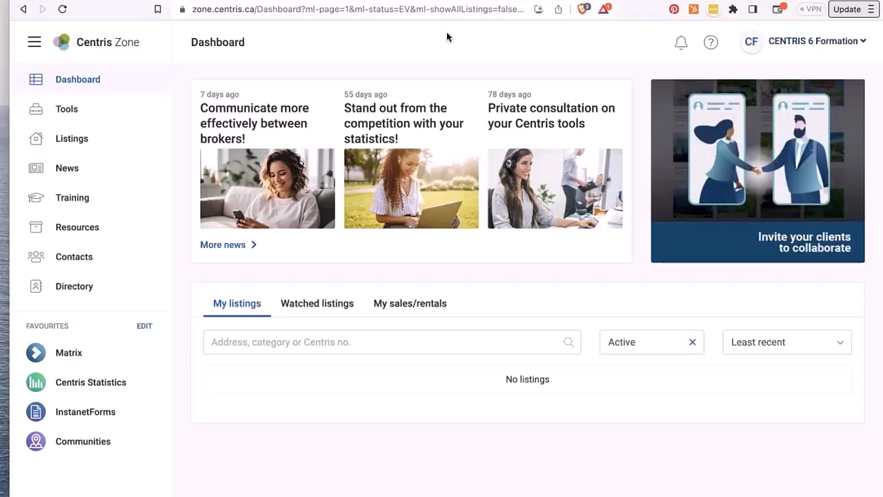
- Check the help and contact details, then open Centris Zone's Training page
{"action": "left_click", "coordinate": [712, 44]}
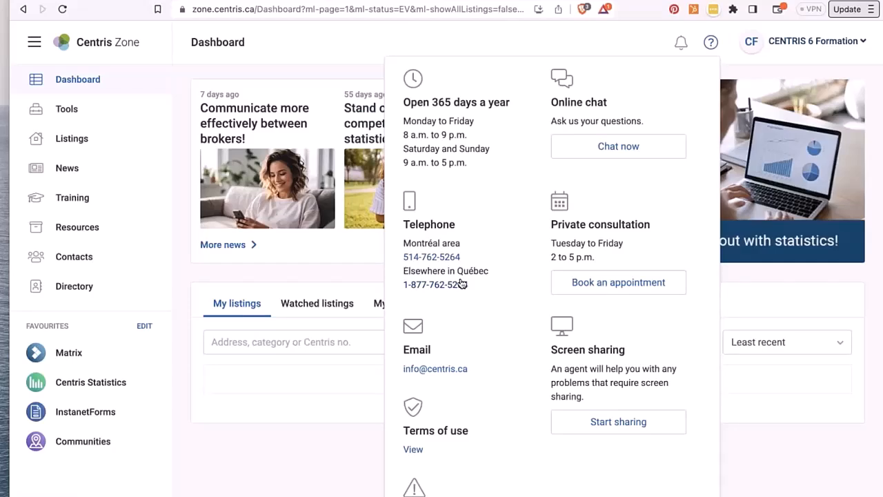
{"action": "left_click", "coordinate": [323, 47]}
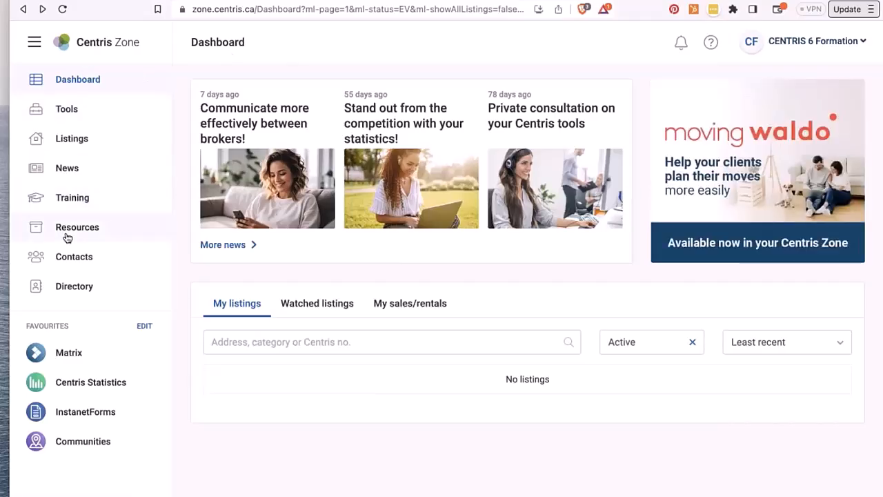
{"action": "left_click", "coordinate": [67, 200]}
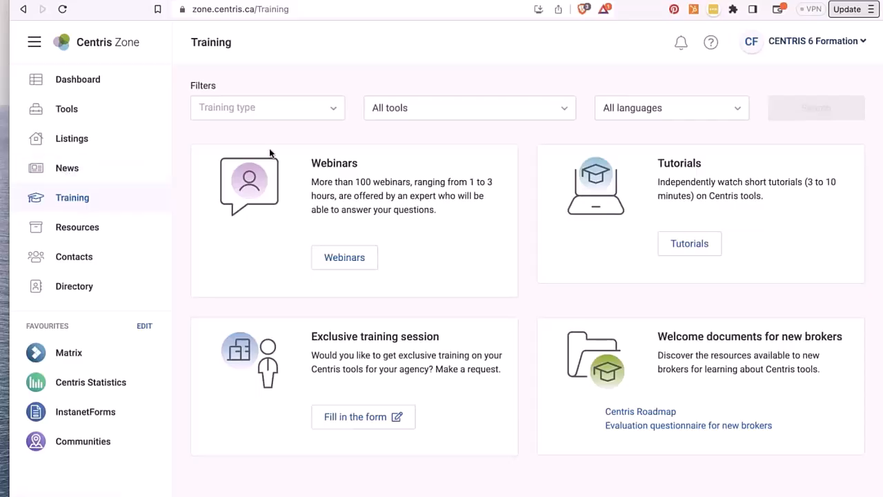
{"action": "left_click", "coordinate": [246, 109]}
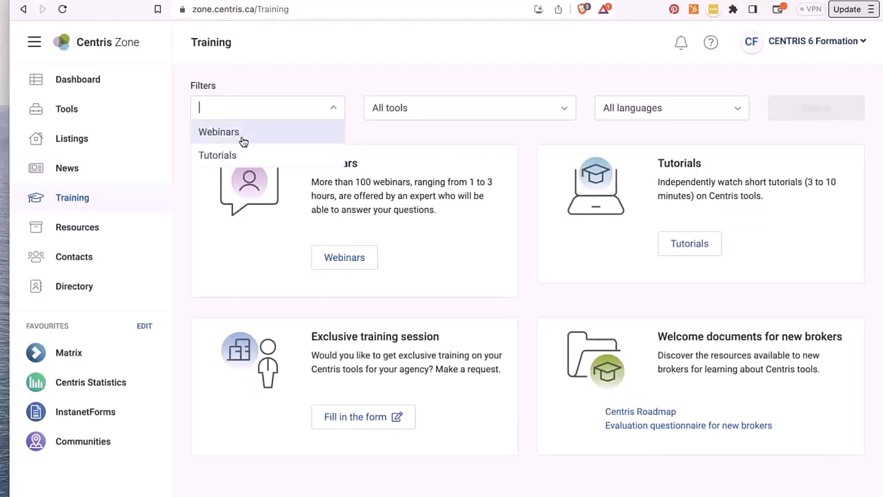
{"action": "left_click", "coordinate": [241, 136]}
{"action": "left_click", "coordinate": [386, 110]}
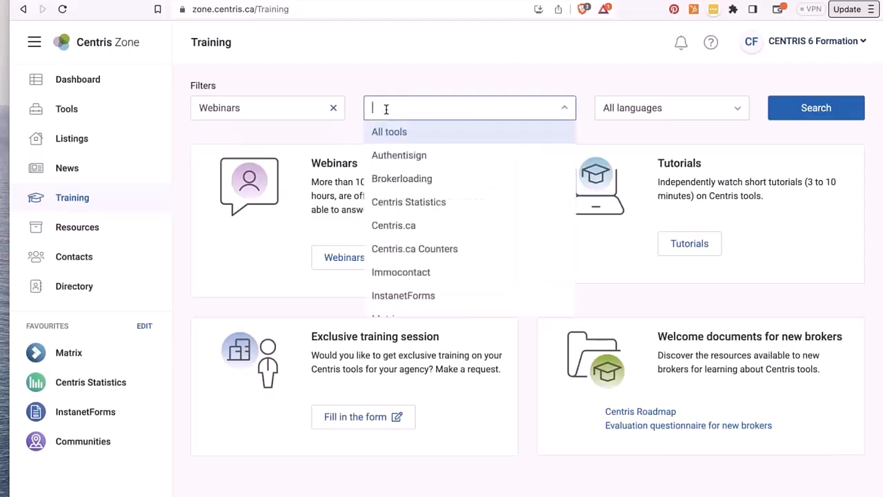
{"action": "scroll", "coordinate": [413, 254], "scroll_direction": "down", "scroll_amount": 3}
{"action": "scroll", "coordinate": [413, 254], "scroll_direction": "down", "scroll_amount": 1}
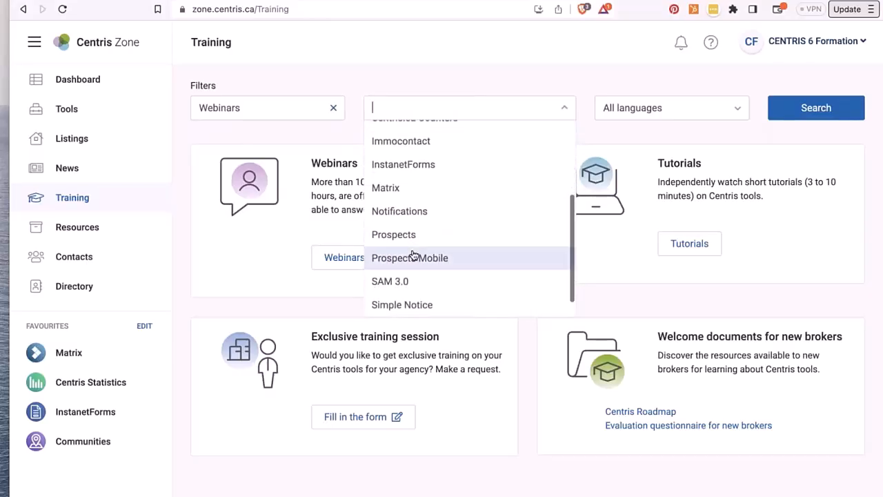
{"action": "left_click", "coordinate": [413, 165]}
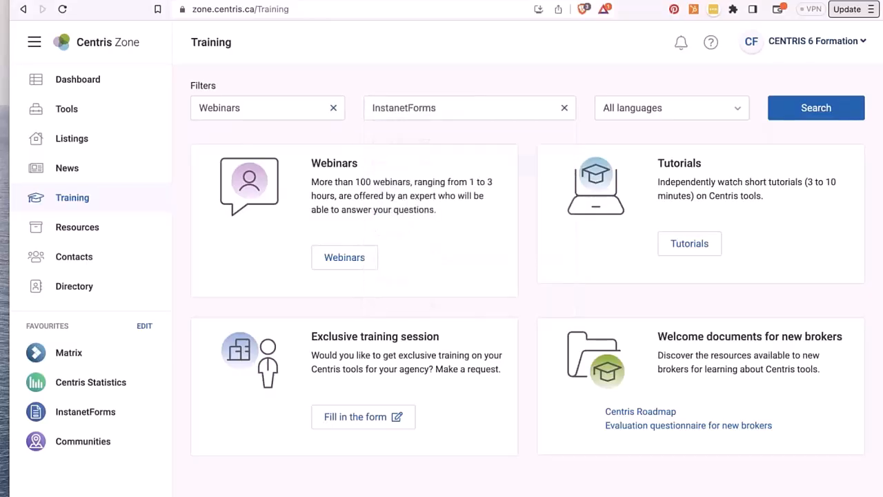
{"action": "left_click", "coordinate": [795, 110]}
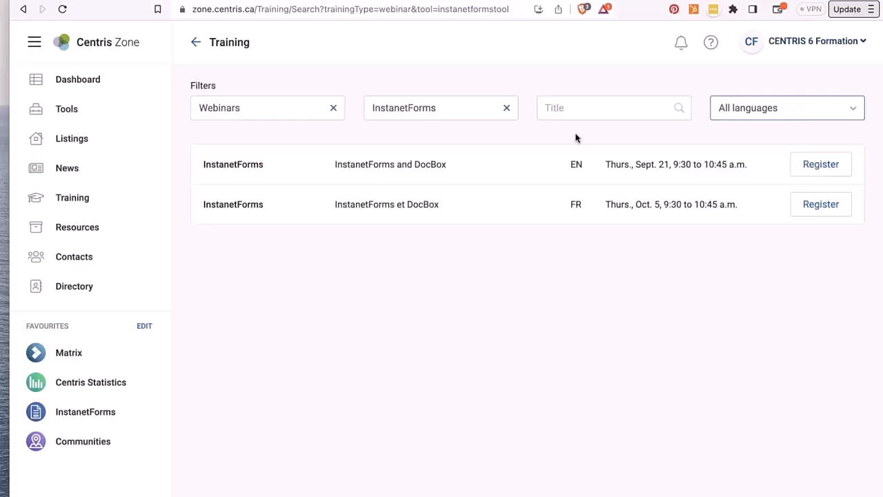
{"action": "left_click", "coordinate": [248, 108]}
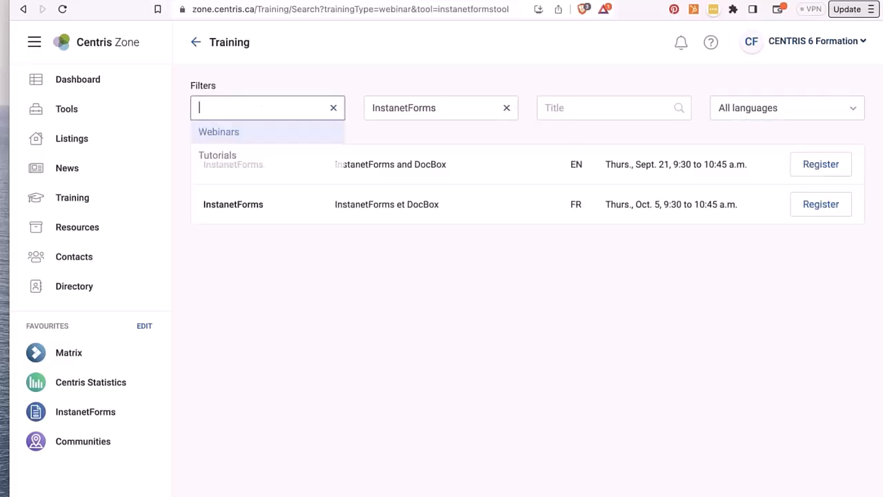
{"action": "left_click", "coordinate": [245, 157]}
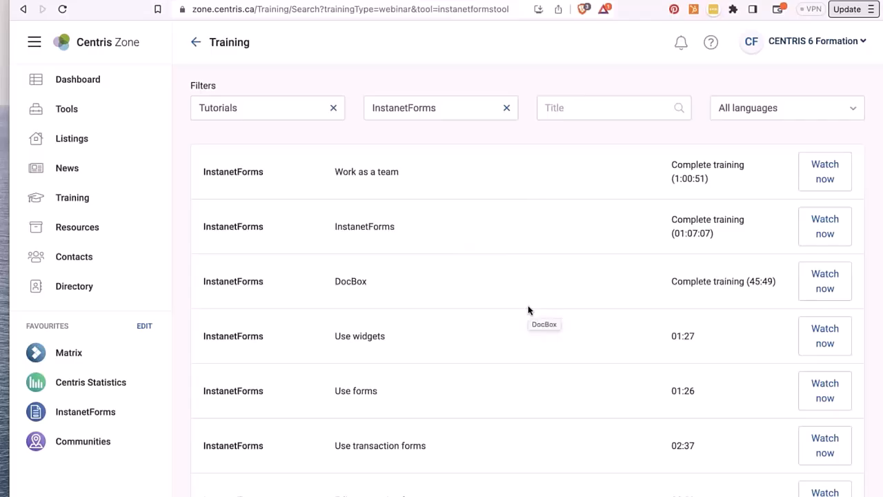
{"action": "scroll", "coordinate": [529, 310], "scroll_direction": "down", "scroll_amount": 3}
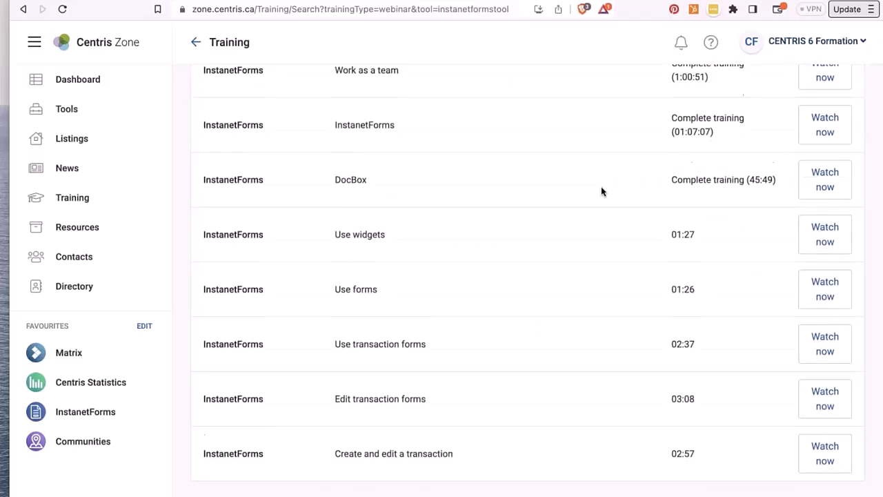
{"action": "scroll", "coordinate": [602, 191], "scroll_direction": "down", "scroll_amount": 2}
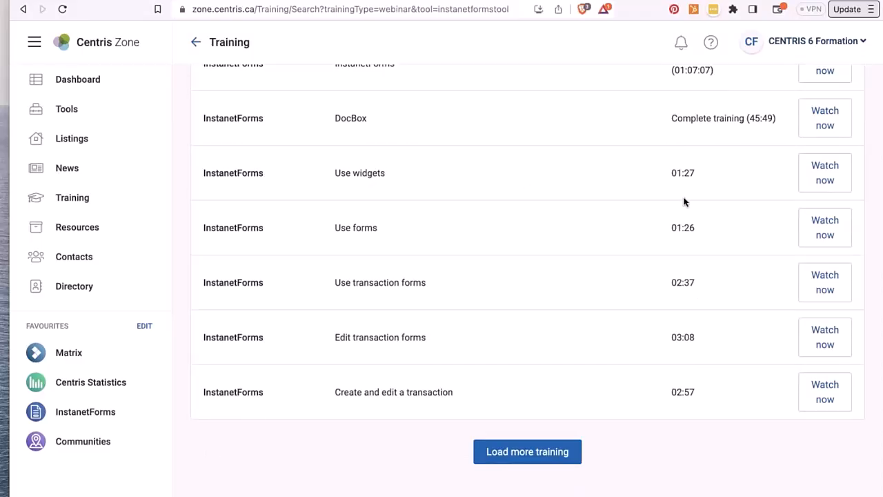
{"action": "left_click", "coordinate": [577, 445]}
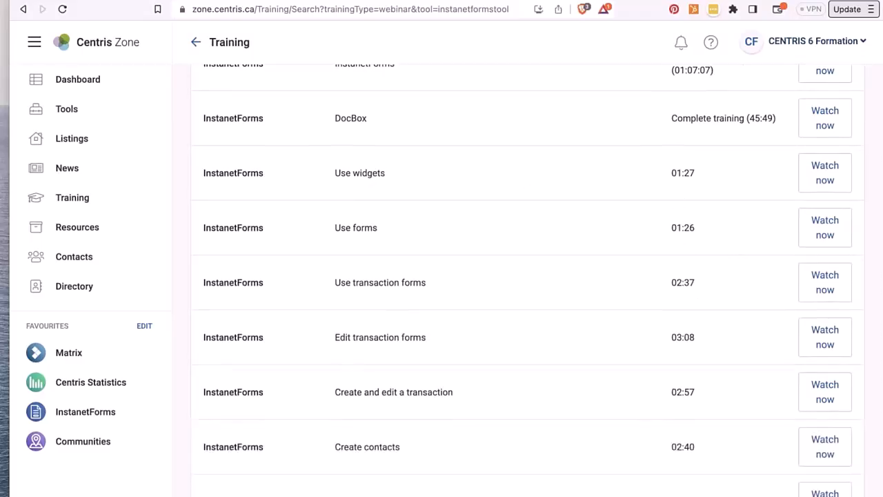
{"action": "scroll", "coordinate": [528, 449], "scroll_direction": "down", "scroll_amount": 3}
{"action": "left_click", "coordinate": [528, 450]}
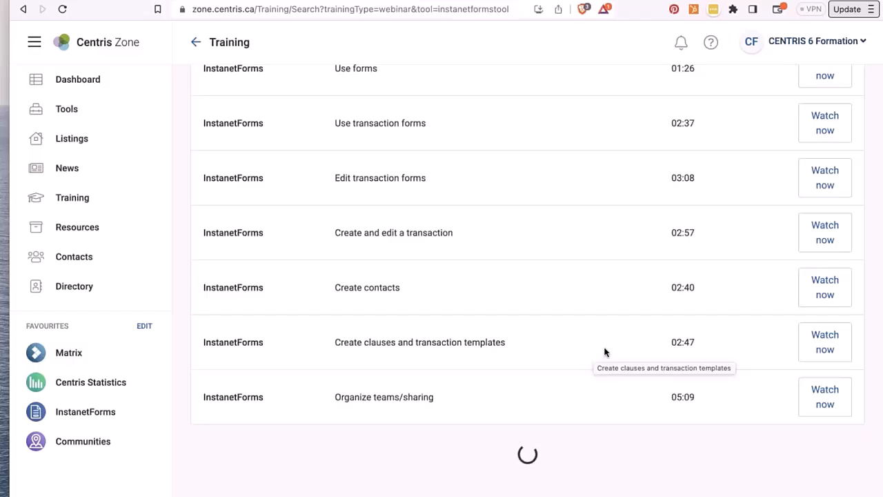
{"action": "scroll", "coordinate": [398, 259], "scroll_direction": "up", "scroll_amount": 5}
{"action": "left_click", "coordinate": [444, 103]}
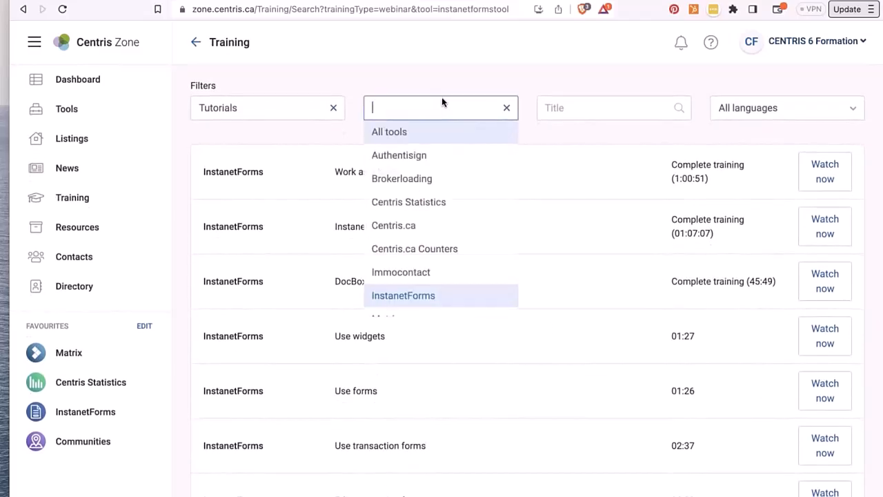
{"action": "scroll", "coordinate": [429, 241], "scroll_direction": "down", "scroll_amount": 3}
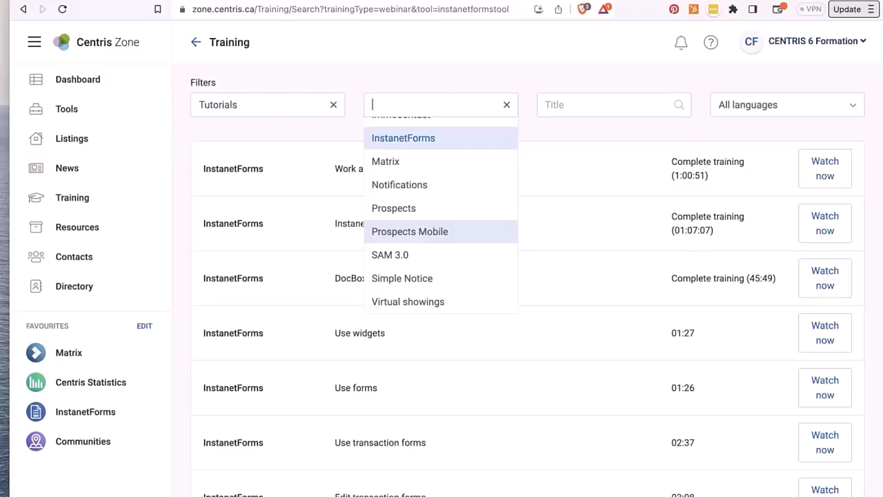
{"action": "left_click", "coordinate": [198, 42]}
{"action": "left_click", "coordinate": [198, 42]}
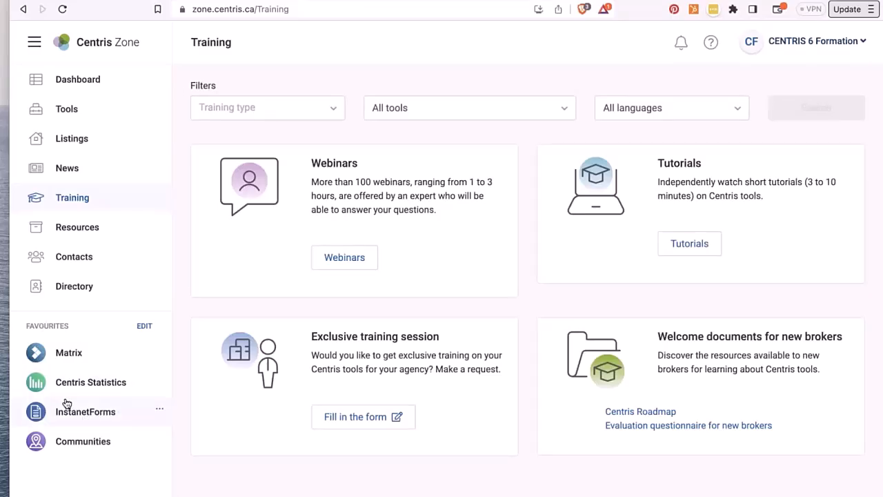
- Leave the Favourites list unchanged and launch InstanetForms from the Tools page's Management and Forms section
{"action": "left_click", "coordinate": [144, 326]}
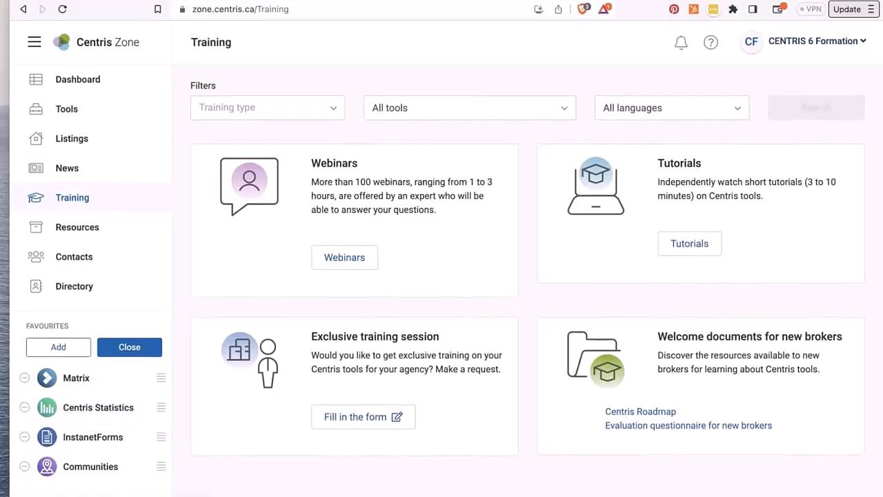
{"action": "left_click", "coordinate": [128, 348]}
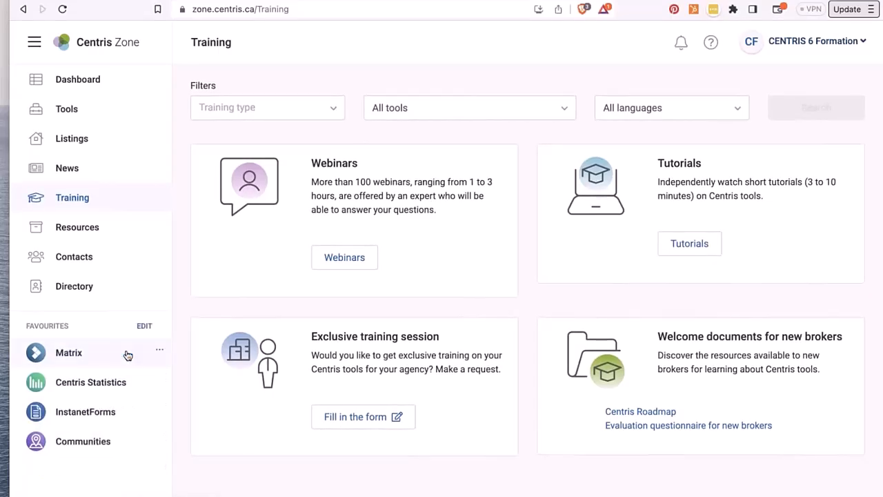
{"action": "left_click", "coordinate": [78, 113]}
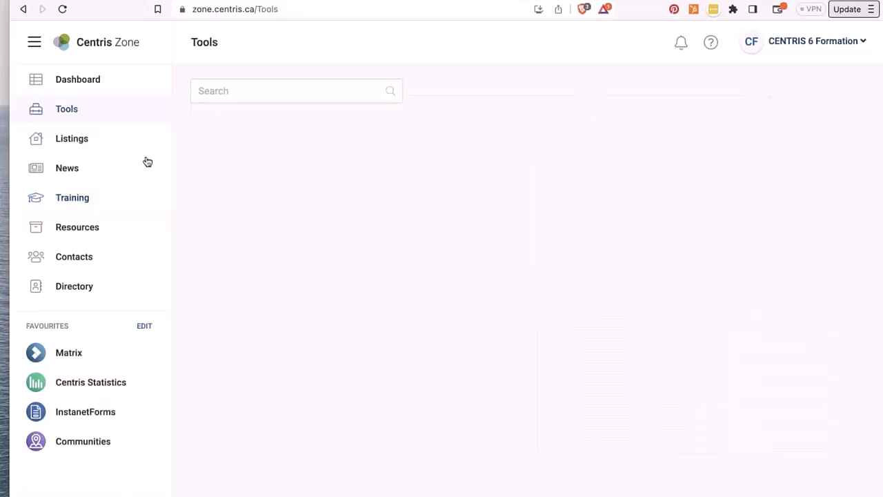
{"action": "scroll", "coordinate": [283, 248], "scroll_direction": "down", "scroll_amount": 6}
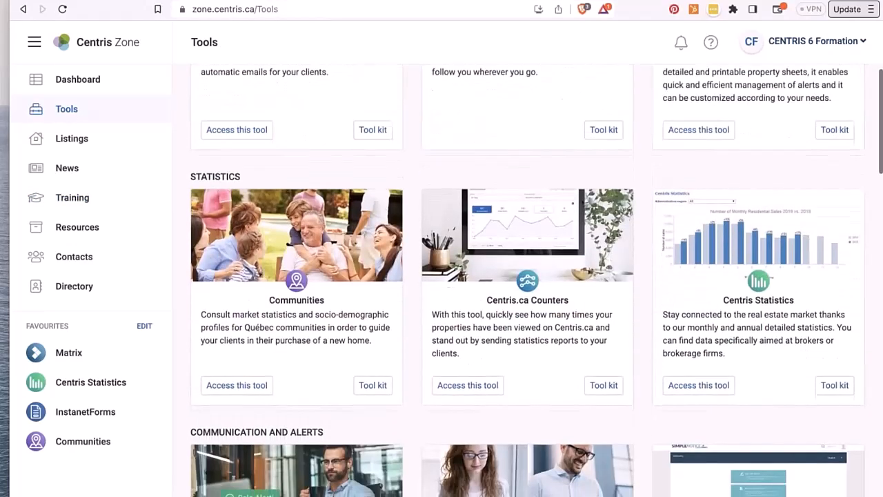
{"action": "scroll", "coordinate": [283, 248], "scroll_direction": "down", "scroll_amount": 9}
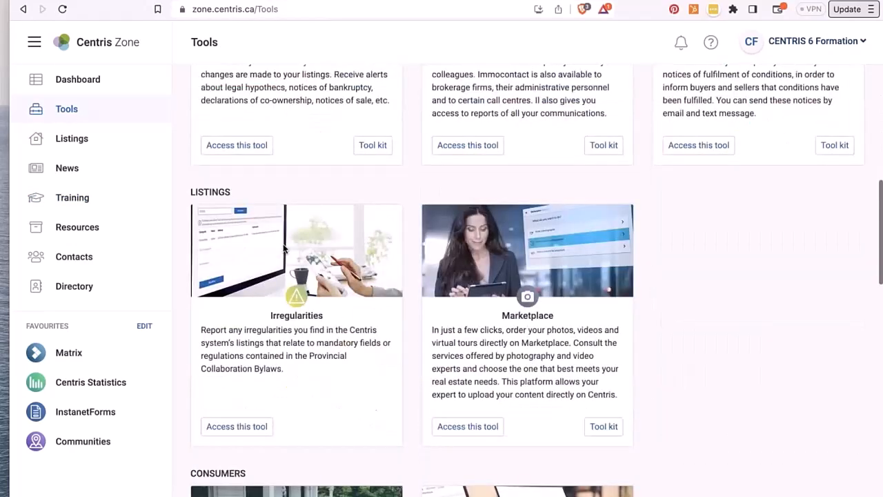
{"action": "scroll", "coordinate": [284, 248], "scroll_direction": "down", "scroll_amount": 5}
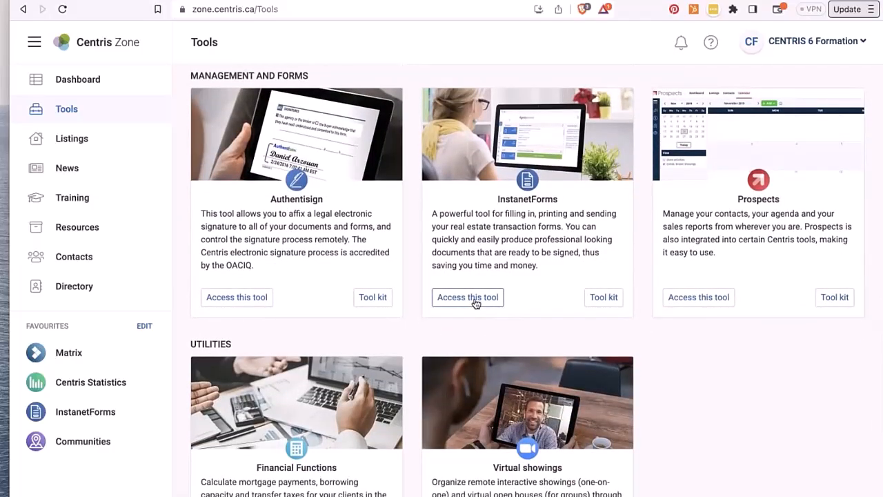
{"action": "left_click", "coordinate": [475, 297]}
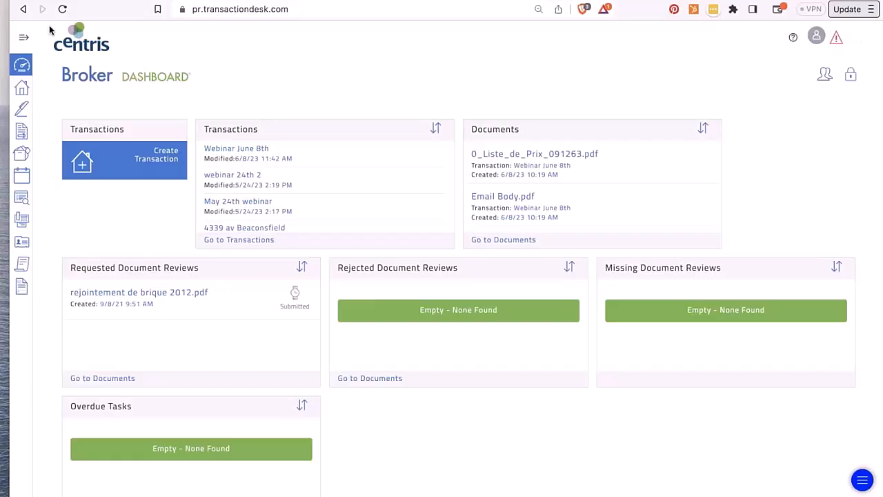
{"action": "left_click", "coordinate": [25, 37]}
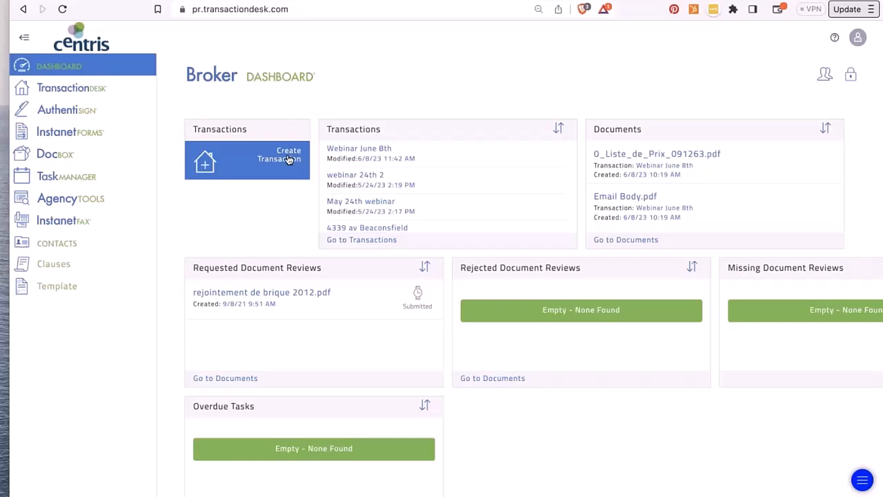
{"action": "left_click", "coordinate": [27, 36]}
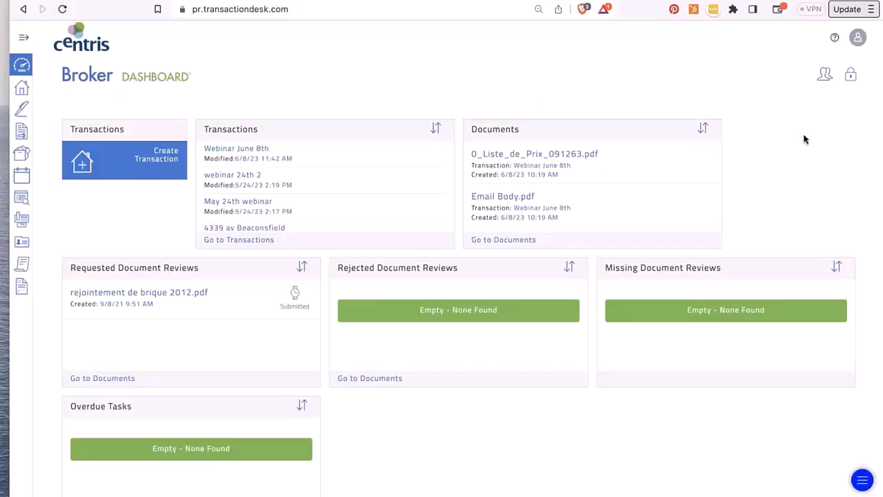
- Unlock the dashboard, replace Rejected Document Reviews with Authentisign, and widen the Documents panel
{"action": "left_click", "coordinate": [851, 73]}
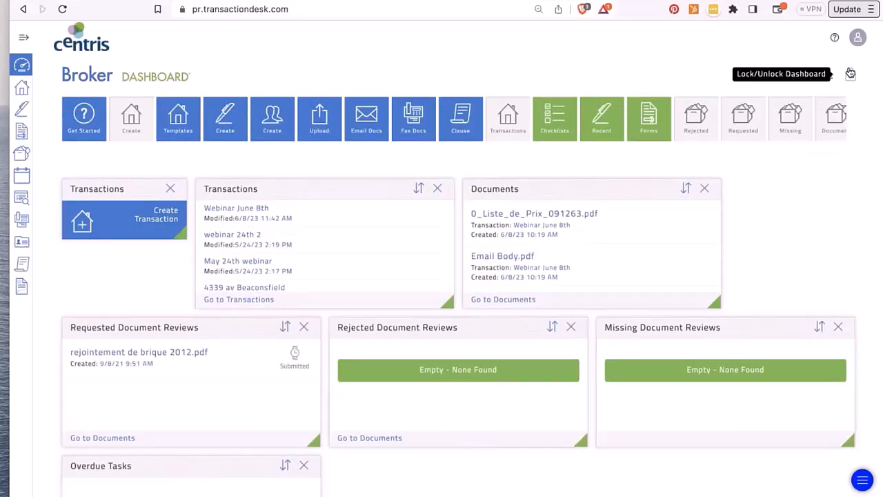
{"action": "left_click", "coordinate": [571, 327]}
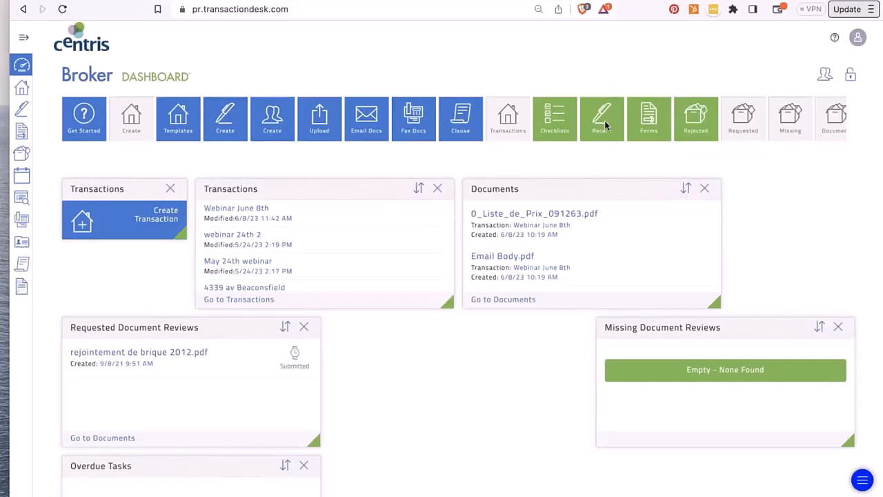
{"action": "left_click_drag", "start_coordinate": [604, 120], "coordinate": [524, 405]}
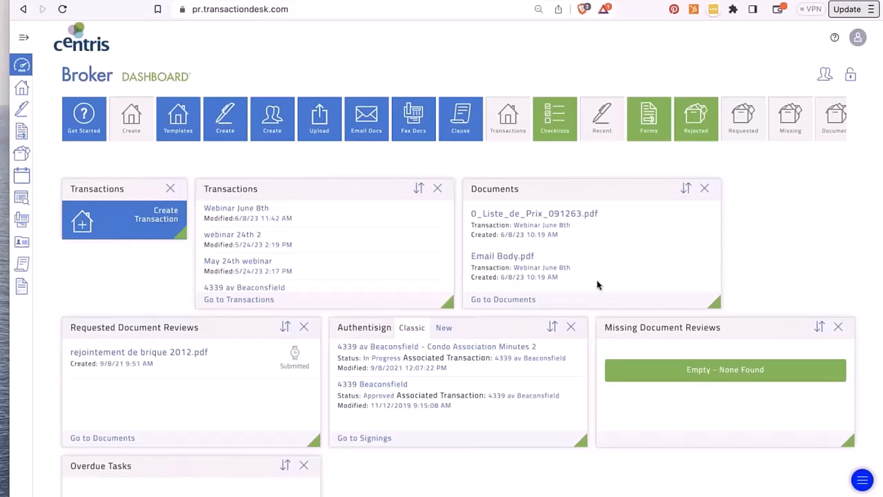
{"action": "left_click_drag", "start_coordinate": [720, 307], "coordinate": [871, 289]}
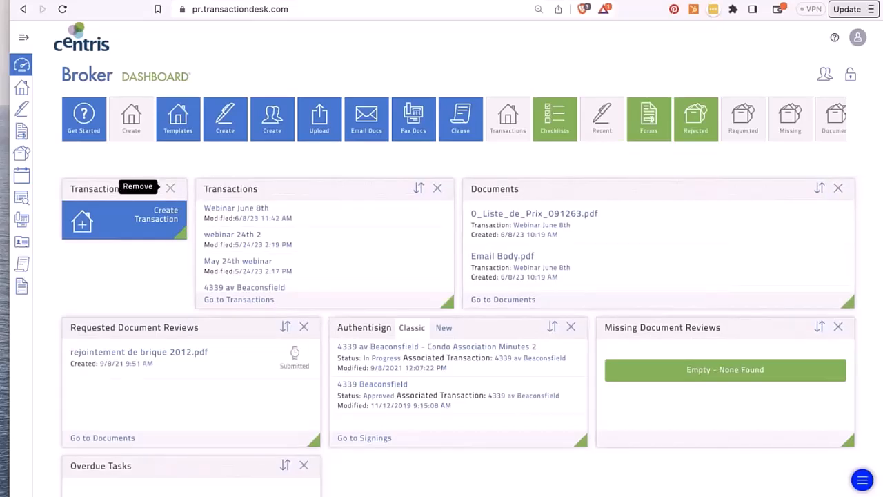
- Swap the small Transactions widget for a Create Transaction widget and lock the dashboard
{"action": "left_click", "coordinate": [169, 187]}
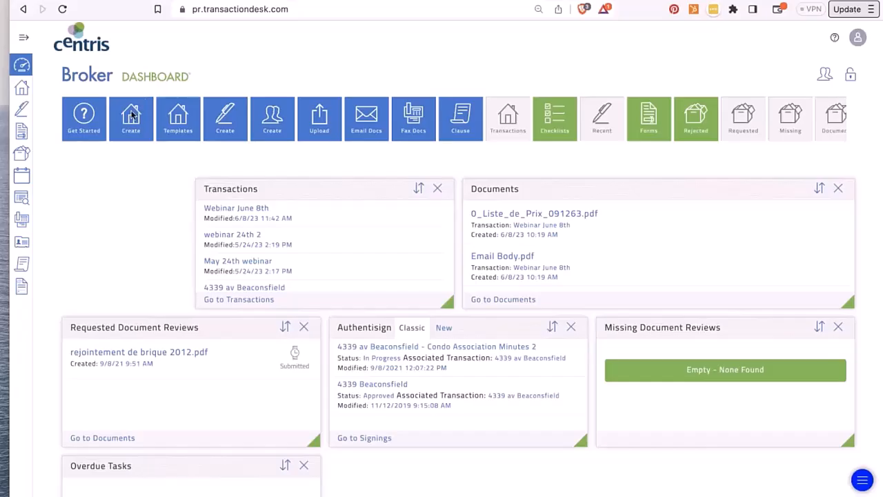
{"action": "left_click_drag", "start_coordinate": [134, 116], "coordinate": [111, 236]}
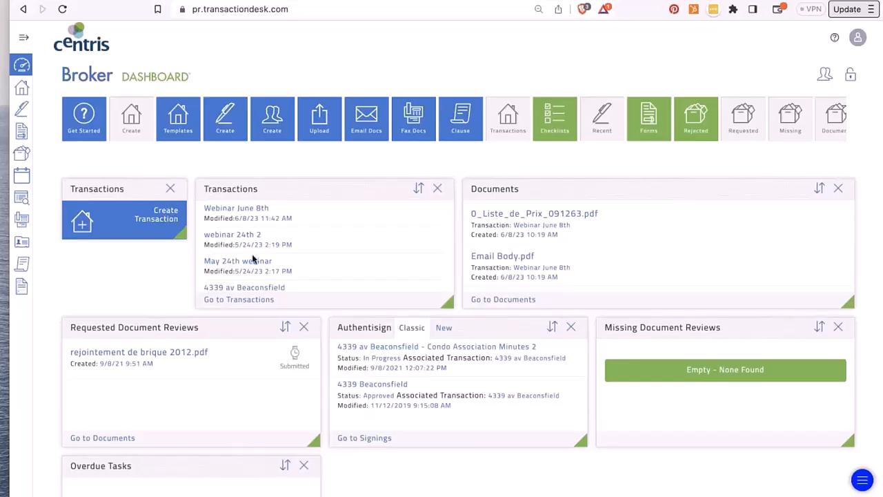
{"action": "scroll", "coordinate": [253, 259], "scroll_direction": "down", "scroll_amount": 2}
{"action": "scroll", "coordinate": [252, 258], "scroll_direction": "down", "scroll_amount": 5}
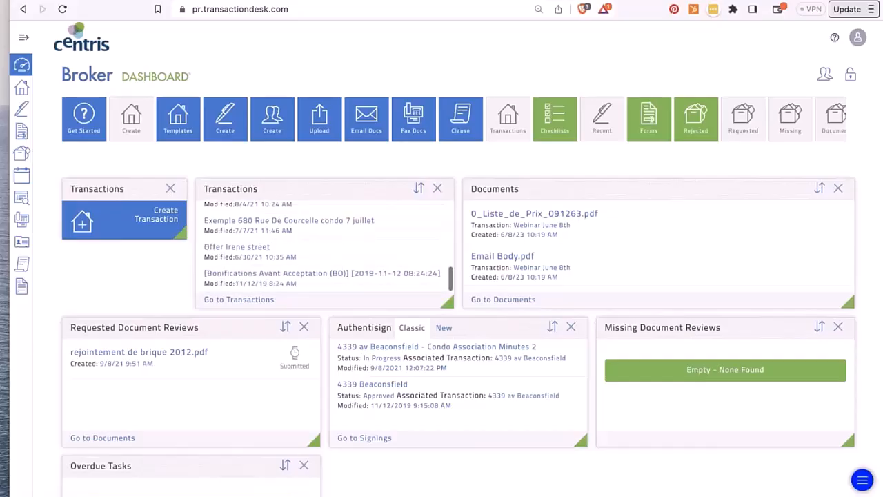
{"action": "scroll", "coordinate": [252, 259], "scroll_direction": "up", "scroll_amount": 8}
{"action": "scroll", "coordinate": [238, 245], "scroll_direction": "up", "scroll_amount": 3}
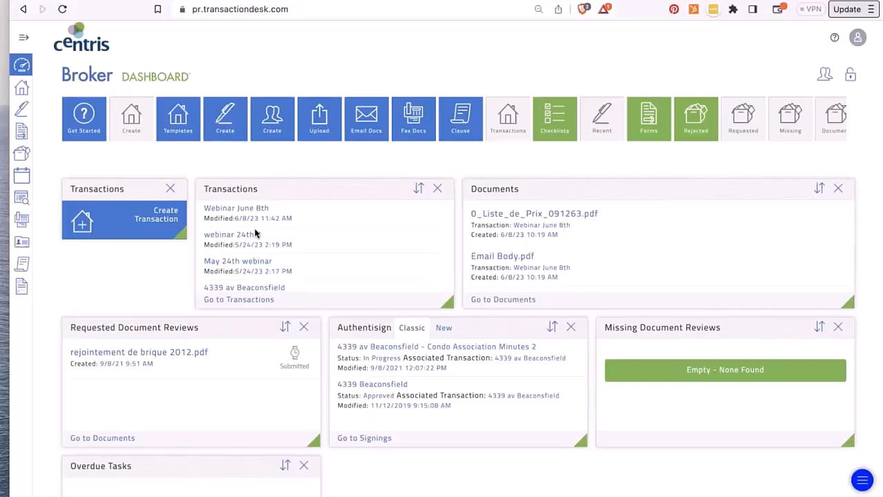
{"action": "scroll", "coordinate": [276, 318], "scroll_direction": "down", "scroll_amount": 3}
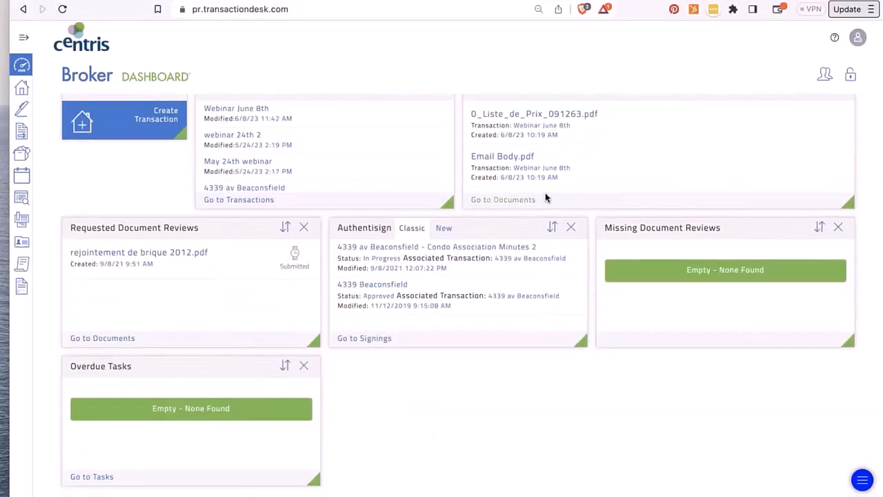
{"action": "scroll", "coordinate": [548, 198], "scroll_direction": "up", "scroll_amount": 3}
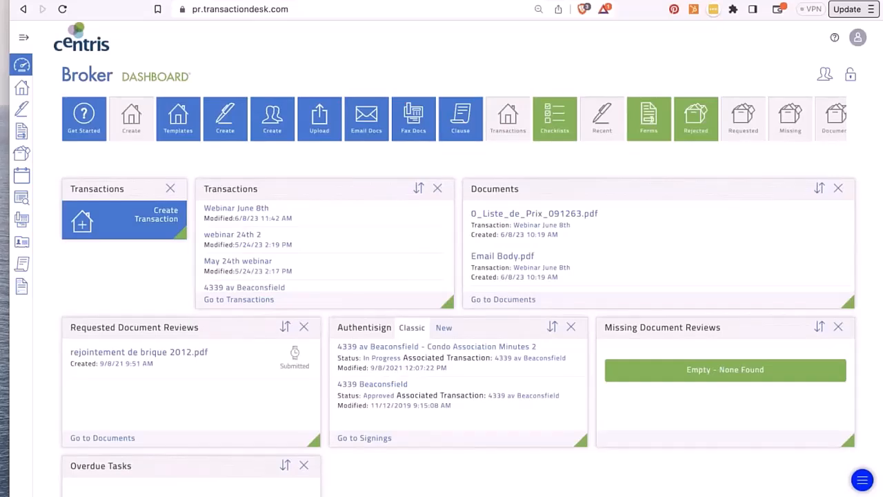
{"action": "left_click", "coordinate": [850, 79]}
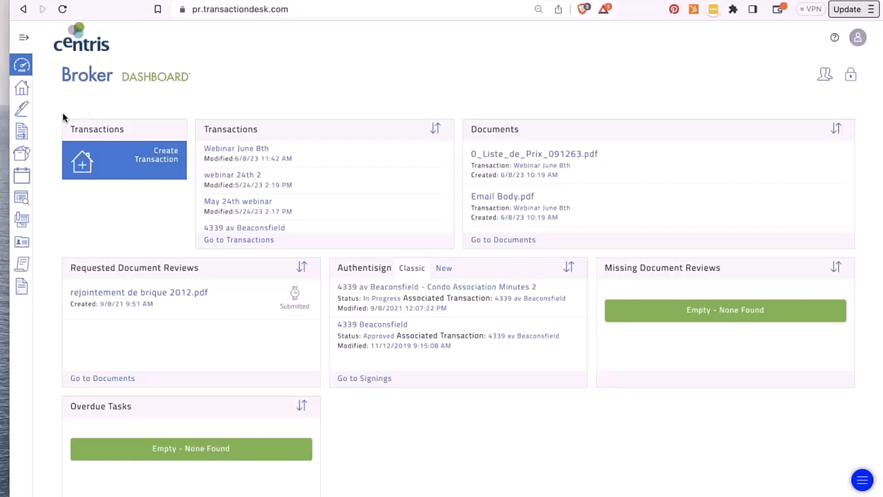
- Search the Individual Forms library for 'ppd' and start a new form from the PPD result
{"action": "left_click", "coordinate": [25, 43]}
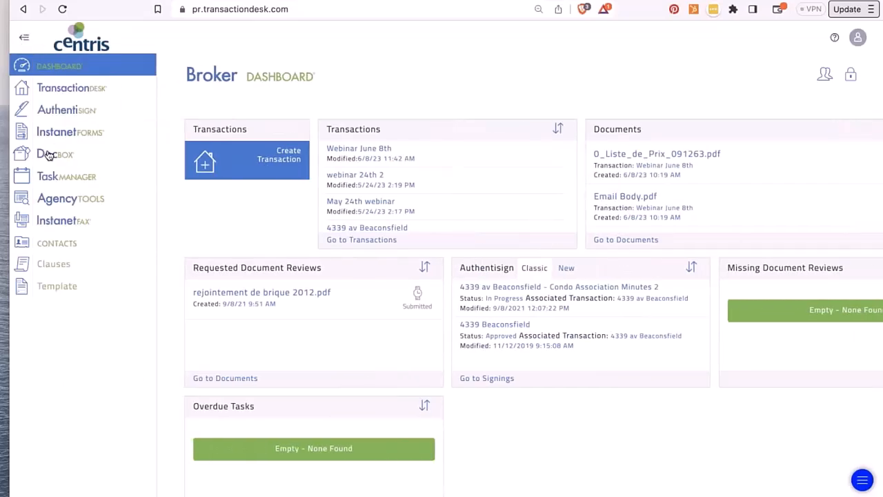
{"action": "left_click", "coordinate": [82, 134]}
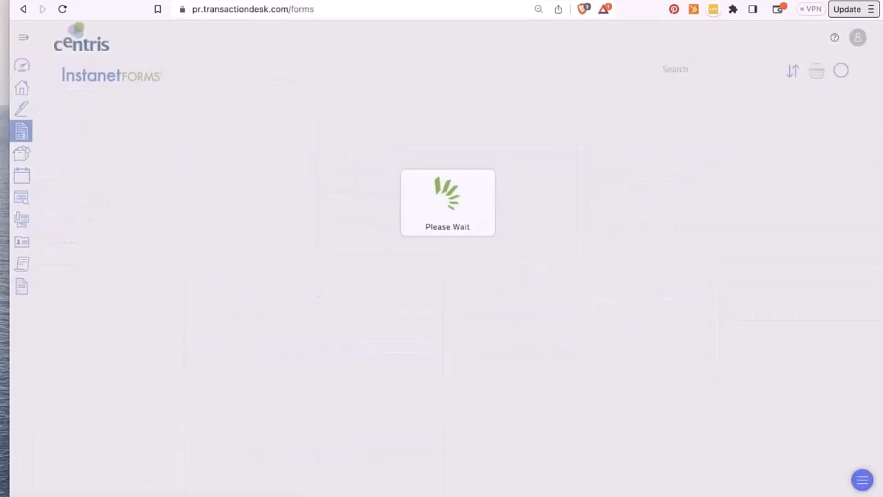
{"action": "left_click", "coordinate": [72, 121]}
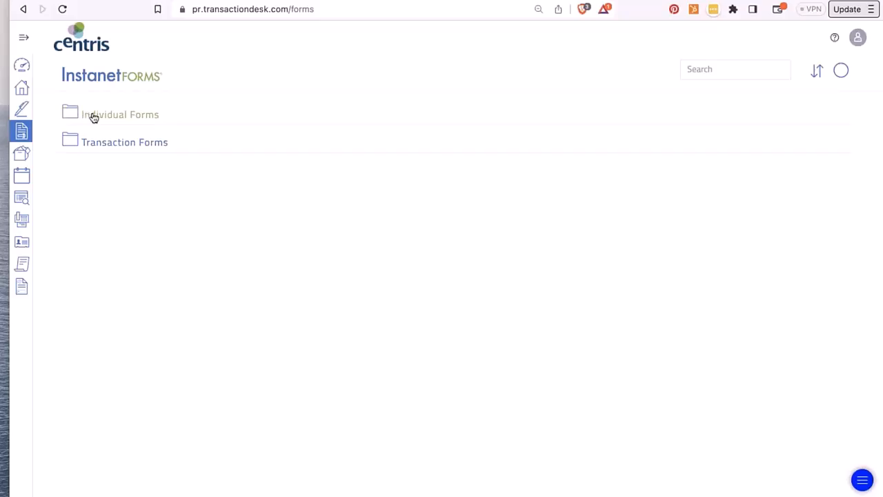
{"action": "left_click", "coordinate": [102, 118]}
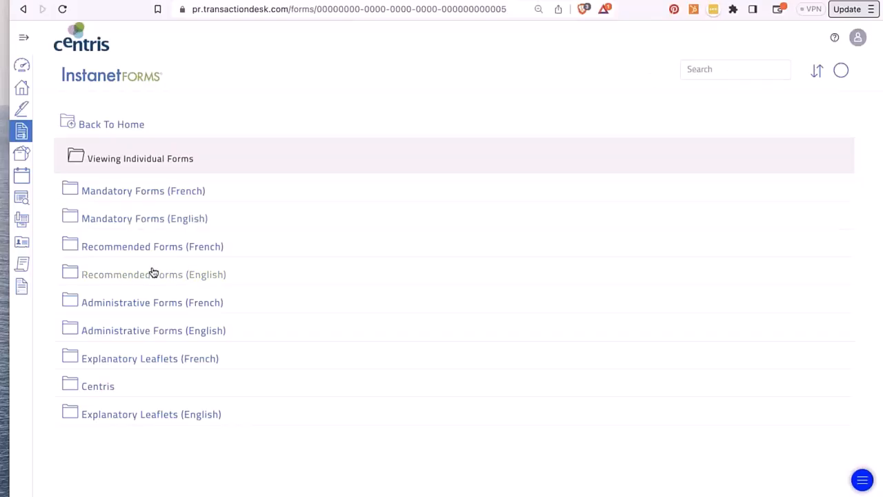
{"action": "left_click", "coordinate": [699, 70]}
{"action": "type", "text": "ppd"}
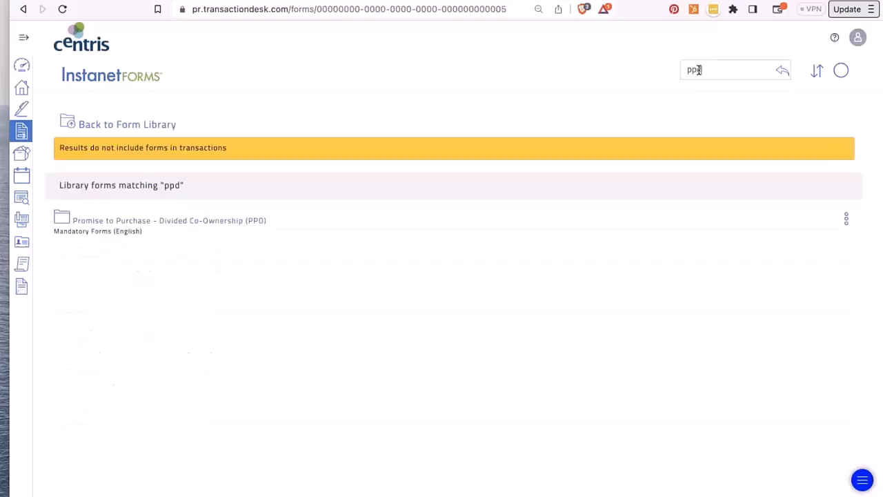
{"action": "left_click", "coordinate": [184, 224]}
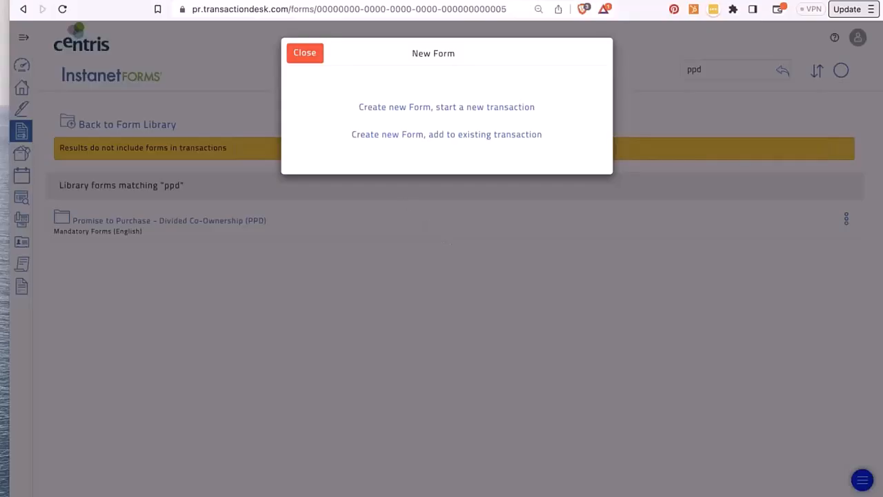
- Start a new transaction with the form, adding me as Selling Broker and using the wizard
{"action": "left_click", "coordinate": [388, 107]}
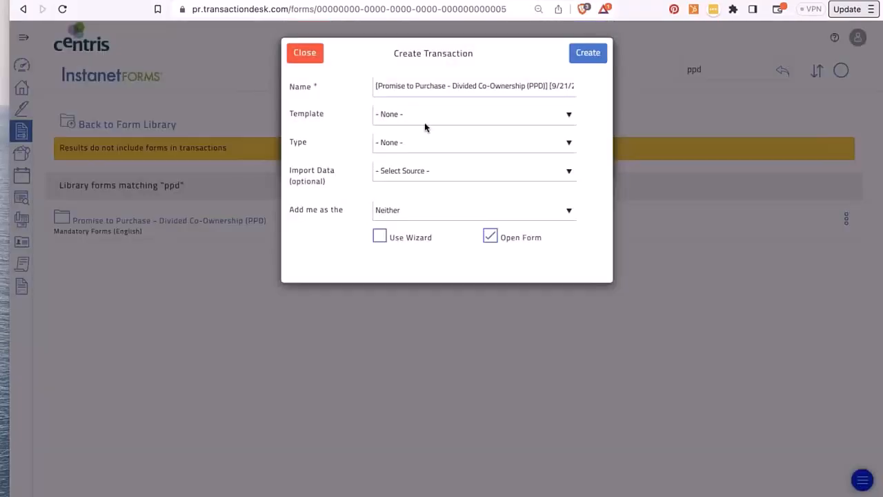
{"action": "left_click", "coordinate": [399, 84]}
{"action": "left_click", "coordinate": [408, 214]}
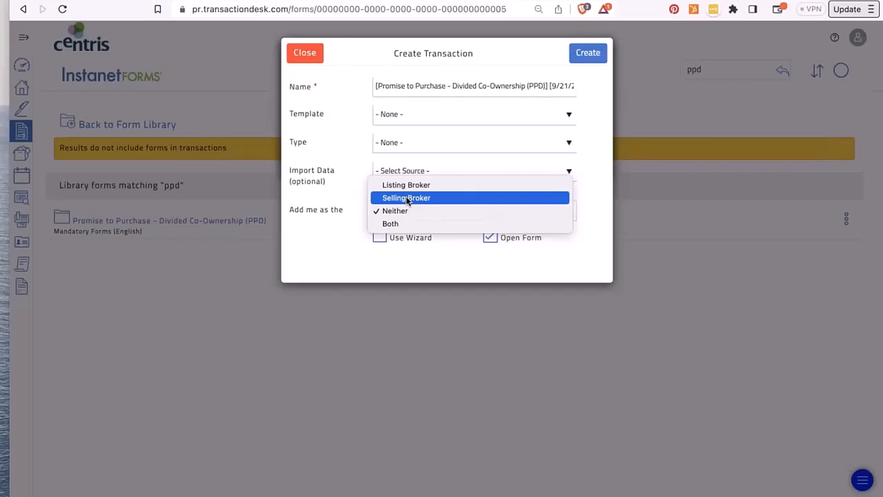
{"action": "left_click", "coordinate": [407, 199]}
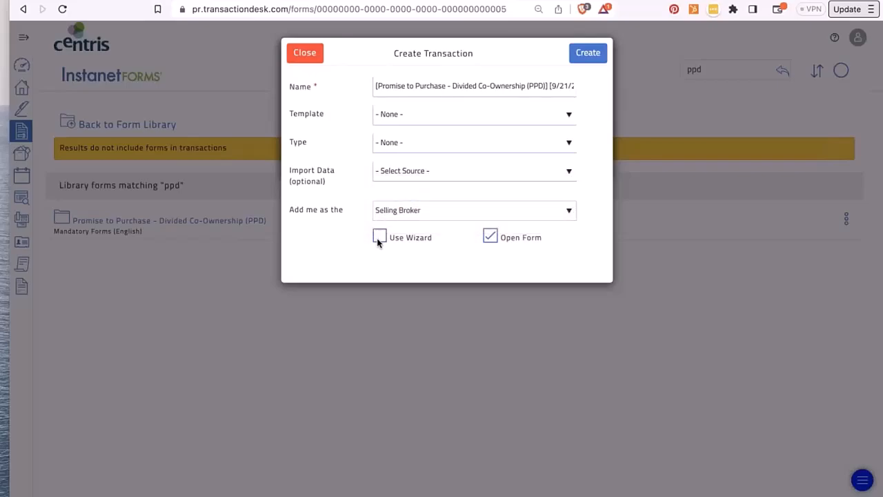
{"action": "left_click", "coordinate": [379, 237]}
- Try a Centris listing import, then clear the import source and create the transaction
{"action": "left_click", "coordinate": [395, 173]}
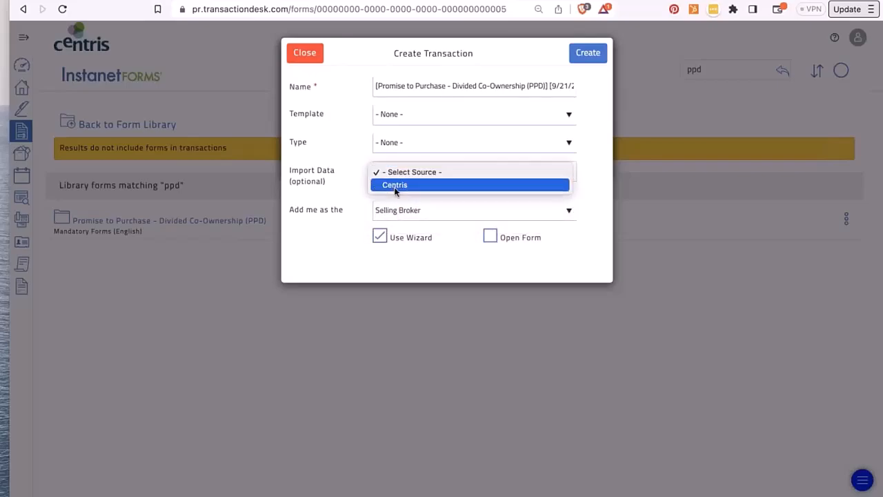
{"action": "left_click", "coordinate": [395, 185]}
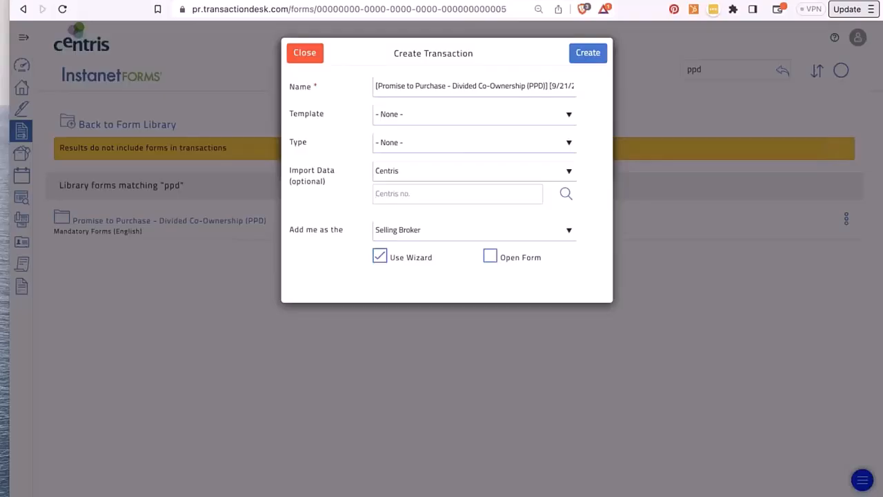
{"action": "left_click", "coordinate": [566, 195]}
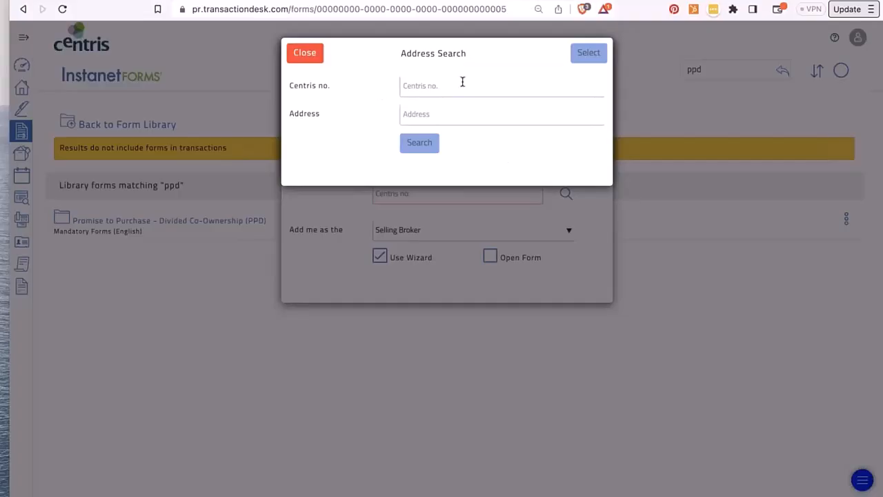
{"action": "left_click", "coordinate": [301, 51]}
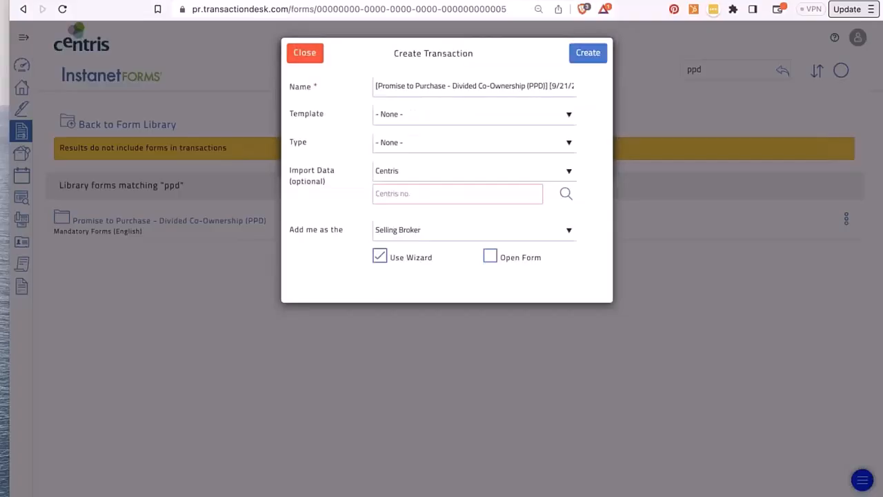
{"action": "left_click", "coordinate": [395, 172]}
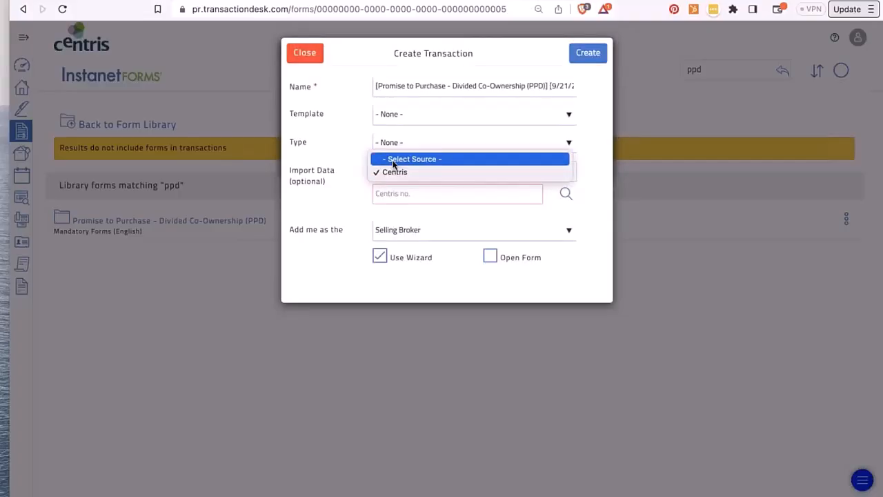
{"action": "left_click", "coordinate": [395, 160]}
{"action": "left_click", "coordinate": [583, 53]}
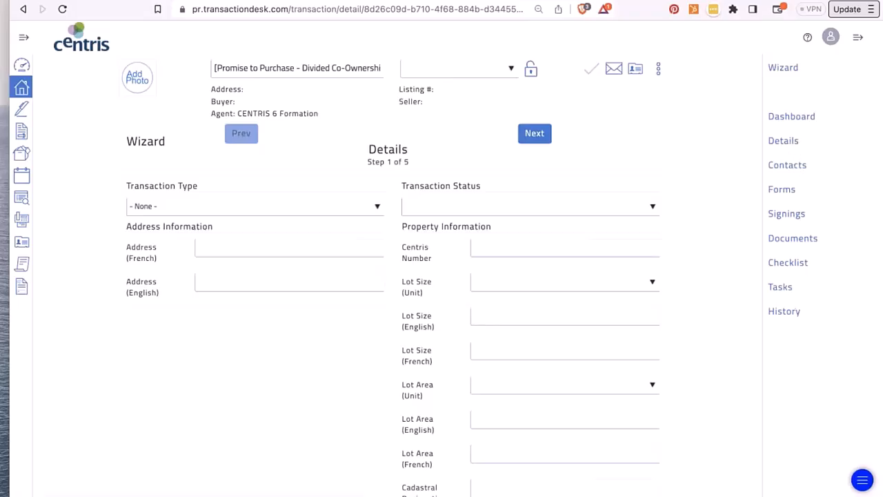
- Return to the Individual Forms library from the sidebar's Forms icon
{"action": "left_click", "coordinate": [22, 131]}
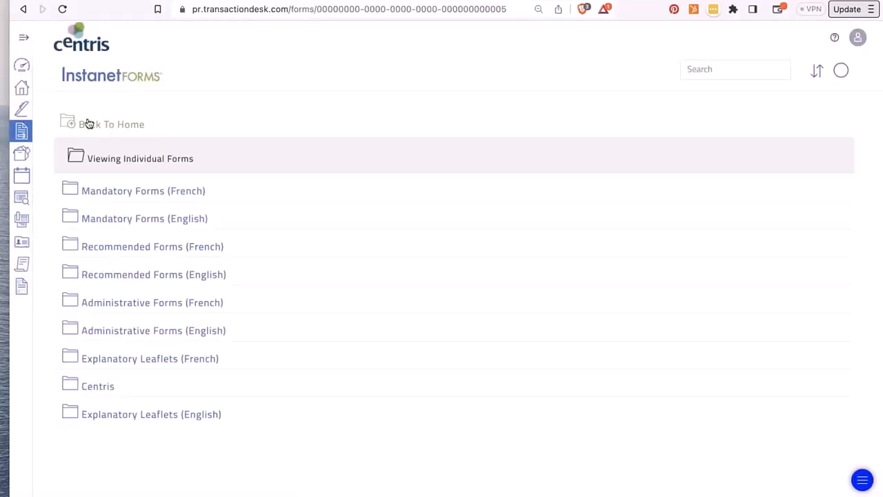
- Browse the Mandatory Forms (French) folder, then go back to Individual Forms
{"action": "left_click", "coordinate": [25, 38]}
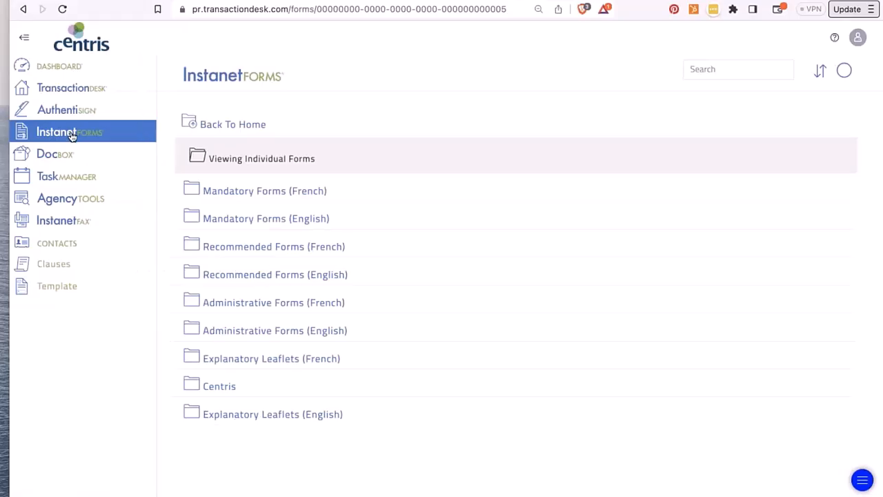
{"action": "left_click", "coordinate": [266, 196]}
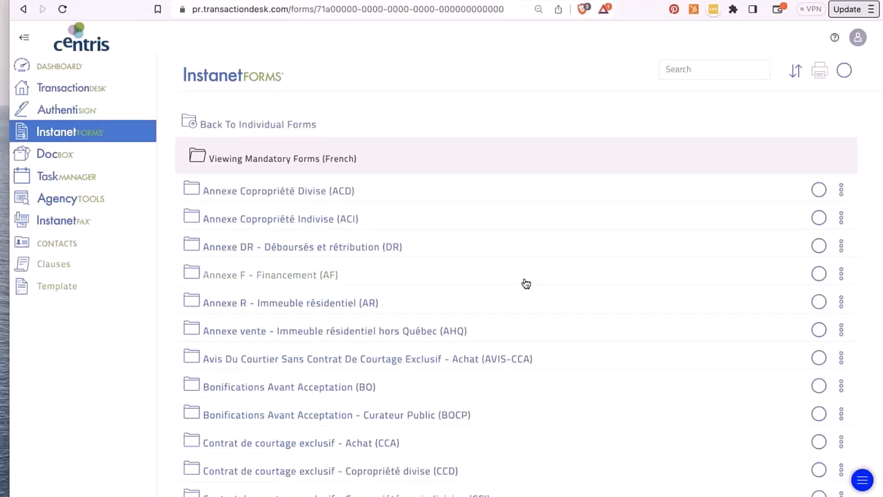
{"action": "scroll", "coordinate": [299, 258], "scroll_direction": "down", "scroll_amount": 1}
{"action": "scroll", "coordinate": [299, 259], "scroll_direction": "down", "scroll_amount": 8}
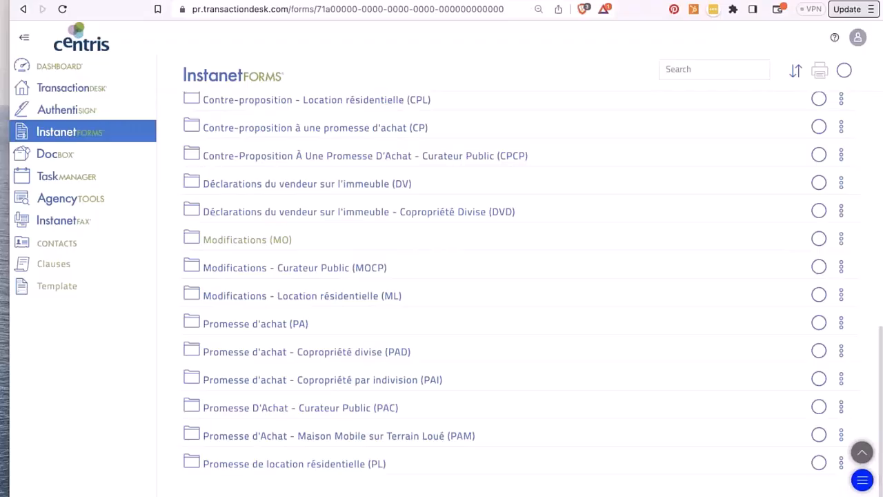
{"action": "scroll", "coordinate": [218, 141], "scroll_direction": "up", "scroll_amount": 10}
{"action": "left_click", "coordinate": [196, 124]}
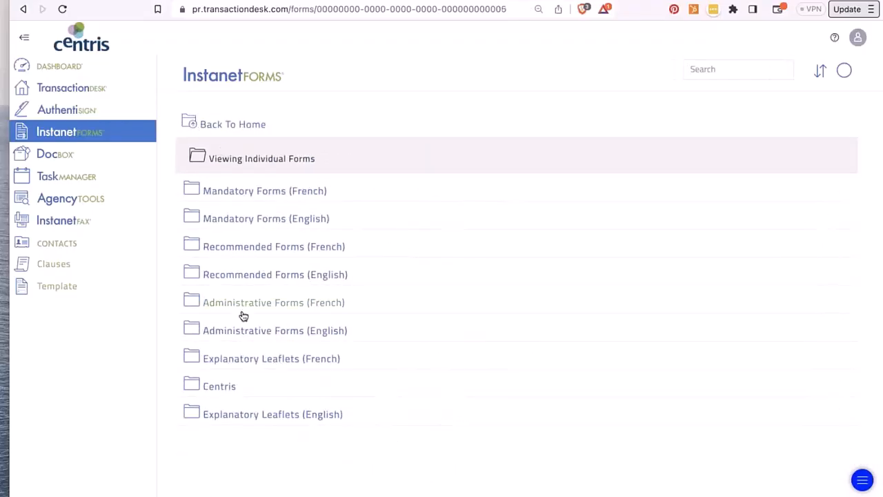
- Browse the Explanatory Leaflets (French) folder, then return to the library's top level
{"action": "left_click", "coordinate": [239, 361]}
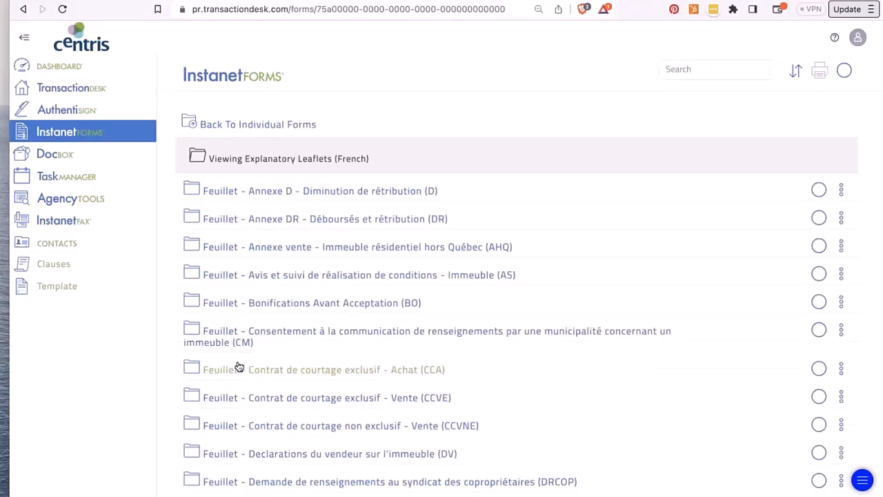
{"action": "scroll", "coordinate": [239, 366], "scroll_direction": "down", "scroll_amount": 2}
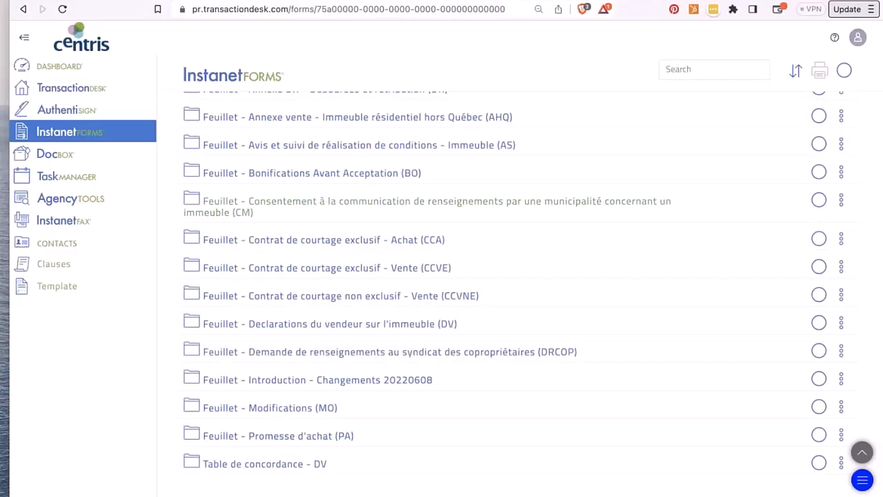
{"action": "scroll", "coordinate": [193, 125], "scroll_direction": "up", "scroll_amount": 2}
{"action": "left_click", "coordinate": [193, 125]}
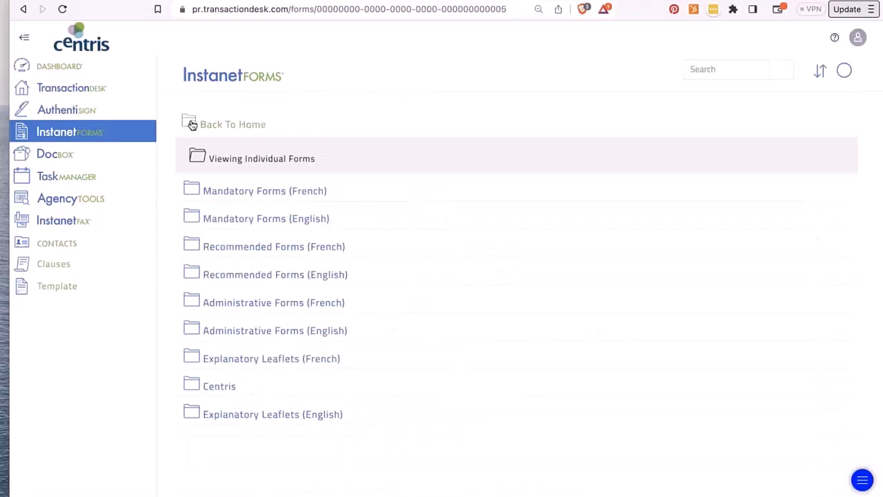
{"action": "left_click", "coordinate": [193, 125]}
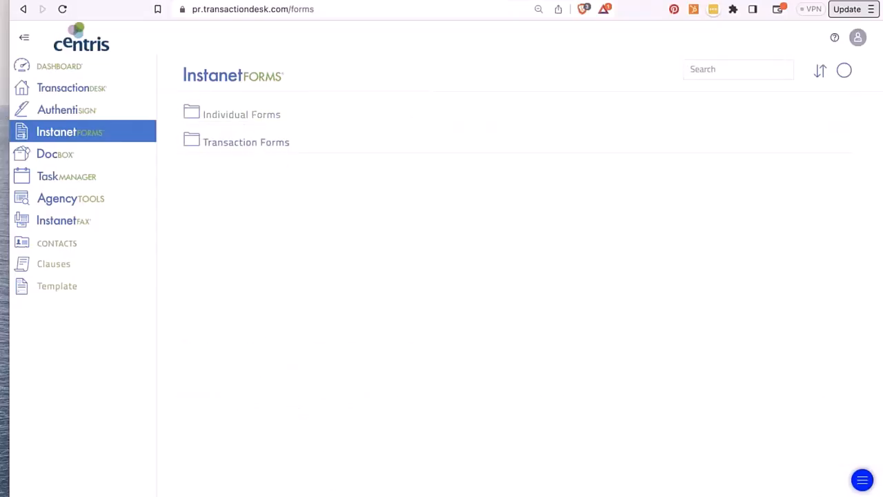
- Add Annexe G – Générale (AG) from the May 24th webinar Transaction Forms to the basket and view it
{"action": "left_click", "coordinate": [239, 146]}
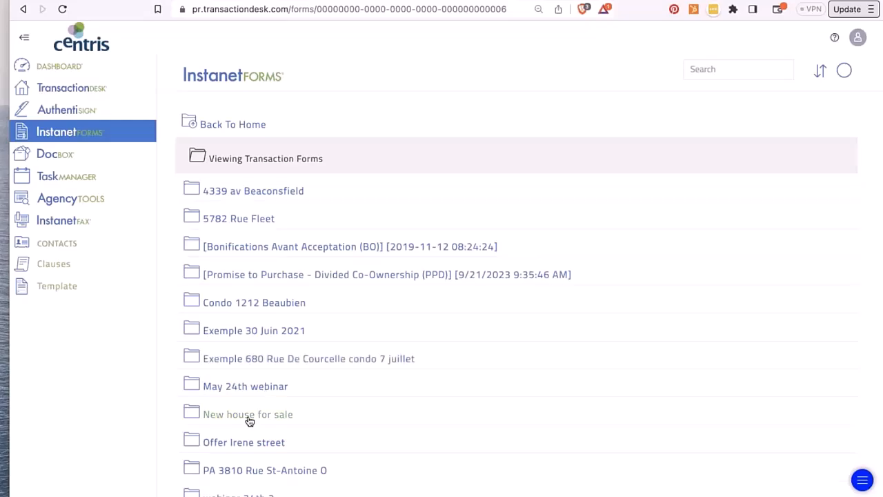
{"action": "left_click", "coordinate": [245, 386]}
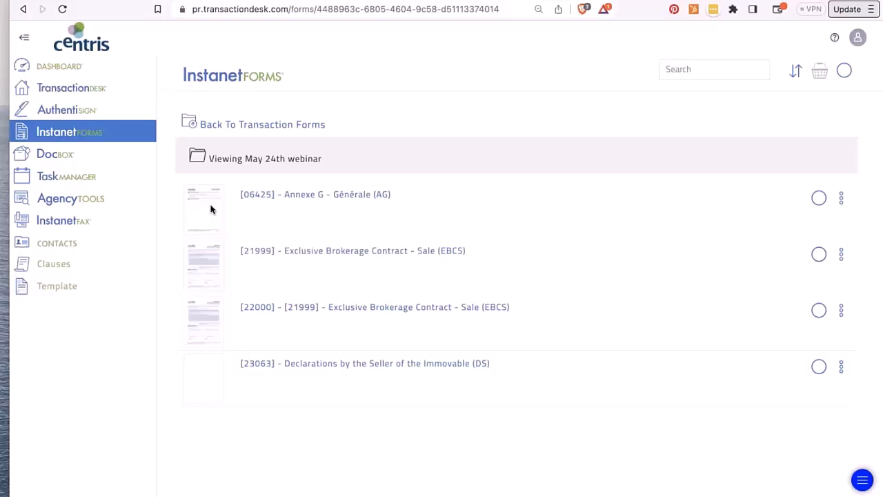
{"action": "left_click", "coordinate": [820, 204]}
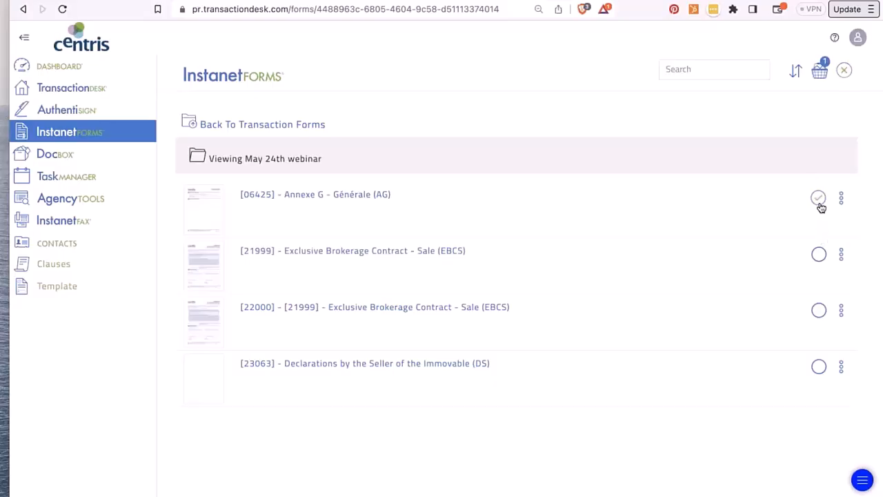
{"action": "left_click", "coordinate": [820, 71]}
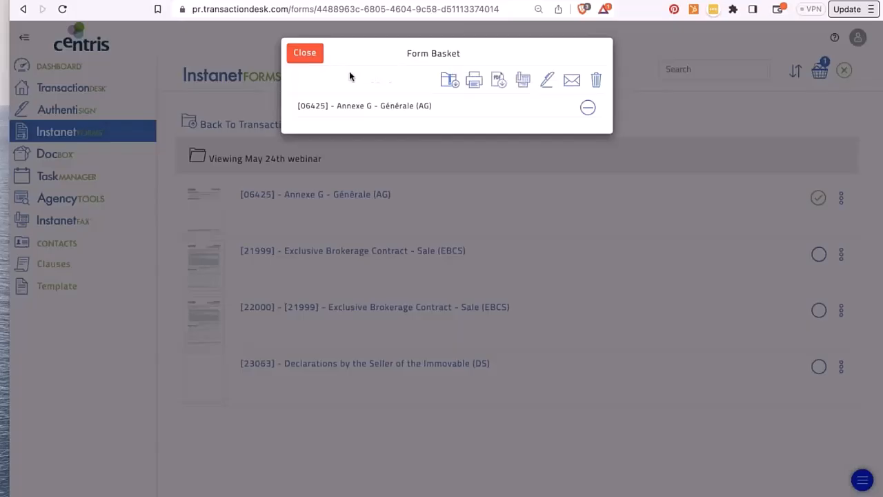
- Dismiss the Form Basket holding Annexe G and go to the Broker Dashboard
{"action": "left_click", "coordinate": [304, 53]}
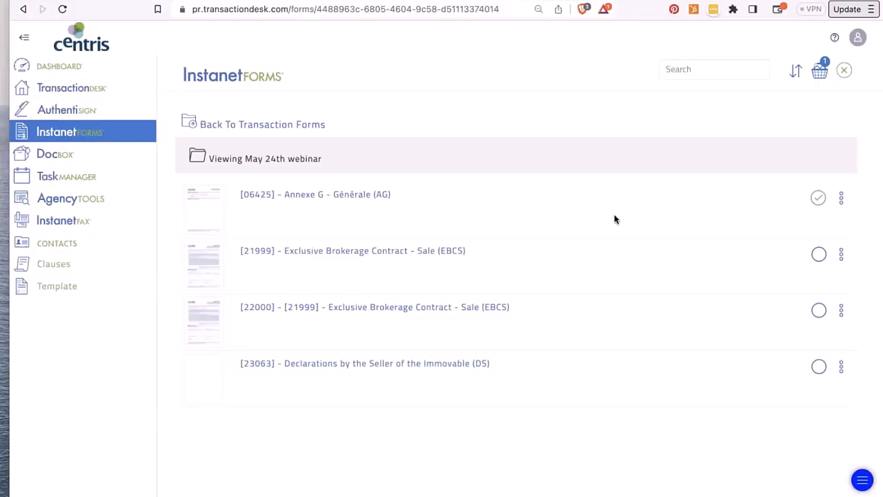
{"action": "left_click", "coordinate": [365, 193]}
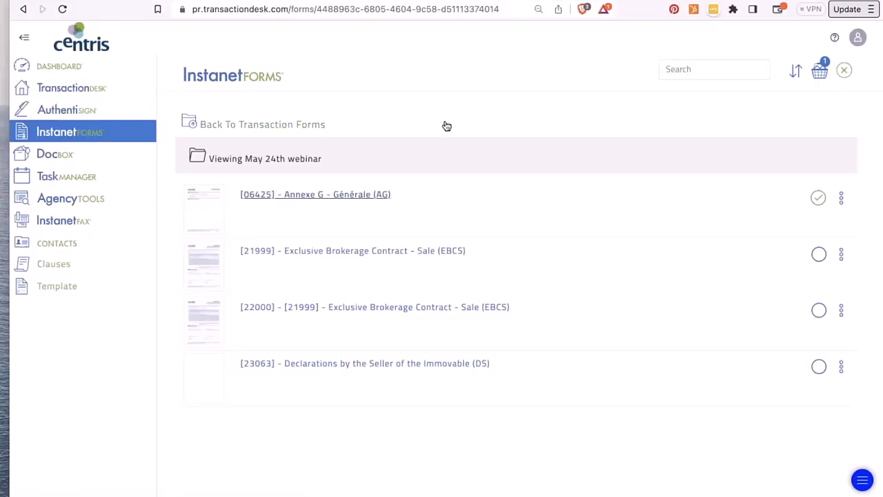
{"action": "left_click", "coordinate": [60, 67]}
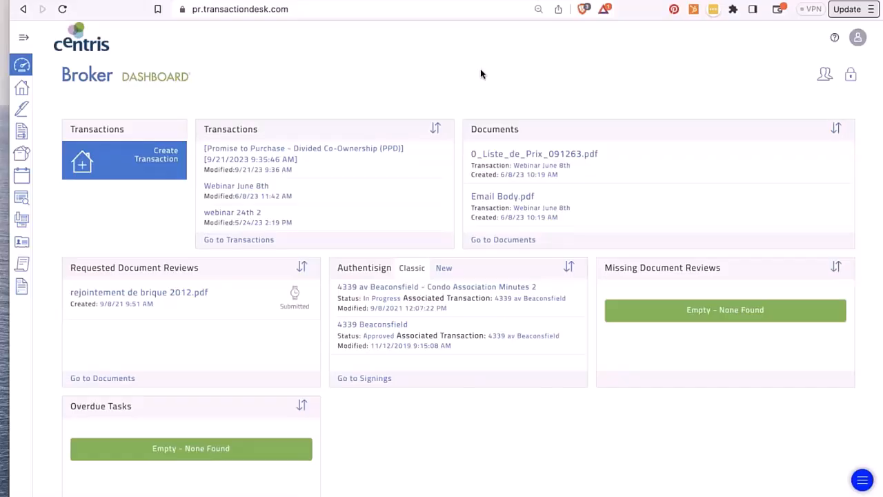
- Start a new transaction named 'Webinar 21st of Sept.'
{"action": "left_click", "coordinate": [157, 153]}
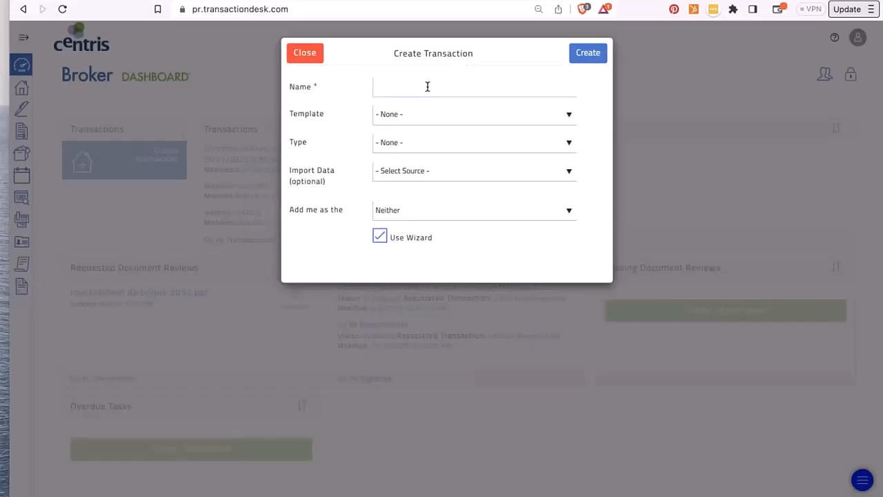
{"action": "left_click", "coordinate": [428, 86]}
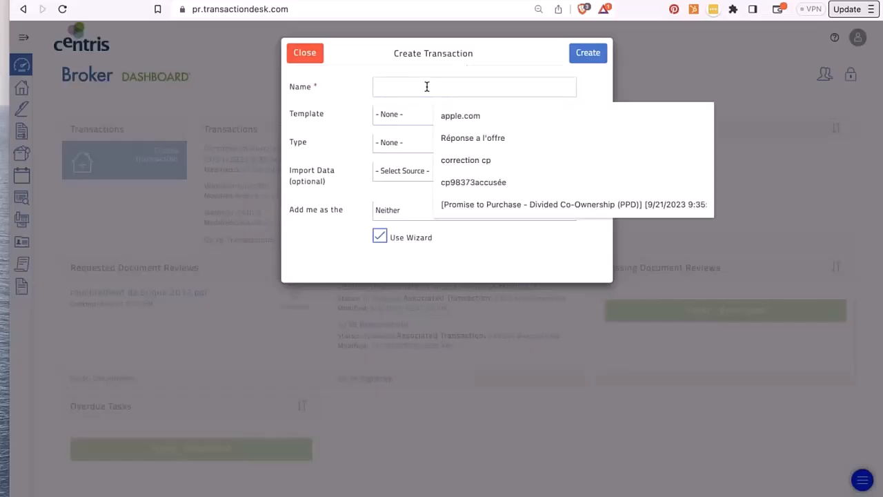
{"action": "type", "text": "Webina"}
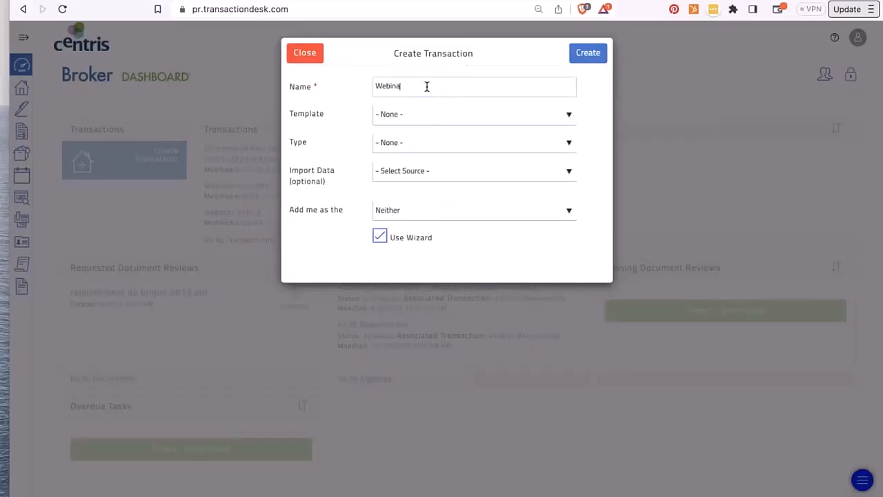
{"action": "type", "text": "r 21st of Sept."}
- Leave the template at none and set the transaction type to Residential Sale
{"action": "left_click", "coordinate": [520, 120]}
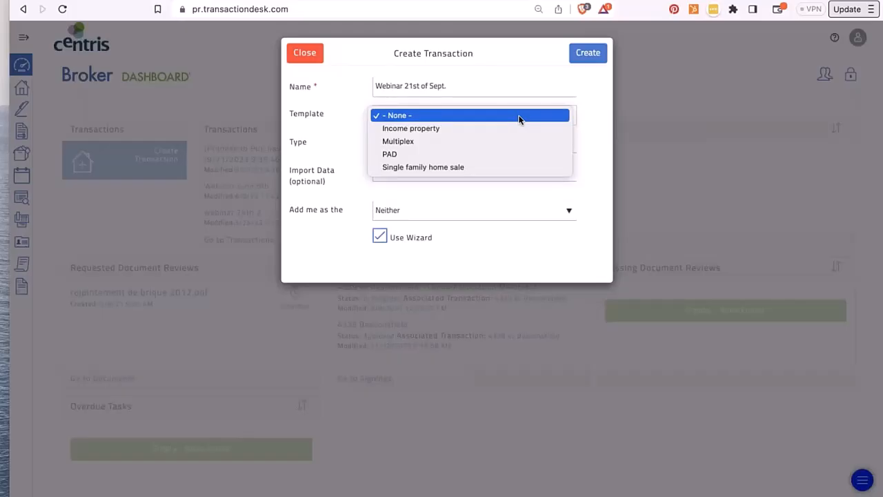
{"action": "left_click", "coordinate": [520, 116]}
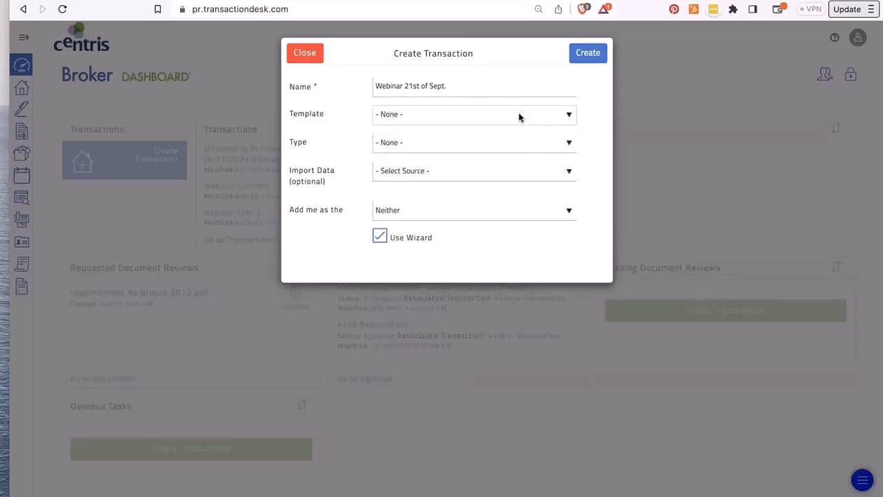
{"action": "left_click", "coordinate": [520, 116]}
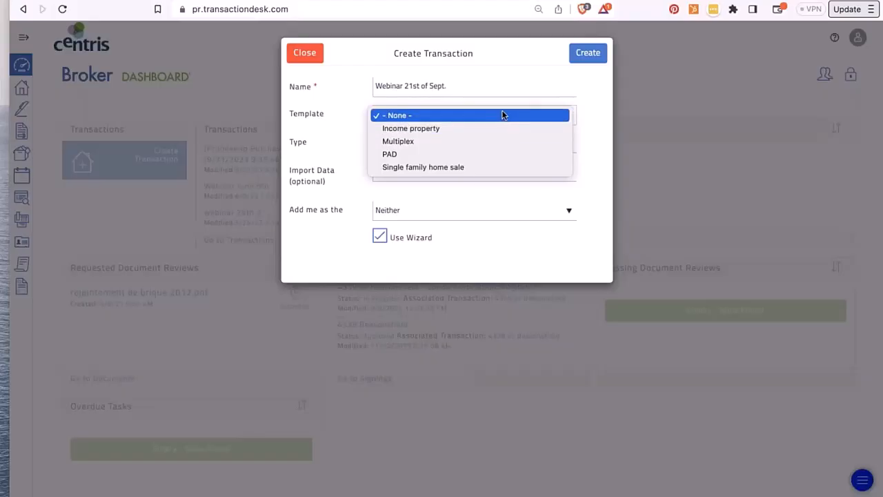
{"action": "left_click", "coordinate": [503, 113]}
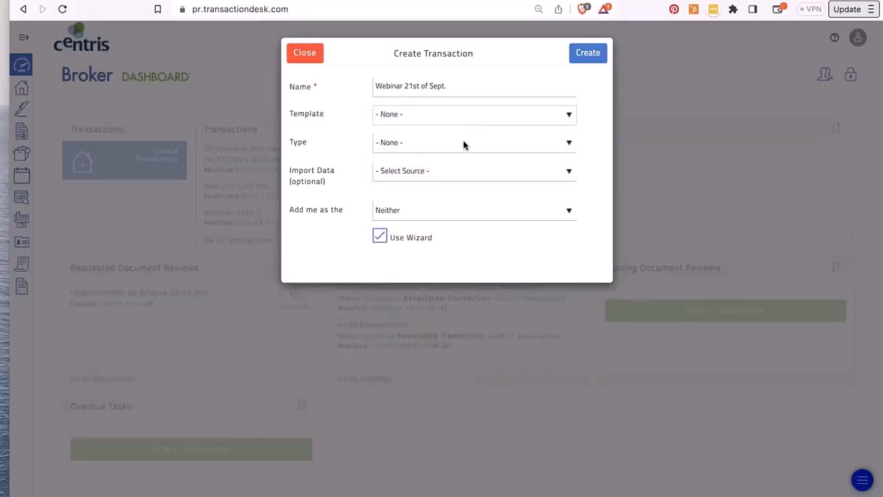
{"action": "left_click", "coordinate": [460, 154]}
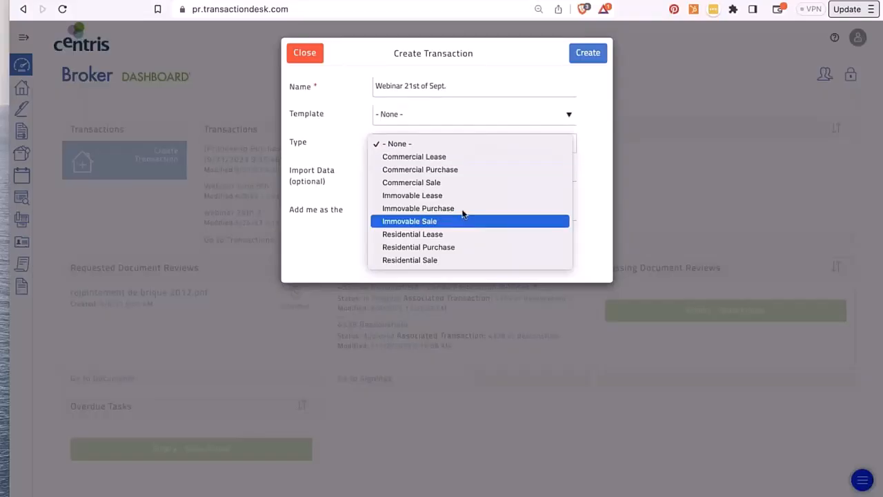
{"action": "left_click", "coordinate": [452, 261]}
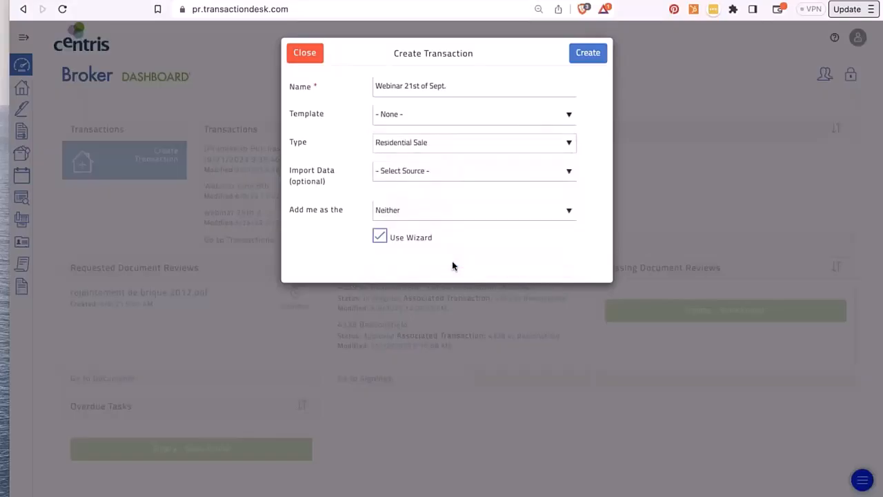
- Leave the import source empty, add me as Listing Broker, and create the transaction
{"action": "left_click", "coordinate": [461, 173]}
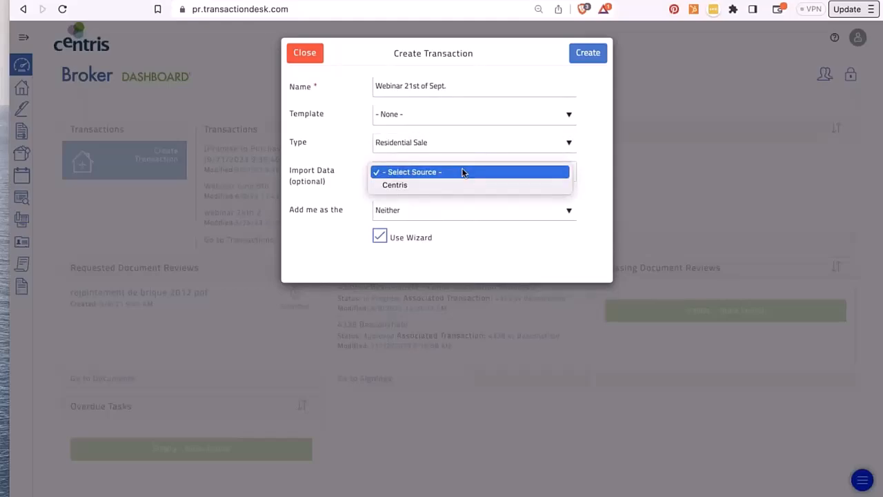
{"action": "left_click", "coordinate": [463, 171]}
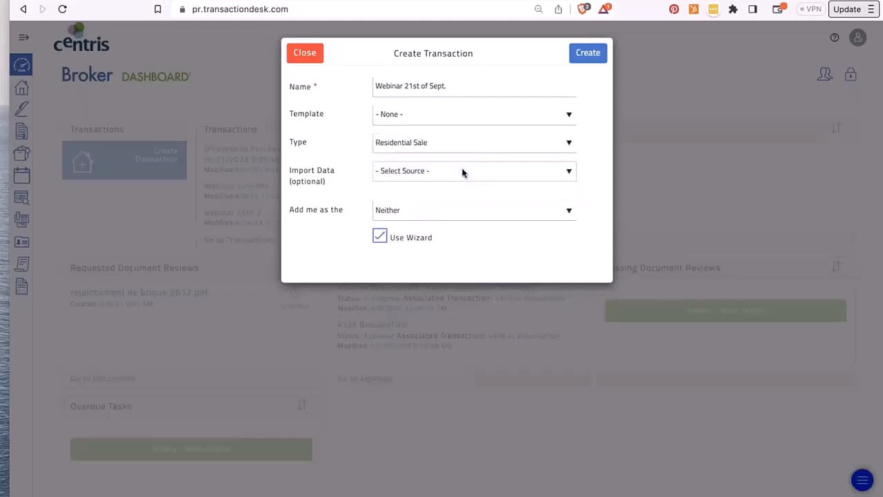
{"action": "left_click", "coordinate": [417, 213]}
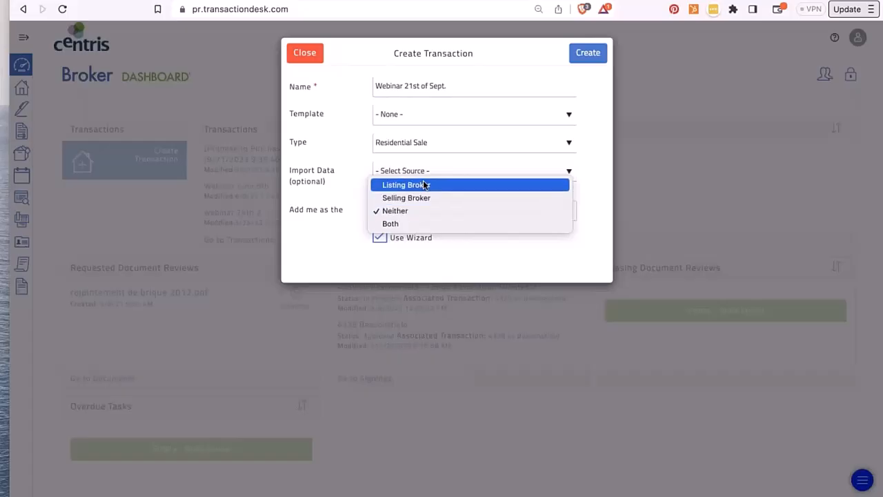
{"action": "left_click", "coordinate": [424, 184]}
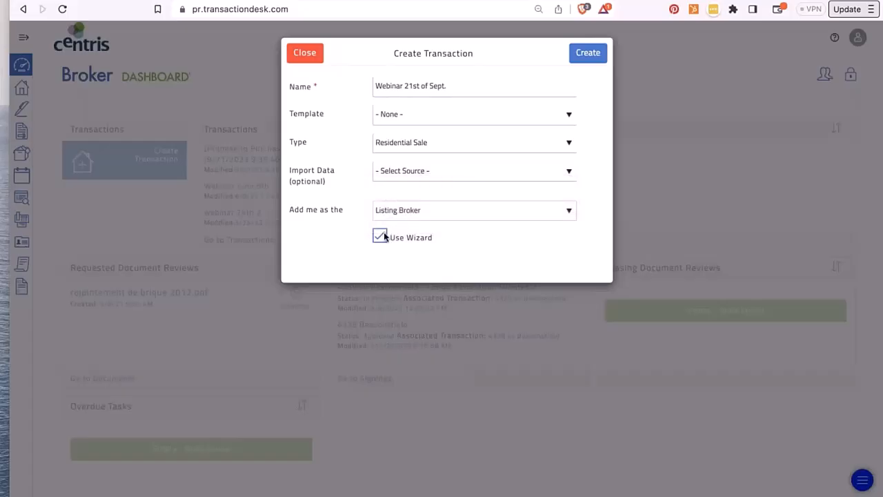
{"action": "left_click", "coordinate": [592, 55]}
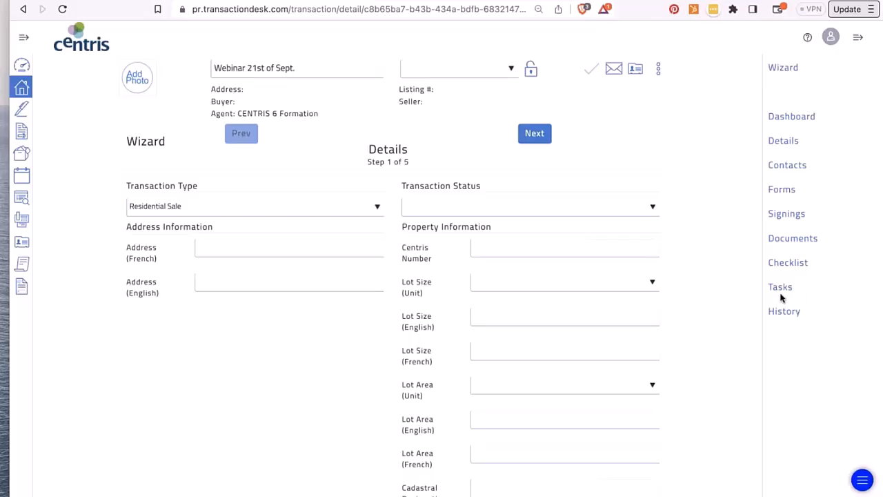
- Set the transaction status to Pending and enter the property address in both the French and English fields
{"action": "left_click", "coordinate": [457, 205]}
{"action": "left_click", "coordinate": [443, 262]}
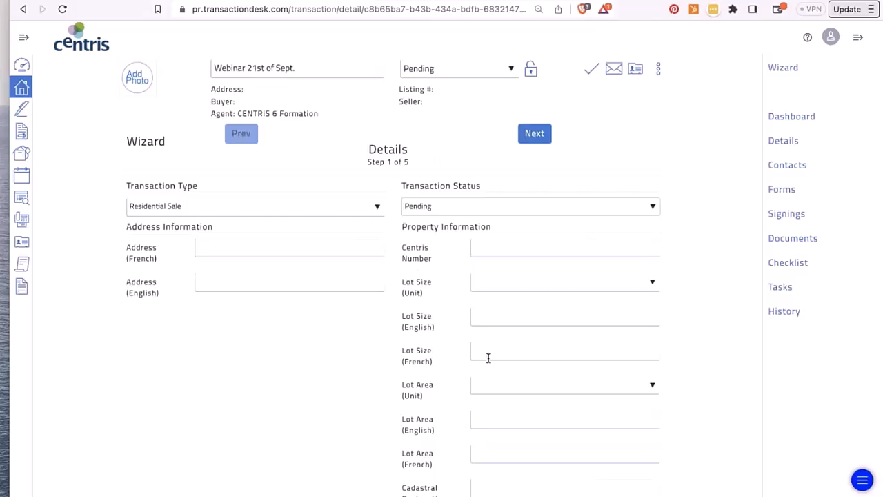
{"action": "scroll", "coordinate": [350, 354], "scroll_direction": "down", "scroll_amount": 3}
{"action": "scroll", "coordinate": [542, 350], "scroll_direction": "up", "scroll_amount": 3}
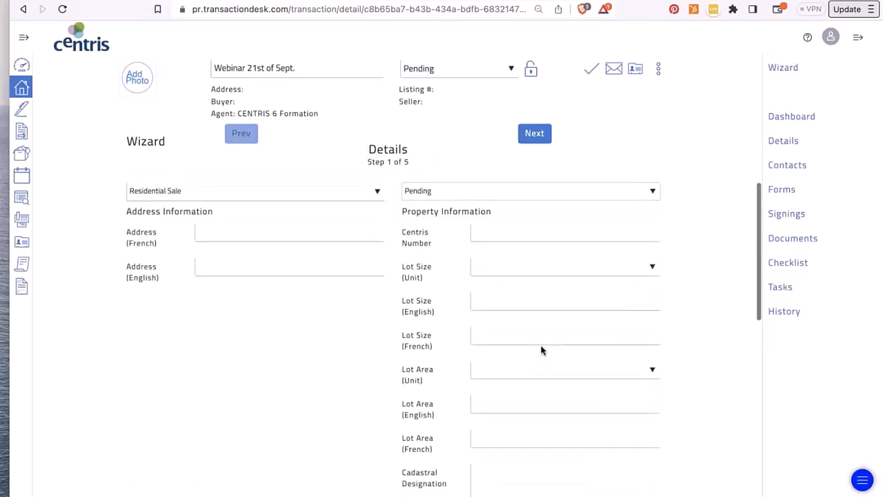
{"action": "left_click", "coordinate": [256, 231]}
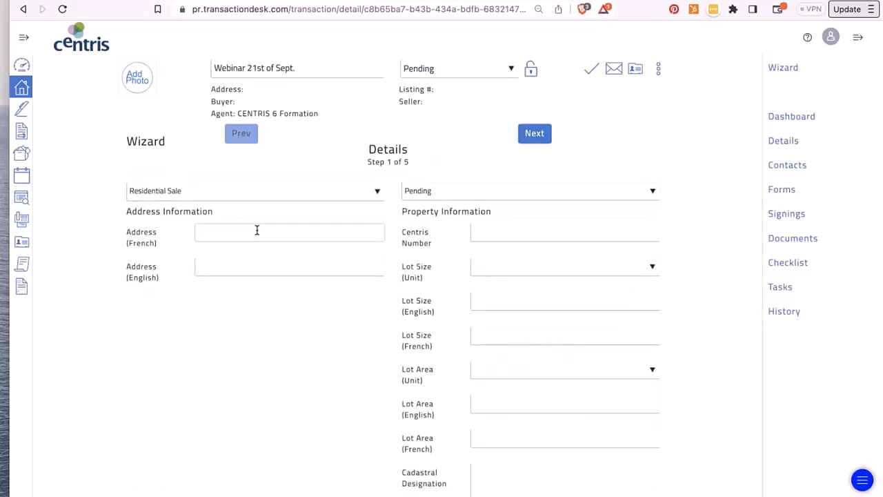
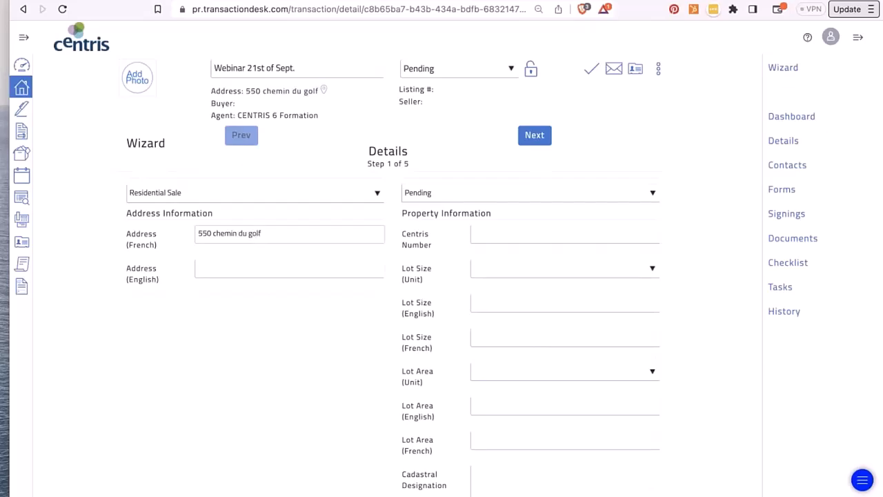
{"action": "triple_click", "coordinate": [228, 237]}
{"action": "key", "text": "ctrl+c"}
{"action": "left_click", "coordinate": [224, 267]}
{"action": "key", "text": "ctrl+v"}
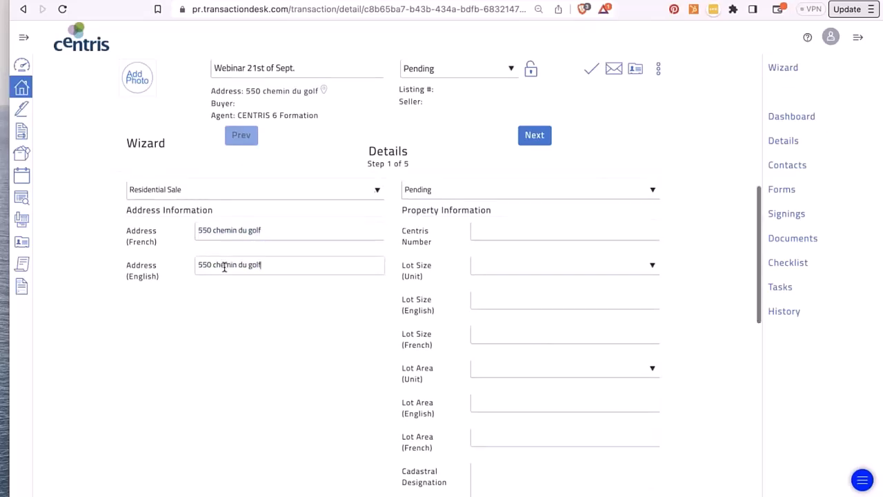
- Enter the 10000000 asking price and save to continue to Transaction Dates
{"action": "scroll", "coordinate": [225, 267], "scroll_direction": "down", "scroll_amount": 4}
{"action": "scroll", "coordinate": [225, 276], "scroll_direction": "down", "scroll_amount": 5}
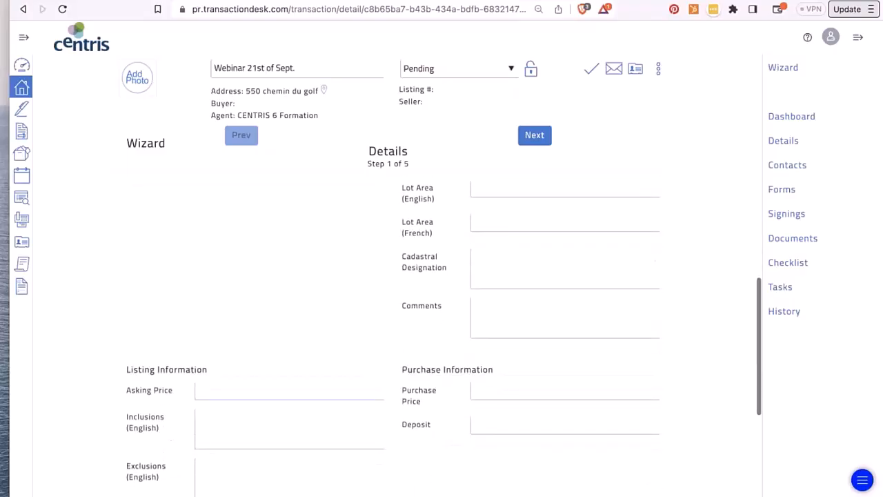
{"action": "left_click", "coordinate": [224, 279]}
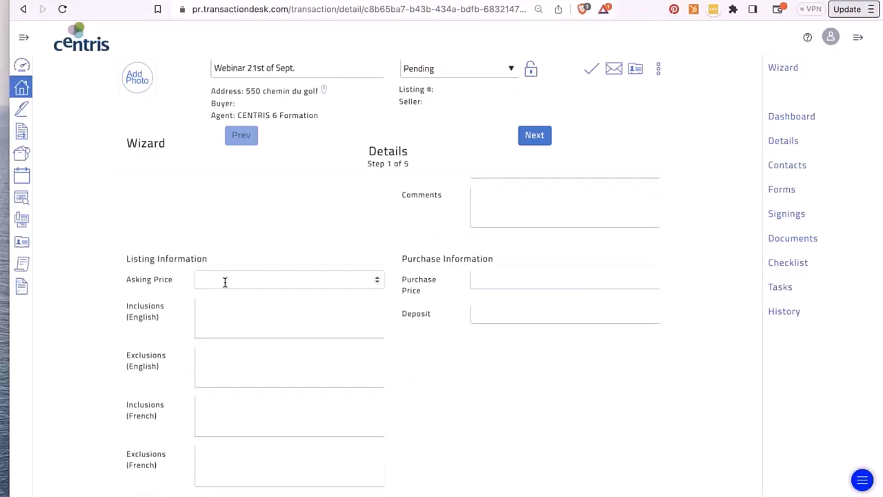
{"action": "type", "text": "10000000"}
{"action": "left_click", "coordinate": [504, 352]}
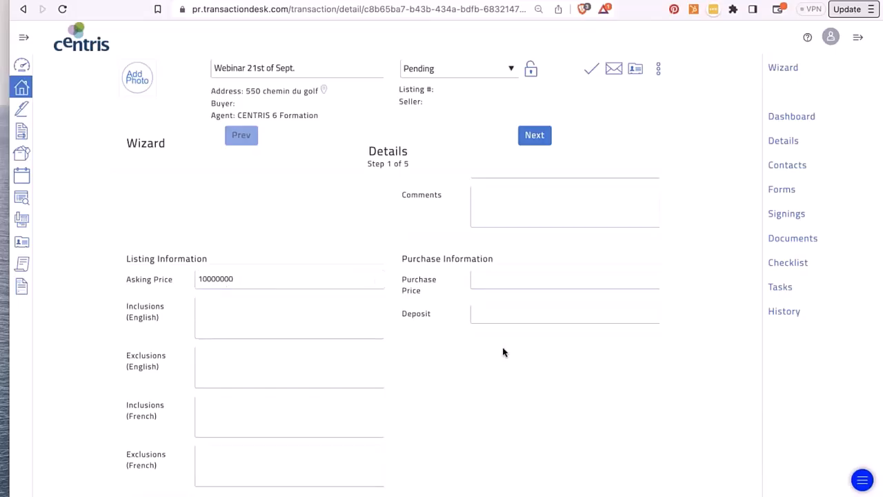
{"action": "scroll", "coordinate": [288, 332], "scroll_direction": "down", "scroll_amount": 3}
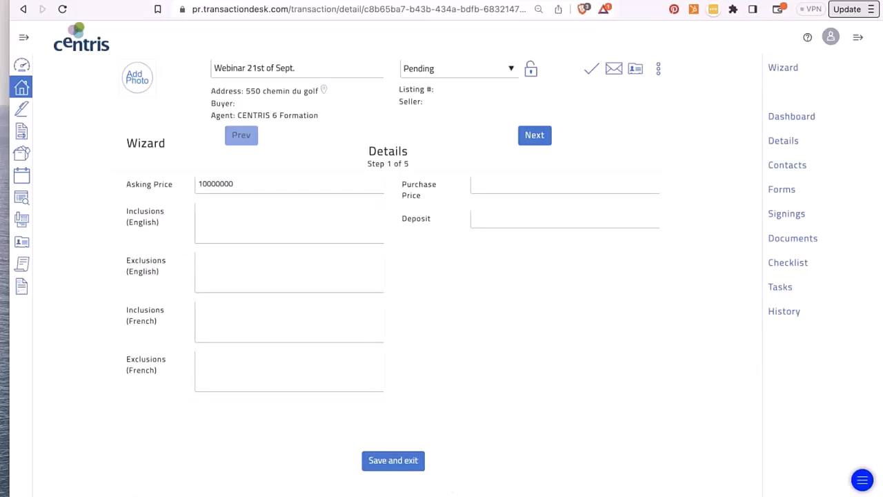
{"action": "left_click", "coordinate": [539, 143]}
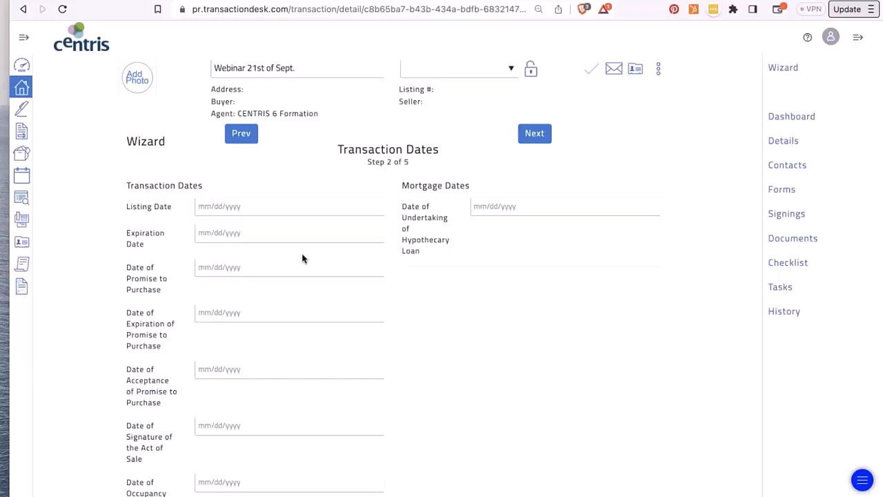
{"action": "scroll", "coordinate": [302, 258], "scroll_direction": "down", "scroll_amount": 1}
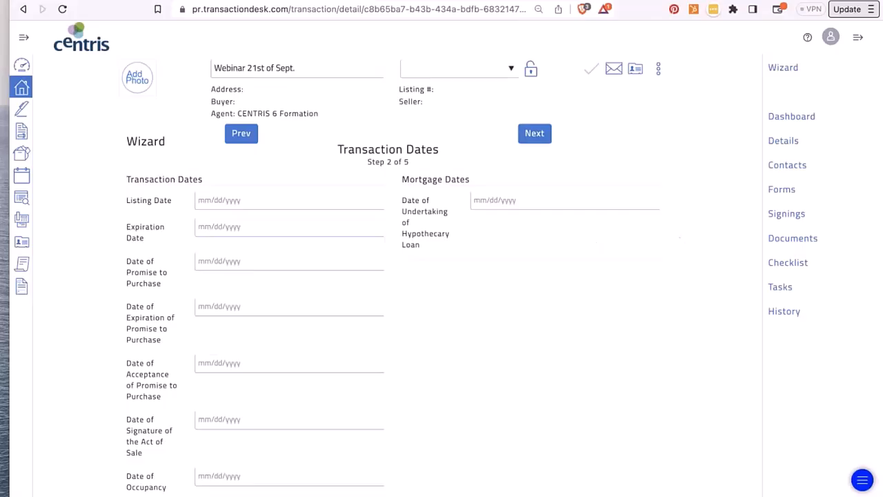
- Set the listing date 09/21/2023, expiration 01/31/2024 and promise to purchase 09/25/2023
{"action": "left_click", "coordinate": [218, 195]}
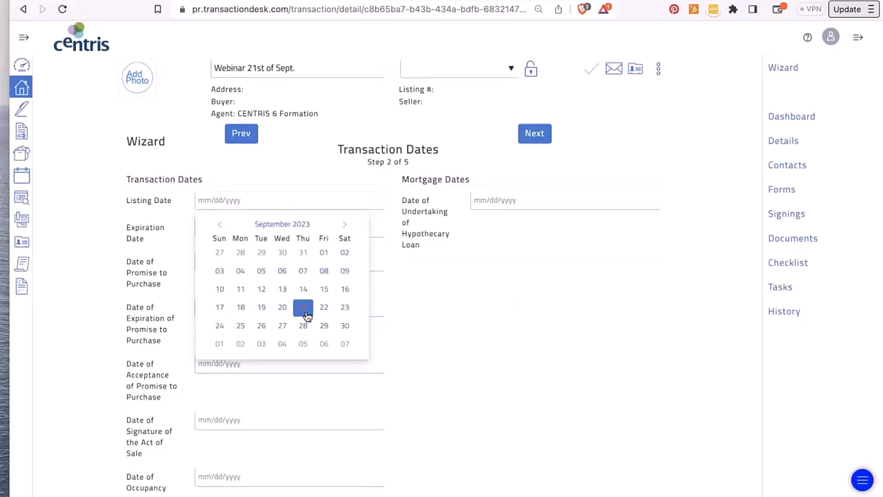
{"action": "left_click", "coordinate": [303, 307]}
{"action": "left_click", "coordinate": [236, 235]}
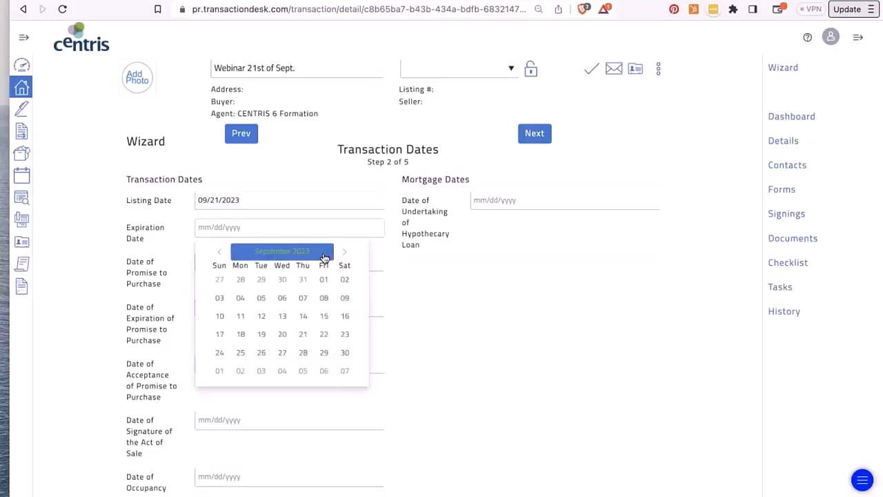
{"action": "left_click", "coordinate": [343, 253]}
{"action": "left_click", "coordinate": [343, 253]}
{"action": "left_click", "coordinate": [343, 253]}
{"action": "left_click", "coordinate": [343, 253]}
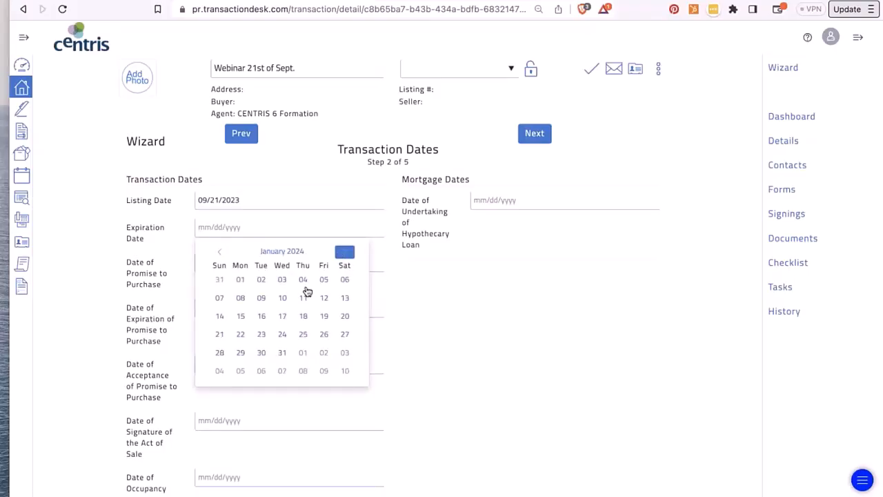
{"action": "left_click", "coordinate": [280, 356]}
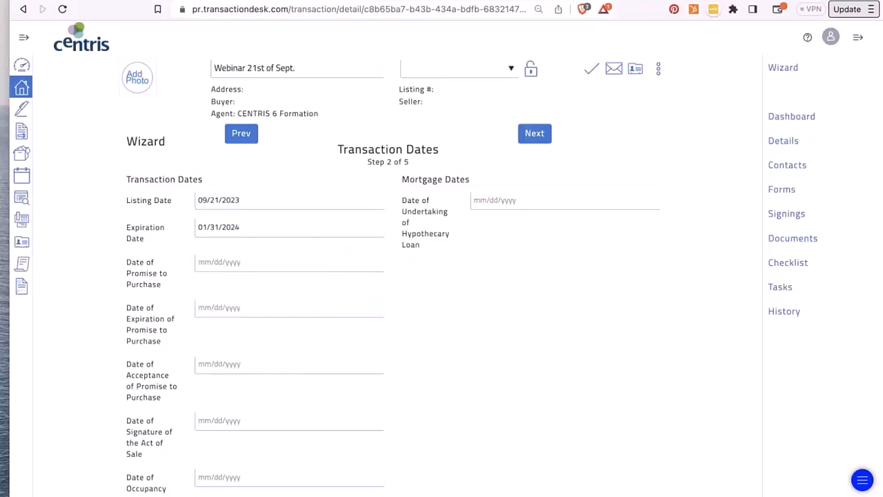
{"action": "left_click", "coordinate": [222, 262]}
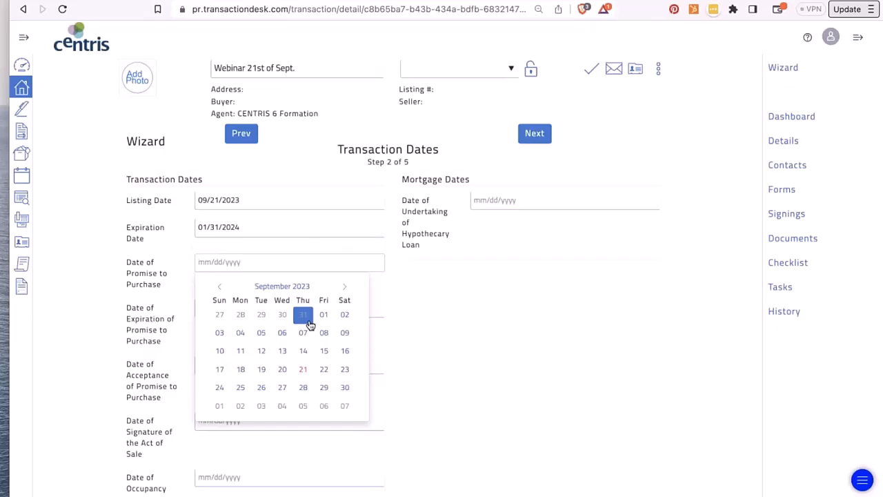
{"action": "left_click", "coordinate": [240, 387]}
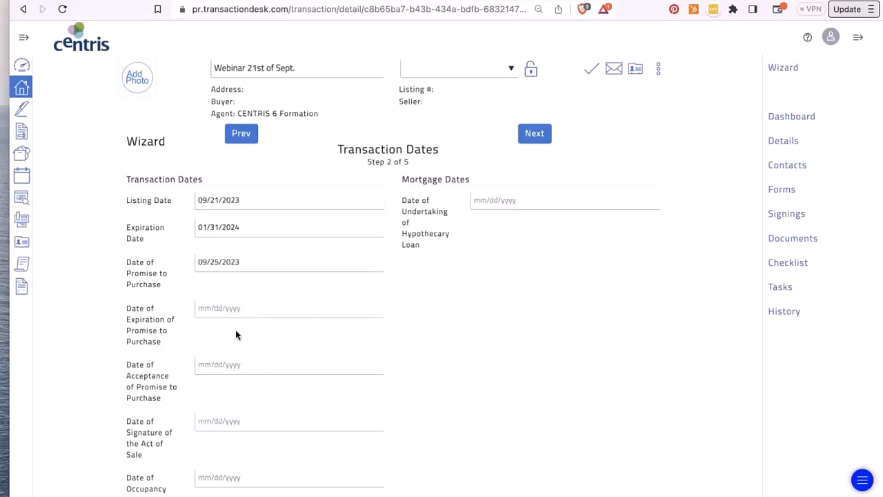
- Set promise expiration 10/09/2023, acceptance 09/25/2023, and signature and occupancy 11/30/2023, then continue
{"action": "left_click", "coordinate": [221, 306]}
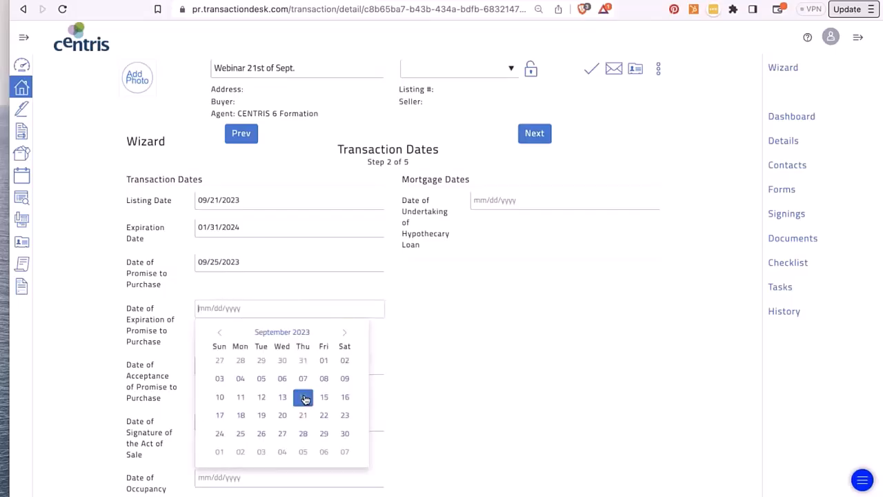
{"action": "left_click", "coordinate": [345, 335]}
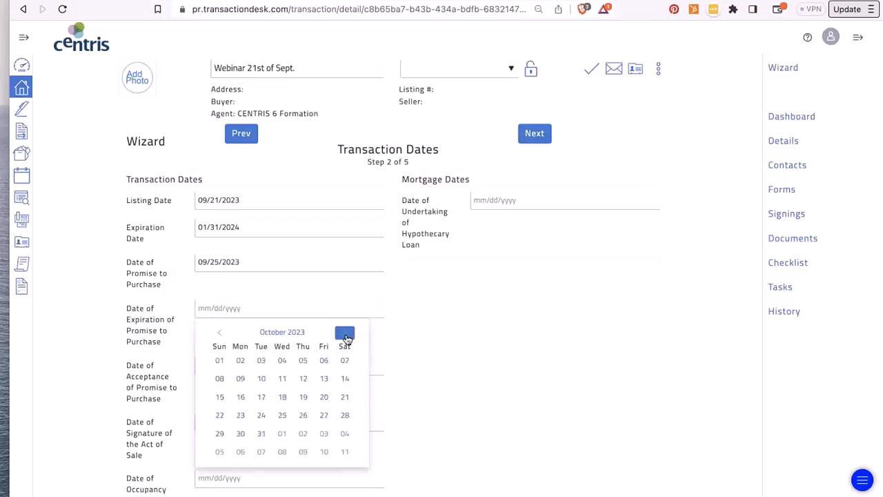
{"action": "left_click", "coordinate": [241, 378]}
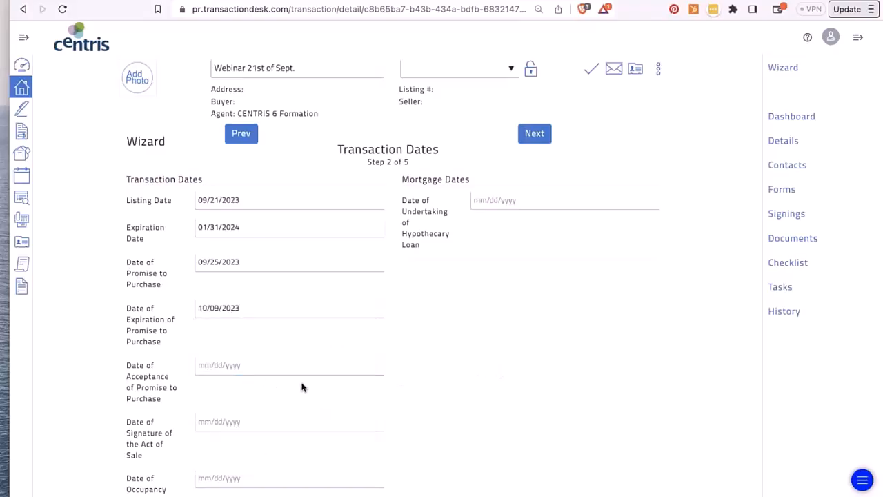
{"action": "left_click", "coordinate": [259, 365]}
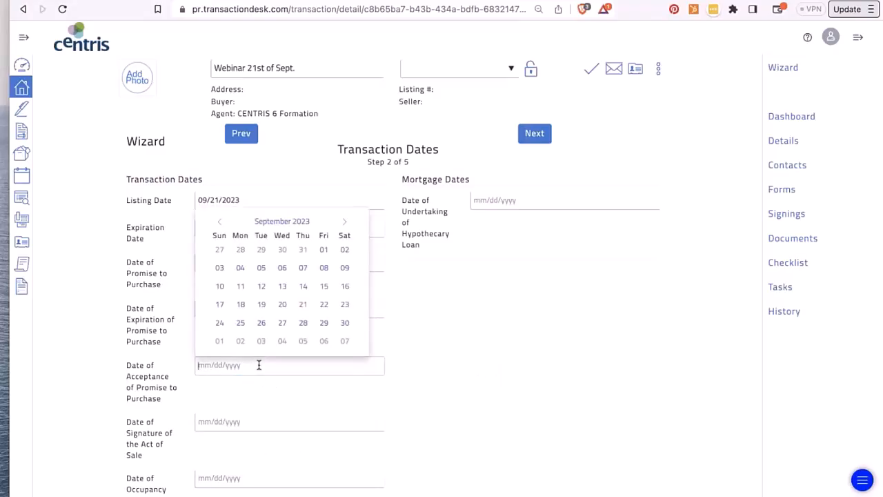
{"action": "left_click", "coordinate": [240, 325]}
{"action": "scroll", "coordinate": [240, 328], "scroll_direction": "down", "scroll_amount": 2}
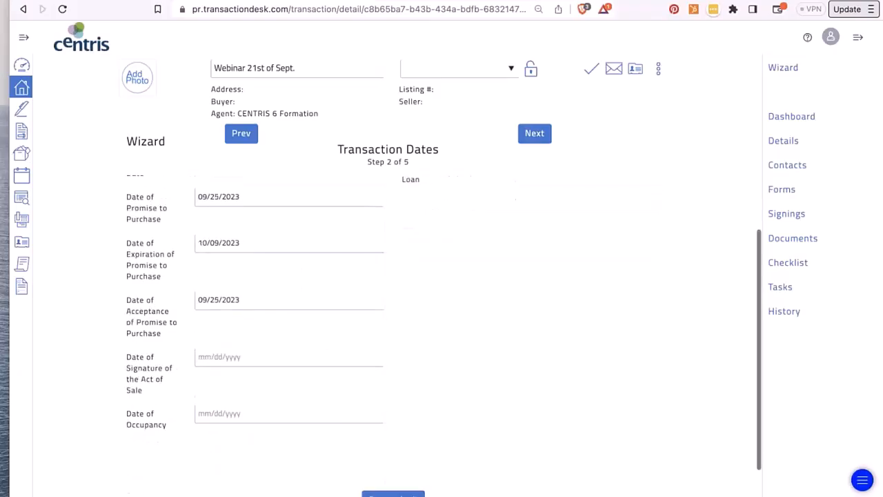
{"action": "left_click", "coordinate": [231, 348]}
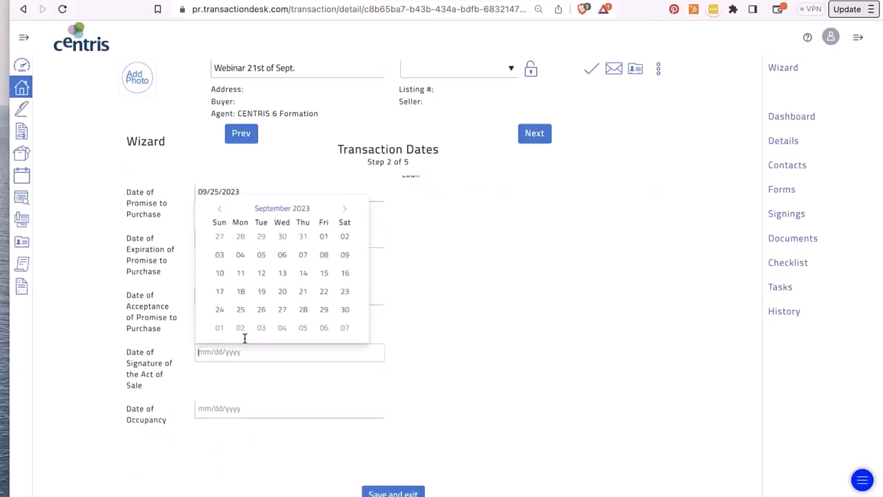
{"action": "left_click", "coordinate": [345, 209]}
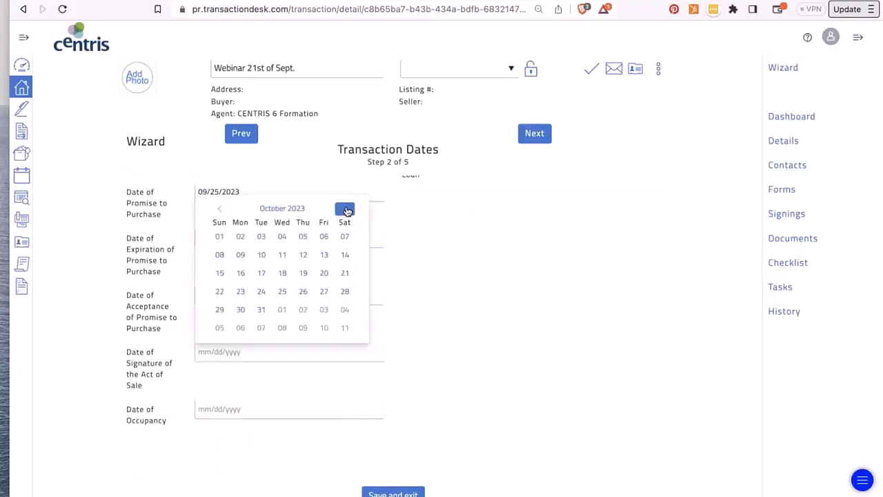
{"action": "left_click", "coordinate": [345, 210]}
{"action": "left_click", "coordinate": [303, 310]}
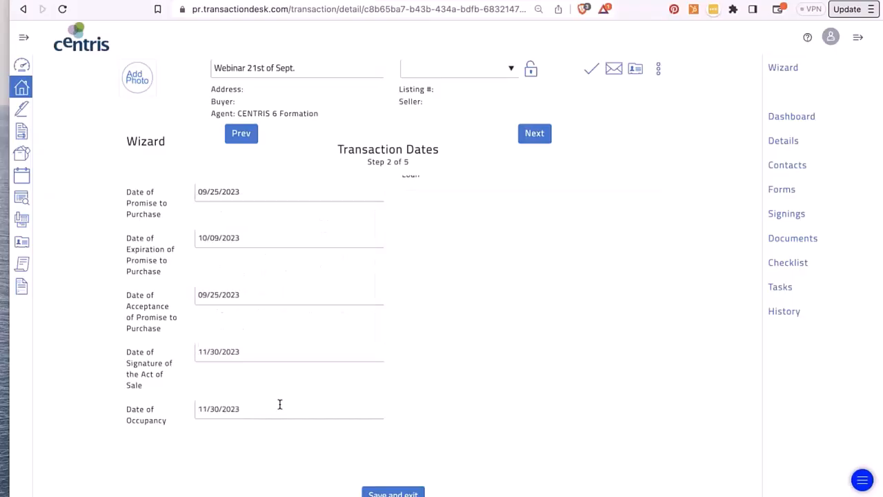
{"action": "scroll", "coordinate": [655, 280], "scroll_direction": "up", "scroll_amount": 2}
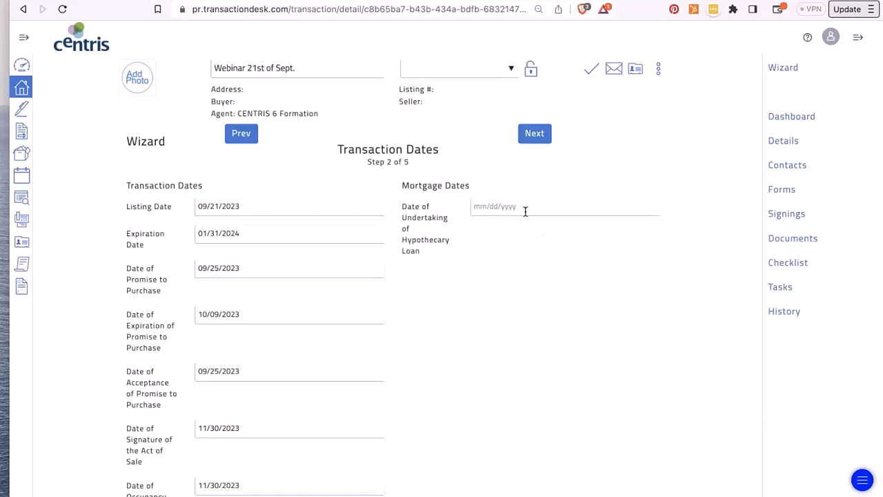
{"action": "left_click", "coordinate": [534, 135]}
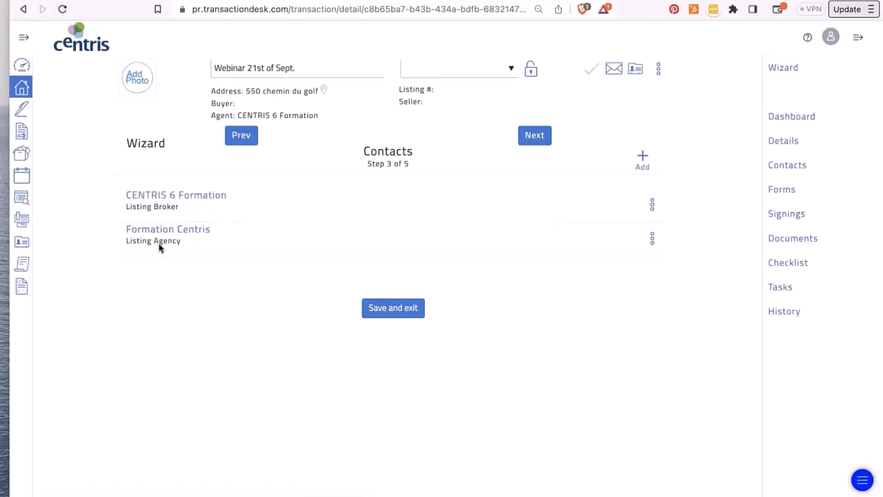
- Open the + Add menu on the Contacts step to show the contact options
{"action": "left_click", "coordinate": [643, 158]}
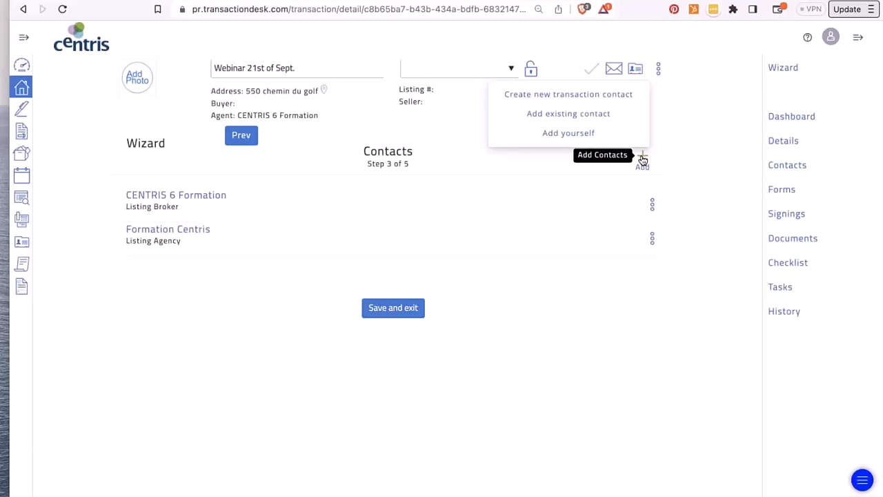
- Pick the seller from the existing contacts list and add it to the transaction
{"action": "left_click", "coordinate": [570, 113]}
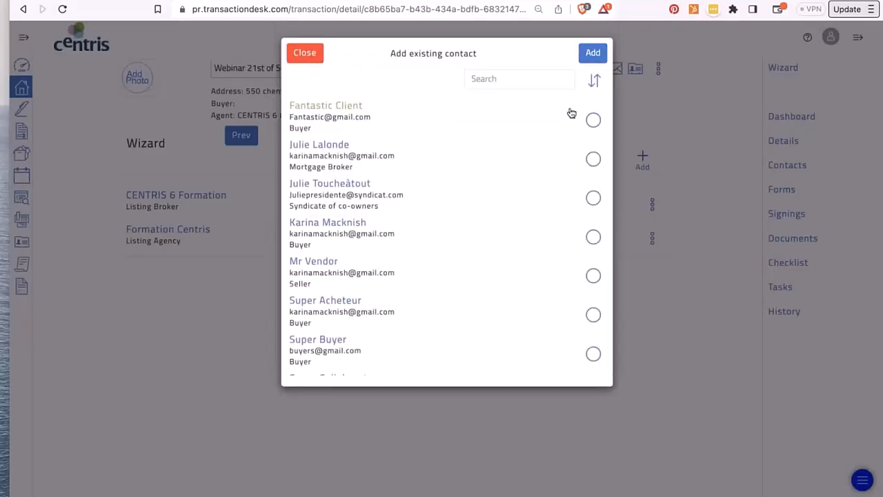
{"action": "scroll", "coordinate": [571, 113], "scroll_direction": "down", "scroll_amount": 1}
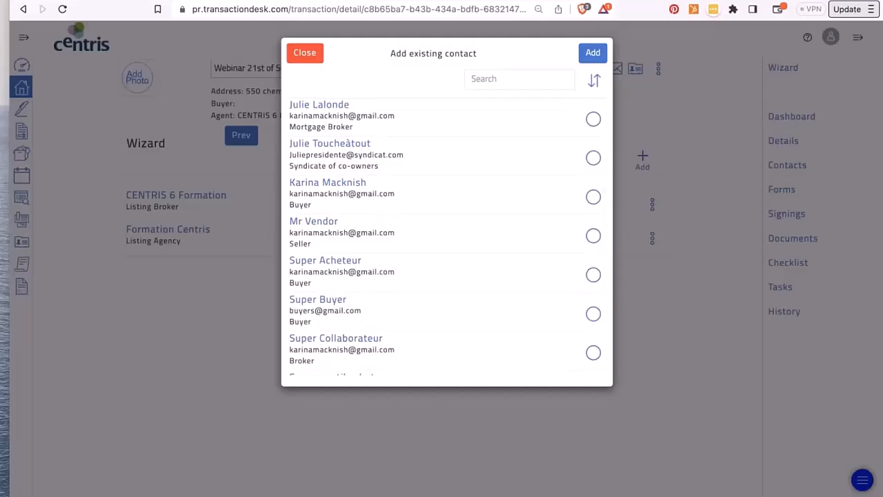
{"action": "left_click", "coordinate": [593, 235]}
{"action": "left_click", "coordinate": [593, 54]}
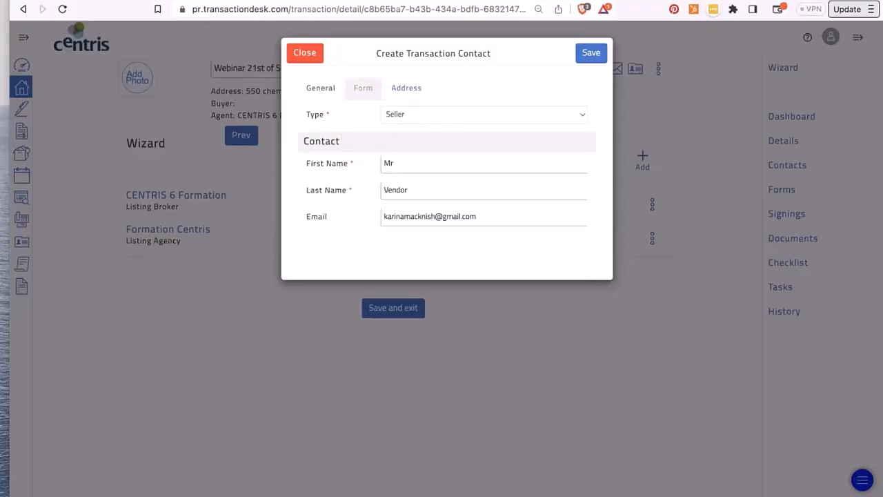
- On the Form tab, enter the seller's name in both the English and French name fields
{"action": "left_click", "coordinate": [363, 91]}
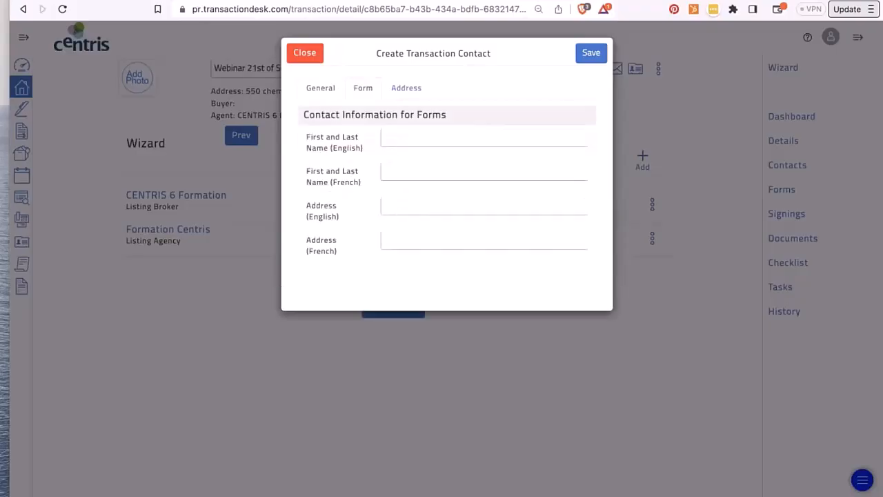
{"action": "left_click", "coordinate": [390, 139]}
{"action": "type", "text": "Mr Great"}
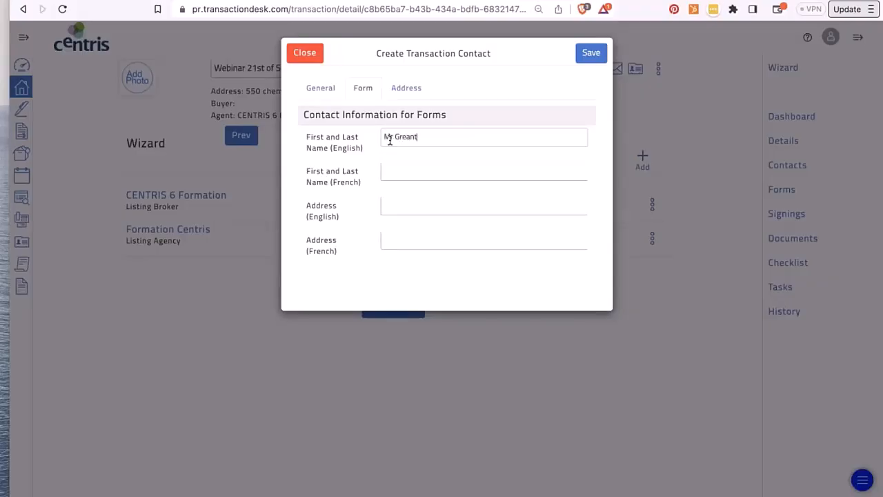
{"action": "key", "text": "BackSpace"}
{"action": "type", "text": "t Vendor"}
{"action": "triple_click", "coordinate": [403, 137]}
{"action": "key", "text": "super+c"}
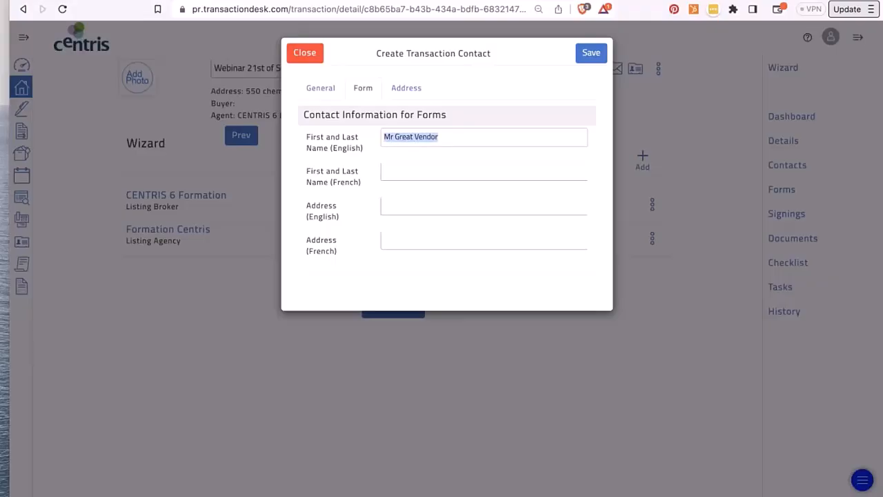
{"action": "left_click", "coordinate": [410, 171]}
{"action": "key", "text": "super+v"}
- Enter the seller's English and French form address, and set the address to Same as Property Address
{"action": "left_click", "coordinate": [399, 206]}
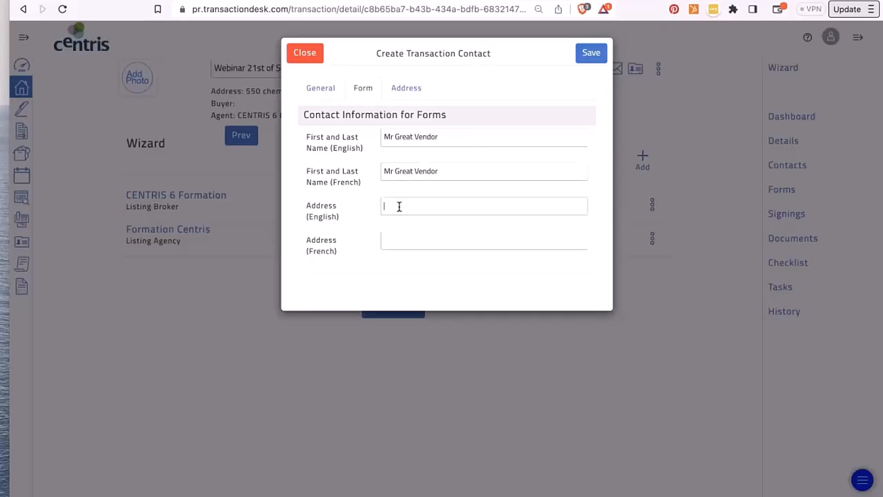
{"action": "key", "text": "super+a"}
{"action": "key", "text": "super+v"}
{"action": "key", "text": "super+z"}
{"action": "key", "text": "super+c"}
{"action": "left_click", "coordinate": [407, 244]}
{"action": "key", "text": "super+v"}
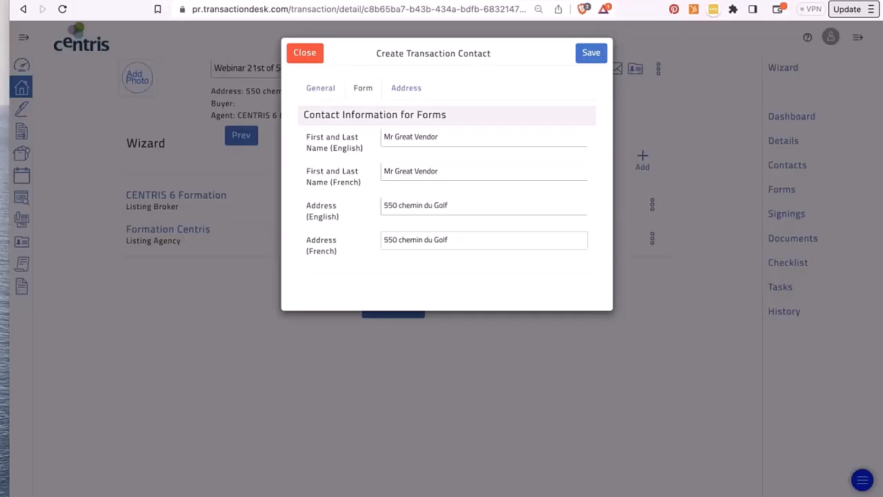
{"action": "left_click", "coordinate": [421, 91]}
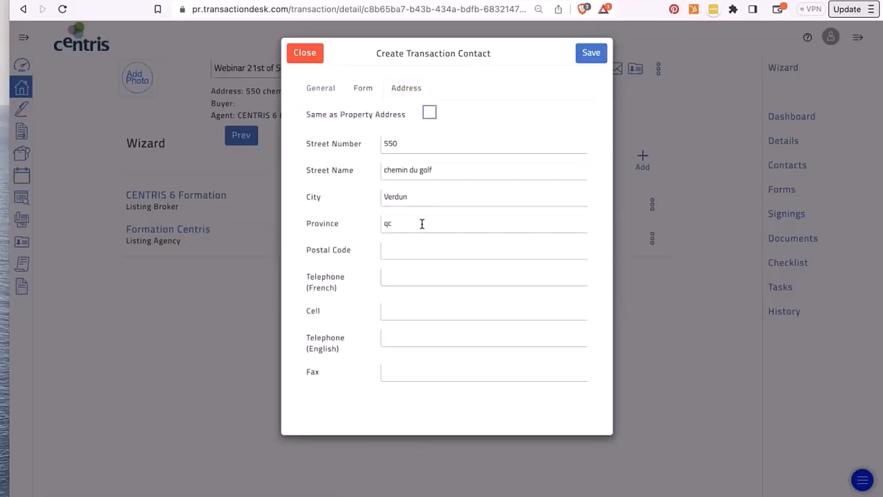
{"action": "left_click", "coordinate": [430, 113]}
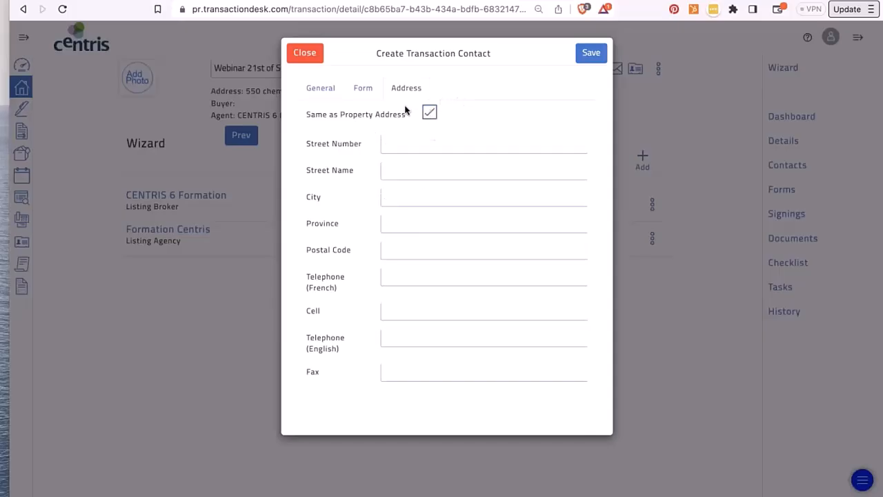
- Save the seller contact so it appears as Seller on the Contacts step
{"action": "left_click", "coordinate": [591, 55]}
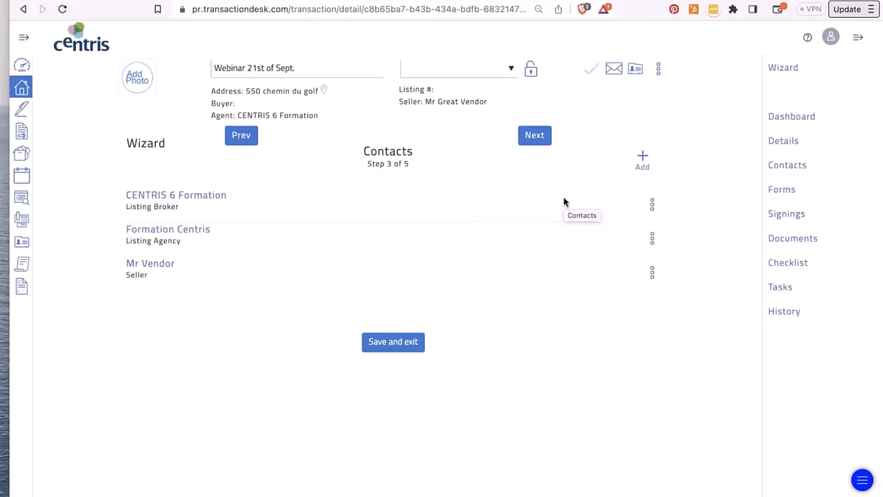
{"action": "left_click", "coordinate": [22, 36]}
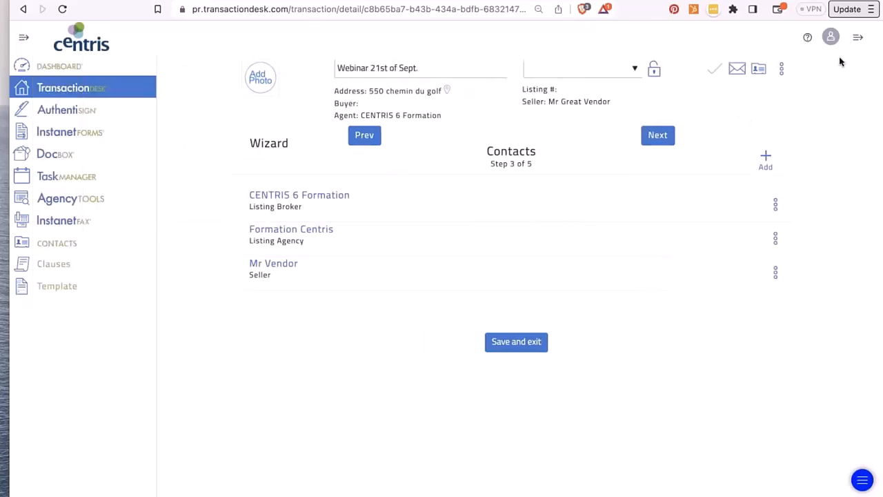
{"action": "left_click", "coordinate": [857, 38]}
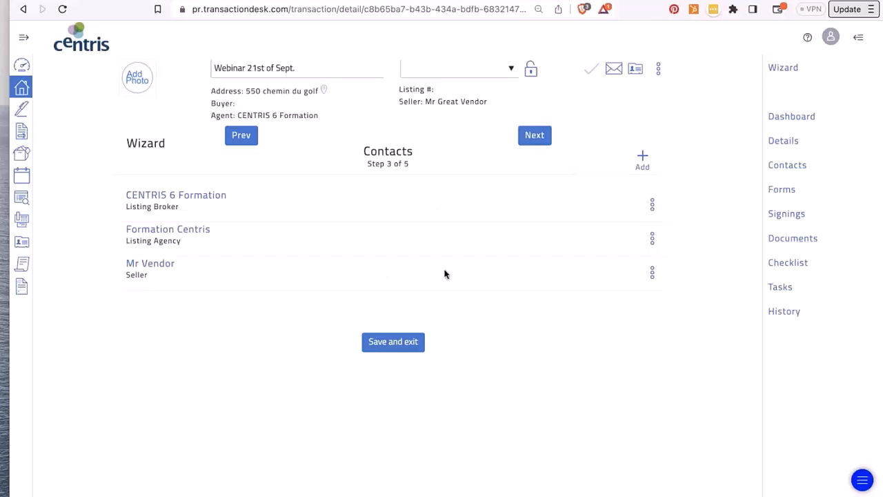
- On the Forms step, select the EBCS form from the Mandatory Forms (English) folder
{"action": "left_click", "coordinate": [533, 135]}
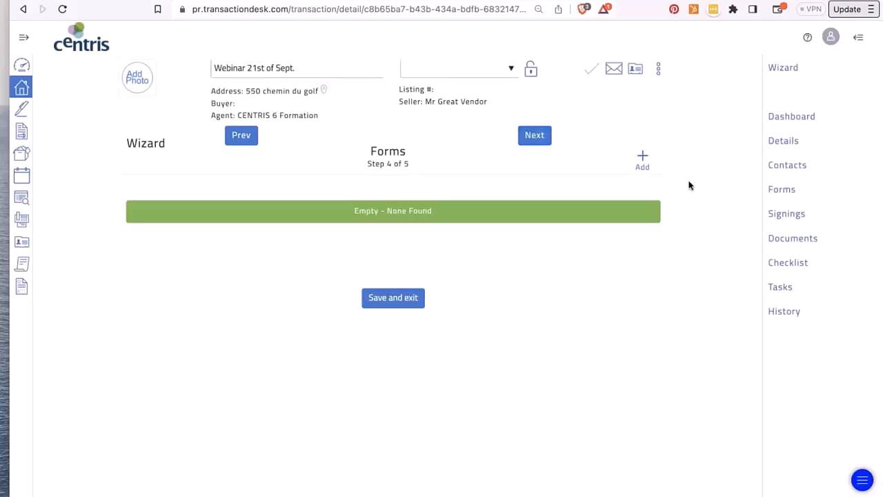
{"action": "left_click", "coordinate": [642, 160]}
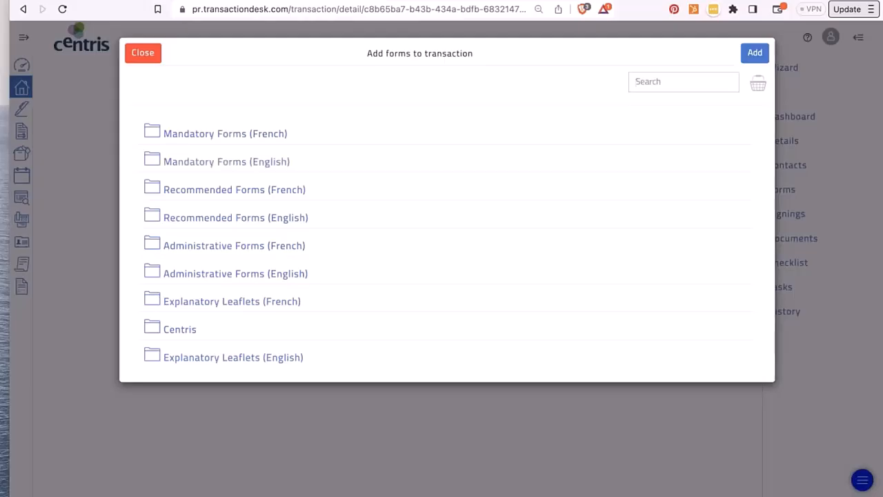
{"action": "scroll", "coordinate": [447, 244], "scroll_direction": "down", "scroll_amount": 1}
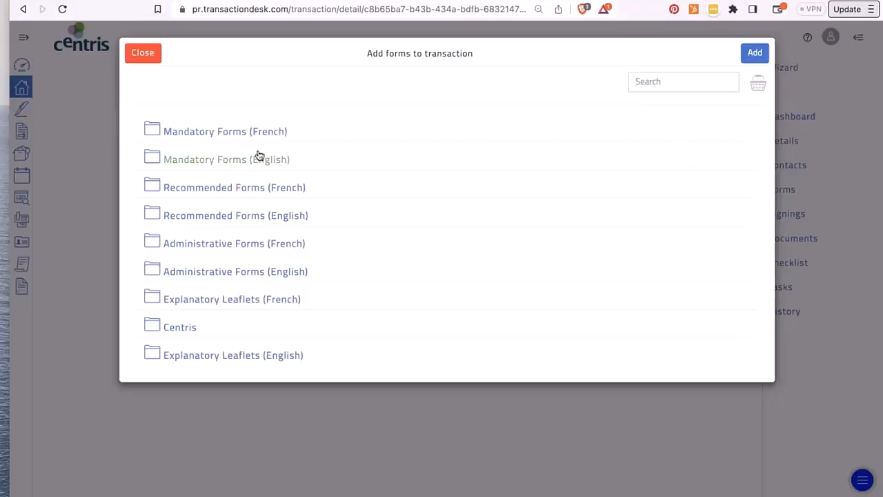
{"action": "left_click", "coordinate": [208, 164]}
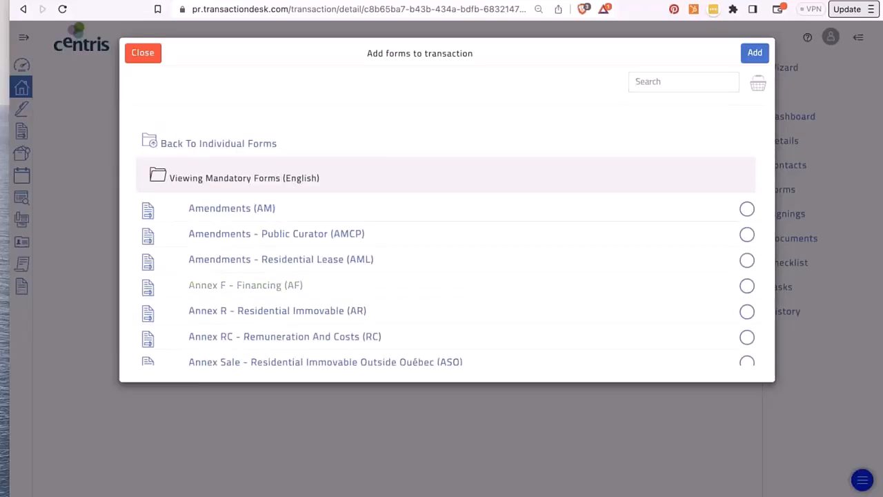
{"action": "scroll", "coordinate": [290, 283], "scroll_direction": "down", "scroll_amount": 5}
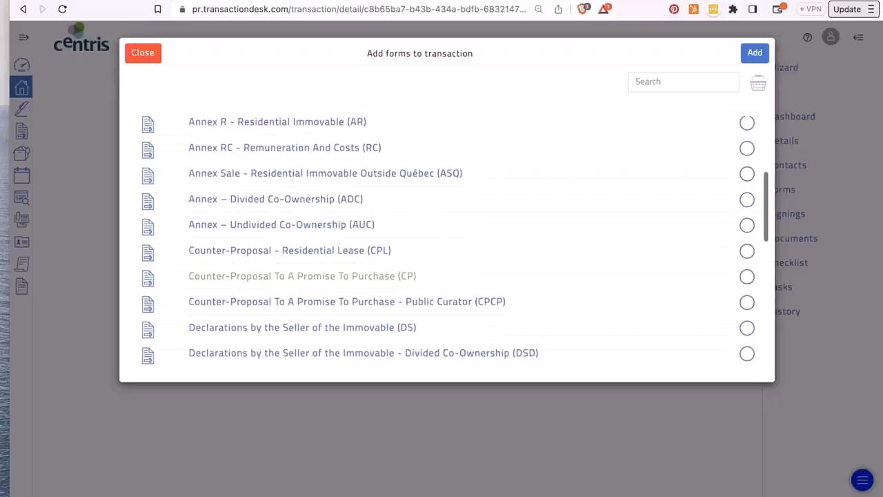
{"action": "scroll", "coordinate": [302, 276], "scroll_direction": "down", "scroll_amount": 4}
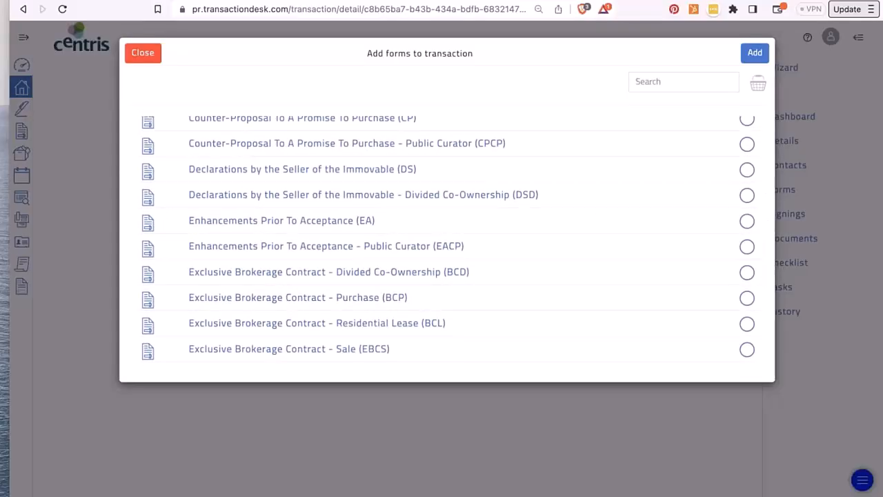
{"action": "scroll", "coordinate": [286, 310], "scroll_direction": "down", "scroll_amount": 1}
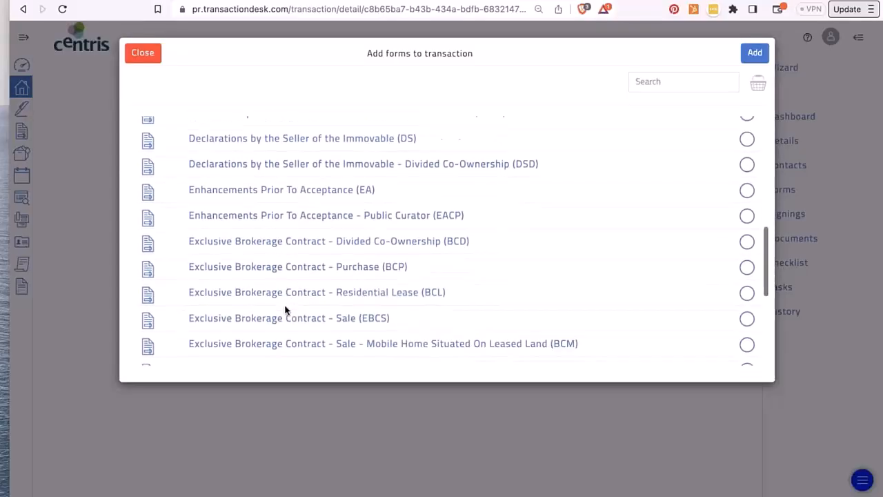
{"action": "left_click", "coordinate": [319, 312]}
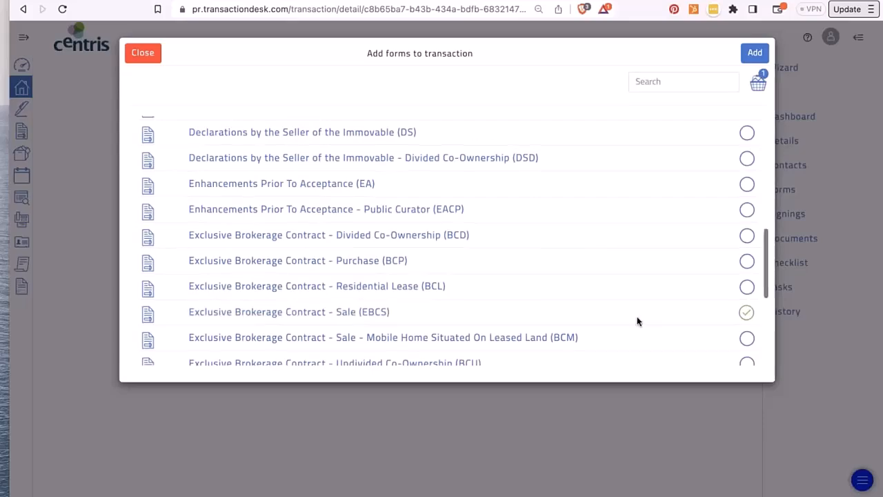
- Search 'decl', select Declarations by the Seller of the Immovable (DS), and add both forms
{"action": "scroll", "coordinate": [637, 320], "scroll_direction": "down", "scroll_amount": 3}
{"action": "scroll", "coordinate": [637, 321], "scroll_direction": "down", "scroll_amount": 3}
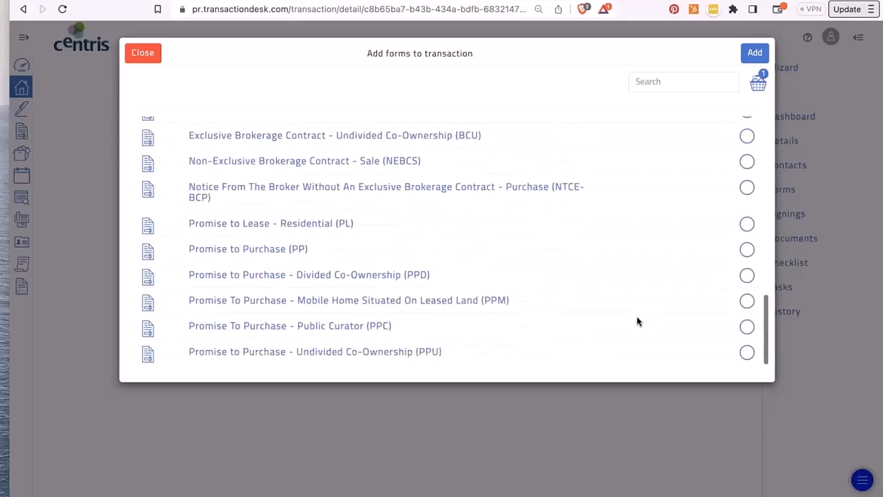
{"action": "left_click", "coordinate": [686, 82]}
{"action": "type", "text": "decl"}
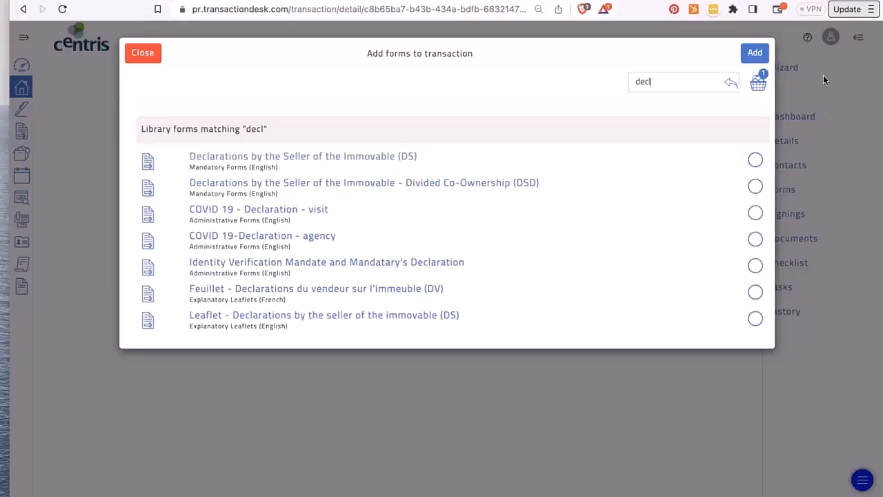
{"action": "left_click", "coordinate": [385, 164]}
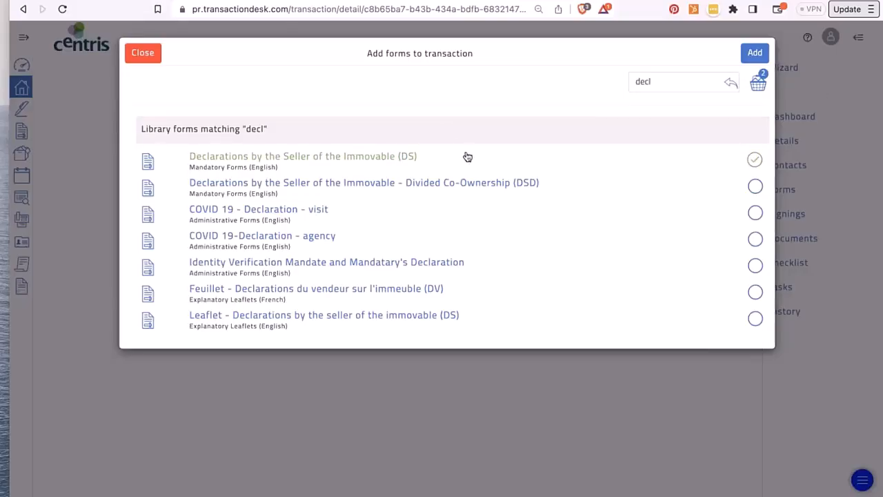
{"action": "left_click", "coordinate": [755, 54]}
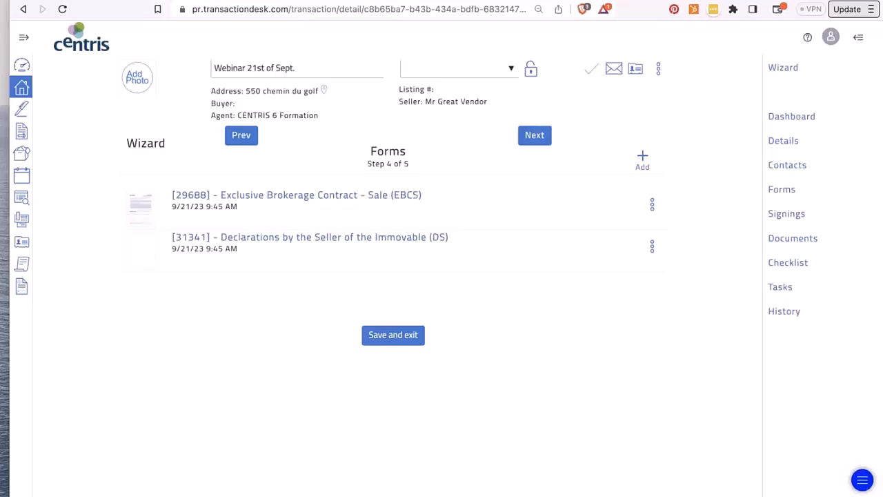
- Open the Declarations by the Seller form 31341 and scroll through its pages to page 11
{"action": "left_click", "coordinate": [269, 240]}
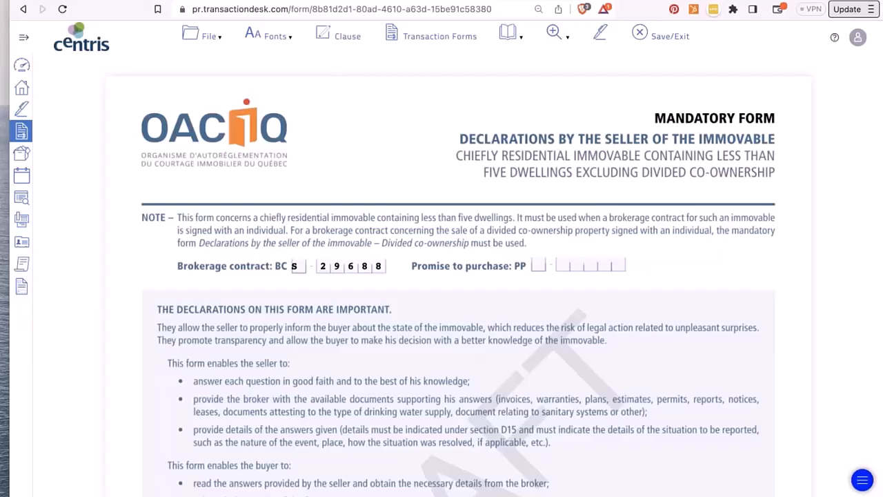
{"action": "scroll", "coordinate": [459, 276], "scroll_direction": "down", "scroll_amount": 5}
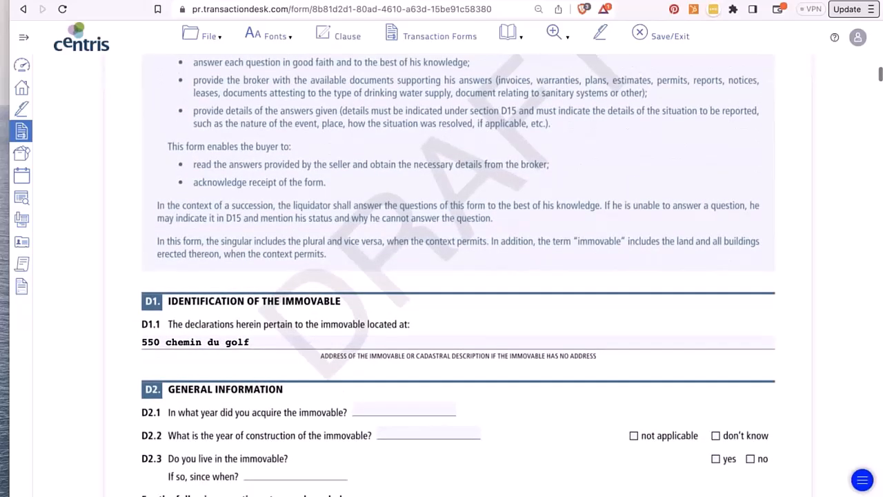
{"action": "scroll", "coordinate": [271, 197], "scroll_direction": "down", "scroll_amount": 6}
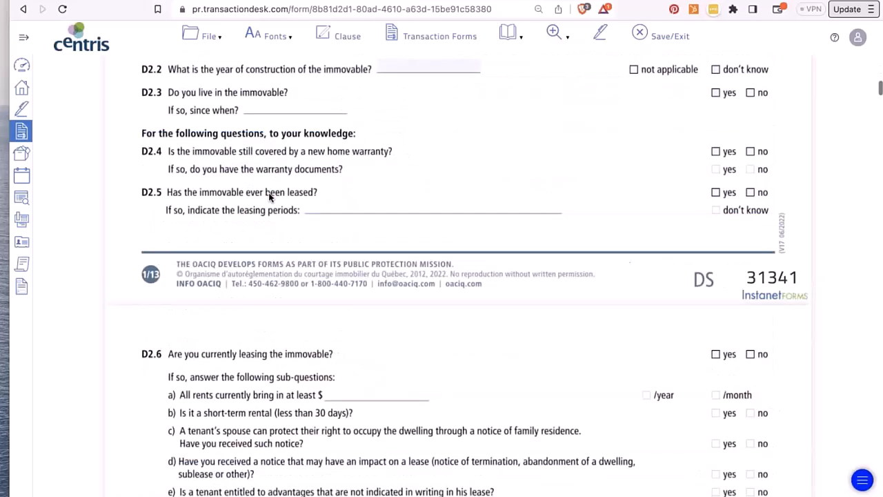
{"action": "scroll", "coordinate": [270, 197], "scroll_direction": "down", "scroll_amount": 1}
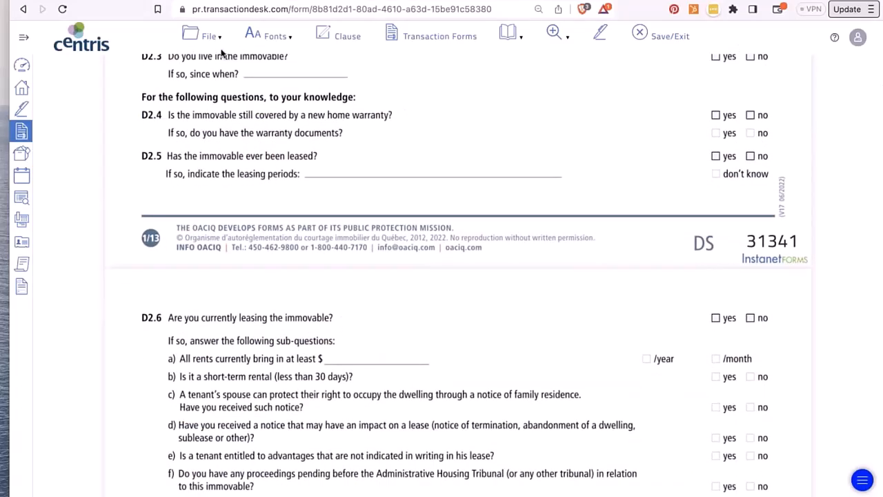
{"action": "left_click", "coordinate": [209, 36]}
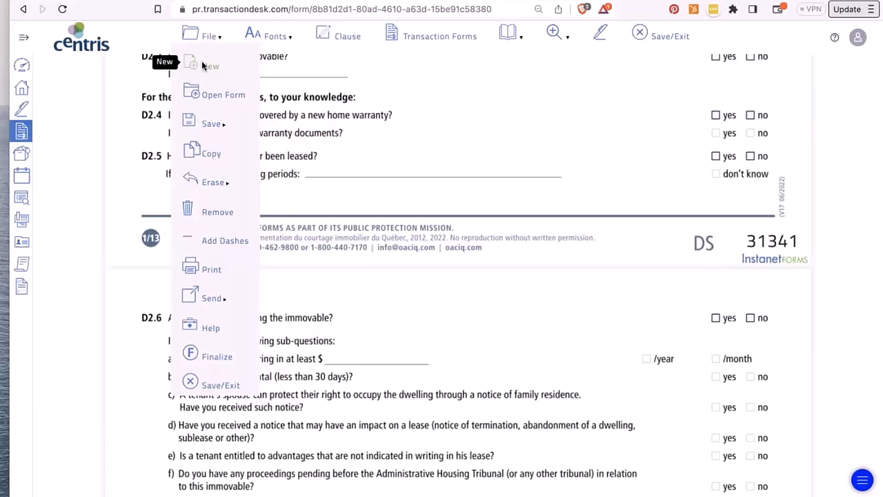
{"action": "left_click", "coordinate": [308, 156]}
{"action": "scroll", "coordinate": [308, 155], "scroll_direction": "down", "scroll_amount": 20}
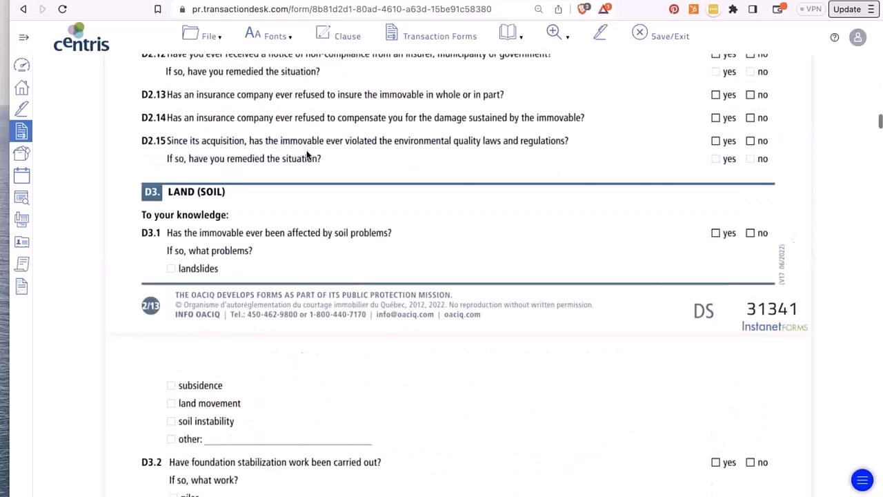
{"action": "scroll", "coordinate": [389, 322], "scroll_direction": "down", "scroll_amount": 20}
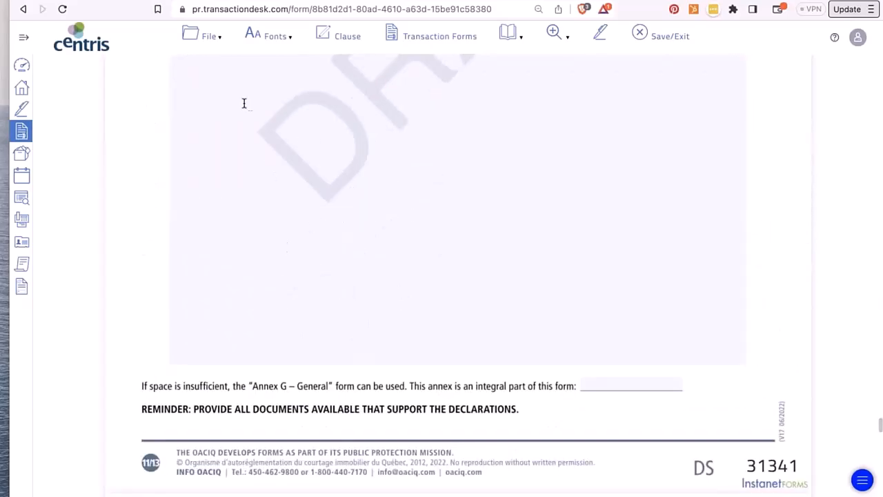
{"action": "left_click", "coordinate": [209, 36]}
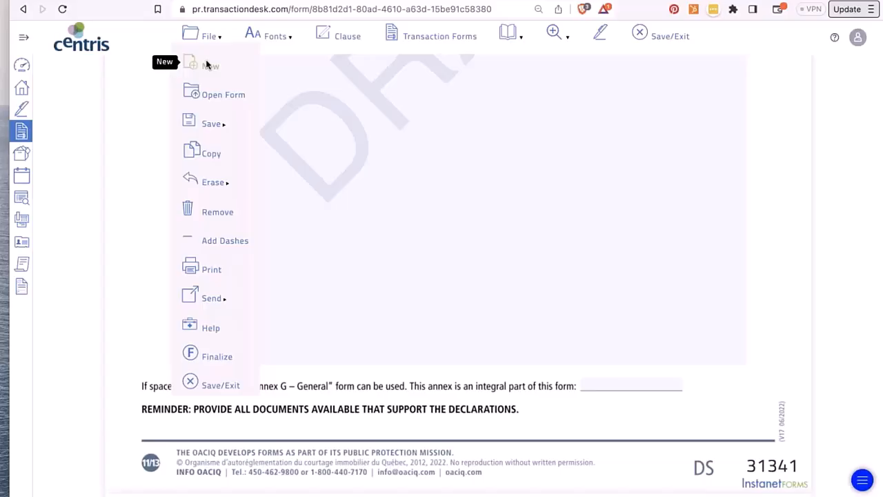
- Search the form library for 'annex' and add Annexe G - Générale (AG) to the transaction
{"action": "left_click", "coordinate": [205, 64]}
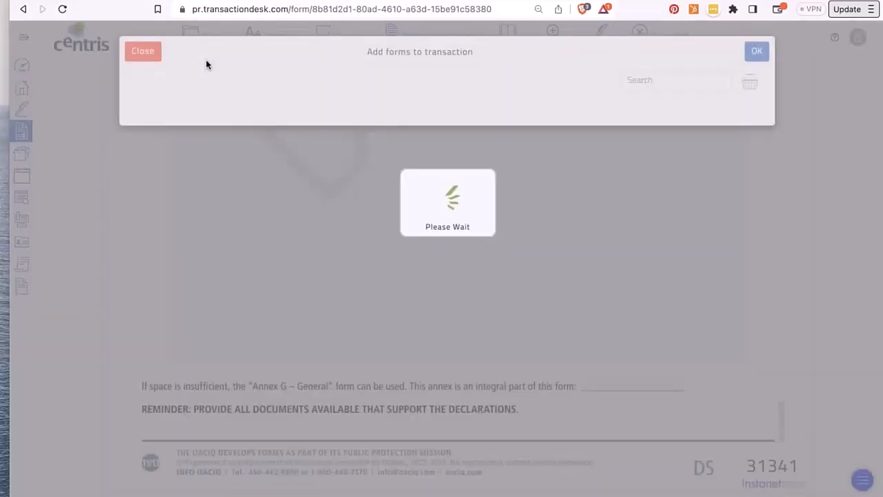
{"action": "scroll", "coordinate": [414, 276], "scroll_direction": "down", "scroll_amount": 5}
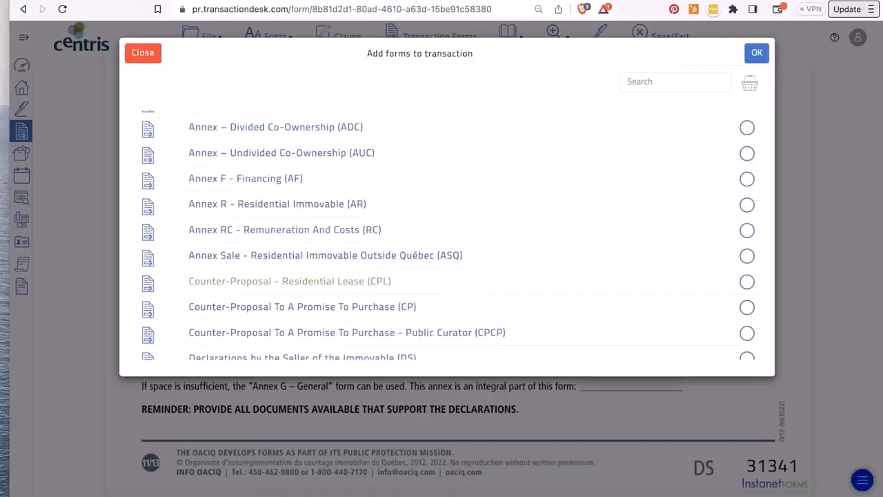
{"action": "scroll", "coordinate": [441, 234], "scroll_direction": "down", "scroll_amount": 2}
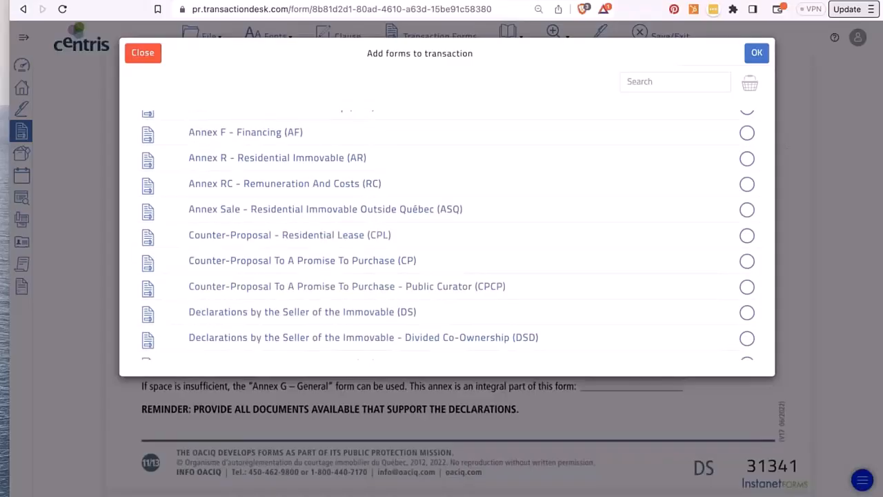
{"action": "scroll", "coordinate": [428, 230], "scroll_direction": "up", "scroll_amount": 8}
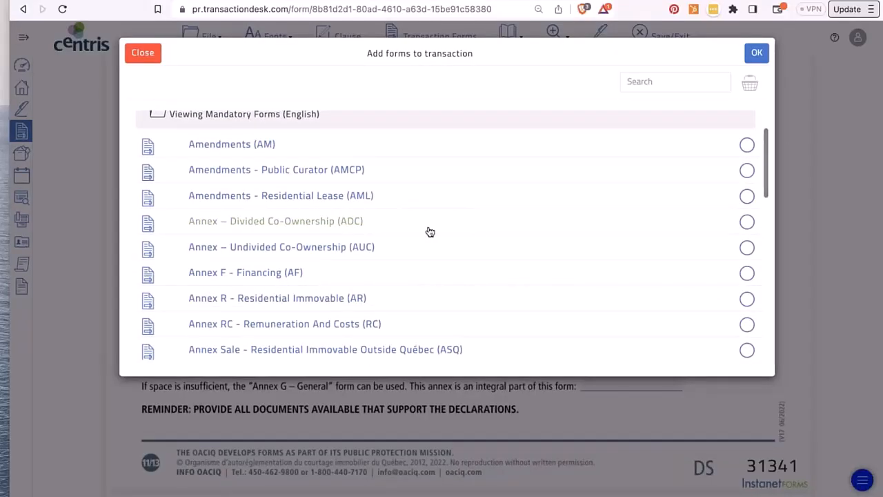
{"action": "scroll", "coordinate": [428, 230], "scroll_direction": "up", "scroll_amount": 2}
{"action": "left_click", "coordinate": [665, 81]}
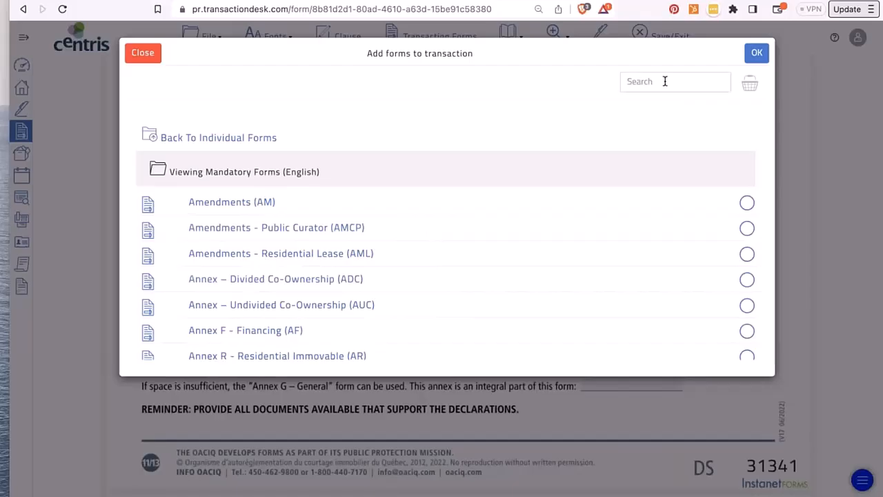
{"action": "type", "text": "annex"}
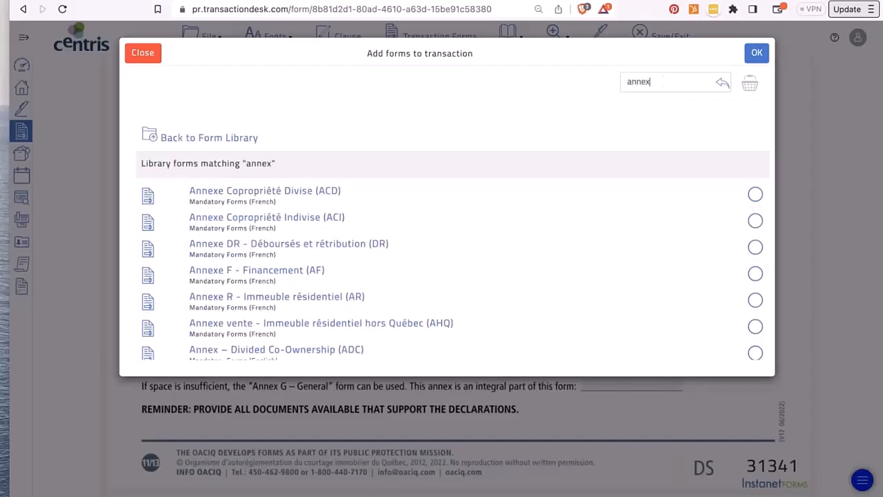
{"action": "scroll", "coordinate": [512, 207], "scroll_direction": "down", "scroll_amount": 2}
{"action": "scroll", "coordinate": [257, 178], "scroll_direction": "down", "scroll_amount": 10}
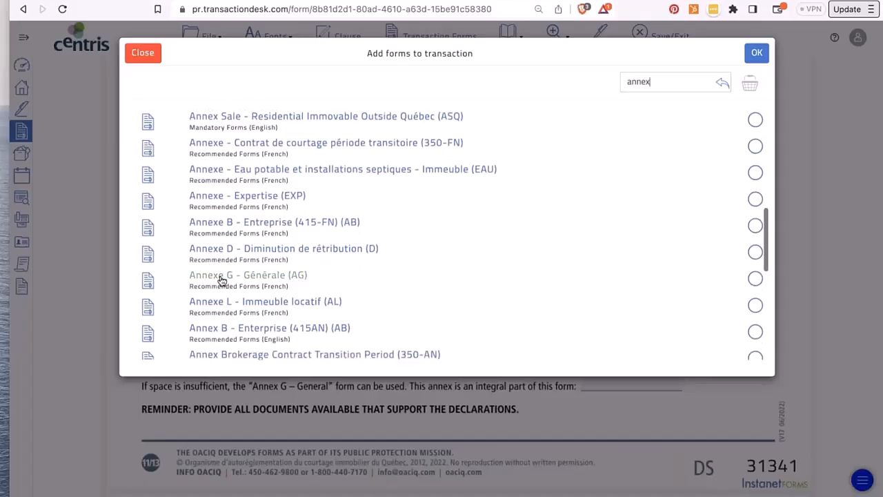
{"action": "left_click", "coordinate": [755, 278]}
{"action": "left_click", "coordinate": [757, 54]}
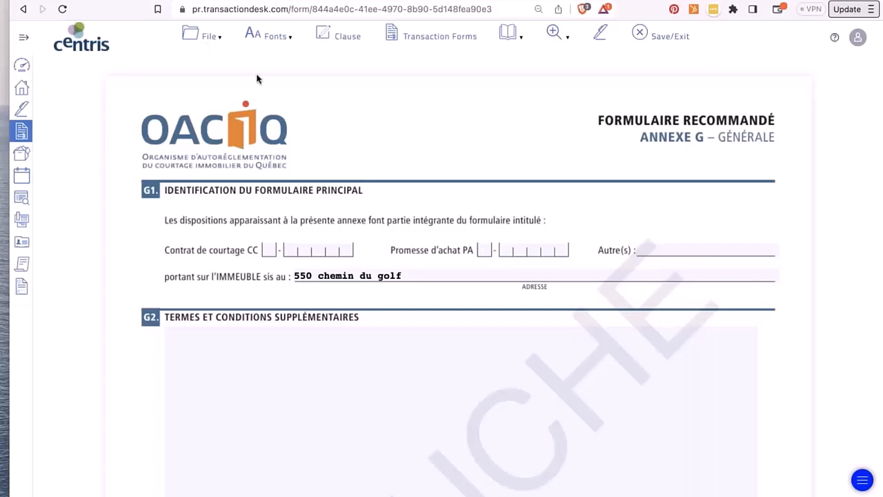
{"action": "left_click", "coordinate": [20, 10]}
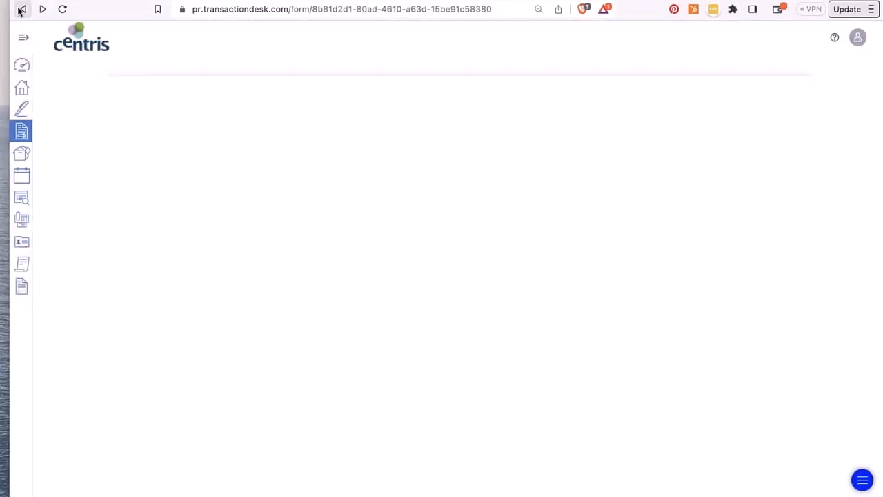
{"action": "scroll", "coordinate": [246, 257], "scroll_direction": "down", "scroll_amount": 10}
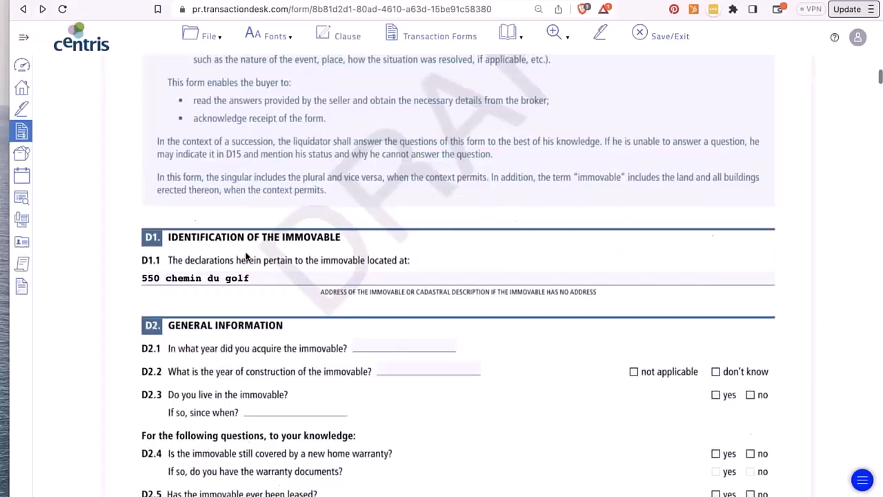
{"action": "left_click", "coordinate": [212, 39]}
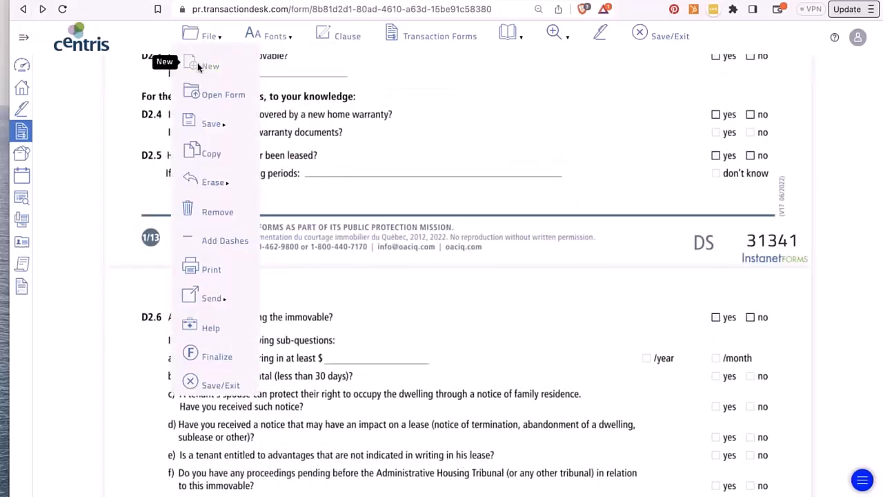
{"action": "left_click", "coordinate": [218, 97]}
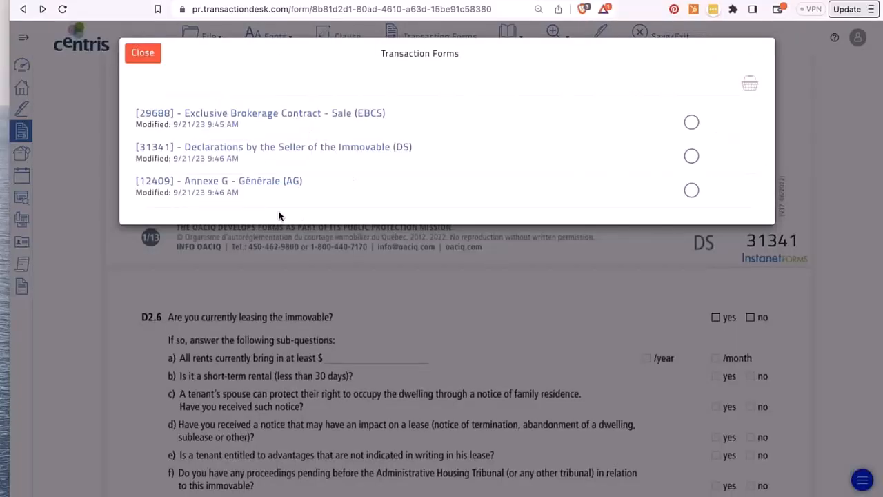
- Close the Transaction Forms list and save the Declarations by the Seller form
{"action": "left_click", "coordinate": [144, 55]}
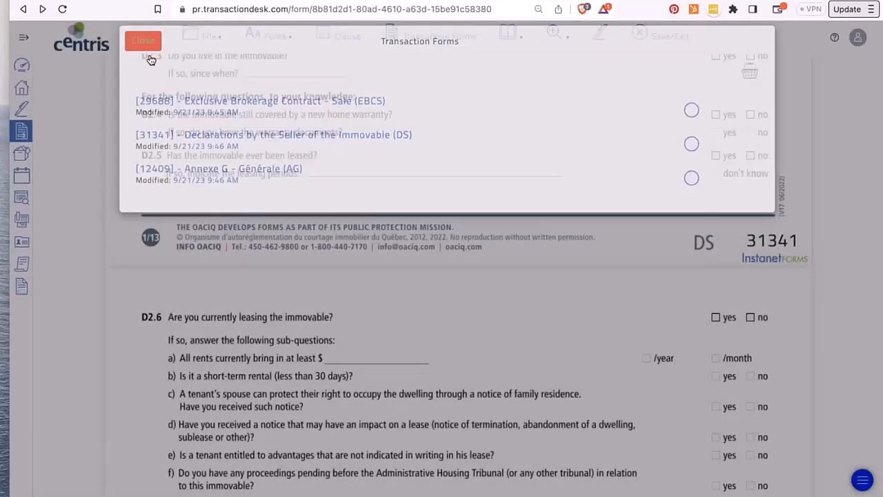
{"action": "left_click", "coordinate": [195, 38]}
{"action": "mouse_move", "coordinate": [222, 119]}
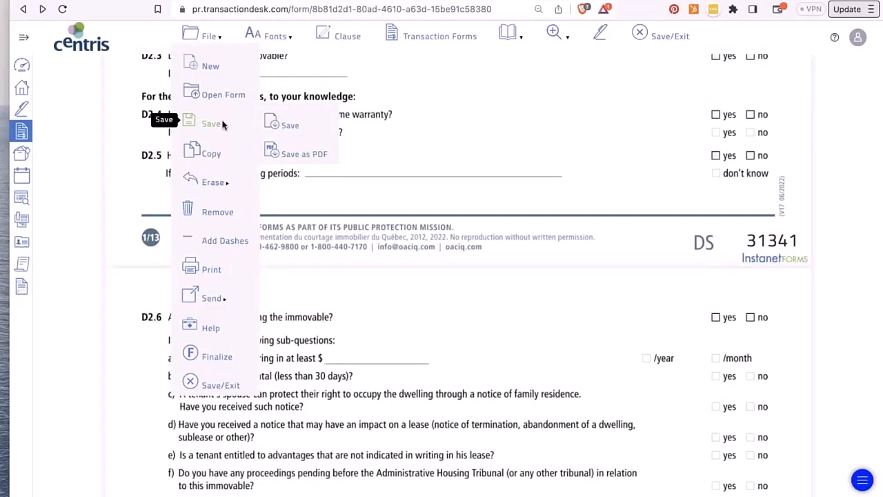
{"action": "left_click", "coordinate": [288, 126]}
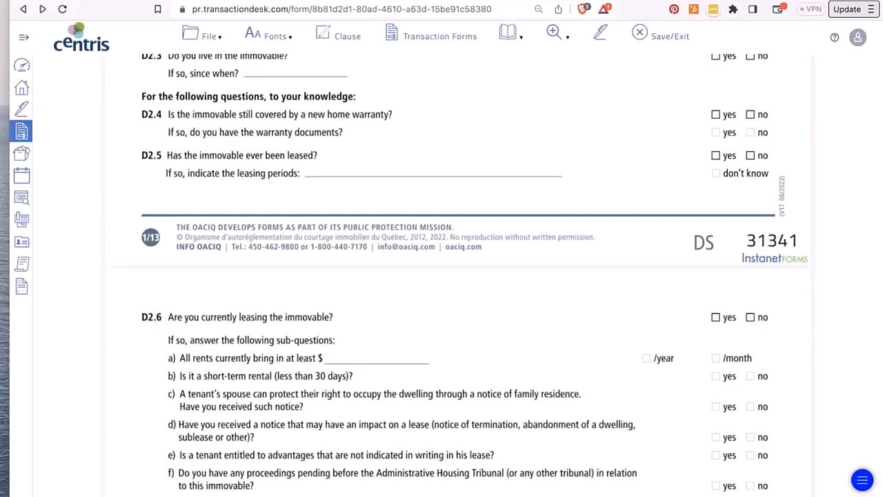
{"action": "left_click", "coordinate": [207, 36]}
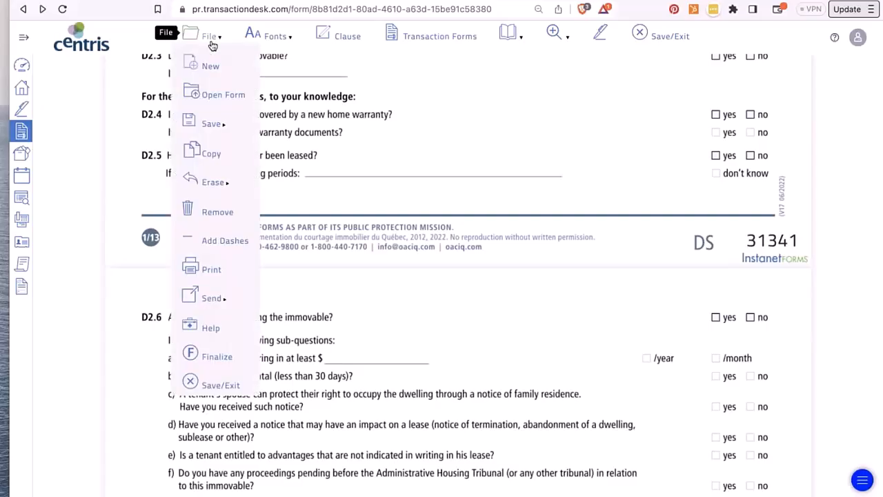
{"action": "mouse_move", "coordinate": [200, 123]}
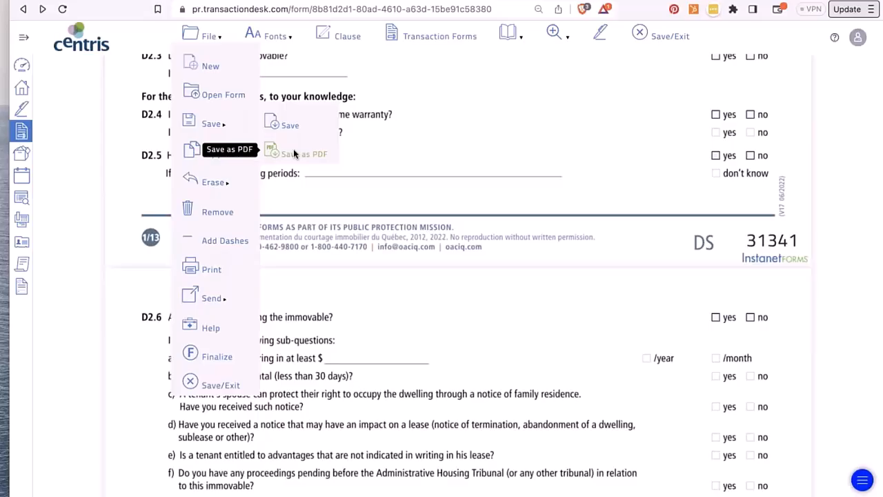
{"action": "mouse_move", "coordinate": [193, 33]}
{"action": "mouse_move", "coordinate": [203, 303]}
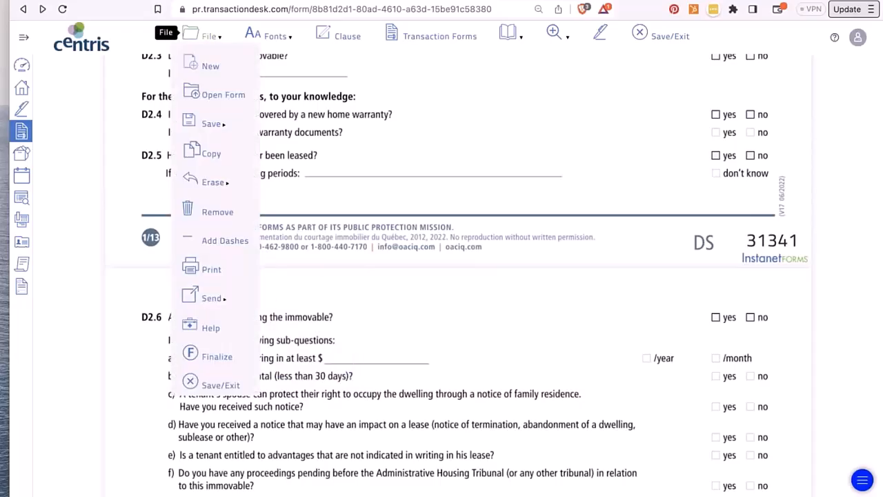
{"action": "mouse_move", "coordinate": [206, 284]}
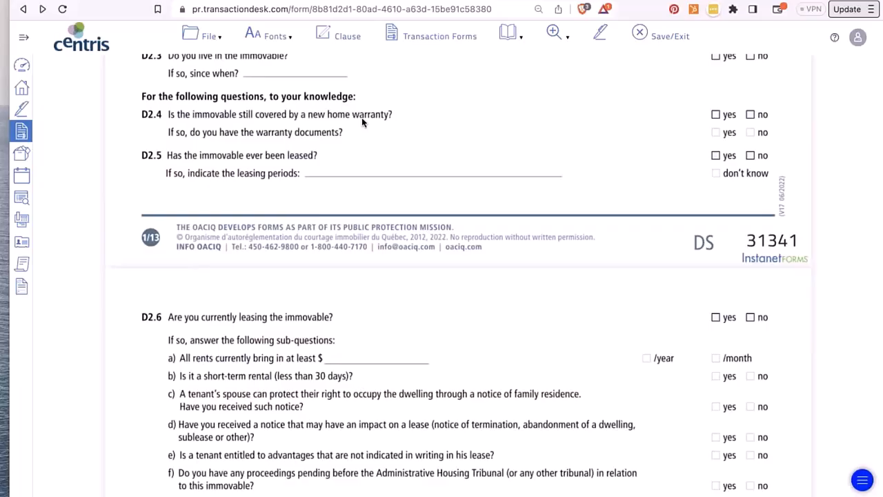
- Open form 29688, Exclusive Brokerage Contract – Sale (EBCS), and scroll down to section 1.1
{"action": "left_click", "coordinate": [207, 36]}
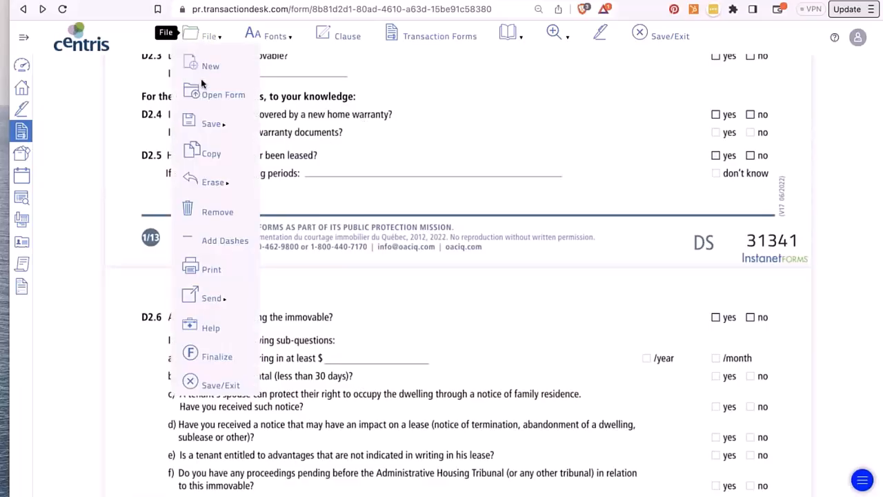
{"action": "left_click", "coordinate": [203, 94]}
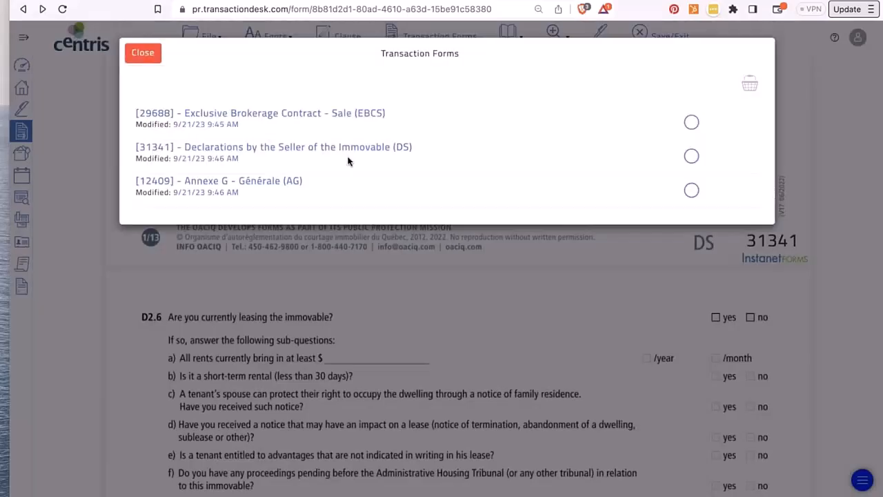
{"action": "left_click", "coordinate": [261, 114]}
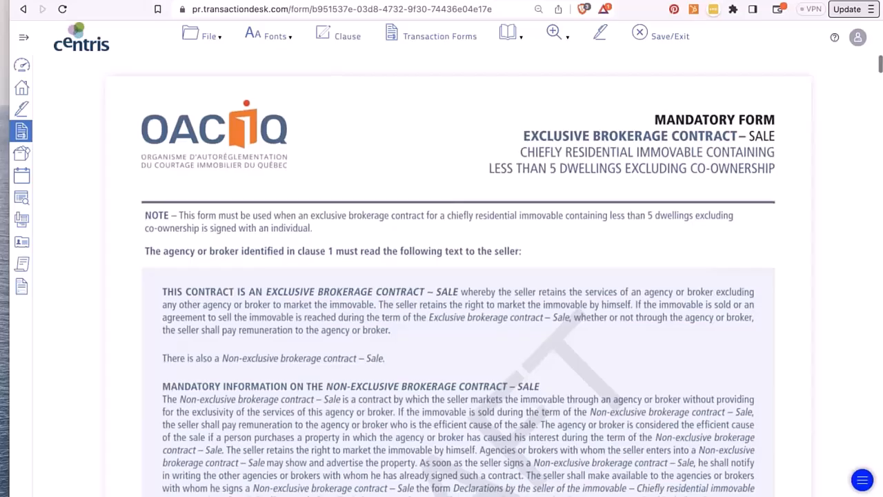
{"action": "scroll", "coordinate": [381, 330], "scroll_direction": "down", "scroll_amount": 6}
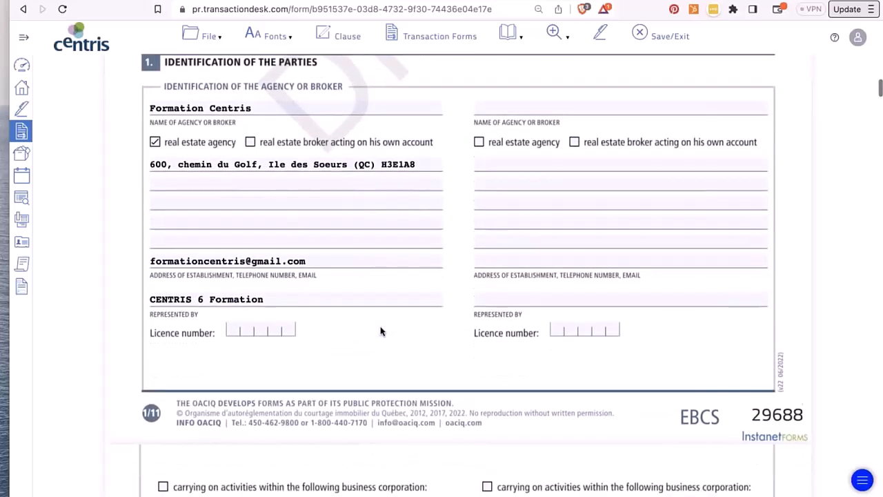
{"action": "scroll", "coordinate": [381, 325], "scroll_direction": "down", "scroll_amount": 6}
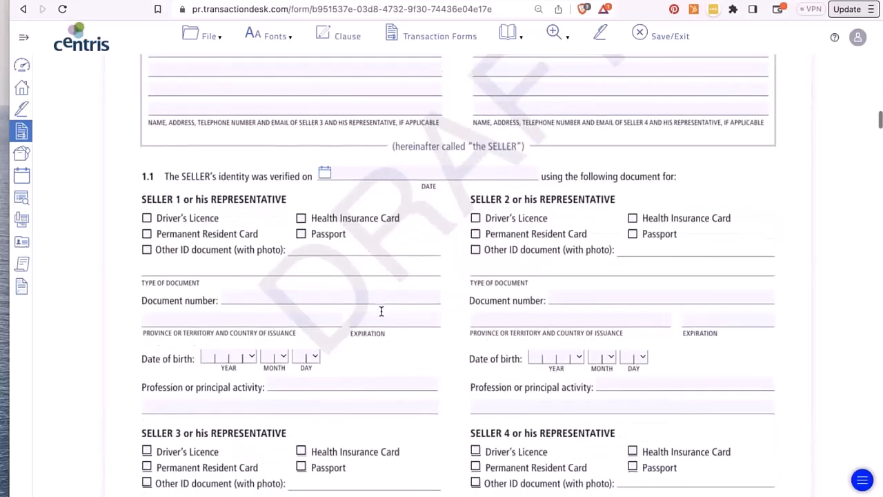
- Record Seller 1's ID as a driver's licence and enter its document number
{"action": "left_click", "coordinate": [145, 218]}
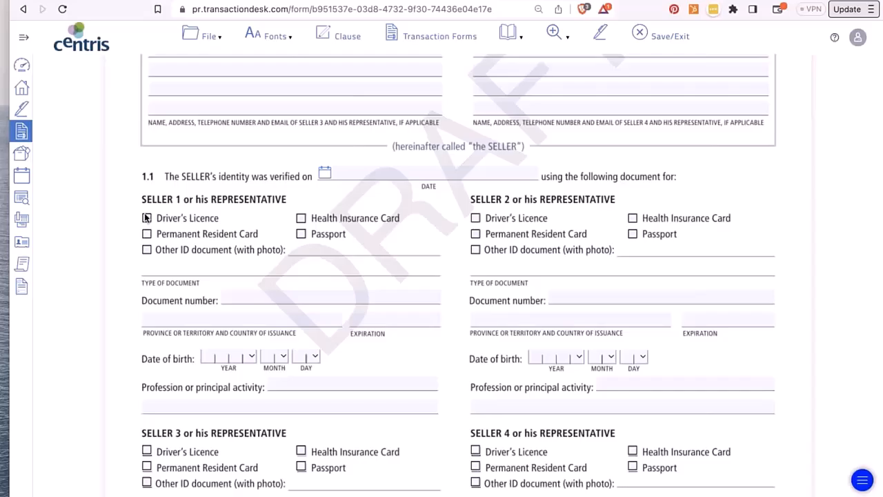
{"action": "left_click", "coordinate": [223, 293]}
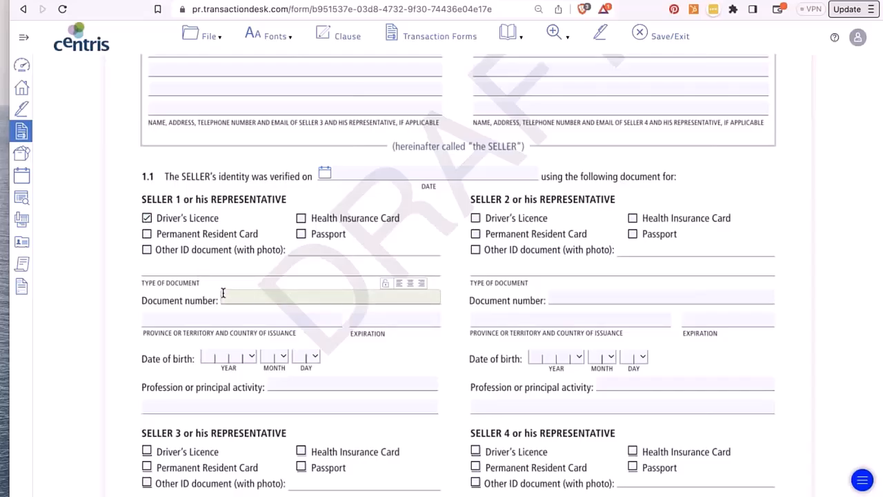
{"action": "scroll", "coordinate": [223, 304], "scroll_direction": "down", "scroll_amount": 2}
{"action": "left_click", "coordinate": [262, 257]}
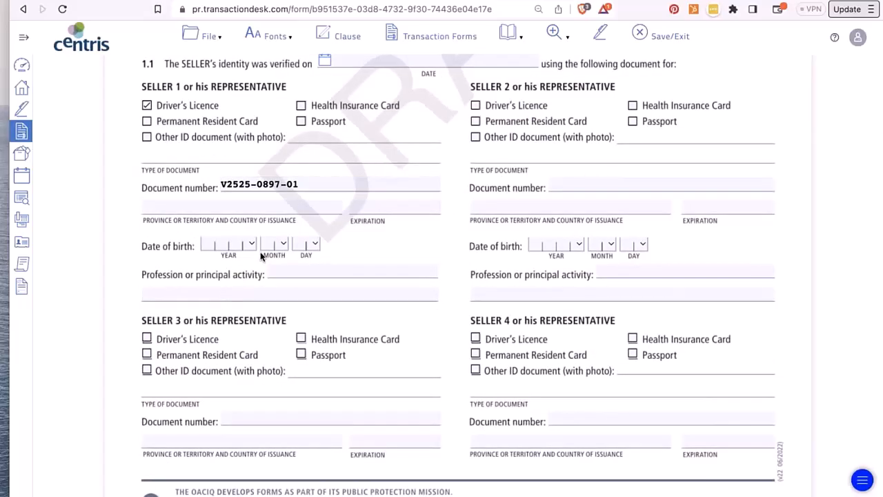
- Set clause 2.1's contract end date to December 30 2023 and finalize the EBCS form
{"action": "scroll", "coordinate": [262, 257], "scroll_direction": "down", "scroll_amount": 10}
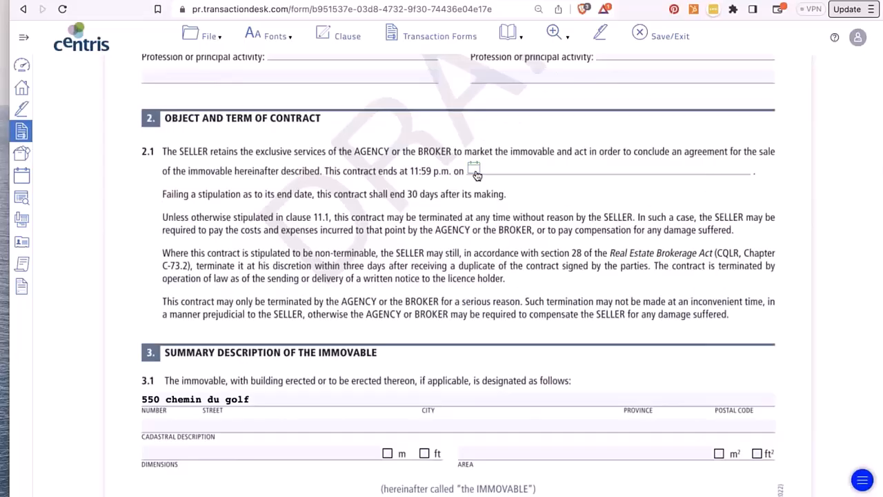
{"action": "left_click", "coordinate": [474, 171]}
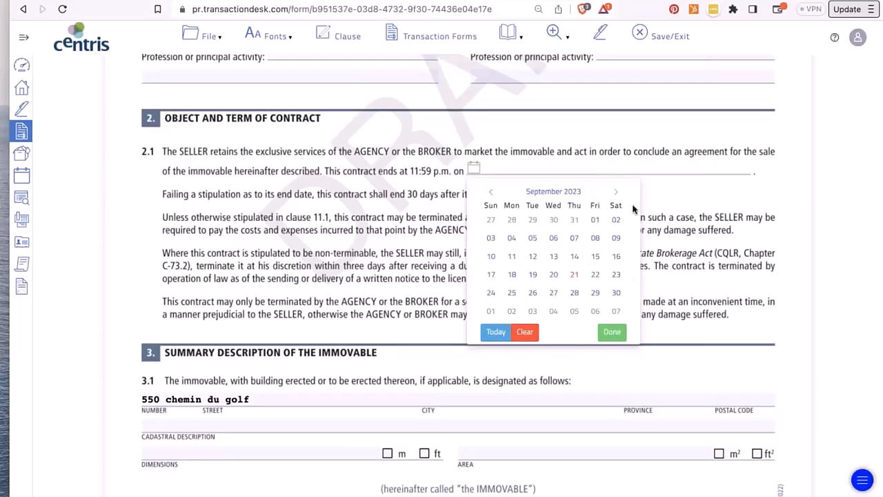
{"action": "left_click", "coordinate": [616, 192]}
{"action": "left_click", "coordinate": [616, 192]}
{"action": "left_click", "coordinate": [617, 192]}
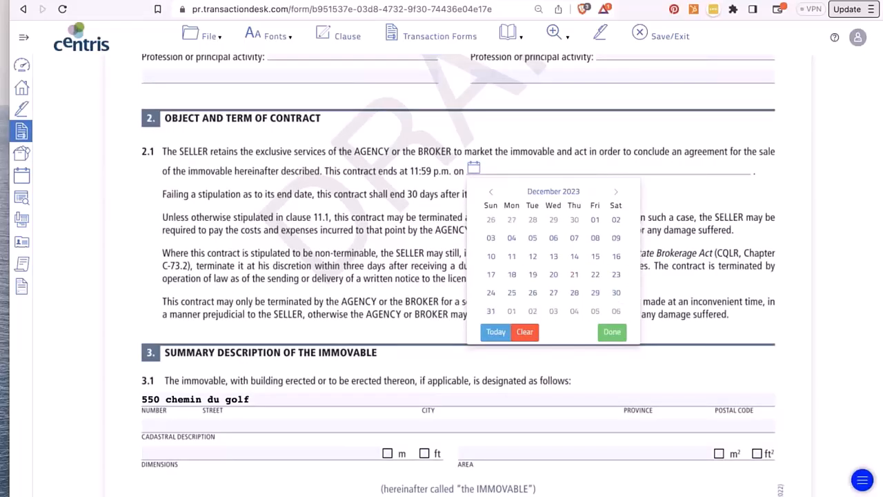
{"action": "left_click", "coordinate": [616, 295]}
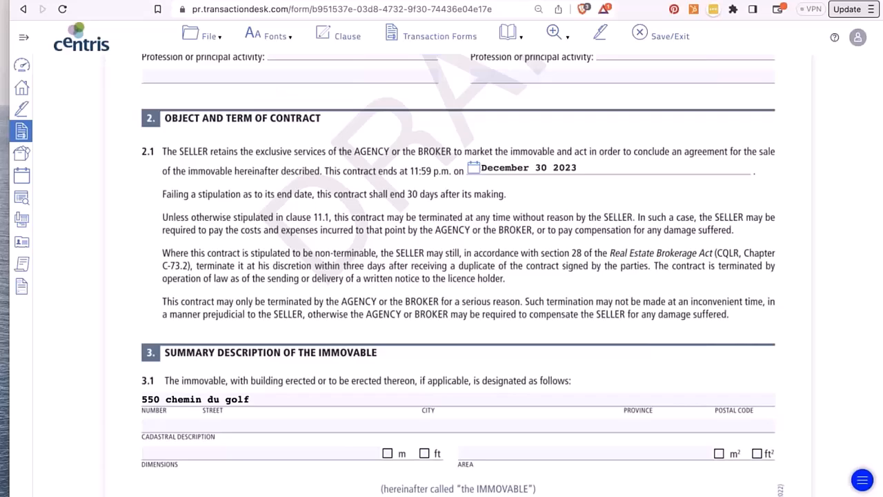
{"action": "left_click", "coordinate": [207, 36]}
{"action": "left_click", "coordinate": [220, 357]}
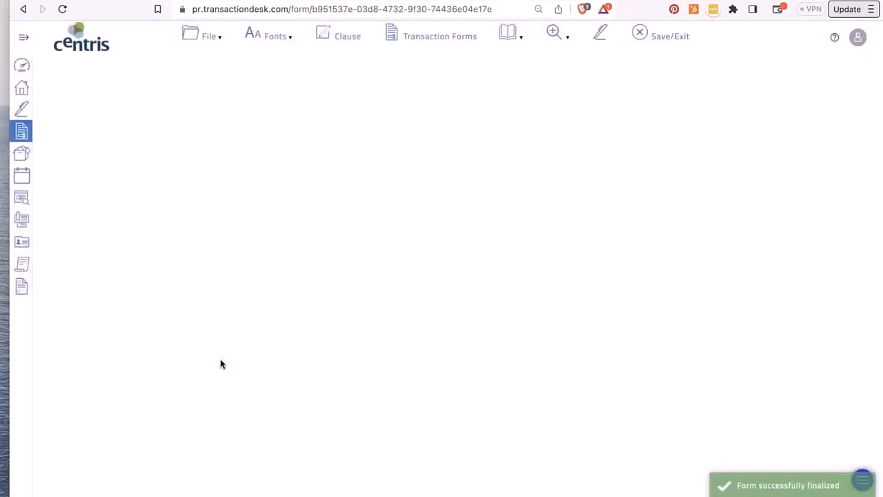
- Copy the finalized EBCS form and confirm, producing editable copy 29690
{"action": "scroll", "coordinate": [220, 363], "scroll_direction": "down", "scroll_amount": 6}
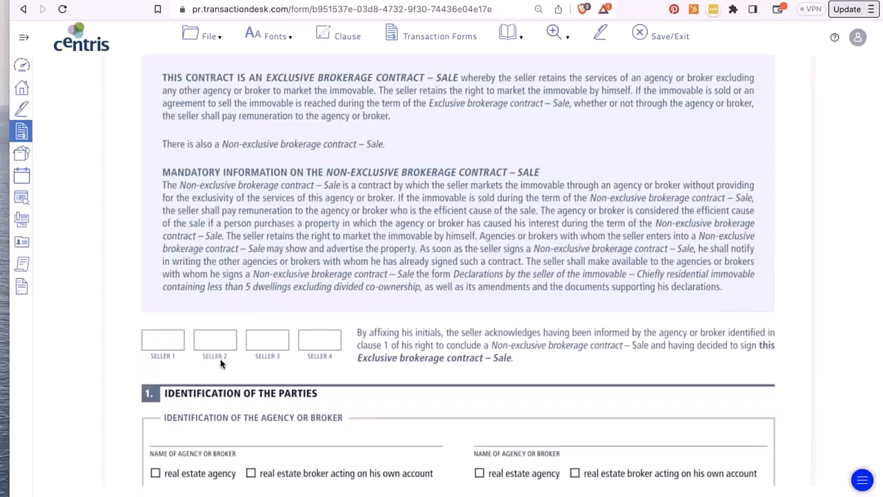
{"action": "scroll", "coordinate": [221, 363], "scroll_direction": "down", "scroll_amount": 20}
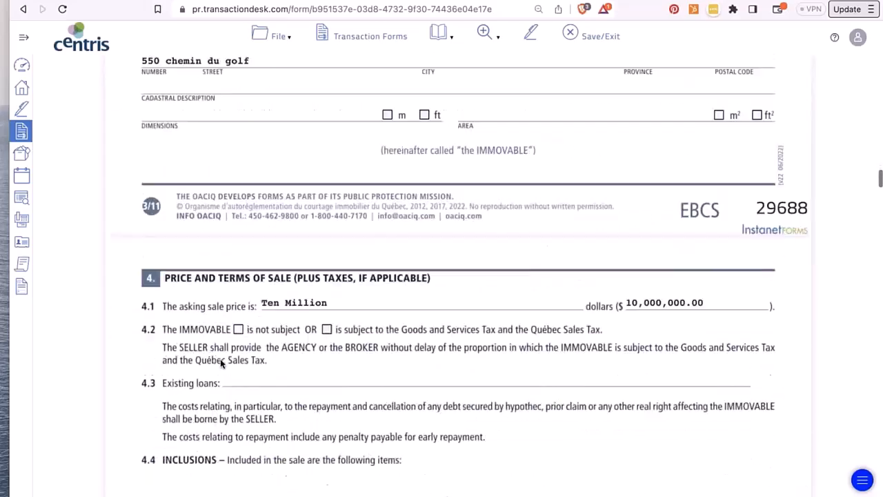
{"action": "scroll", "coordinate": [222, 361], "scroll_direction": "down", "scroll_amount": 5}
{"action": "scroll", "coordinate": [227, 356], "scroll_direction": "up", "scroll_amount": 10}
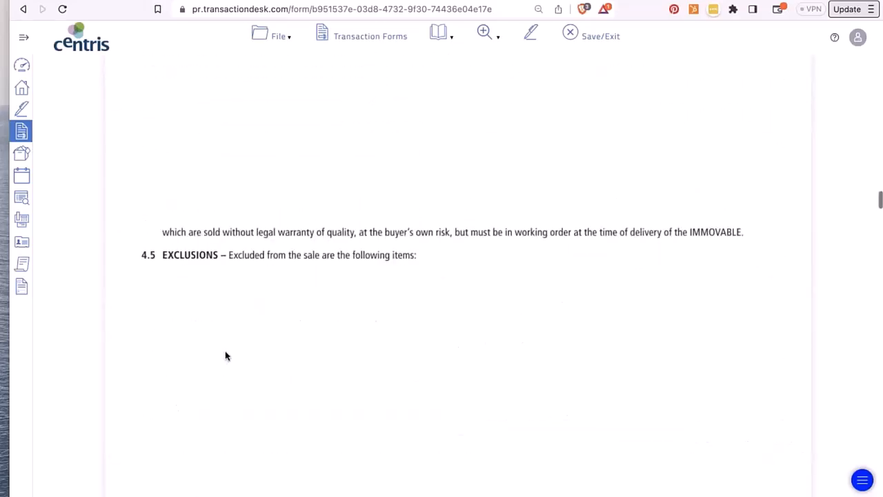
{"action": "left_click", "coordinate": [280, 46]}
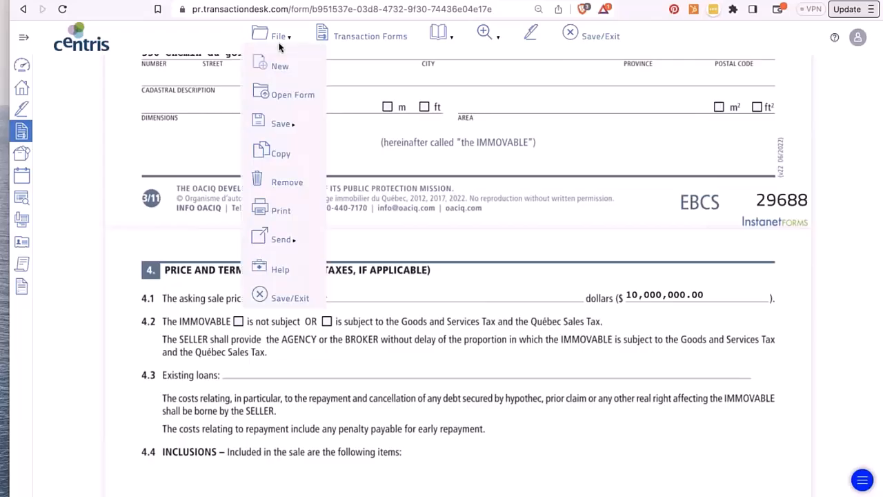
{"action": "left_click", "coordinate": [276, 152]}
{"action": "left_click", "coordinate": [594, 54]}
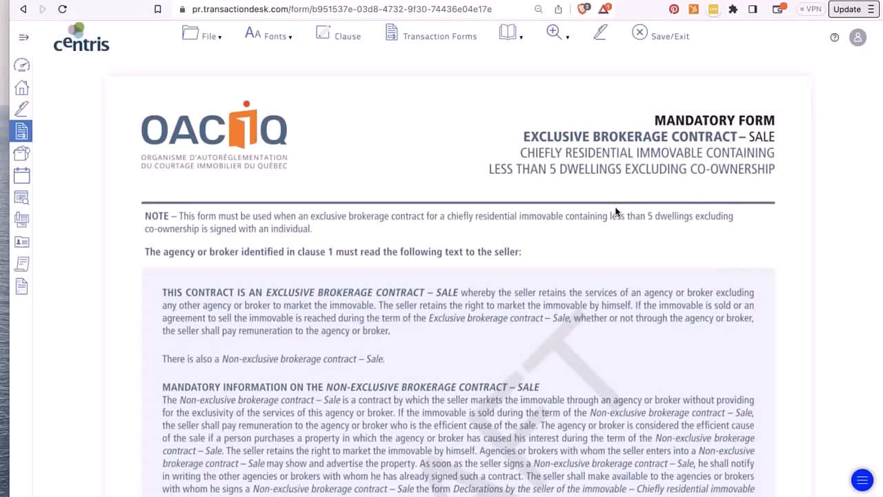
{"action": "scroll", "coordinate": [616, 211], "scroll_direction": "down", "scroll_amount": 8}
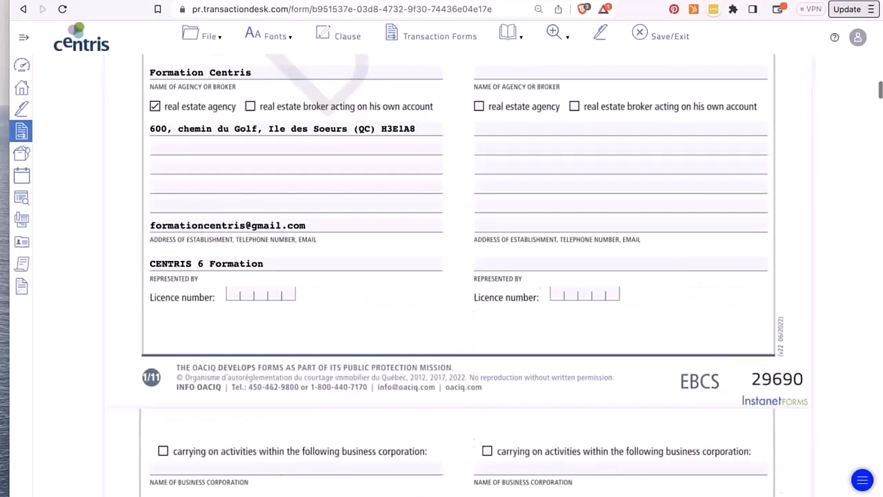
{"action": "left_click", "coordinate": [207, 34]}
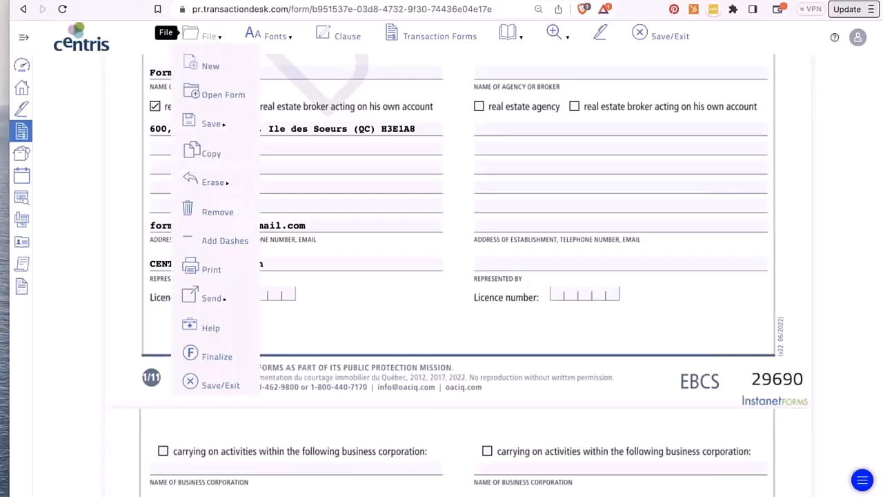
{"action": "left_click", "coordinate": [214, 94]}
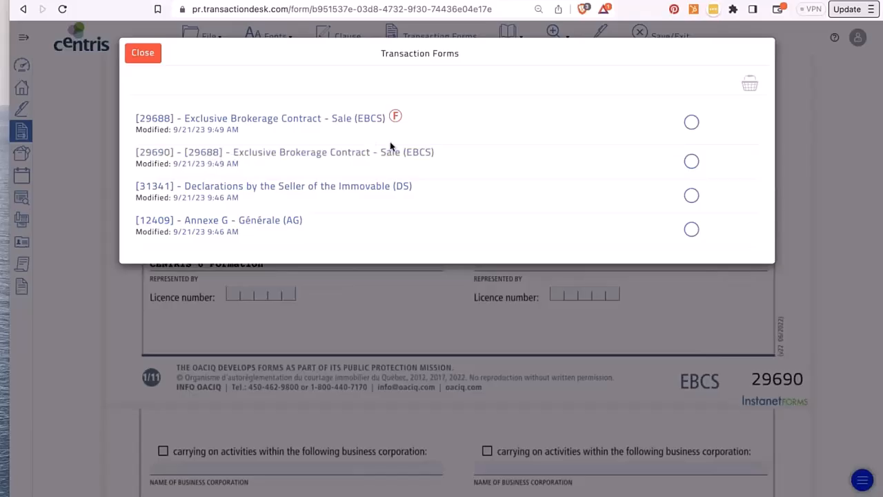
{"action": "mouse_move", "coordinate": [397, 122]}
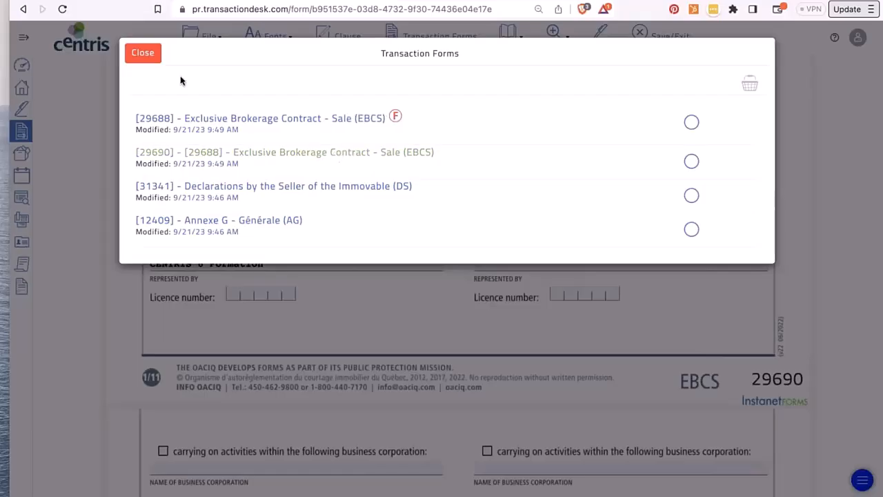
{"action": "left_click", "coordinate": [142, 53]}
{"action": "left_click", "coordinate": [207, 39]}
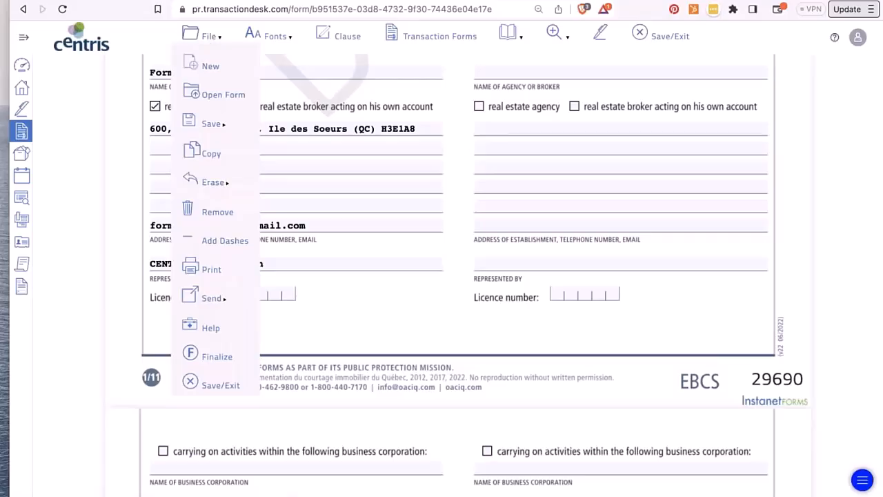
- Fill the form's empty fields with dashes, then erase the dashes again
{"action": "mouse_move", "coordinate": [211, 183]}
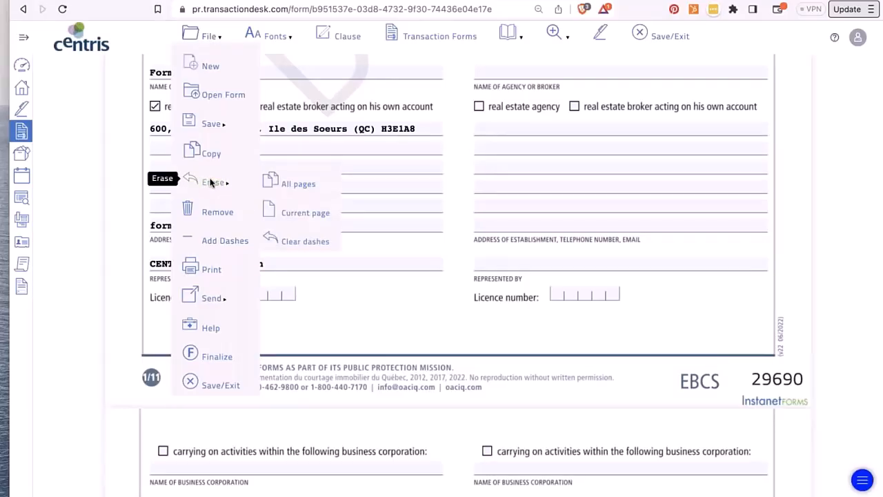
{"action": "left_click", "coordinate": [219, 238]}
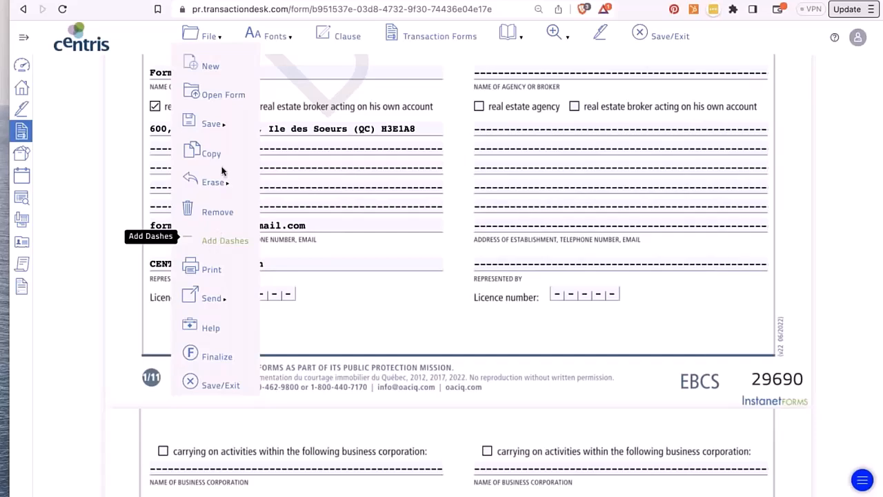
{"action": "left_click", "coordinate": [207, 36]}
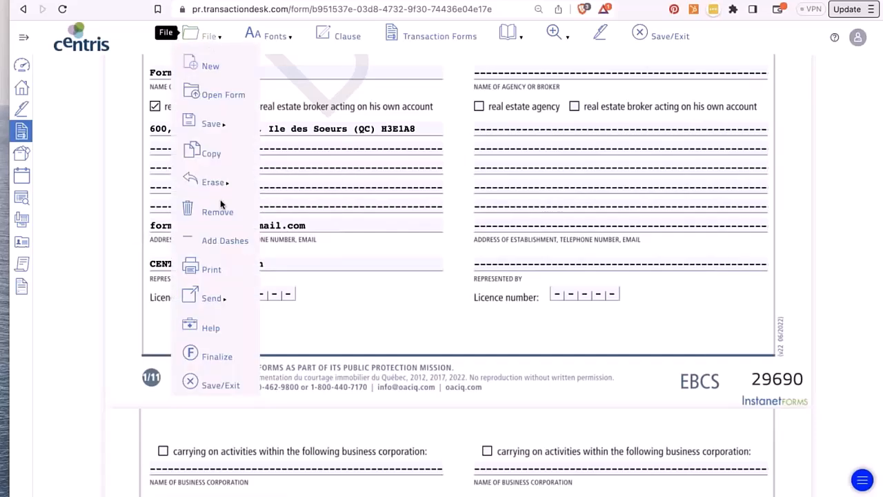
{"action": "mouse_move", "coordinate": [214, 182]}
{"action": "left_click", "coordinate": [294, 241]}
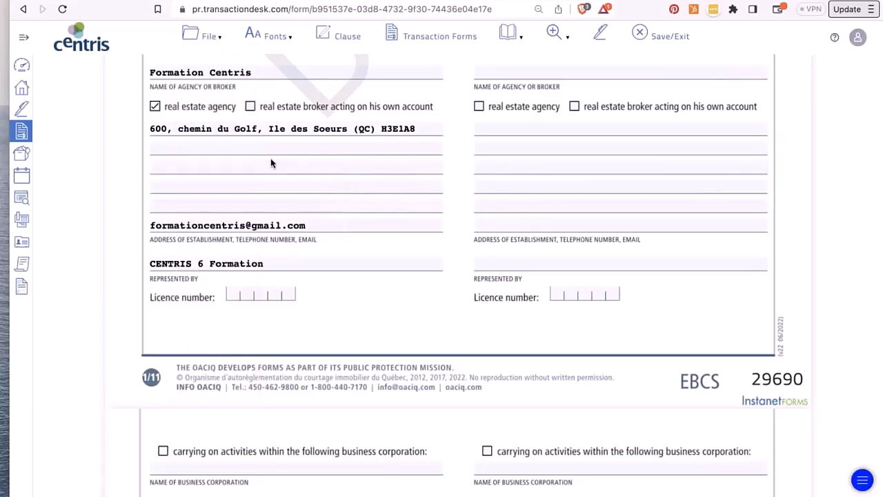
- Bring up the File menu's Send submenu
{"action": "left_click", "coordinate": [208, 35]}
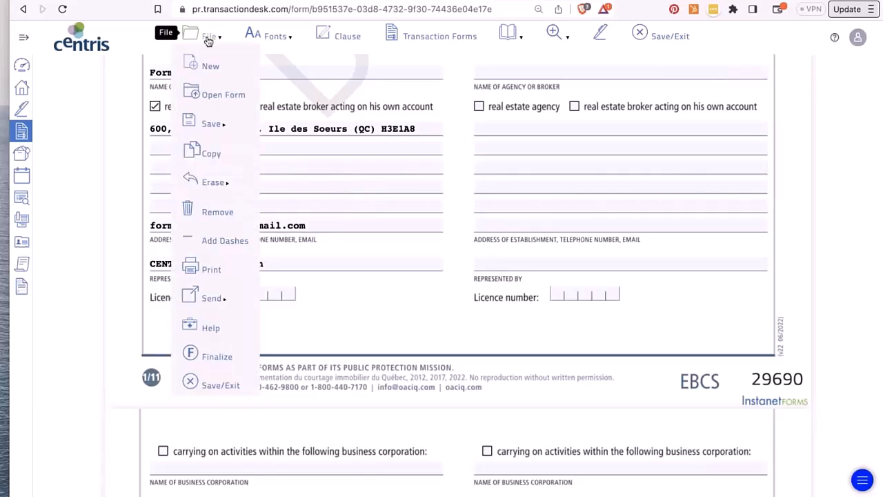
{"action": "mouse_move", "coordinate": [212, 181]}
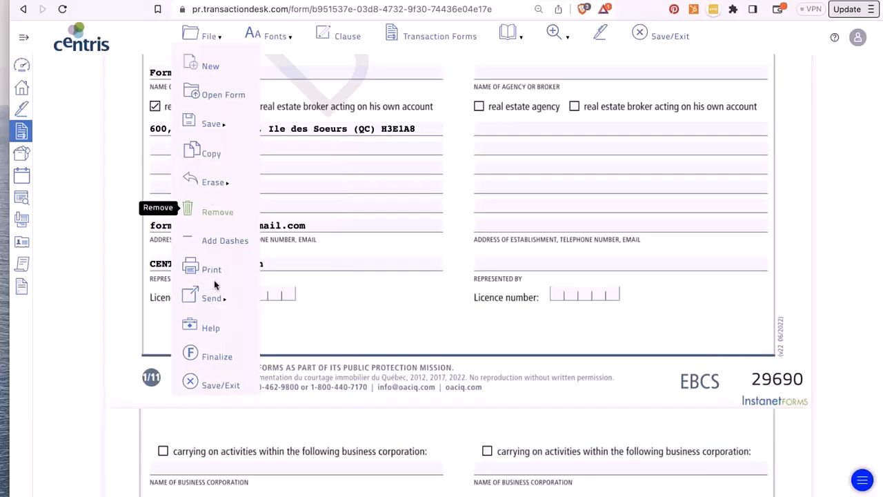
{"action": "mouse_move", "coordinate": [212, 269]}
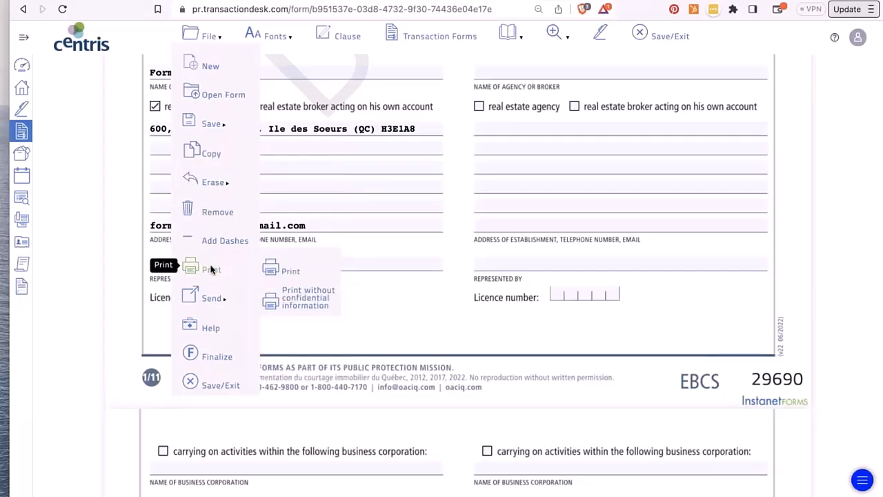
{"action": "mouse_move", "coordinate": [214, 299]}
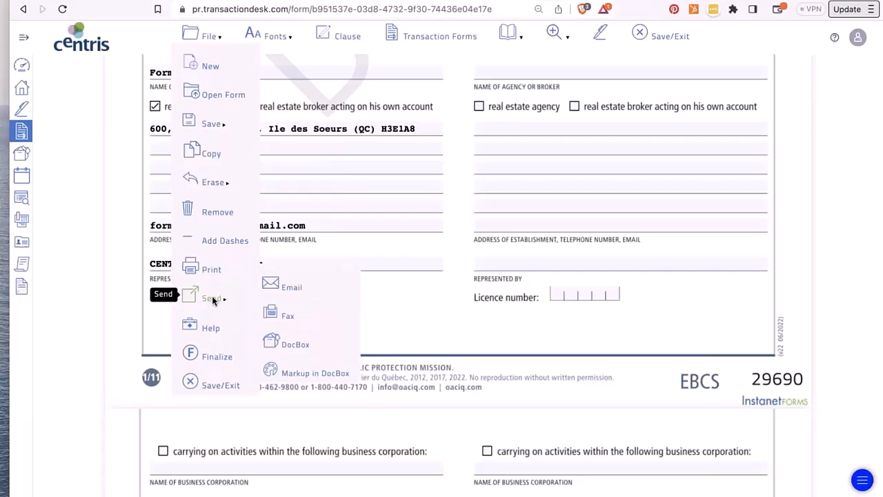
- Start an email with the DS and EBCS 29690 forms selected
{"action": "left_click", "coordinate": [294, 279]}
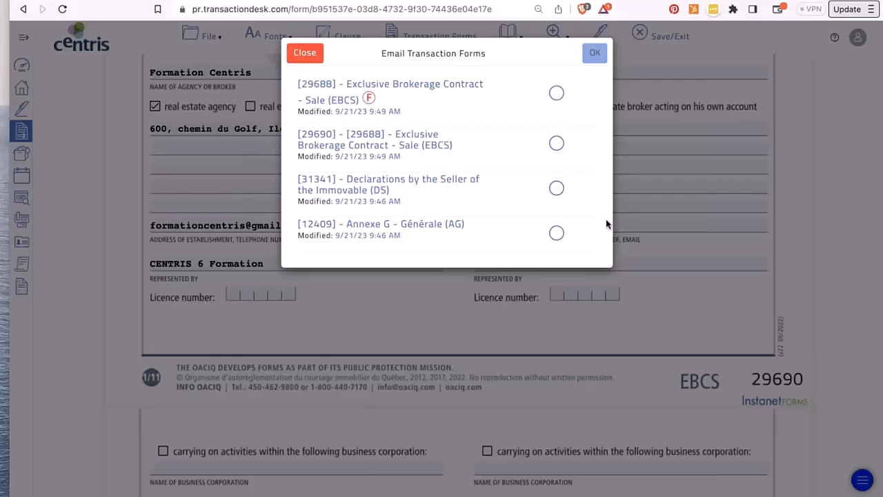
{"action": "left_click", "coordinate": [556, 188]}
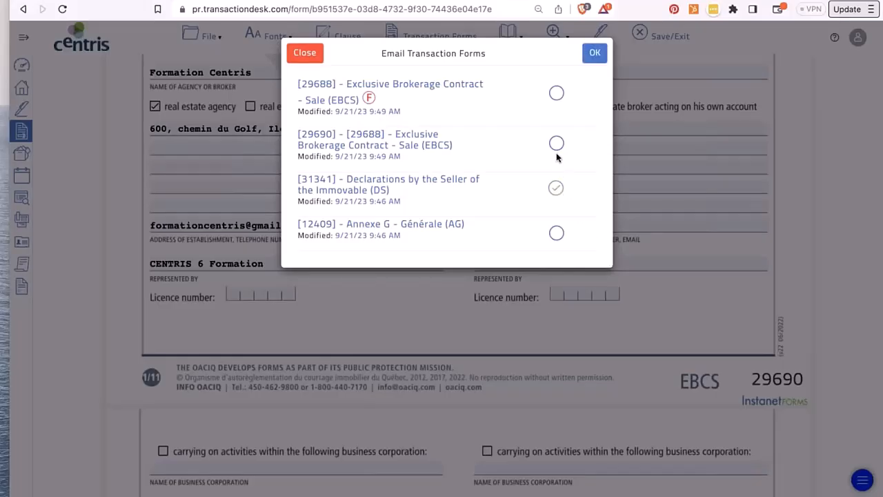
{"action": "left_click", "coordinate": [556, 144]}
{"action": "left_click", "coordinate": [595, 52]}
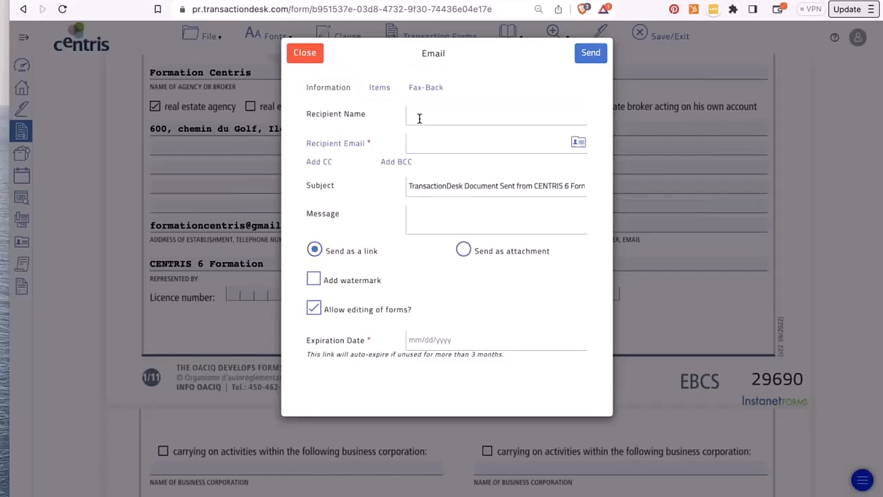
- Fill in the recipient's first name and e-mail address
{"action": "left_click", "coordinate": [419, 116]}
{"action": "type", "text": "karina"}
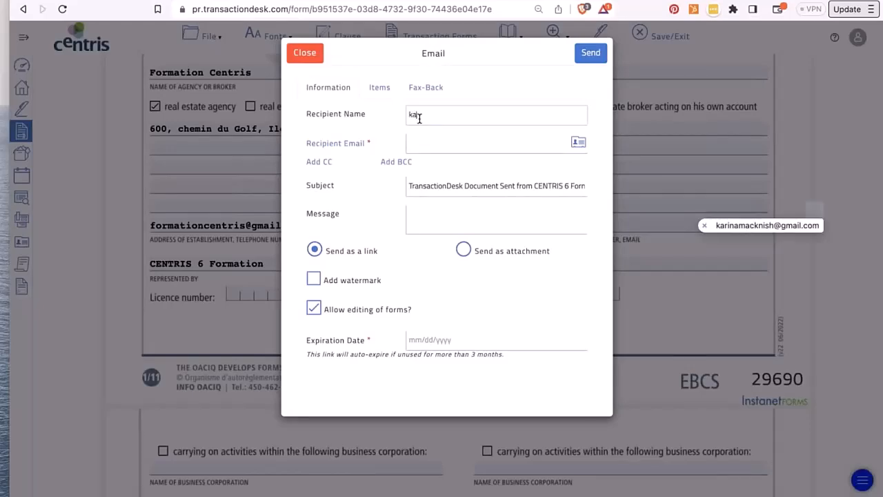
{"action": "key", "text": "Tab"}
{"action": "key", "text": "Tab"}
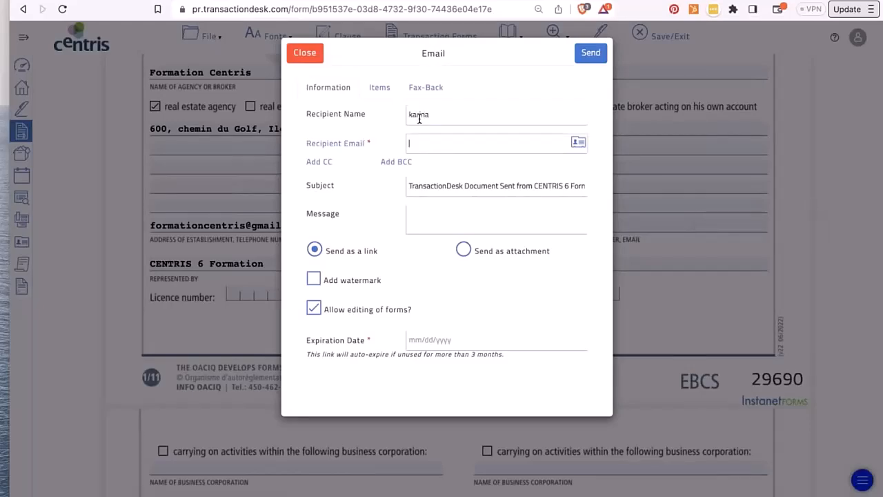
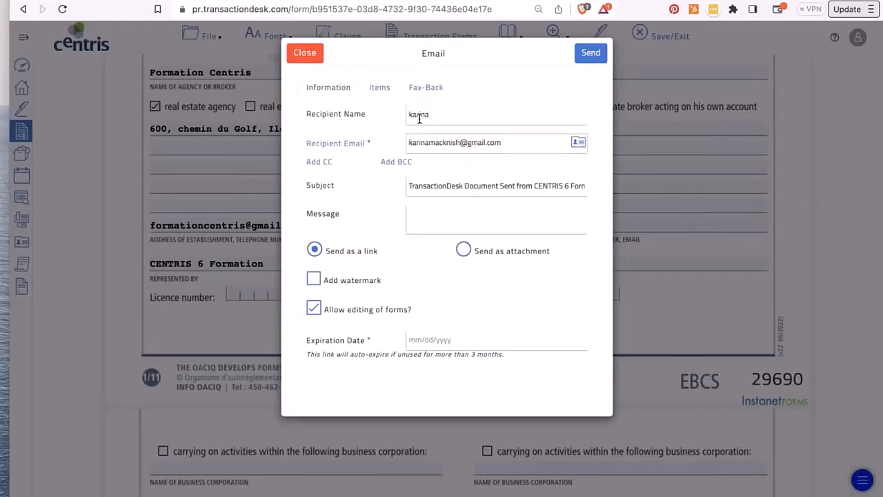
- Write the message 'Please review and save any changes you may need to make.' with correct capitalisation
{"action": "left_click", "coordinate": [424, 221]}
{"action": "type", "text": "PLease "}
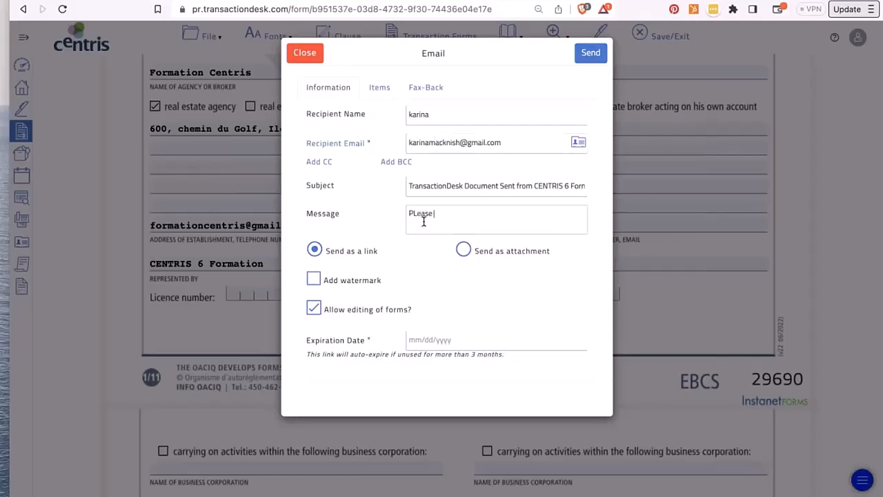
{"action": "type", "text": "review and save any changes you"}
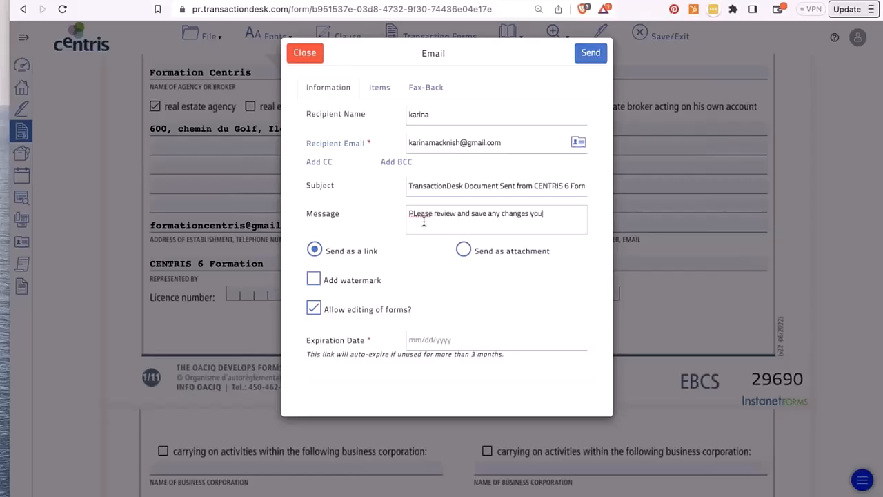
{"action": "type", "text": " may need to make."}
{"action": "left_click", "coordinate": [416, 212]}
{"action": "key", "text": "BackSpace"}
{"action": "key", "text": "Return"}
{"action": "type", "text": "l"}
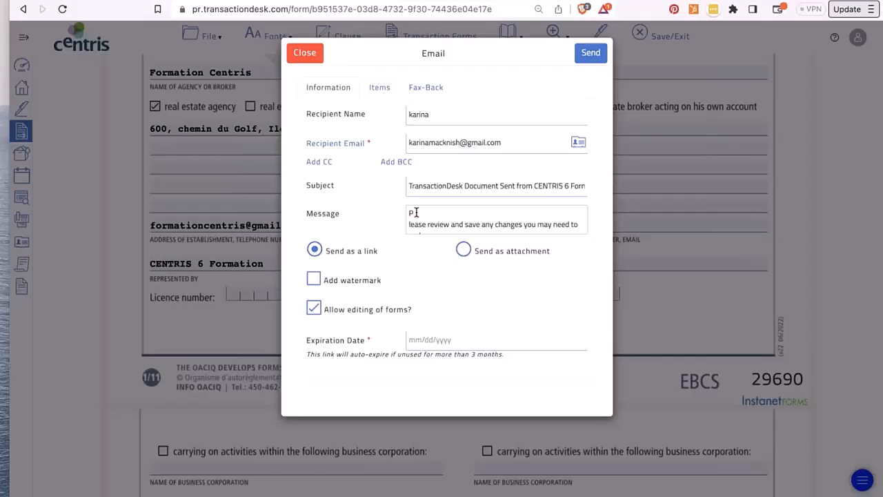
{"action": "key", "text": "BackSpace"}
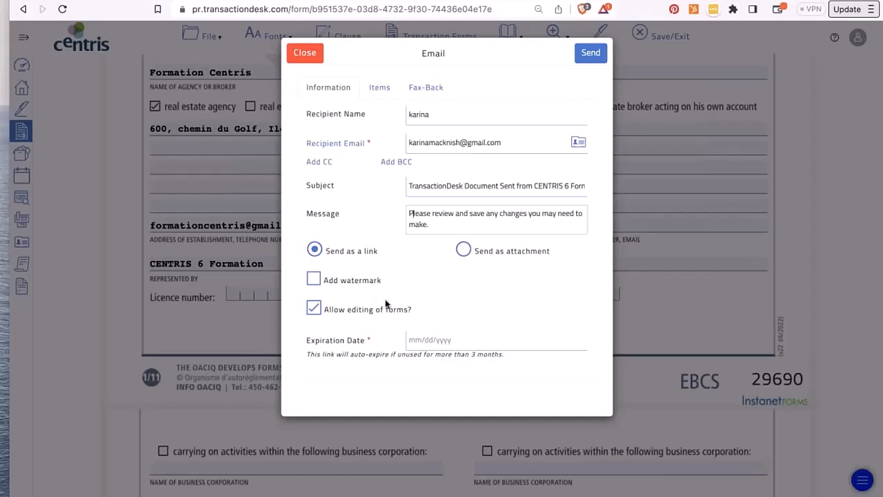
- Set the link to expire on 09/22/2023 and exclude the fax-back cover sheet
{"action": "left_click", "coordinate": [422, 339]}
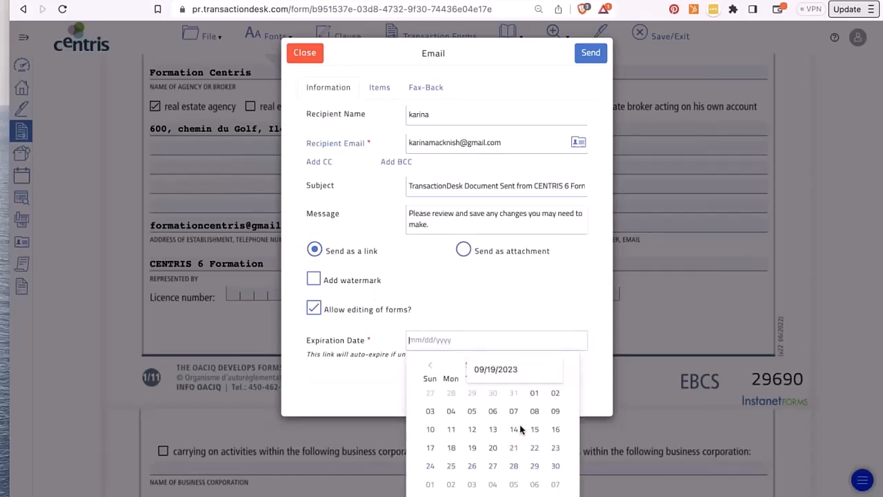
{"action": "left_click", "coordinate": [535, 448]}
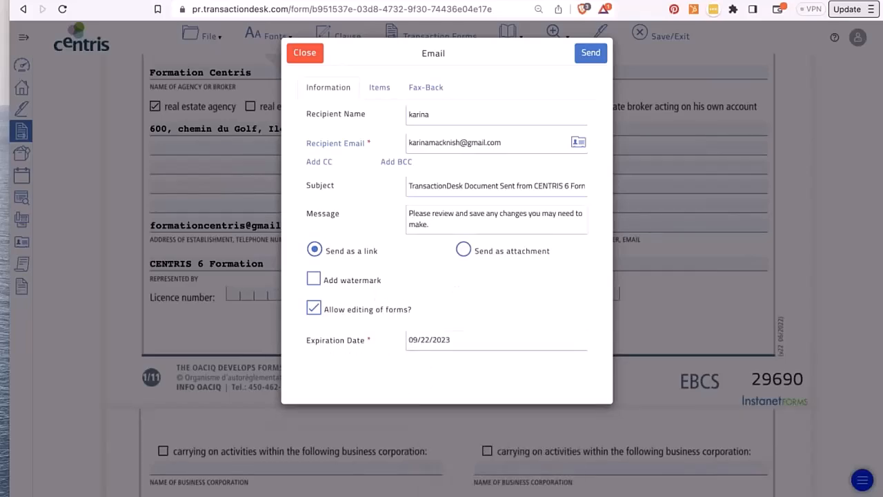
{"action": "left_click", "coordinate": [379, 87]}
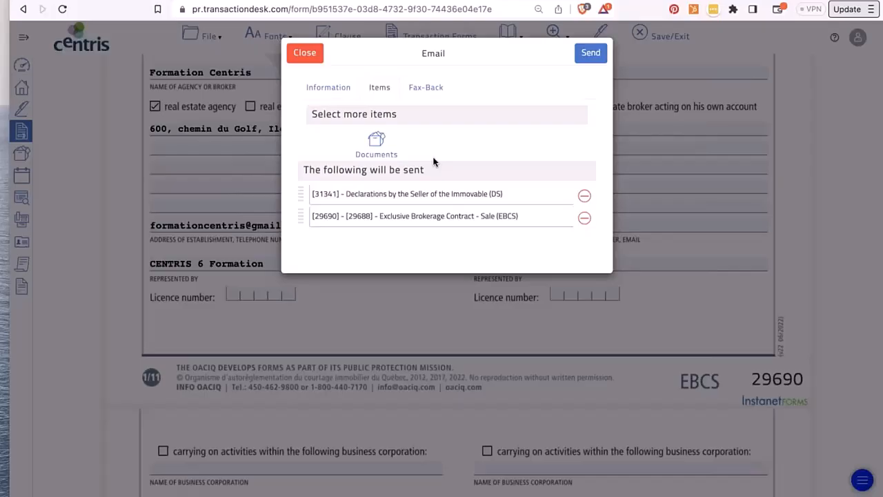
{"action": "left_click", "coordinate": [426, 90]}
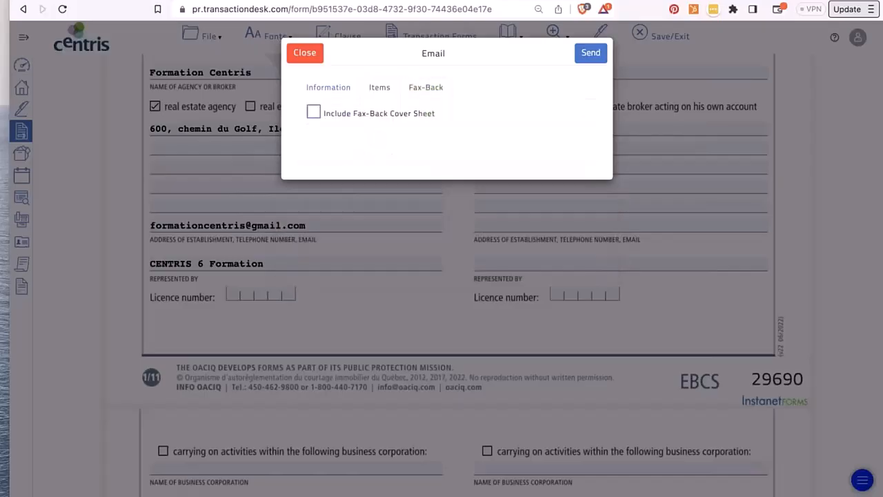
{"action": "left_click", "coordinate": [314, 112]}
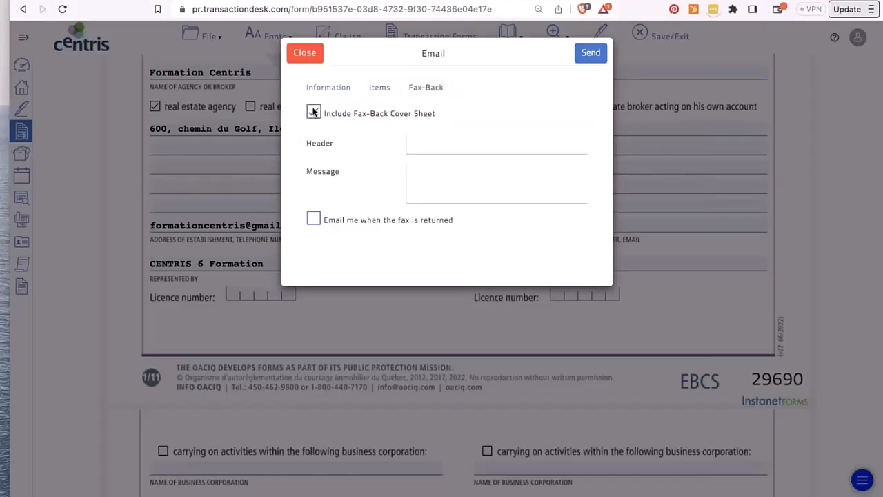
{"action": "left_click", "coordinate": [314, 112]}
{"action": "left_click", "coordinate": [330, 88]}
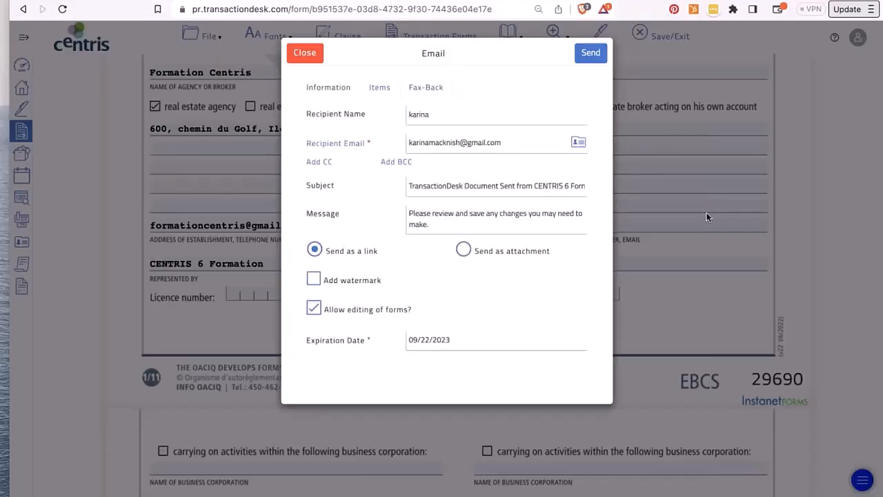
- Send the email with the DS and EBCS forms, then open the EBCS copy's File menu
{"action": "left_click", "coordinate": [591, 54]}
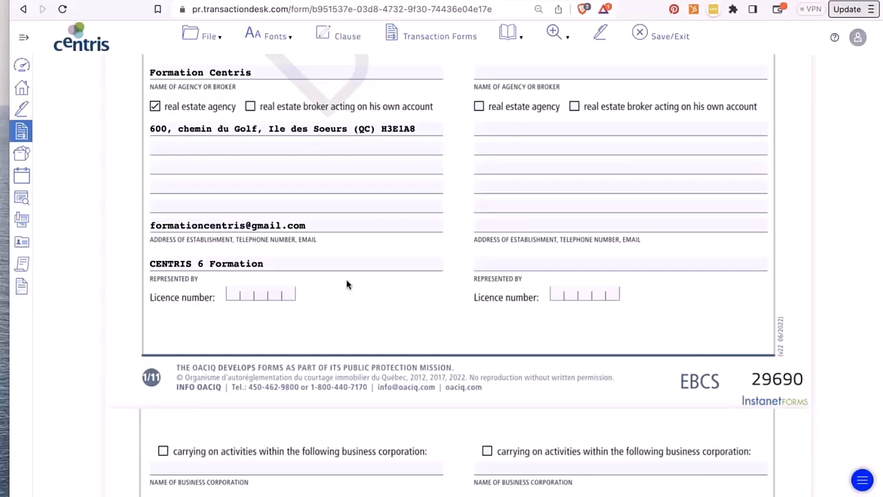
{"action": "scroll", "coordinate": [347, 284], "scroll_direction": "up", "scroll_amount": 5}
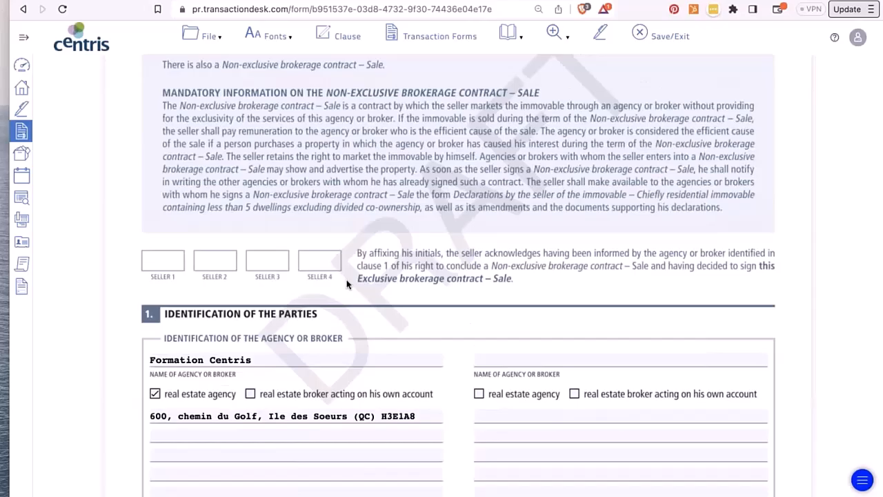
{"action": "scroll", "coordinate": [347, 285], "scroll_direction": "down", "scroll_amount": 6}
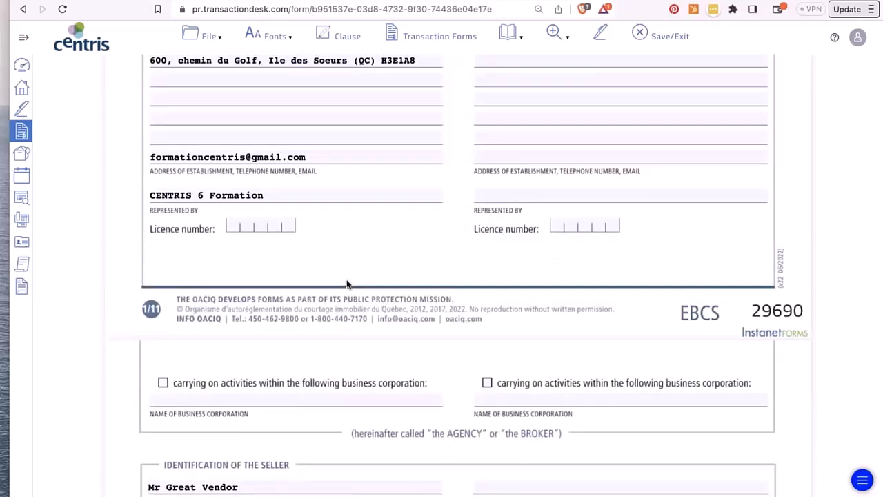
{"action": "left_click", "coordinate": [199, 39]}
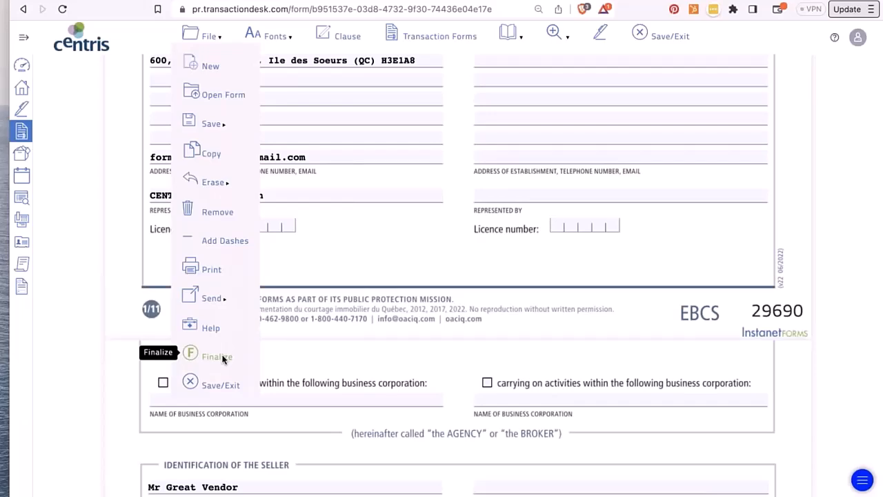
- Copy the EBCS form and confirm, creating form 29693
{"action": "left_click", "coordinate": [209, 153]}
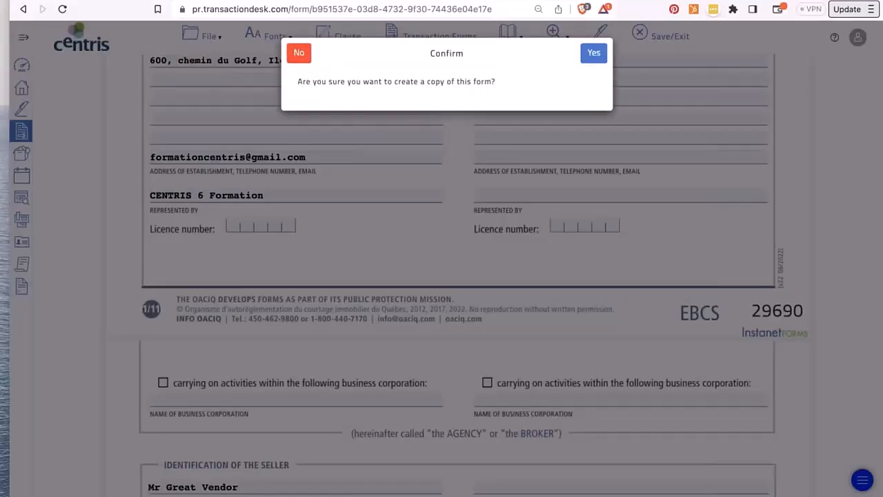
{"action": "left_click", "coordinate": [593, 54]}
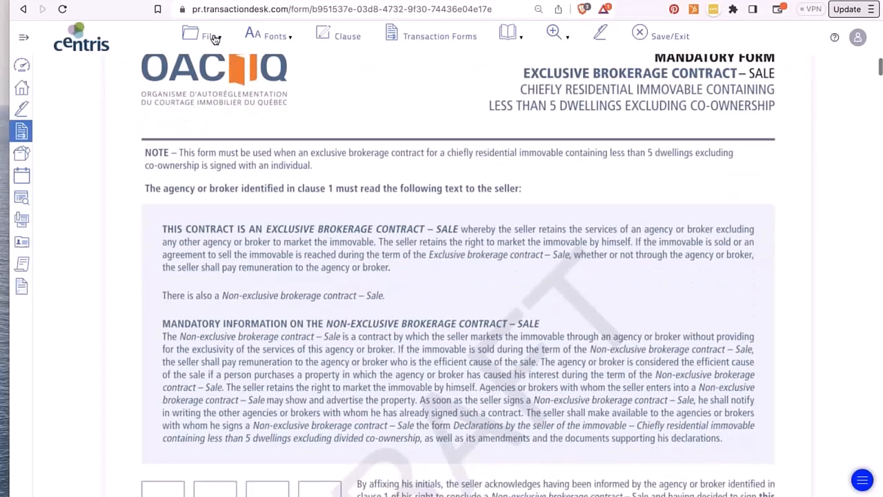
{"action": "scroll", "coordinate": [414, 335], "scroll_direction": "down", "scroll_amount": 15}
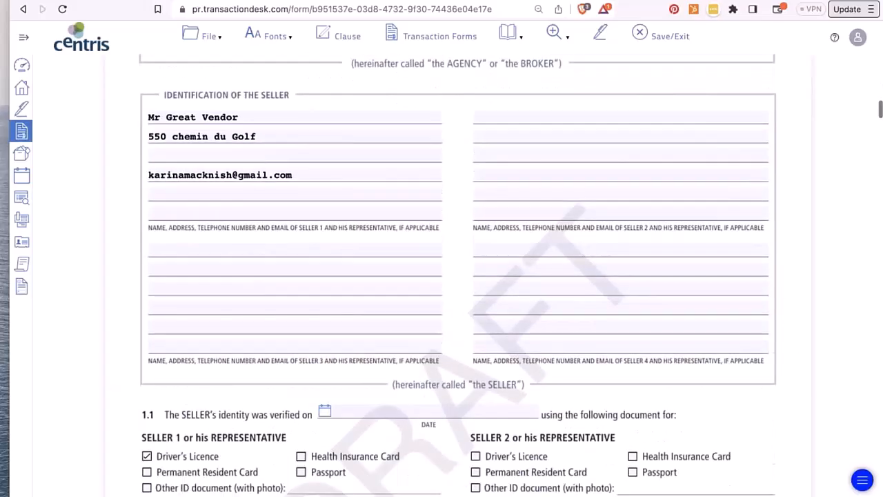
{"action": "scroll", "coordinate": [459, 276], "scroll_direction": "down", "scroll_amount": 10}
{"action": "left_click", "coordinate": [213, 46]}
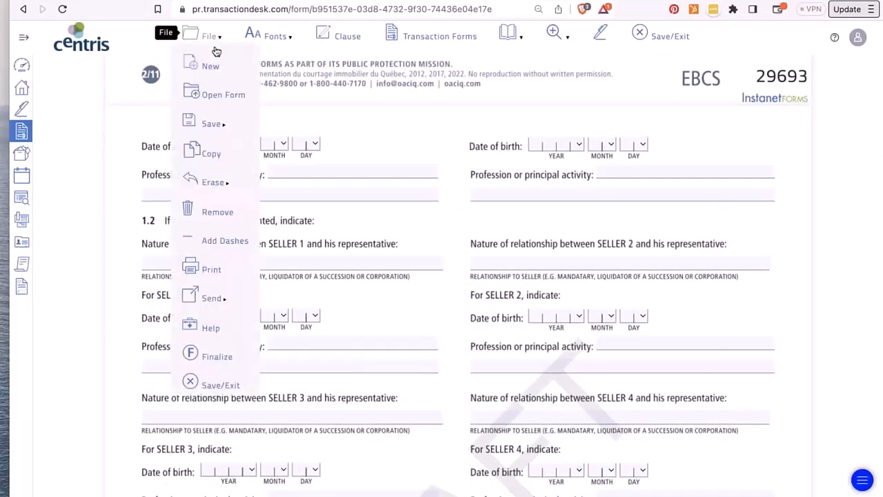
{"action": "left_click", "coordinate": [212, 94]}
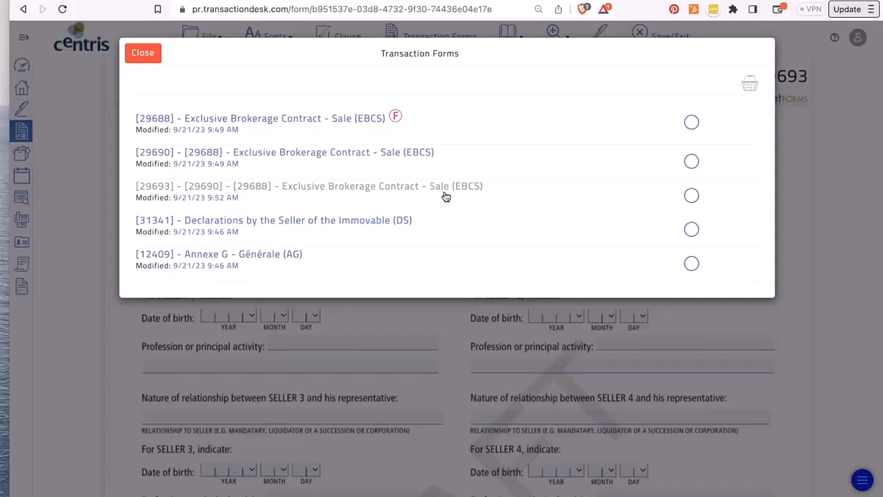
{"action": "left_click", "coordinate": [692, 161]}
{"action": "left_click", "coordinate": [692, 121]}
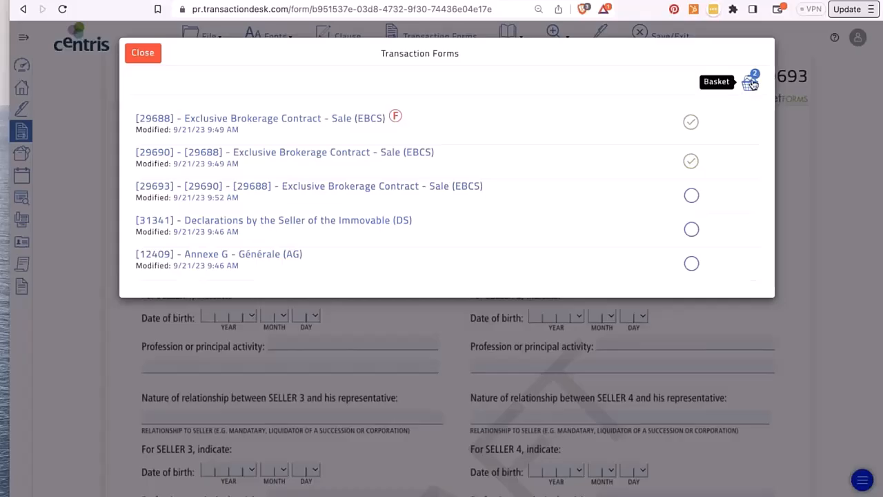
{"action": "left_click", "coordinate": [750, 81]}
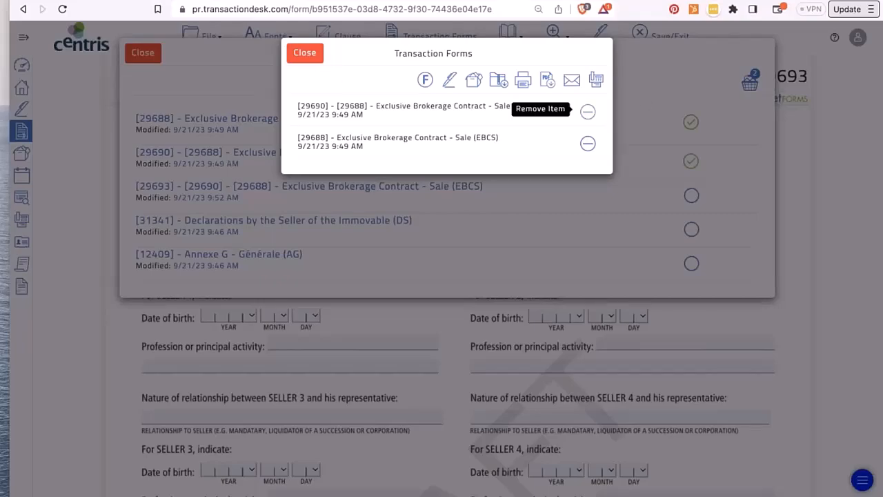
{"action": "left_click", "coordinate": [587, 112]}
{"action": "left_click", "coordinate": [587, 111]}
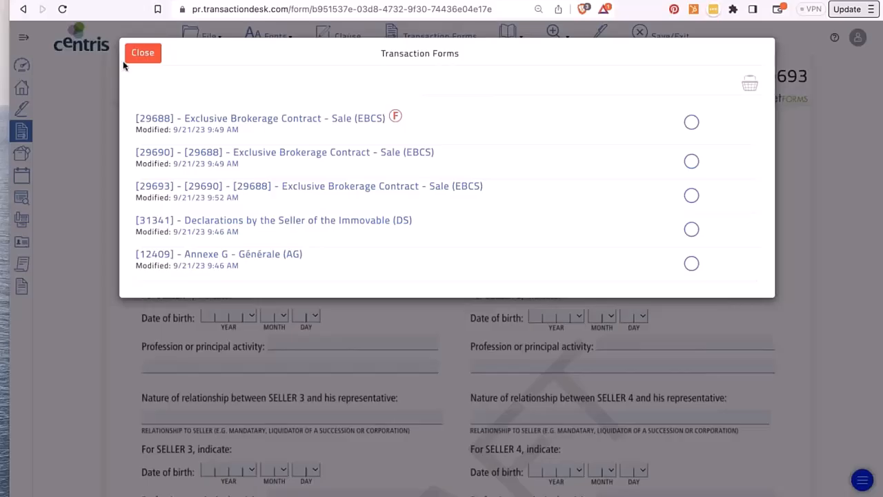
{"action": "left_click", "coordinate": [143, 59]}
- Scroll past fields 4.3 and 4.4 down to section 11 and place the caret in field 11.1
{"action": "scroll", "coordinate": [306, 290], "scroll_direction": "down", "scroll_amount": 15}
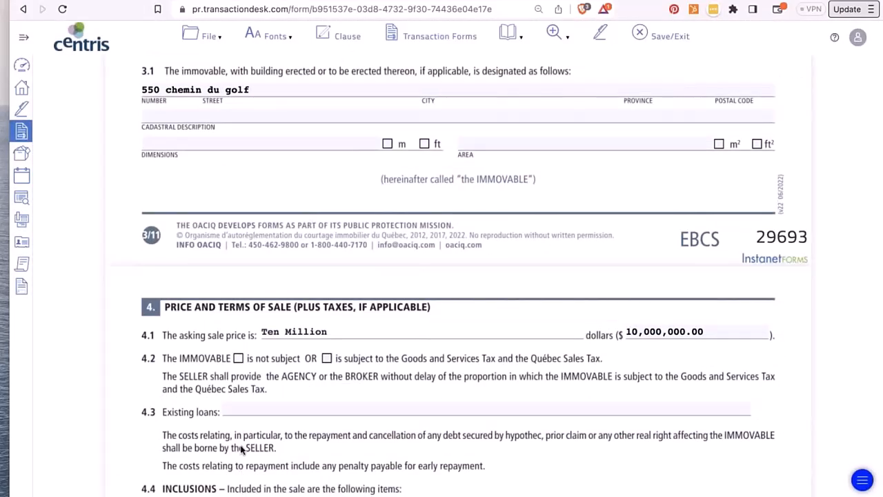
{"action": "left_click", "coordinate": [241, 411]}
{"action": "scroll", "coordinate": [458, 276], "scroll_direction": "down", "scroll_amount": 8}
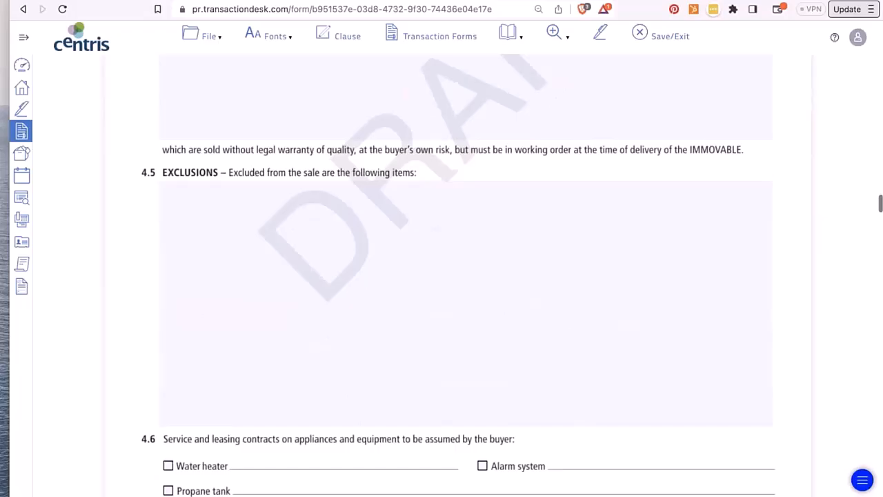
{"action": "scroll", "coordinate": [287, 237], "scroll_direction": "up", "scroll_amount": 3}
{"action": "left_click", "coordinate": [287, 238]}
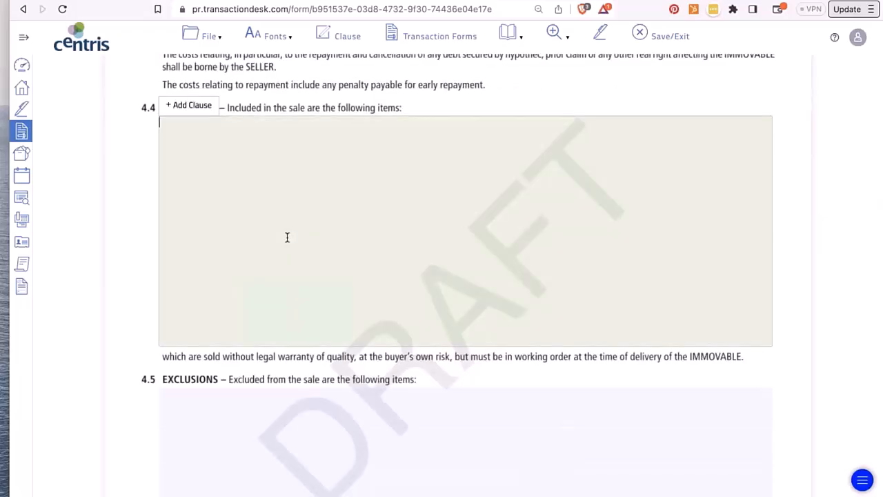
{"action": "scroll", "coordinate": [288, 238], "scroll_direction": "down", "scroll_amount": 15}
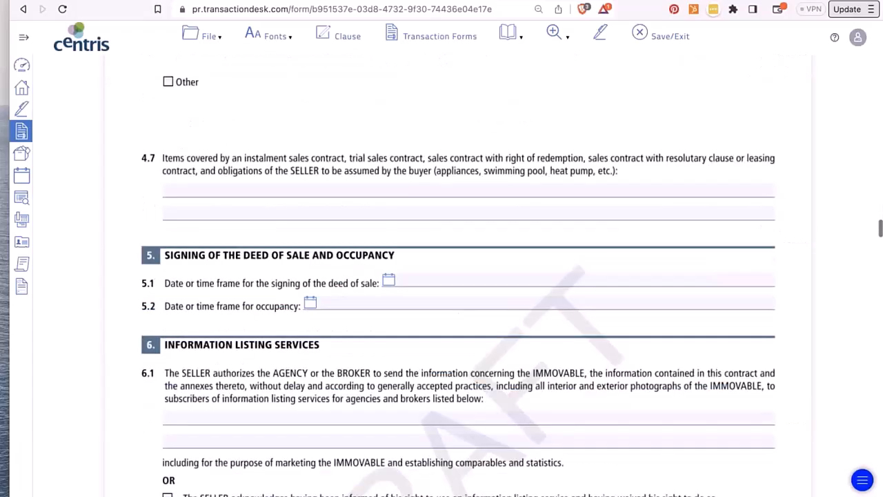
{"action": "scroll", "coordinate": [288, 236], "scroll_direction": "down", "scroll_amount": 20}
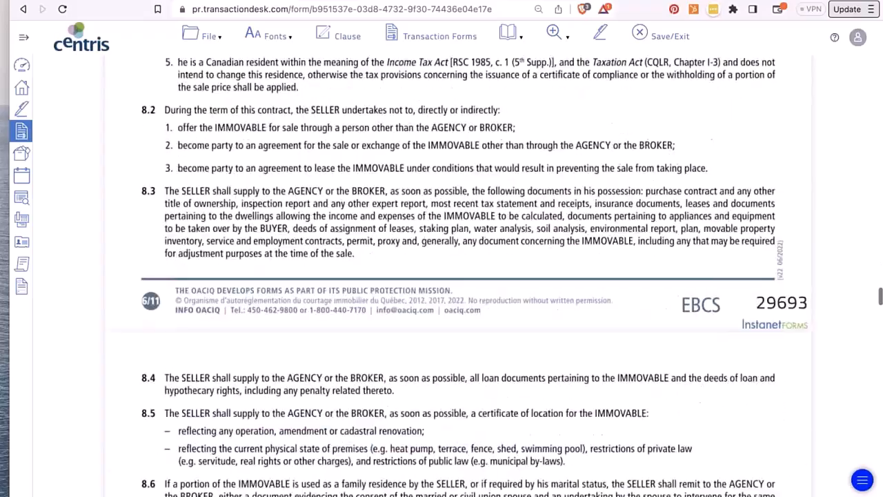
{"action": "scroll", "coordinate": [287, 235], "scroll_direction": "down", "scroll_amount": 20}
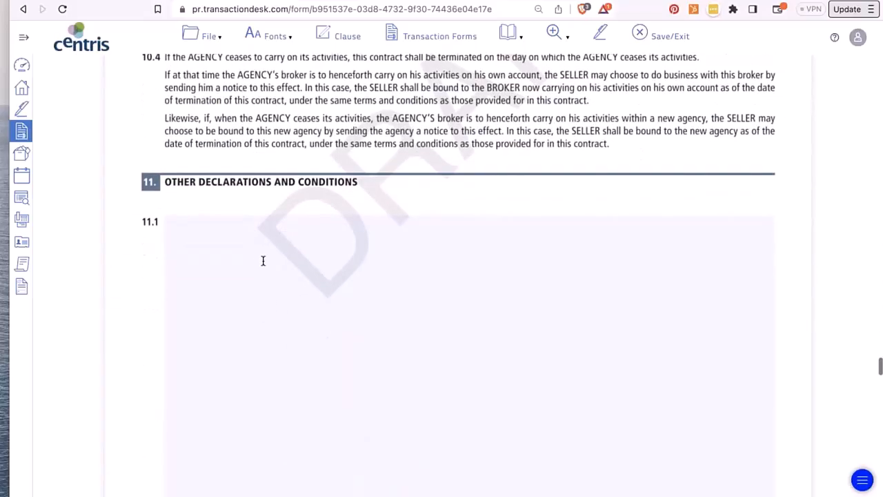
{"action": "left_click", "coordinate": [258, 262]}
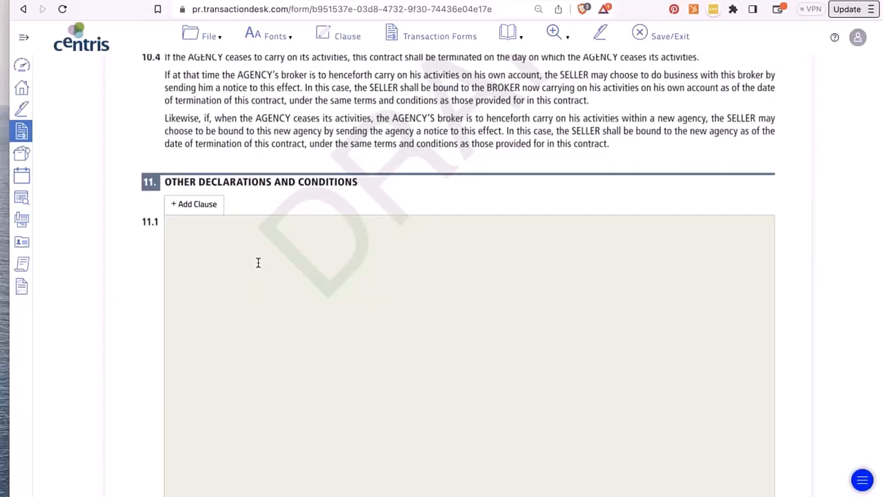
- Open the clause library for 11.1 and preview the -0.5% personal clause
{"action": "left_click", "coordinate": [190, 204]}
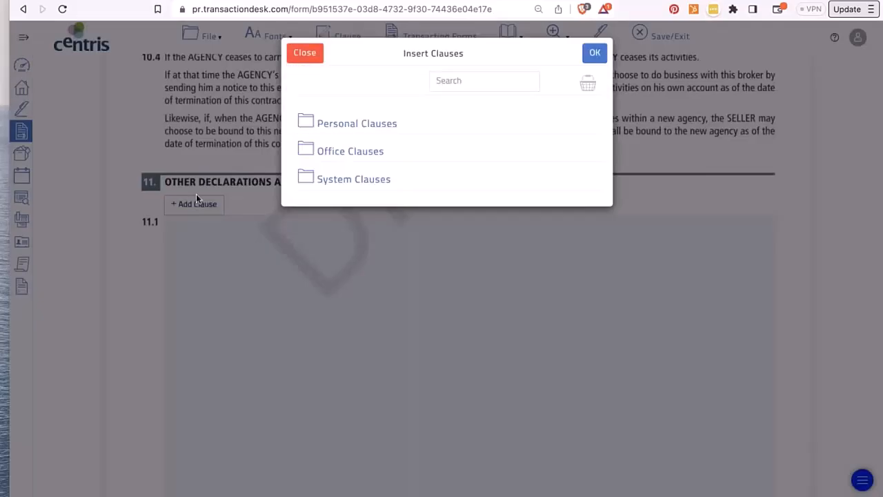
{"action": "left_click", "coordinate": [304, 53]}
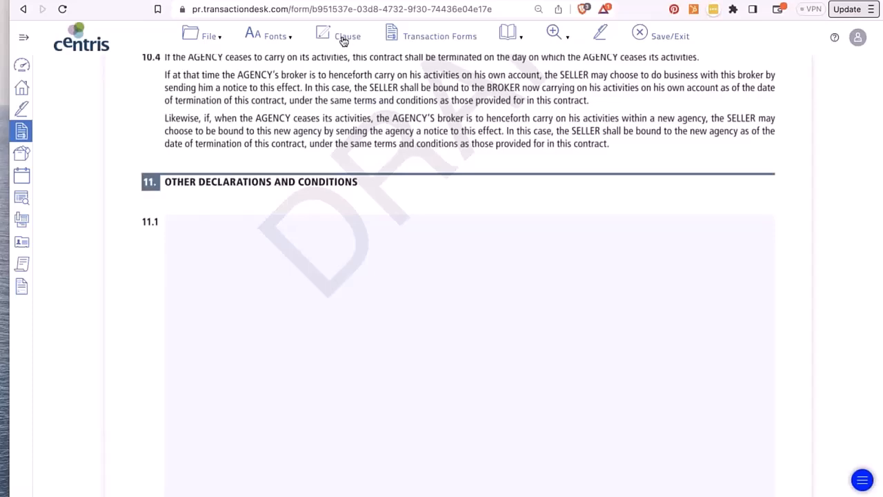
{"action": "left_click", "coordinate": [298, 297]}
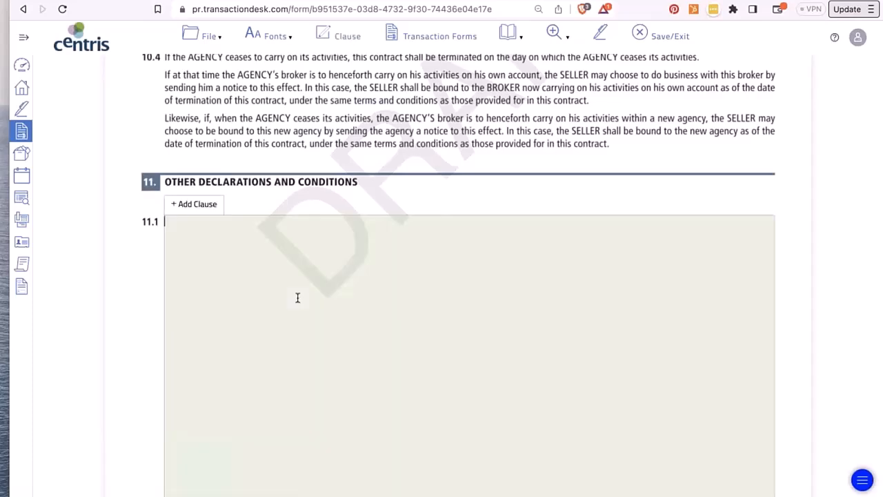
{"action": "left_click", "coordinate": [330, 35]}
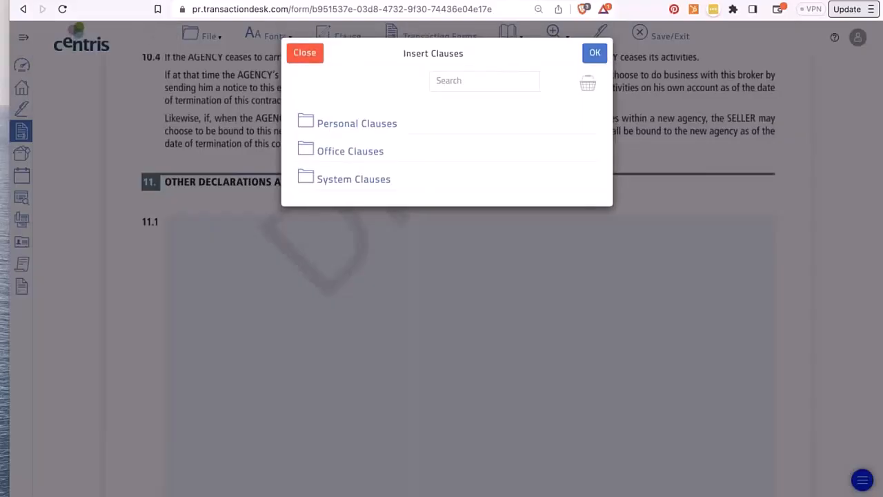
{"action": "left_click", "coordinate": [340, 131]}
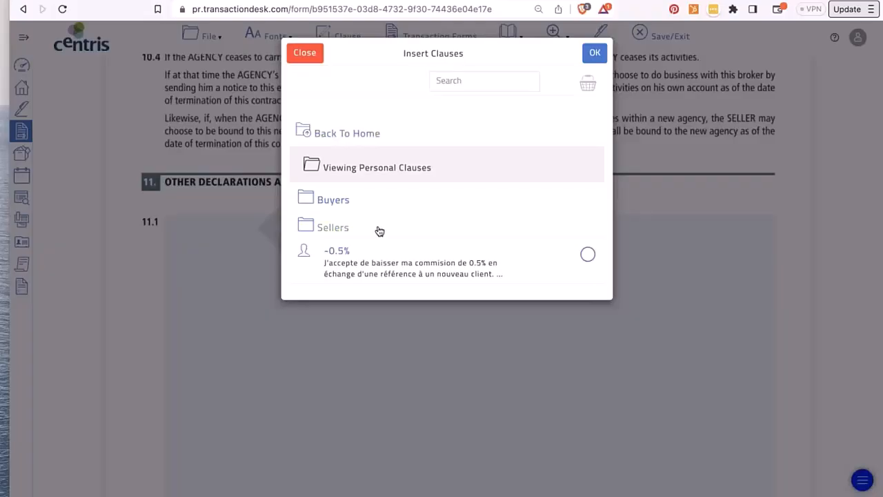
{"action": "left_click", "coordinate": [339, 261]}
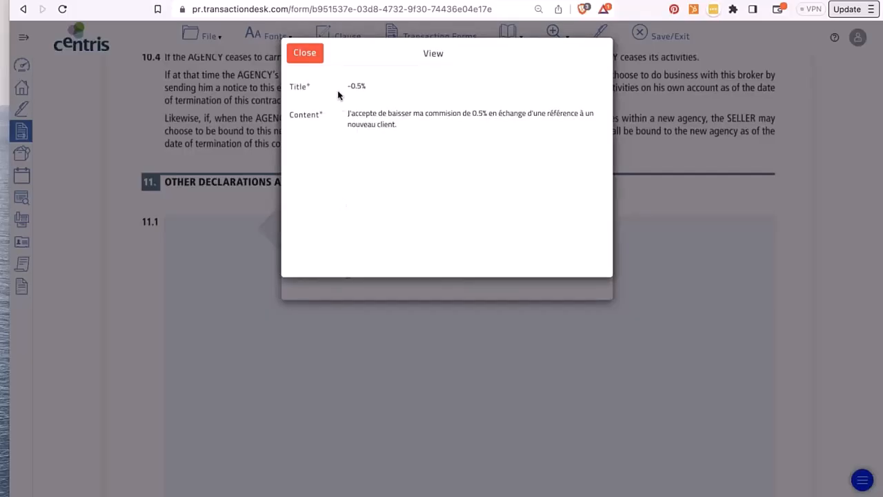
{"action": "left_click", "coordinate": [311, 57]}
{"action": "left_click", "coordinate": [310, 55]}
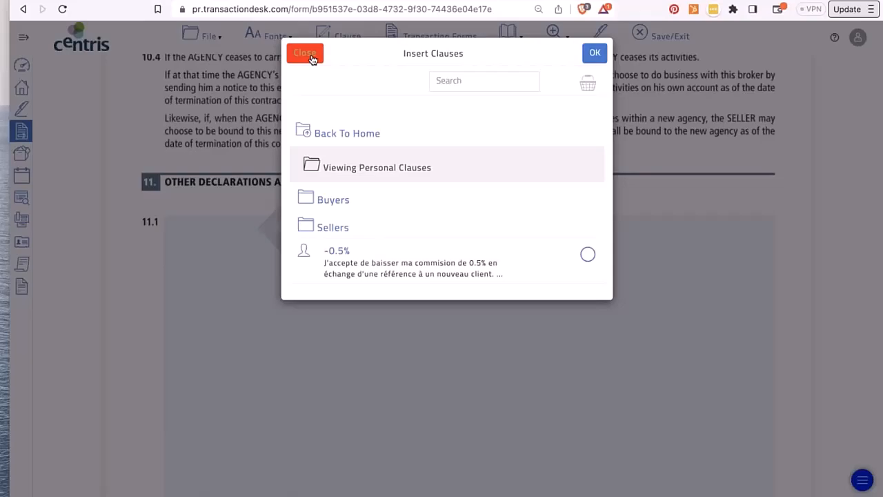
- Browse the Office Clauses folder, then open the System Clauses folder
{"action": "left_click", "coordinate": [300, 129]}
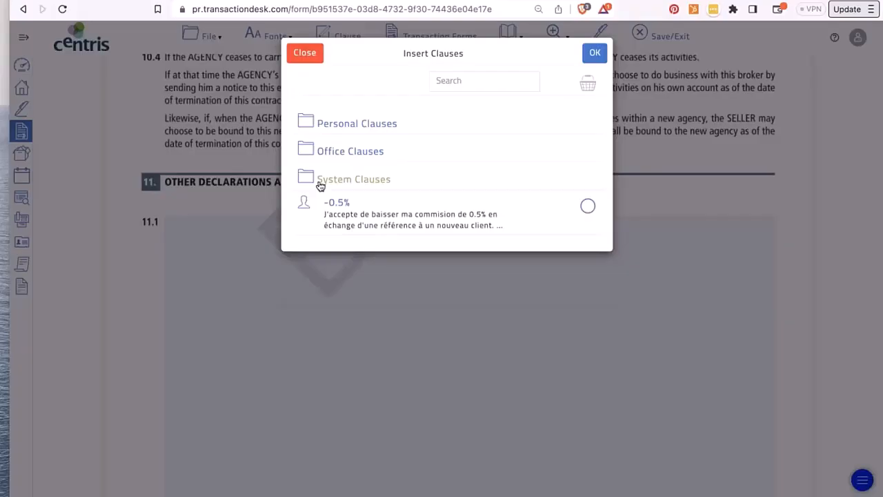
{"action": "left_click", "coordinate": [315, 154]}
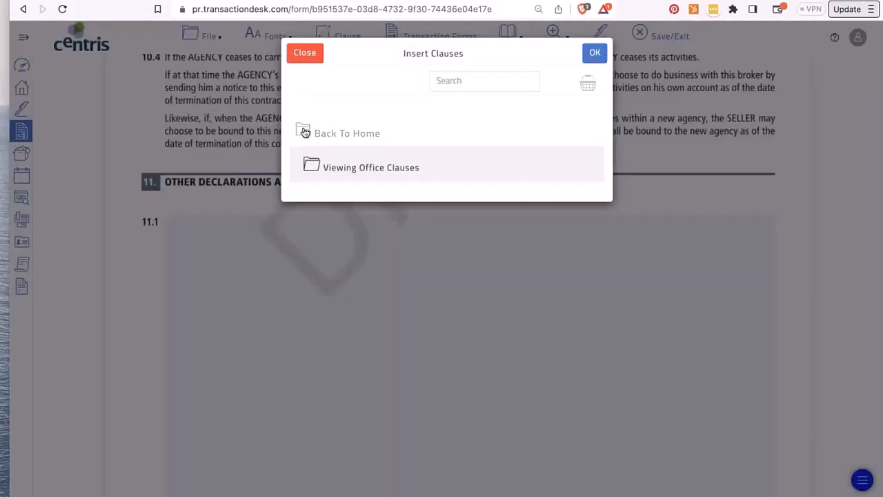
{"action": "left_click", "coordinate": [305, 133]}
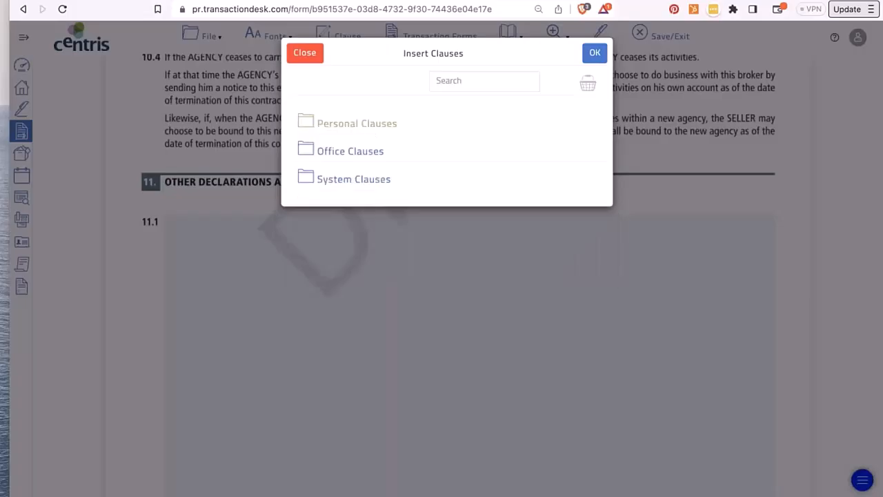
{"action": "left_click", "coordinate": [345, 180]}
- Go to English > Brokerage Contract system clauses and preview the owner-sale agreement clause
{"action": "left_click", "coordinate": [335, 202]}
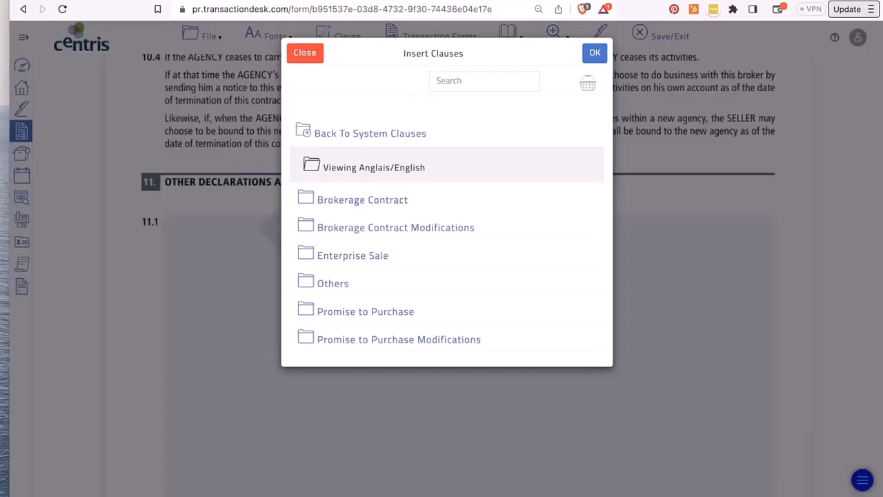
{"action": "left_click", "coordinate": [449, 83]}
{"action": "left_click", "coordinate": [401, 203]}
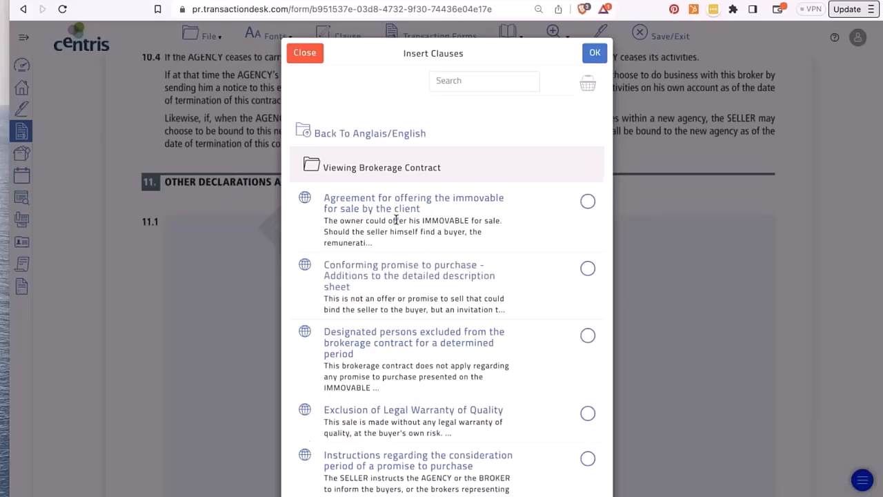
{"action": "scroll", "coordinate": [396, 220], "scroll_direction": "down", "scroll_amount": 8}
{"action": "scroll", "coordinate": [396, 220], "scroll_direction": "up", "scroll_amount": 8}
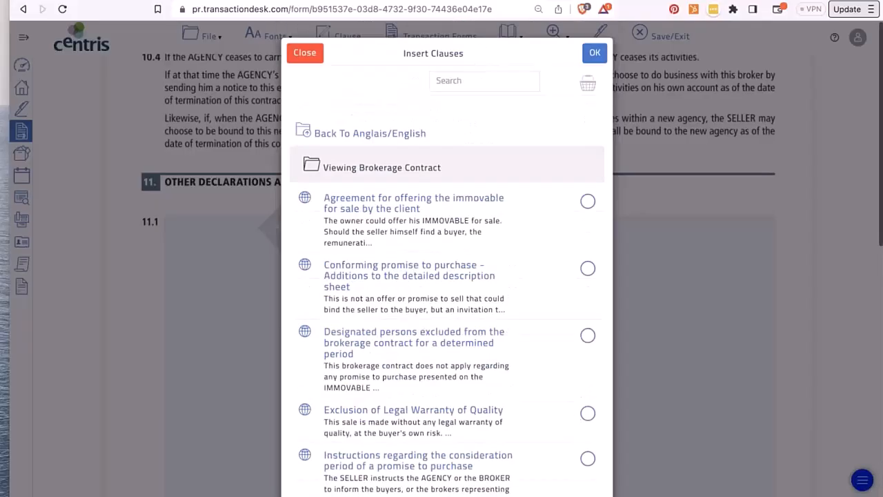
{"action": "left_click", "coordinate": [390, 207]}
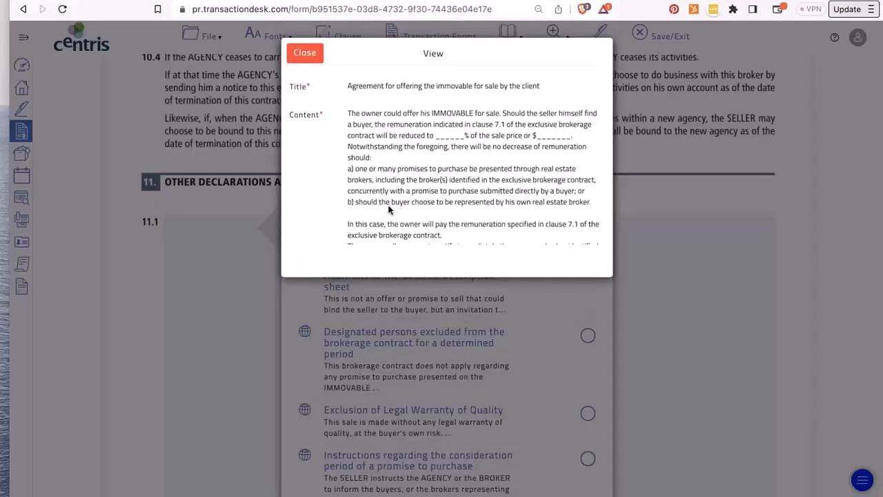
{"action": "scroll", "coordinate": [389, 210], "scroll_direction": "down", "scroll_amount": 4}
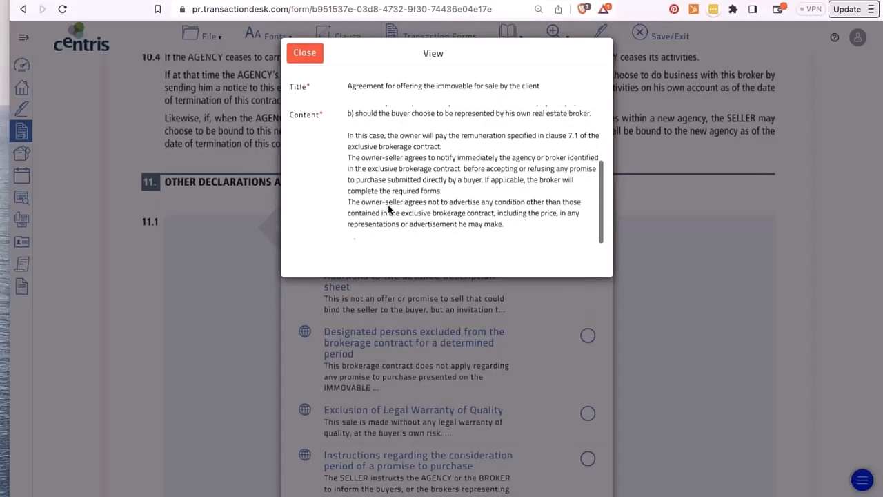
{"action": "scroll", "coordinate": [389, 210], "scroll_direction": "up", "scroll_amount": 2}
{"action": "scroll", "coordinate": [389, 210], "scroll_direction": "up", "scroll_amount": 3}
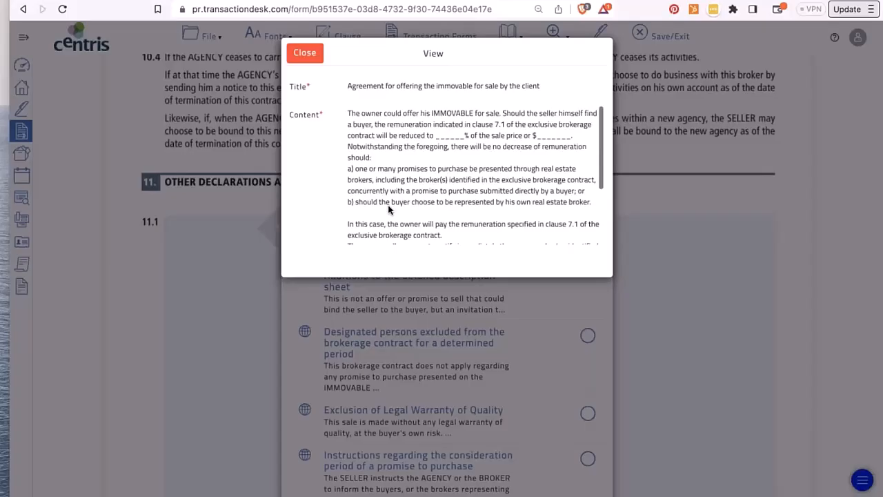
{"action": "left_click", "coordinate": [305, 53]}
- Insert the owner-sale agreement and Exclusion of Legal Warranty of Quality clauses into 11.1
{"action": "left_click", "coordinate": [587, 203]}
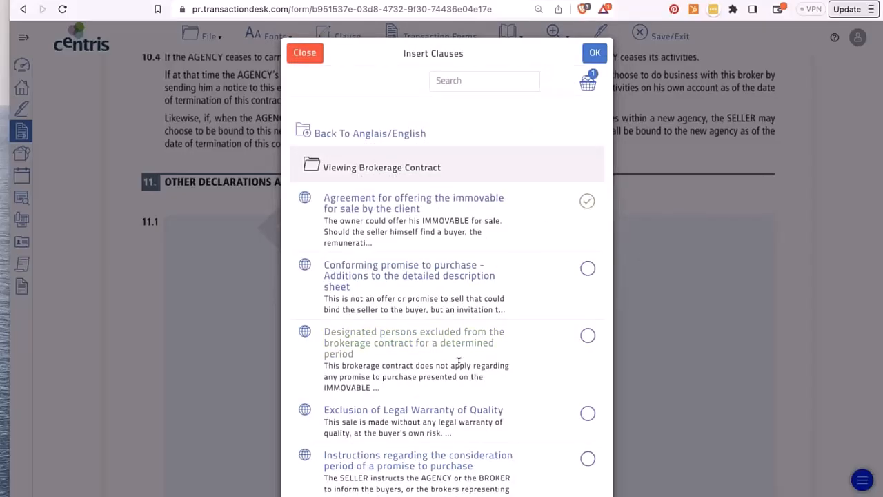
{"action": "left_click", "coordinate": [587, 413]}
{"action": "left_click", "coordinate": [595, 54]}
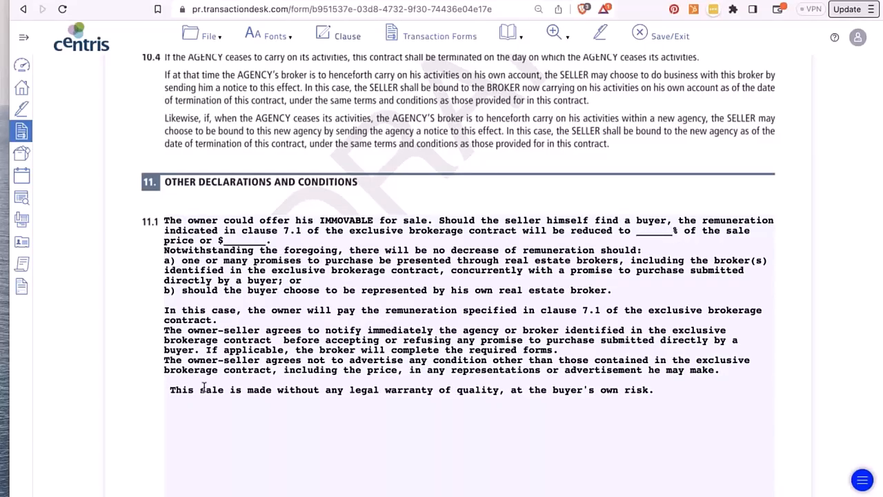
- Open the clause picker for page 9's empty clause area, then close it without inserting anything
{"action": "scroll", "coordinate": [204, 387], "scroll_direction": "down", "scroll_amount": 8}
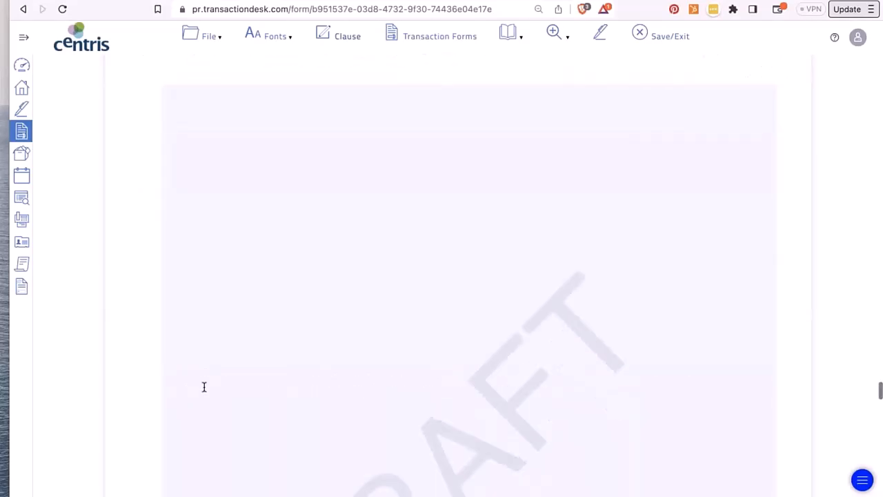
{"action": "scroll", "coordinate": [204, 387], "scroll_direction": "up", "scroll_amount": 6}
{"action": "scroll", "coordinate": [207, 383], "scroll_direction": "up", "scroll_amount": 3}
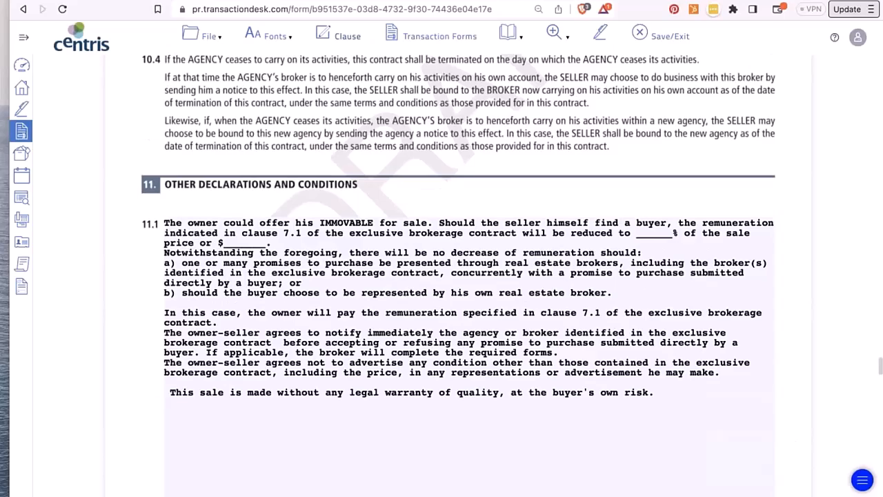
{"action": "scroll", "coordinate": [210, 379], "scroll_direction": "down", "scroll_amount": 6}
{"action": "left_click", "coordinate": [216, 295]}
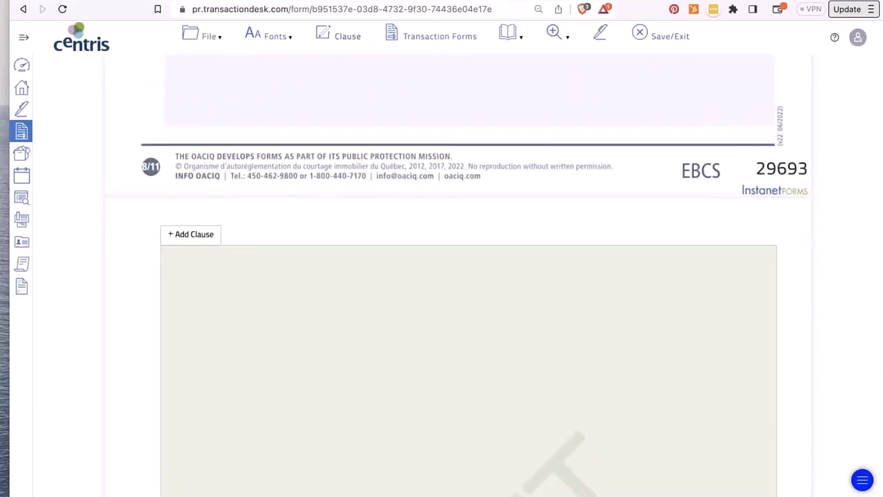
{"action": "left_click", "coordinate": [194, 239]}
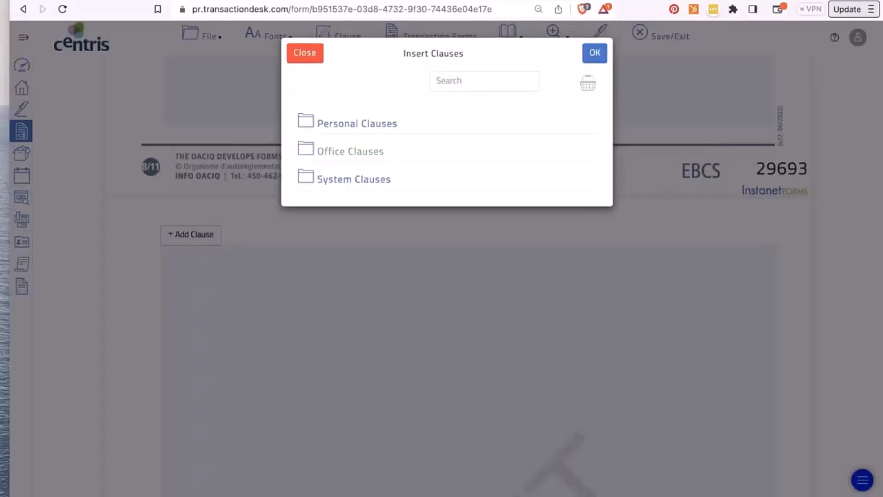
{"action": "left_click", "coordinate": [311, 52]}
- Expand the sidebar so Dashboard, TransactionDesk and InstanetForms labels appear
{"action": "mouse_move", "coordinate": [211, 36]}
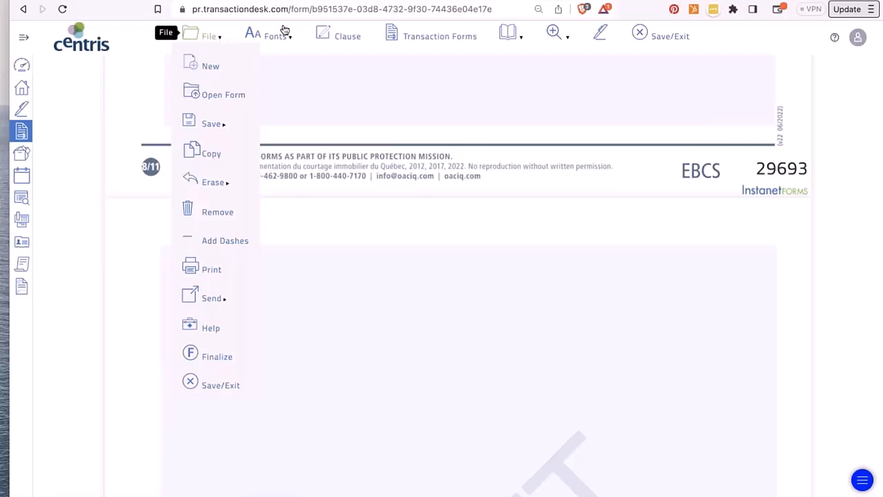
{"action": "mouse_move", "coordinate": [284, 30]}
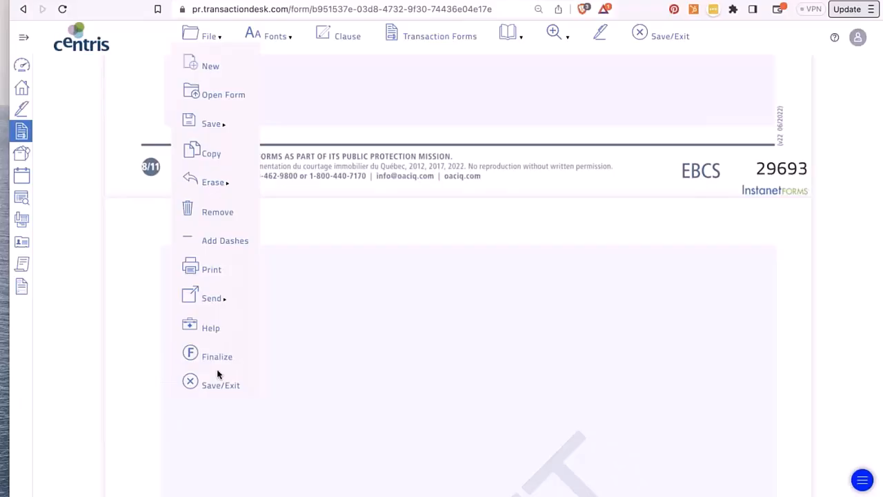
{"action": "left_click", "coordinate": [23, 37]}
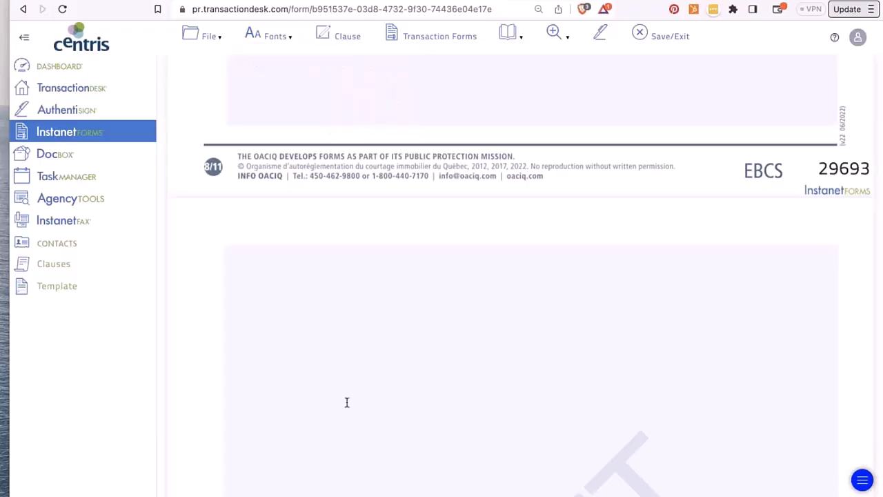
- Select all of the clause 11.1 text in section 11
{"action": "left_click", "coordinate": [373, 349]}
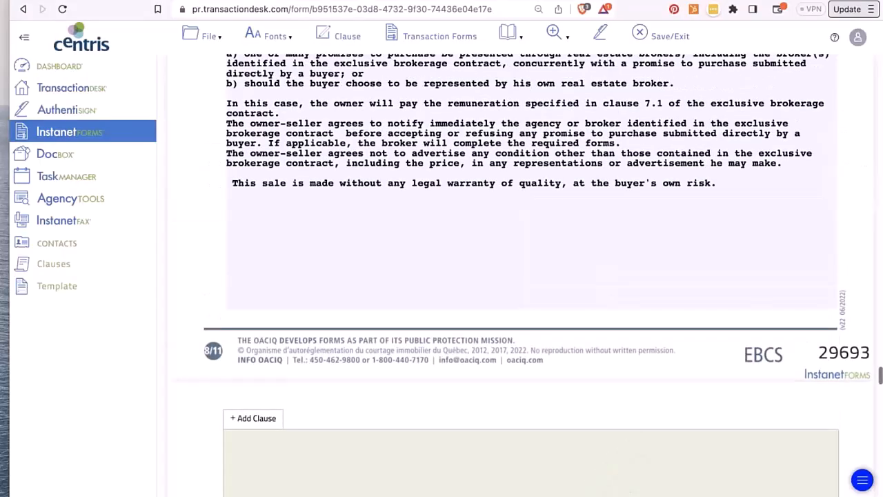
{"action": "scroll", "coordinate": [334, 263], "scroll_direction": "down", "scroll_amount": 1}
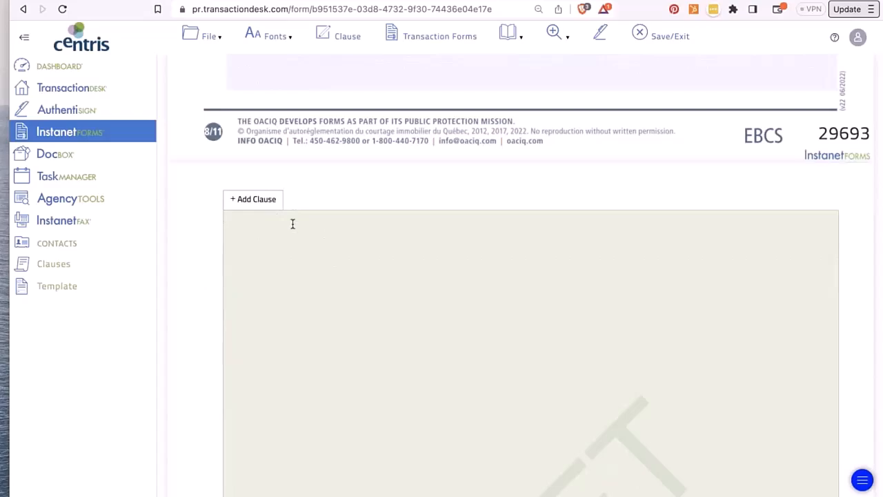
{"action": "scroll", "coordinate": [293, 224], "scroll_direction": "up", "scroll_amount": 3}
{"action": "scroll", "coordinate": [296, 200], "scroll_direction": "up", "scroll_amount": 1}
{"action": "triple_click", "coordinate": [311, 157]}
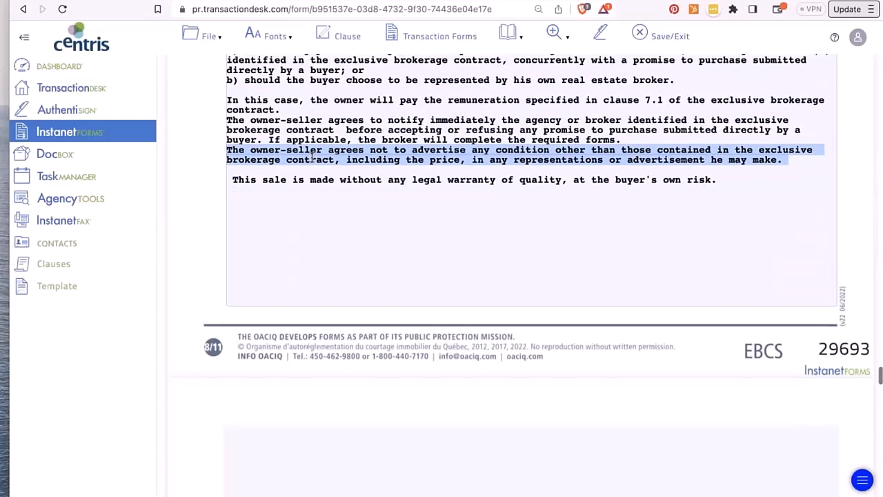
{"action": "scroll", "coordinate": [312, 157], "scroll_direction": "up", "scroll_amount": 2}
{"action": "scroll", "coordinate": [311, 157], "scroll_direction": "up", "scroll_amount": 2}
{"action": "key", "text": "ctrl+a"}
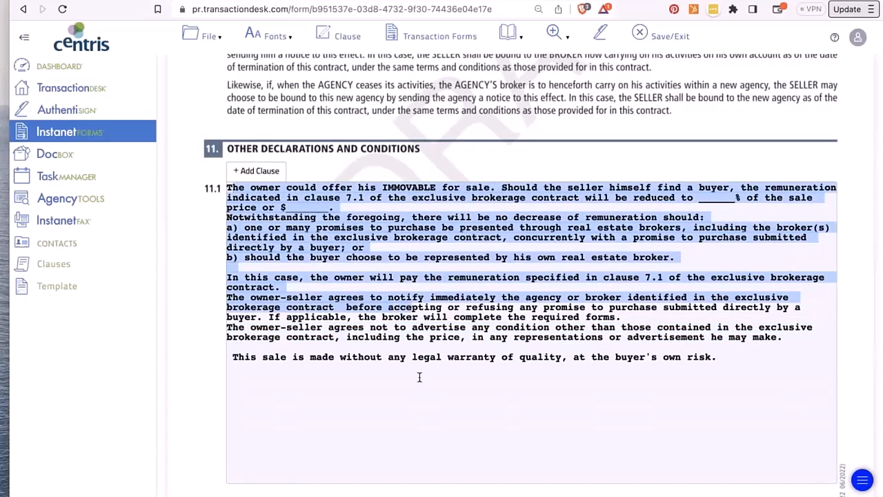
- Convert the clause text to UPPER CASE, then Title Case, and jump to page 1
{"action": "left_click", "coordinate": [269, 43]}
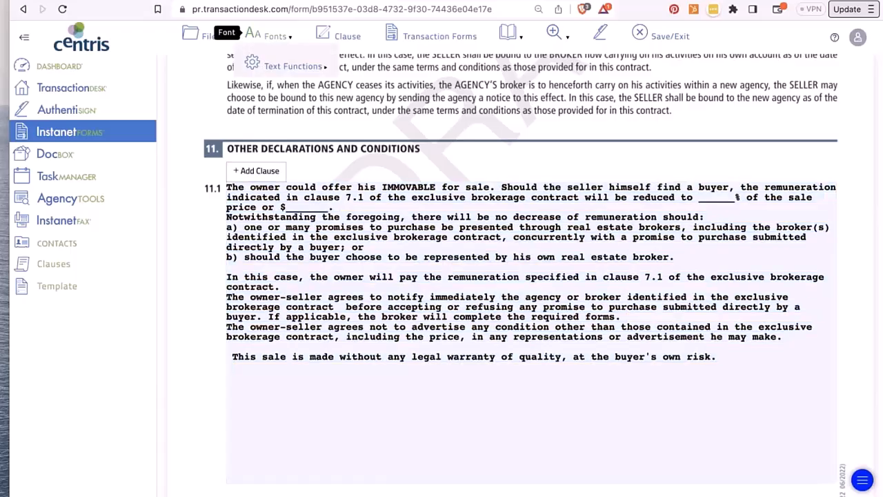
{"action": "mouse_move", "coordinate": [294, 66]}
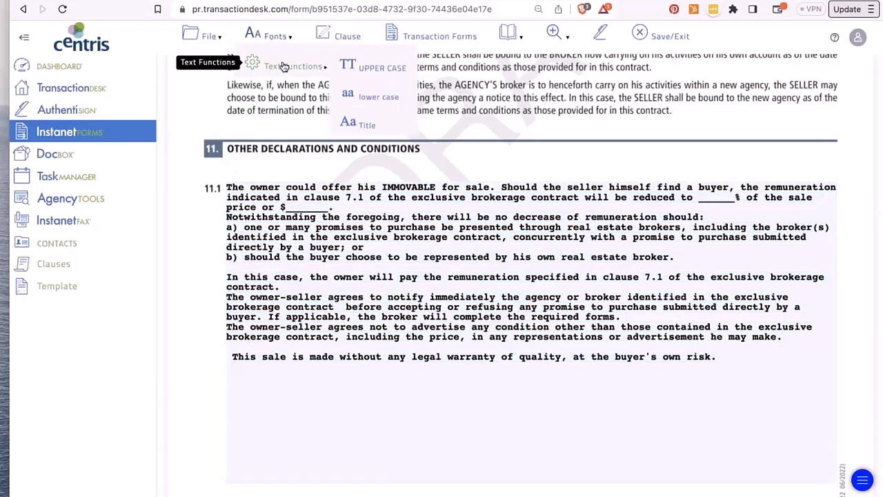
{"action": "left_click", "coordinate": [393, 65]}
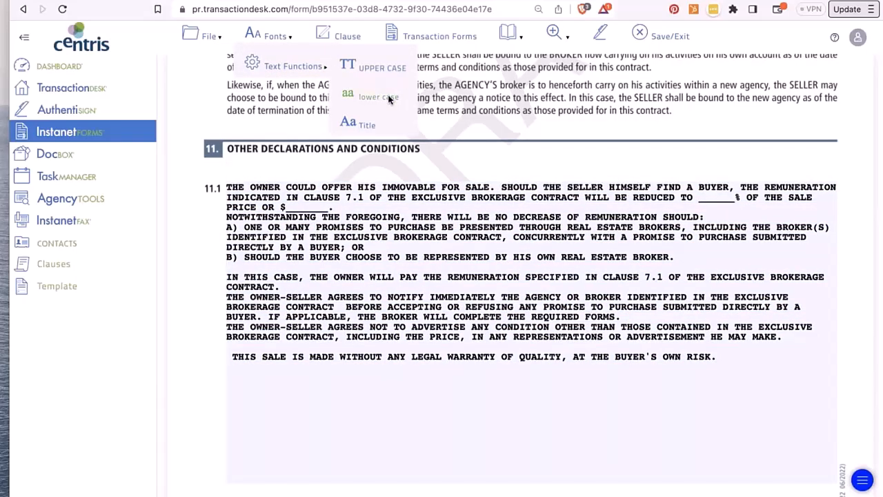
{"action": "left_click", "coordinate": [366, 125]}
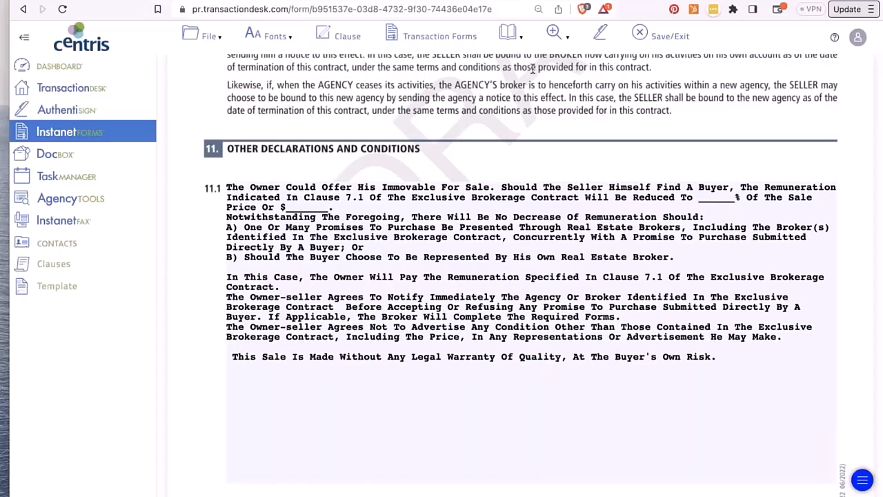
{"action": "left_click", "coordinate": [512, 36]}
{"action": "left_click", "coordinate": [514, 56]}
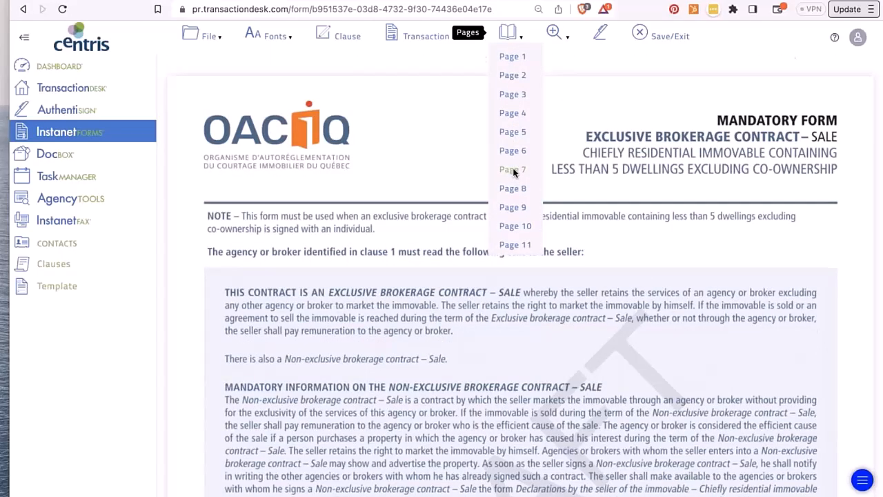
- Visit pages 7 and 9, zoom out twice, then apply Fit width and Fit height
{"action": "left_click", "coordinate": [514, 172]}
{"action": "left_click", "coordinate": [514, 210]}
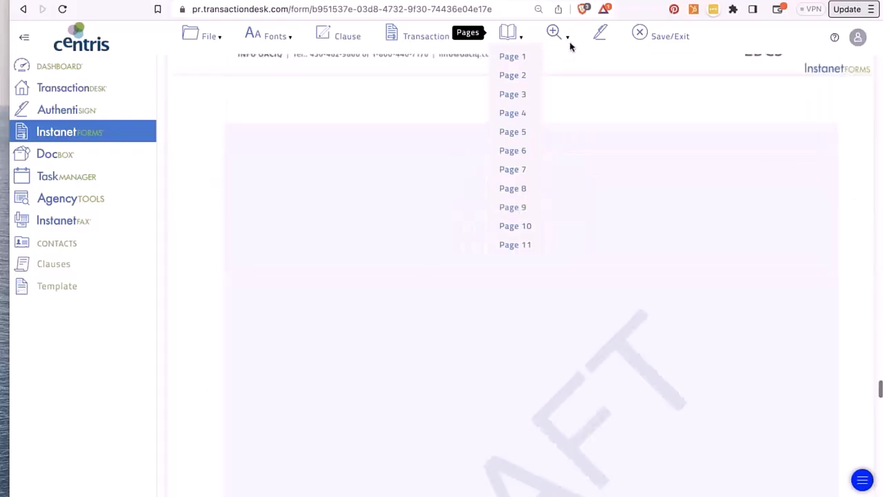
{"action": "mouse_move", "coordinate": [566, 38]}
{"action": "left_click", "coordinate": [552, 111]}
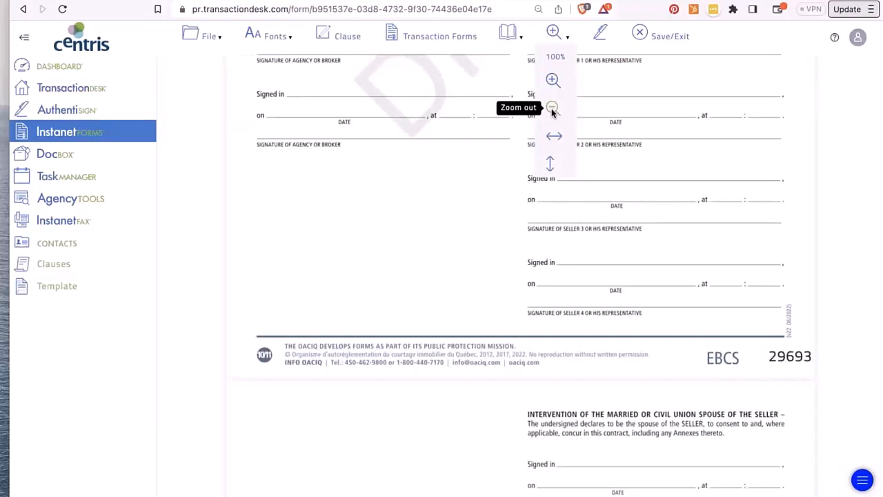
{"action": "left_click", "coordinate": [552, 111]}
{"action": "left_click", "coordinate": [554, 136]}
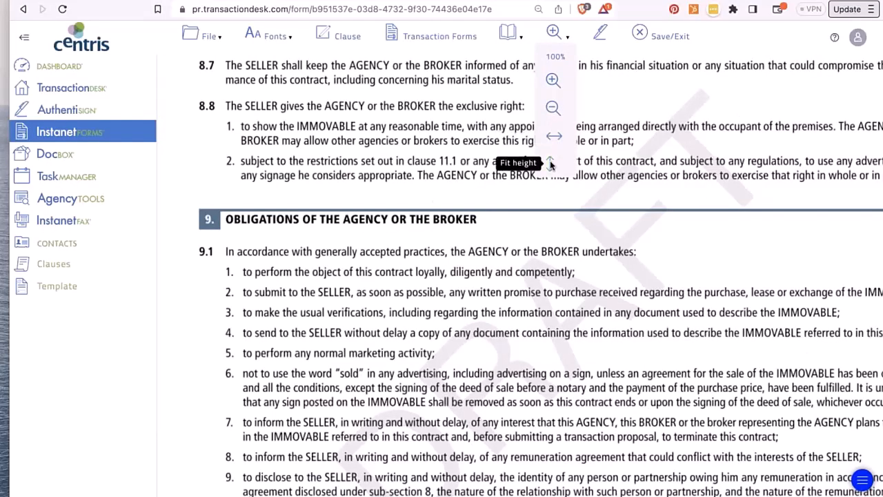
{"action": "left_click", "coordinate": [551, 164]}
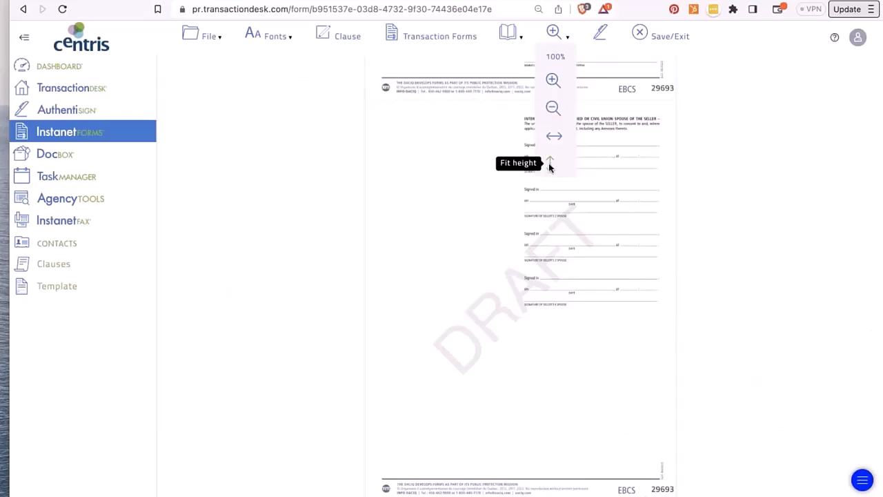
- Collapse the sidebar and bring up the Transaction Forms list of five forms
{"action": "scroll", "coordinate": [426, 187], "scroll_direction": "up", "scroll_amount": 15}
{"action": "scroll", "coordinate": [426, 189], "scroll_direction": "up", "scroll_amount": 10}
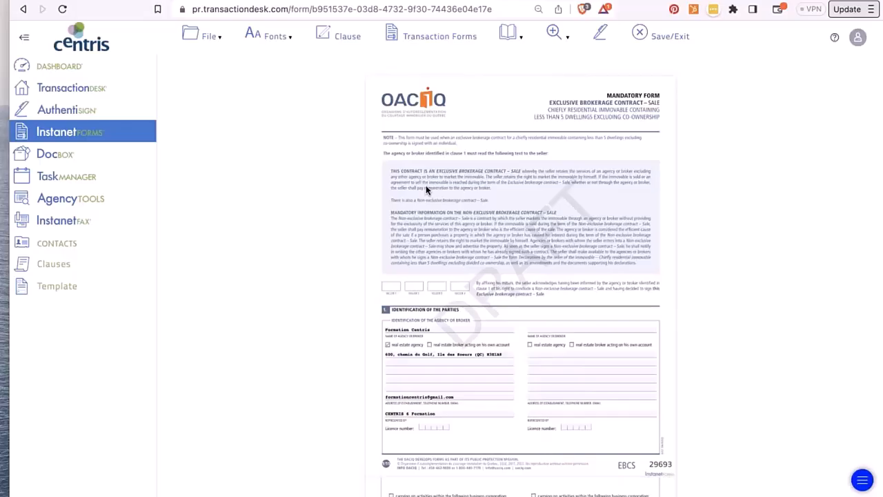
{"action": "left_click", "coordinate": [24, 38]}
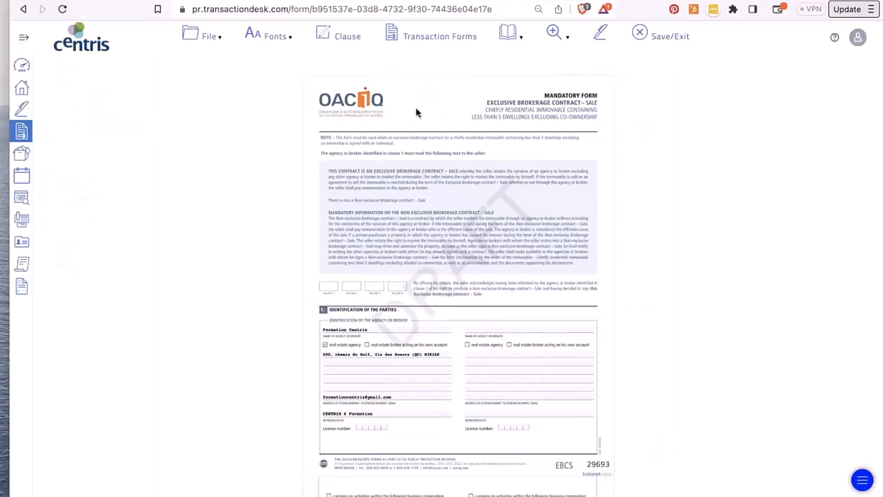
{"action": "left_click", "coordinate": [419, 42]}
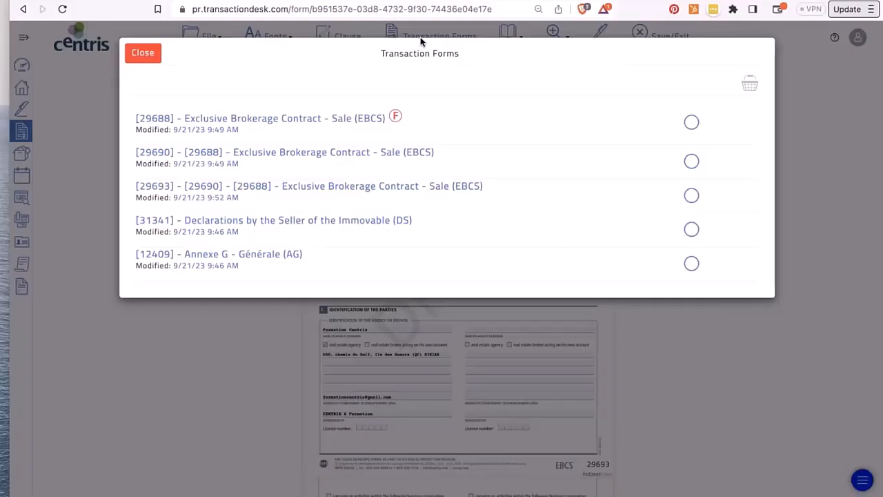
- Check the forms list via File > Open Form, then Save/Exit the EBCS 29693 form
{"action": "left_click", "coordinate": [140, 55]}
{"action": "left_click", "coordinate": [214, 38]}
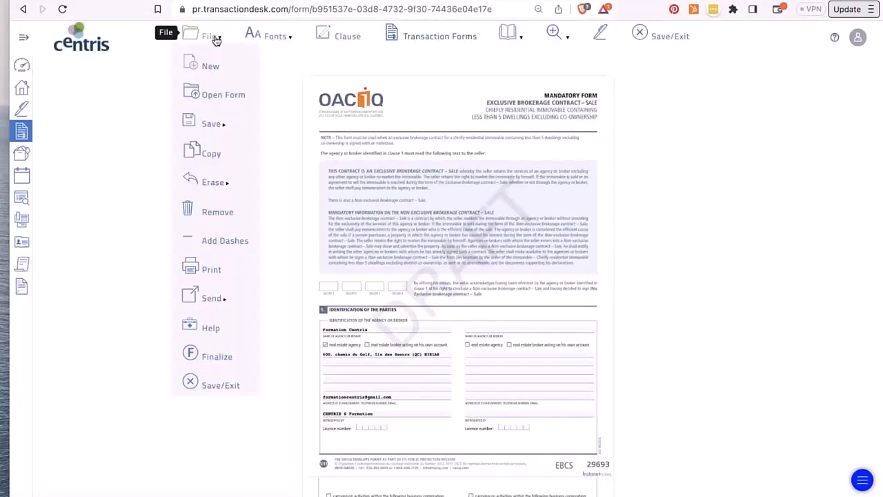
{"action": "left_click", "coordinate": [217, 94]}
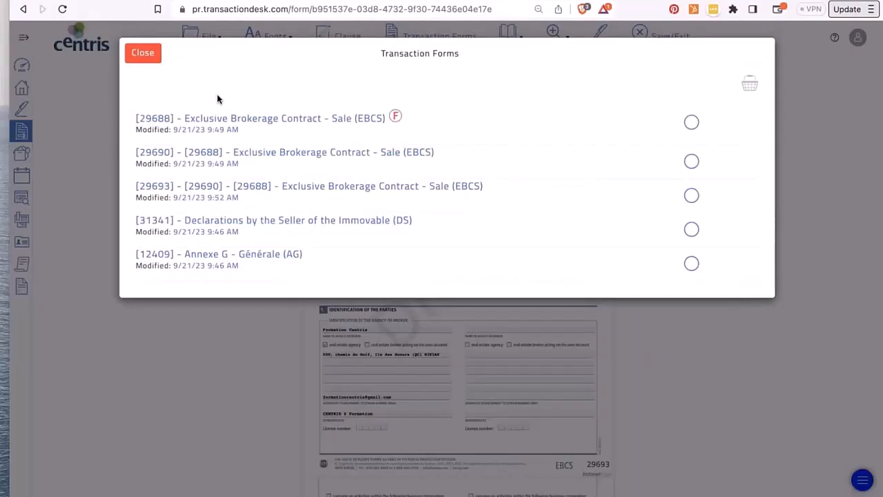
{"action": "left_click", "coordinate": [144, 55]}
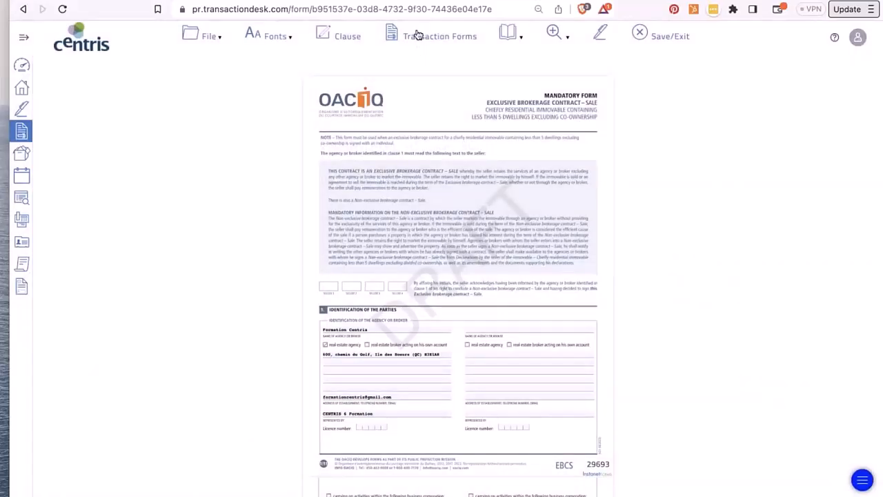
{"action": "left_click", "coordinate": [418, 34]}
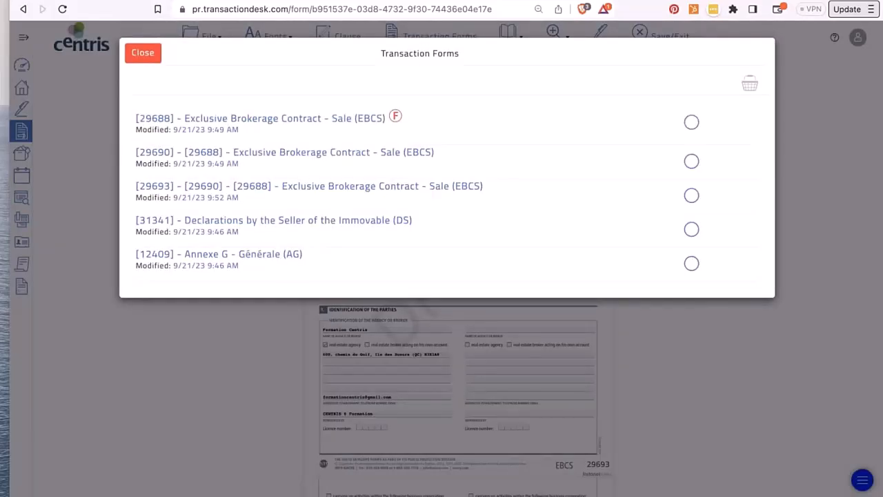
{"action": "left_click", "coordinate": [139, 55]}
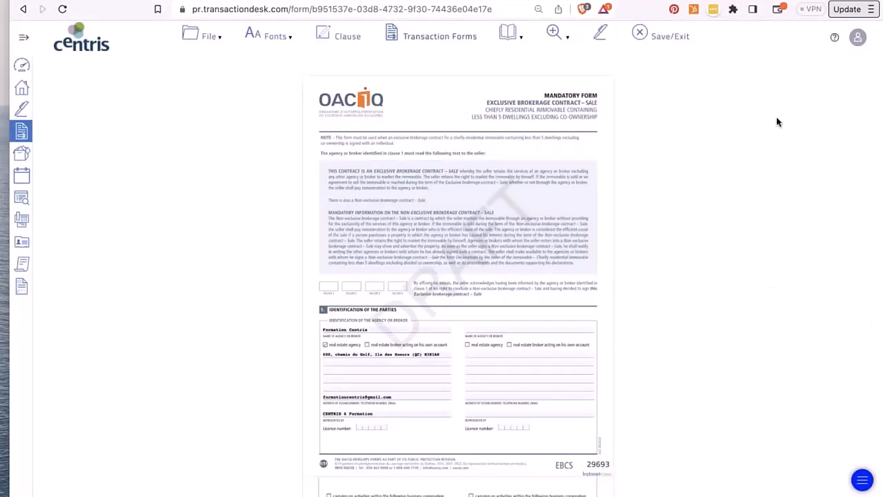
{"action": "left_click", "coordinate": [639, 37]}
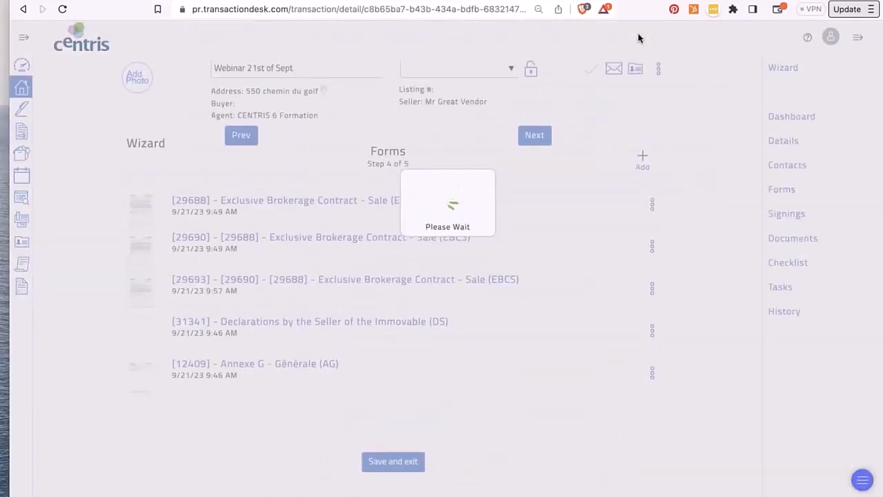
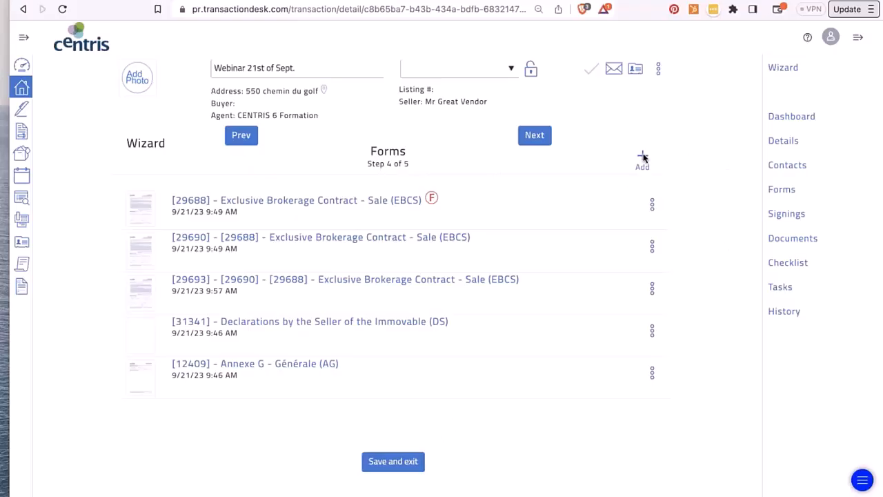
- Delete both older Exclusive Brokerage Contract (EBCS) forms from the transaction
{"action": "left_click", "coordinate": [652, 206]}
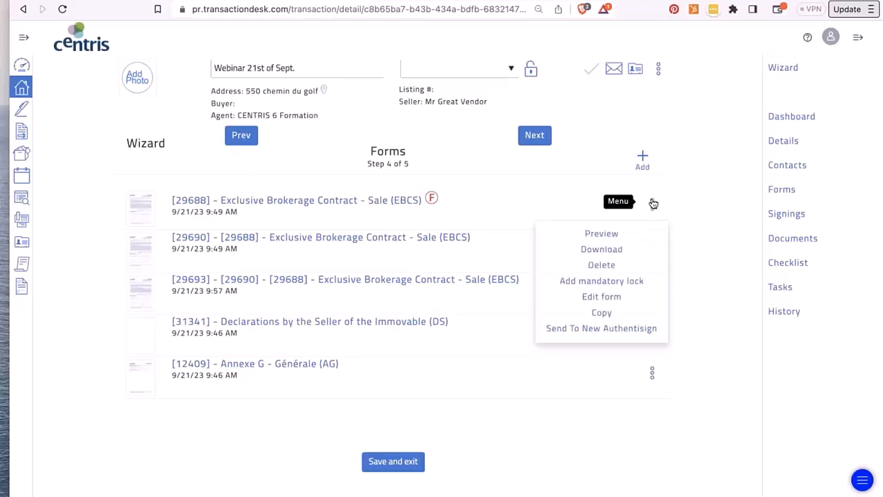
{"action": "left_click", "coordinate": [608, 266]}
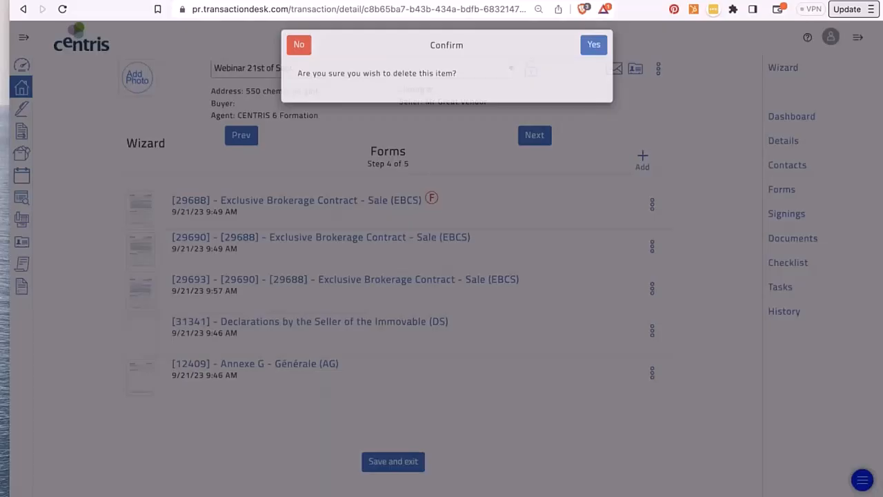
{"action": "left_click", "coordinate": [594, 44]}
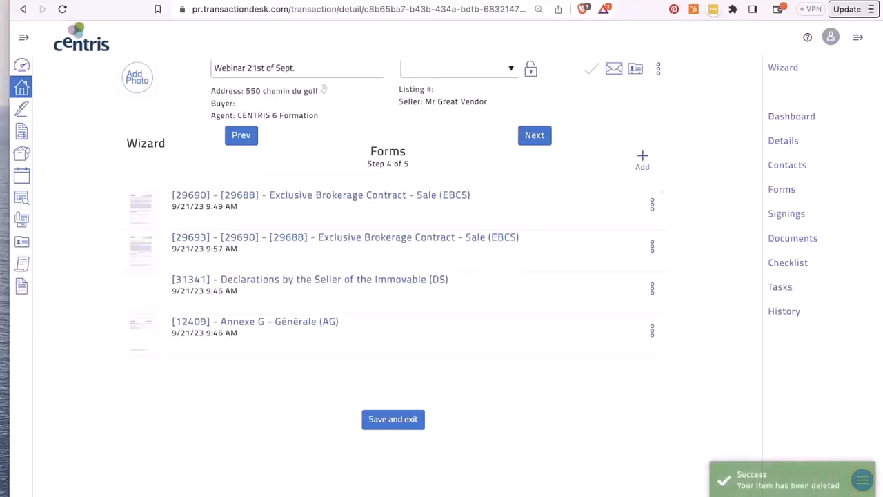
{"action": "left_click", "coordinate": [654, 204]}
{"action": "left_click", "coordinate": [604, 266]}
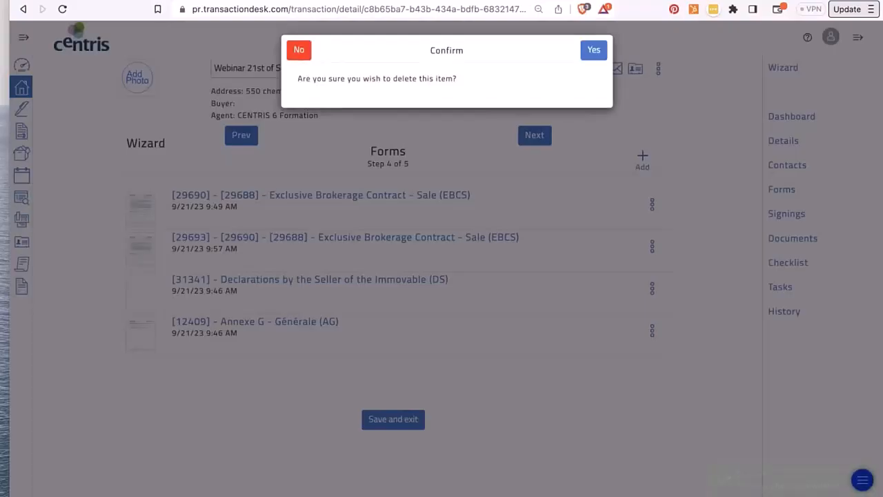
{"action": "left_click", "coordinate": [594, 56]}
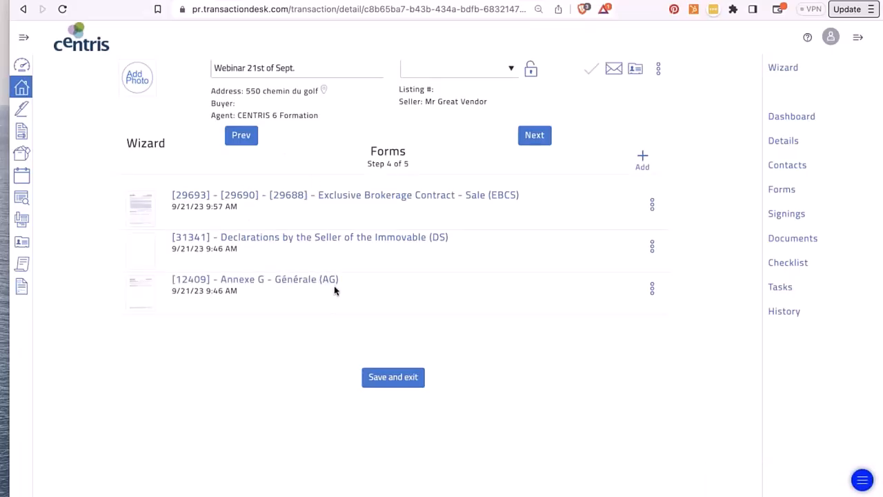
- Open the Declarations by the Seller (DS) form for editing
{"action": "left_click", "coordinate": [652, 245]}
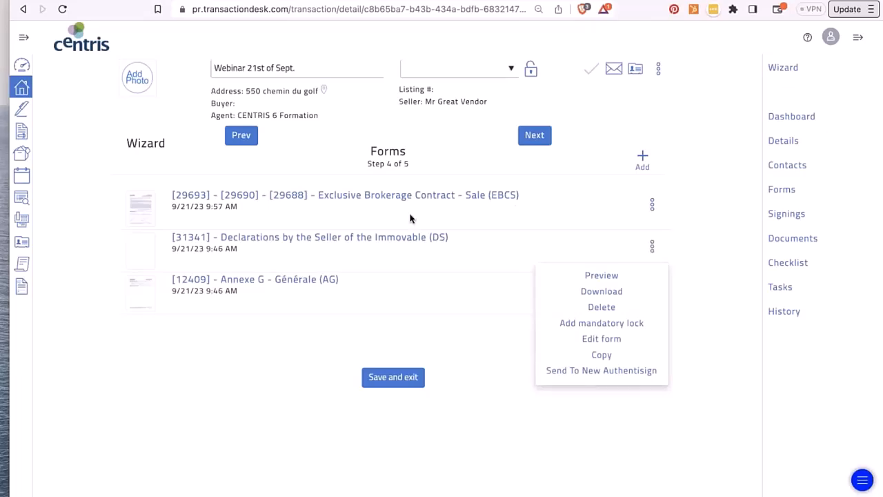
{"action": "left_click", "coordinate": [366, 238]}
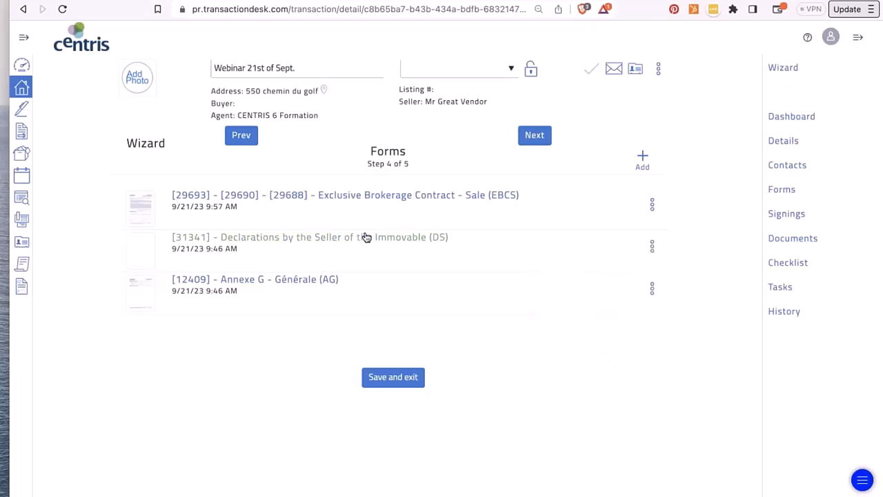
{"action": "left_click", "coordinate": [366, 237]}
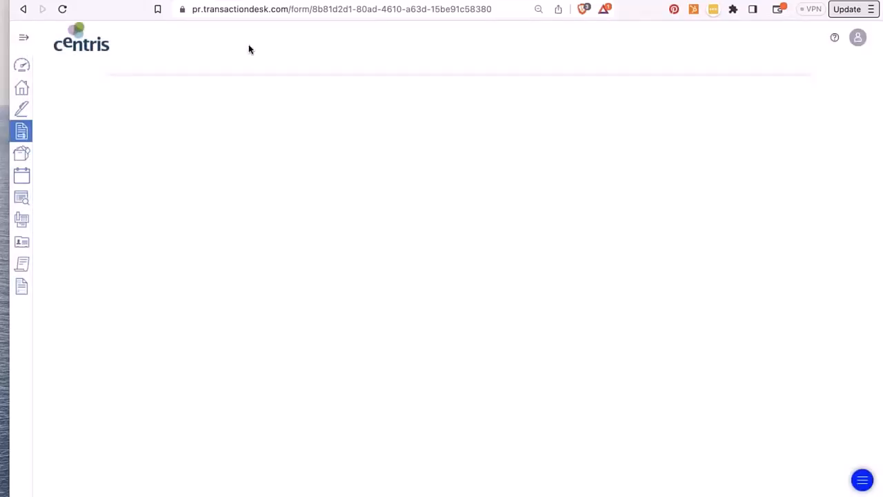
- Finalize the DS form from the File menu, then Save/Exit back to the transaction's forms
{"action": "left_click", "coordinate": [209, 36]}
{"action": "mouse_move", "coordinate": [225, 301]}
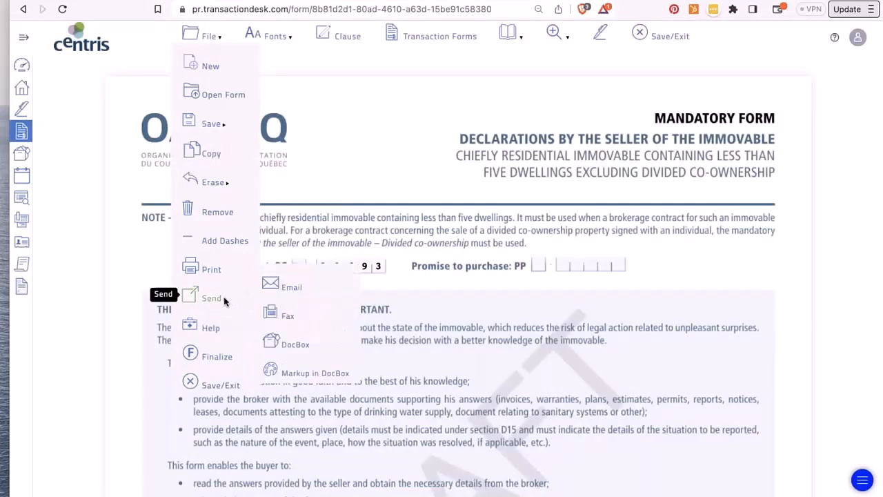
{"action": "mouse_move", "coordinate": [209, 36]}
{"action": "mouse_move", "coordinate": [212, 124]}
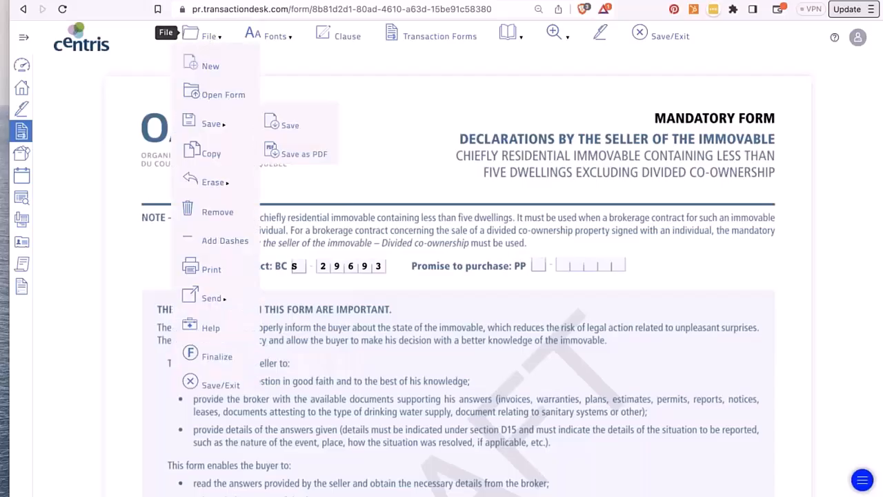
{"action": "left_click", "coordinate": [210, 357]}
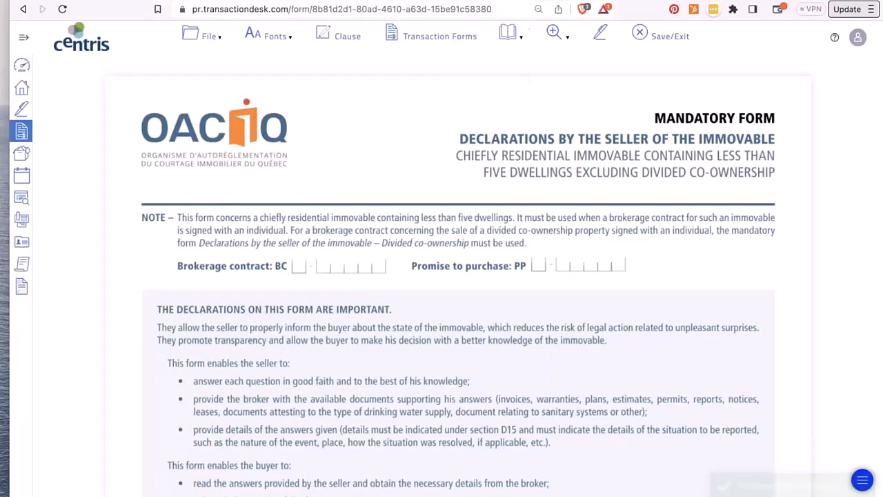
{"action": "left_click", "coordinate": [572, 32]}
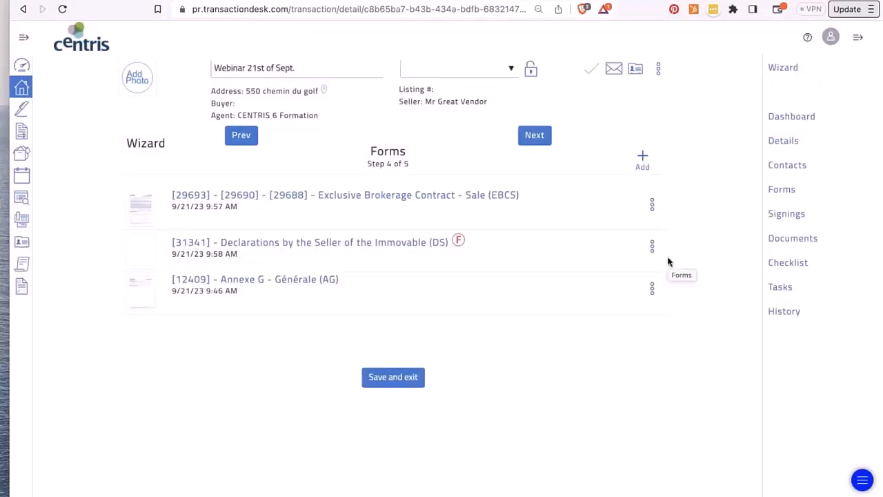
- Show the transaction's Signings page, which lists none found
{"action": "left_click", "coordinate": [786, 216]}
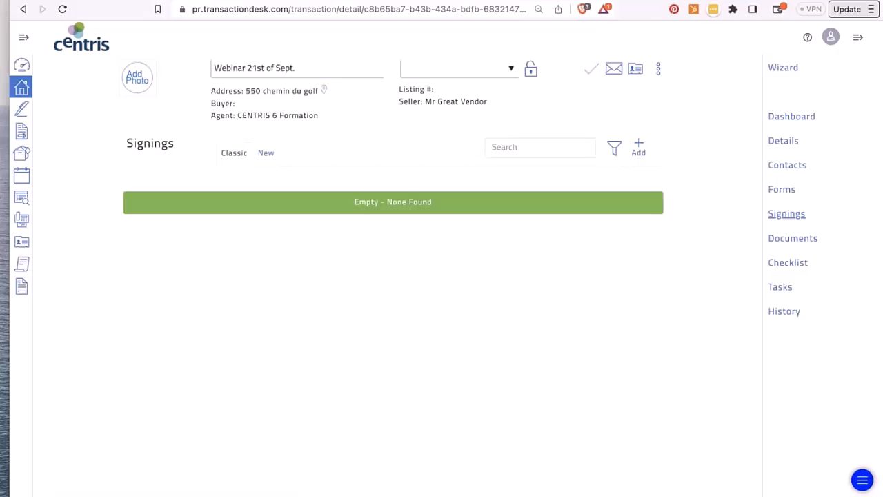
- Show the transaction's Documents page, which is still empty
{"action": "left_click", "coordinate": [790, 240]}
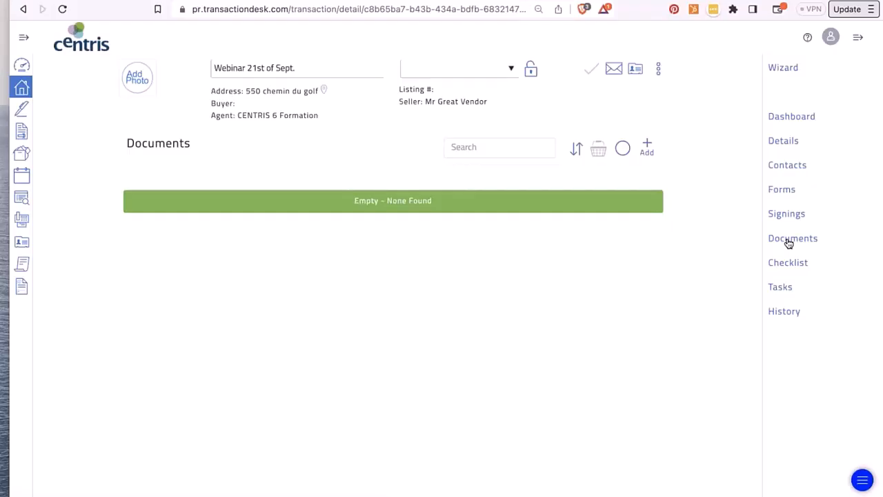
{"action": "left_click", "coordinate": [788, 240]}
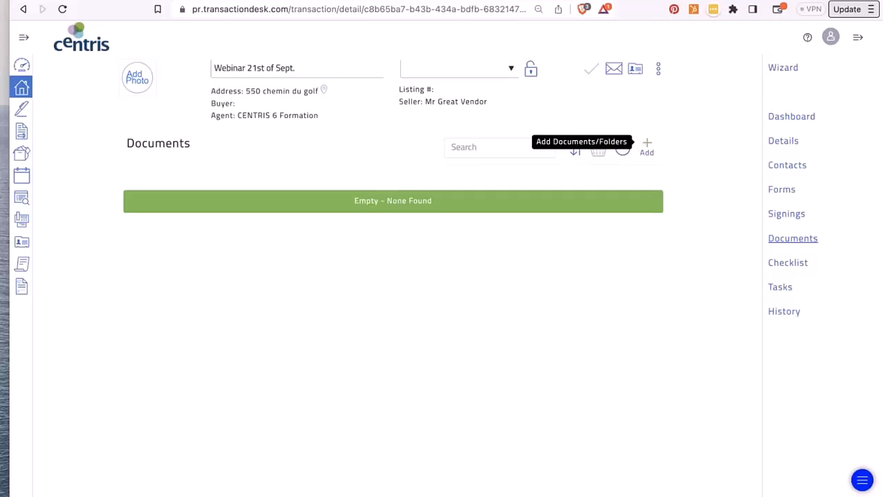
{"action": "left_click", "coordinate": [646, 147]}
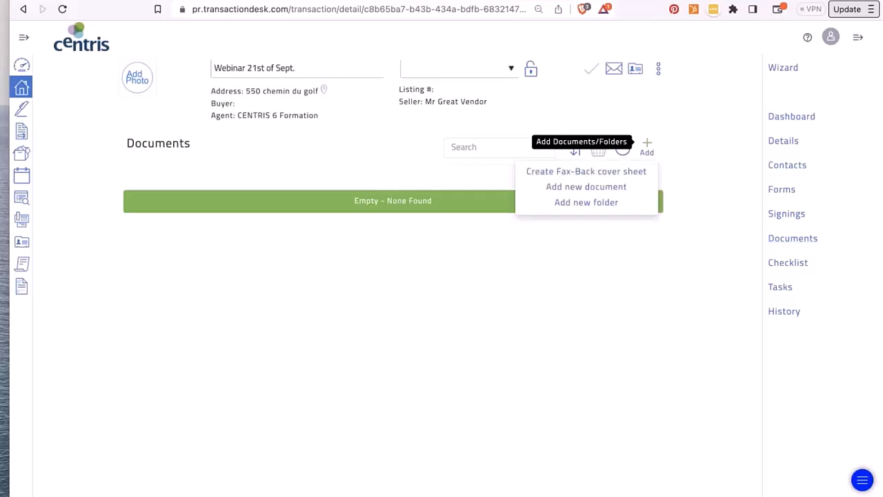
{"action": "left_click", "coordinate": [592, 187]}
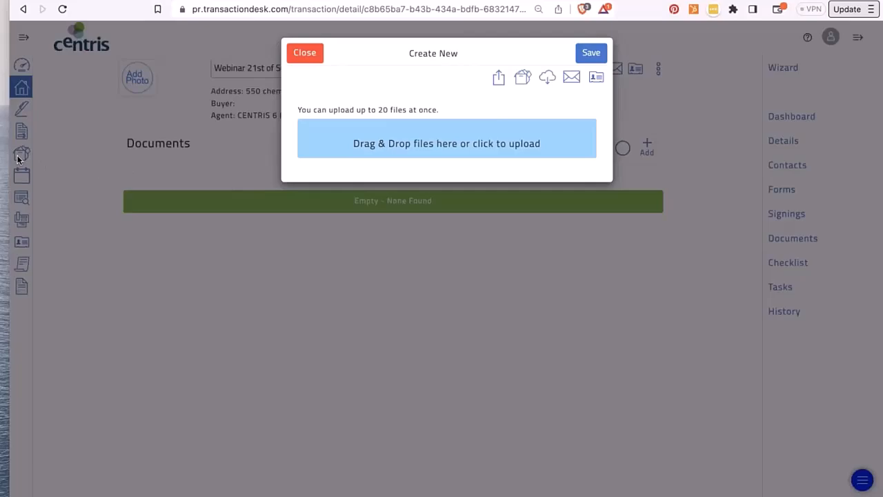
{"action": "left_click", "coordinate": [307, 55]}
- In DocBox, browse the Inbox Folder, then open My Folders
{"action": "left_click", "coordinate": [28, 158]}
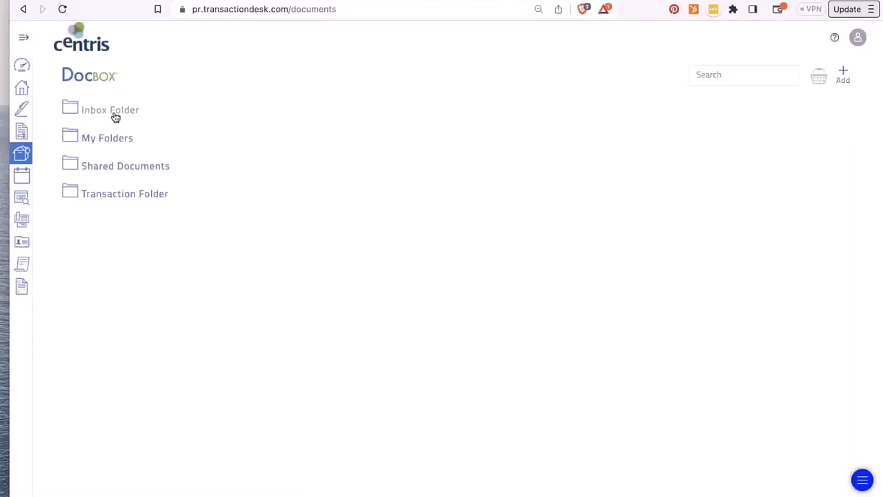
{"action": "left_click", "coordinate": [115, 117]}
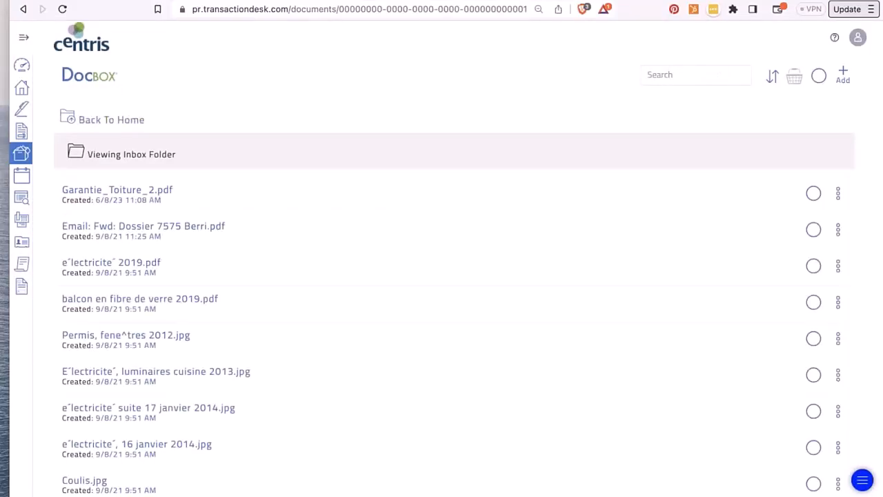
{"action": "scroll", "coordinate": [184, 324], "scroll_direction": "down", "scroll_amount": 15}
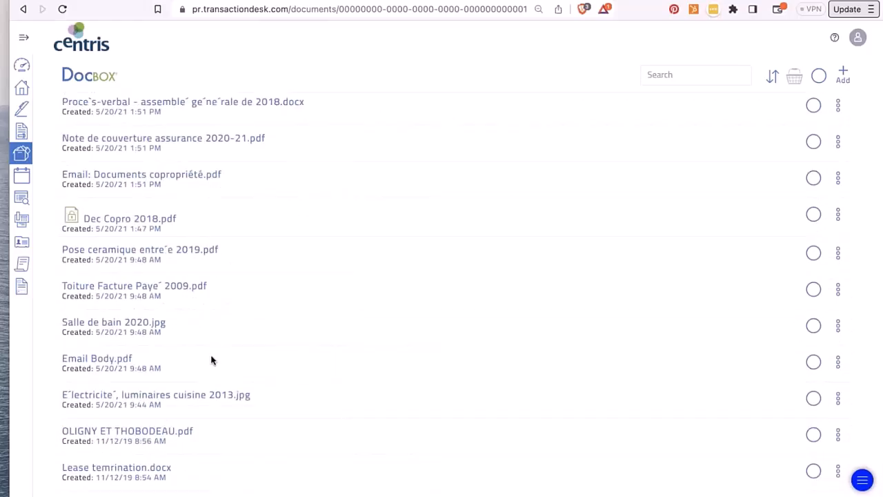
{"action": "scroll", "coordinate": [456, 290], "scroll_direction": "up", "scroll_amount": 15}
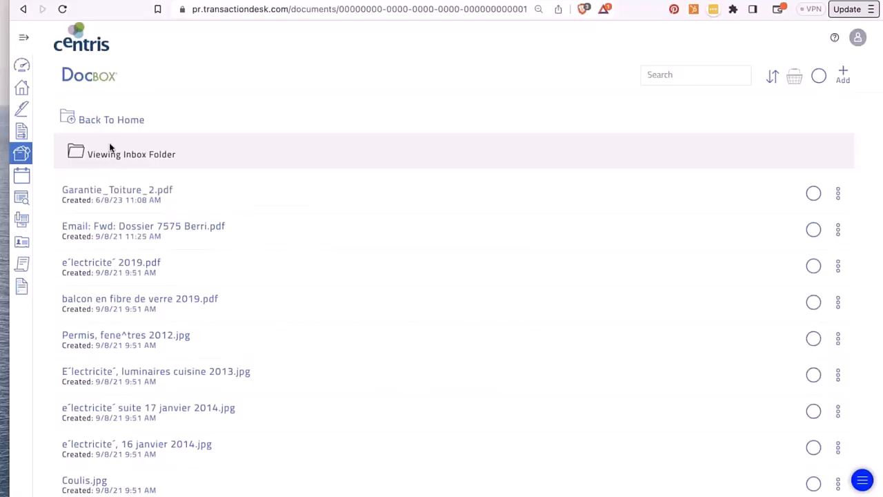
{"action": "left_click", "coordinate": [107, 119]}
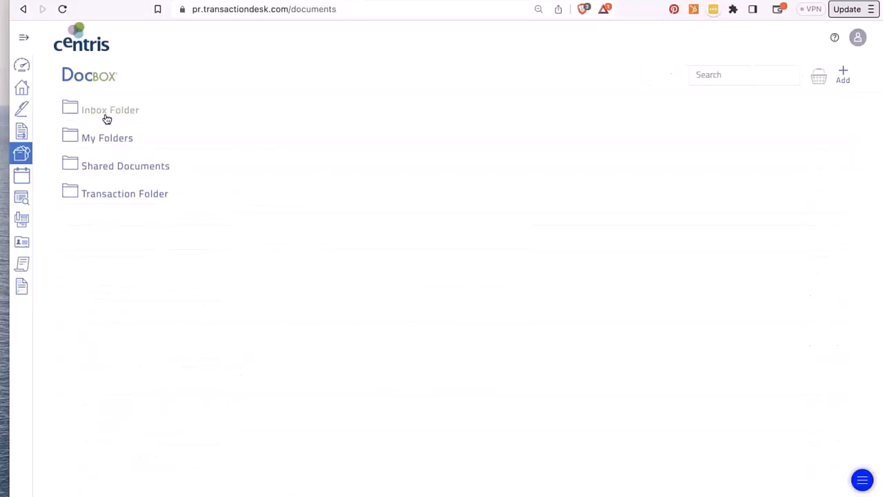
{"action": "left_click", "coordinate": [103, 138]}
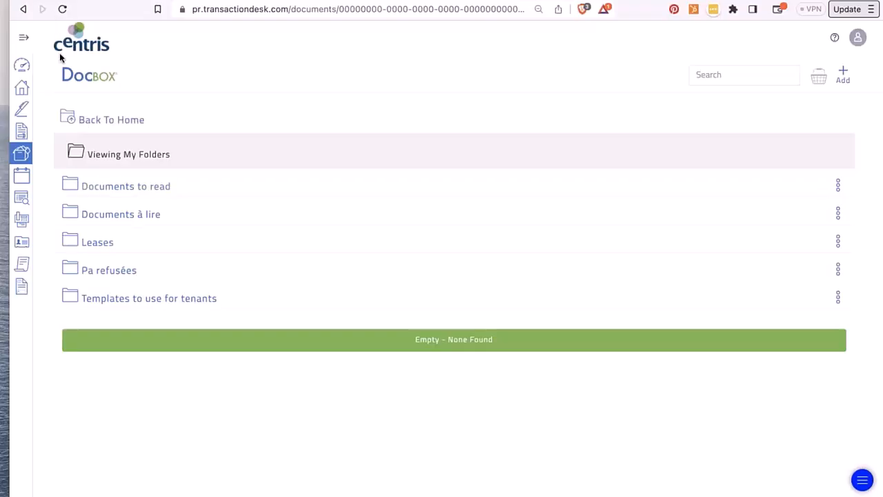
- Browse the Shared Documents and Transaction Folder, then return to the Broker Dashboard
{"action": "left_click", "coordinate": [69, 118]}
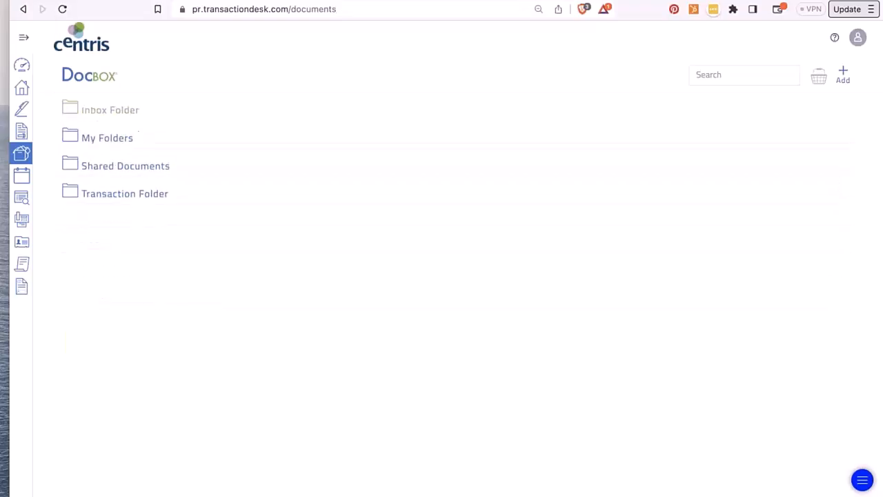
{"action": "left_click", "coordinate": [90, 174]}
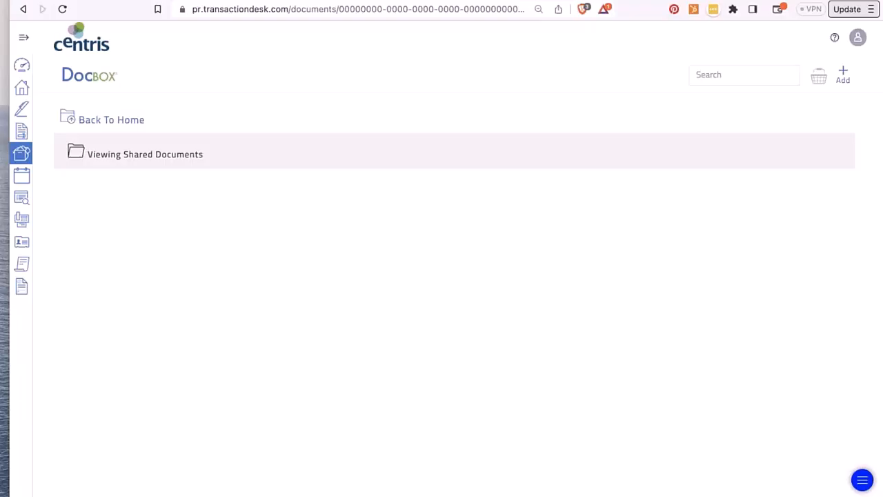
{"action": "left_click", "coordinate": [83, 123]}
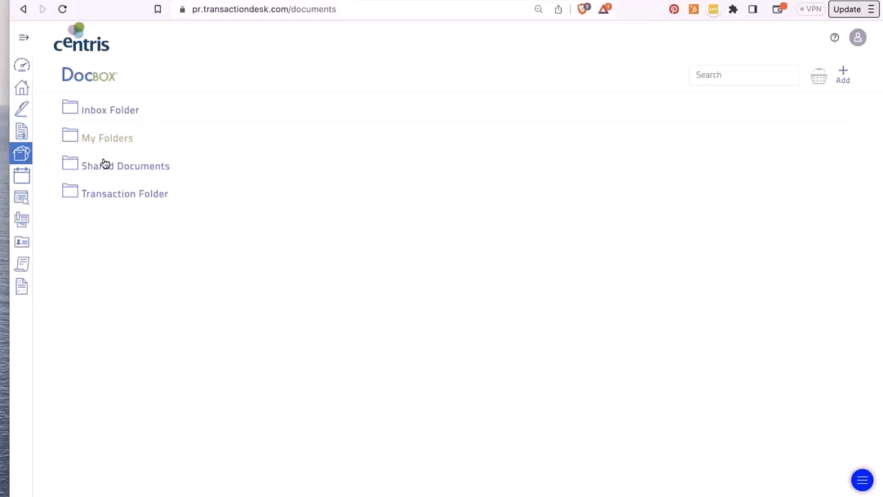
{"action": "left_click", "coordinate": [120, 196]}
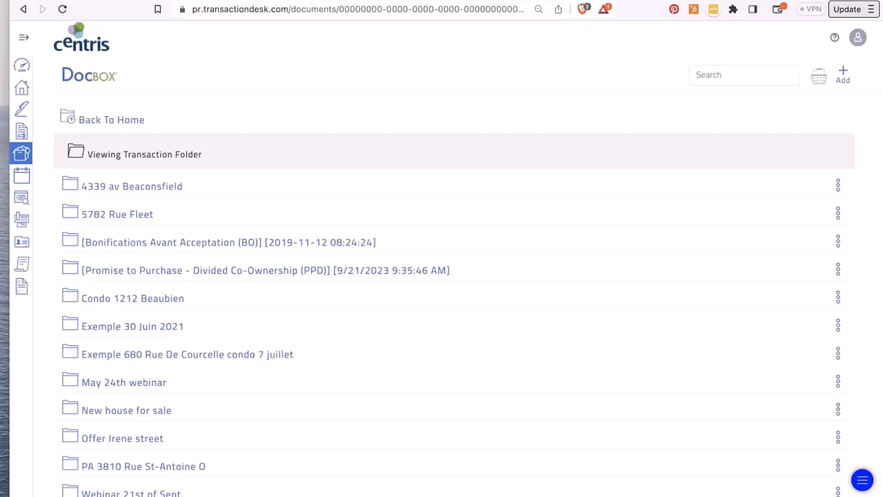
{"action": "scroll", "coordinate": [449, 290], "scroll_direction": "down", "scroll_amount": 2}
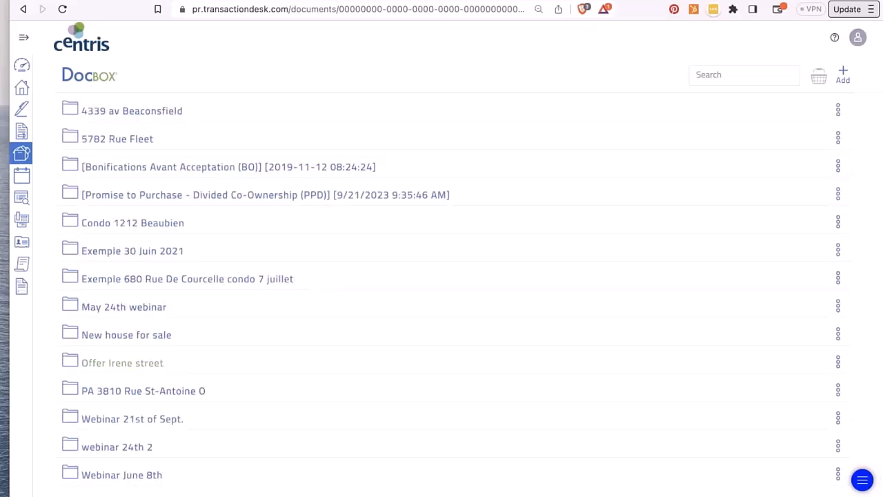
{"action": "scroll", "coordinate": [449, 290], "scroll_direction": "up", "scroll_amount": 2}
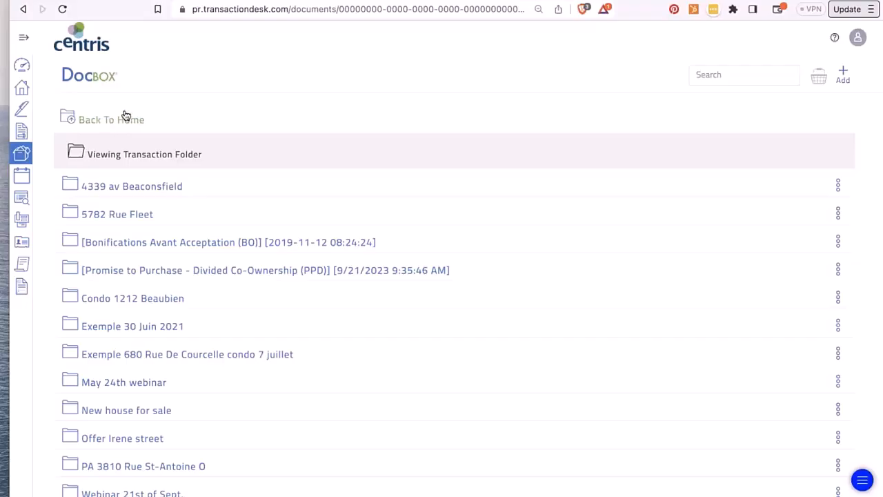
{"action": "left_click", "coordinate": [22, 67]}
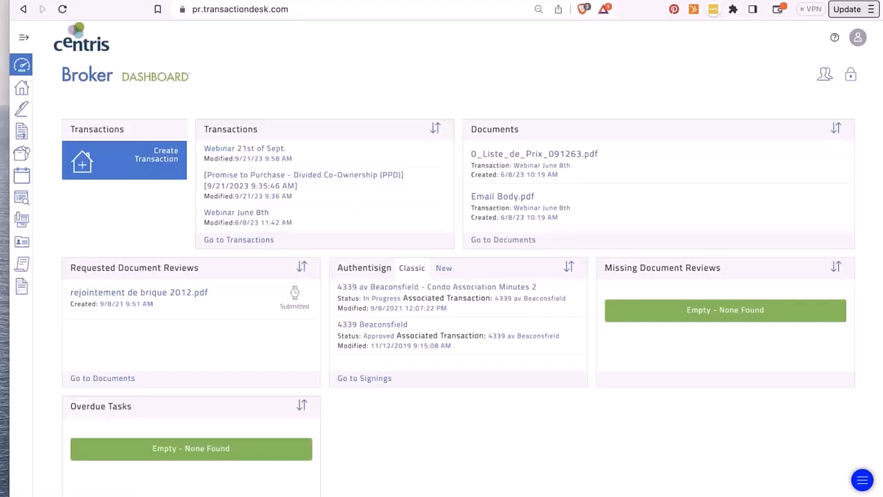
- In the Webinar 21st of Sept. transaction, add a new document copied from the DocBox Inbox Folder
{"action": "left_click", "coordinate": [224, 154]}
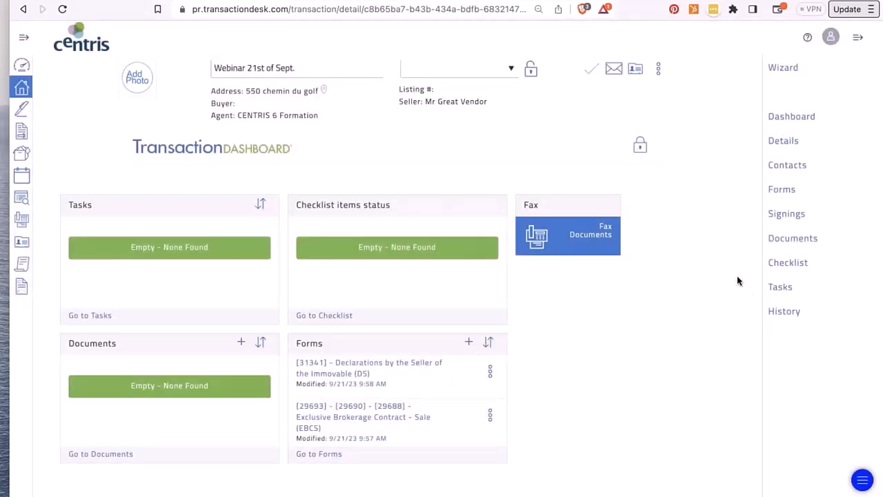
{"action": "left_click", "coordinate": [787, 243]}
{"action": "left_click", "coordinate": [647, 146]}
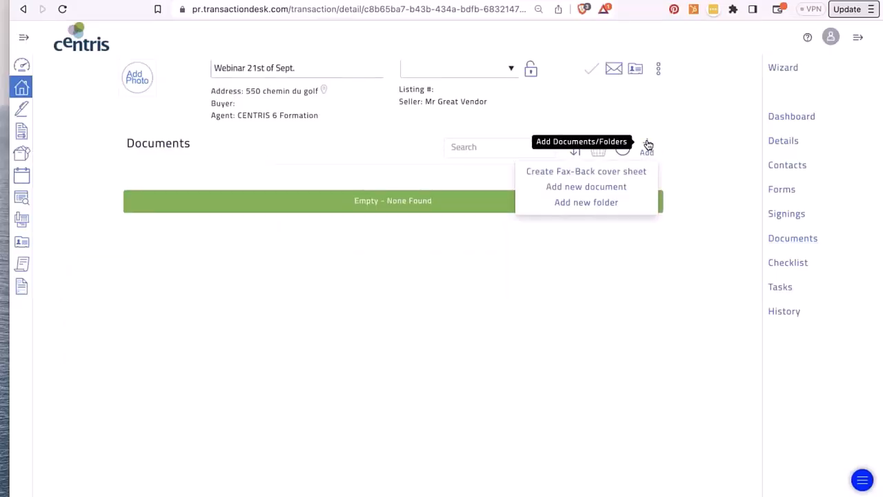
{"action": "left_click", "coordinate": [607, 186]}
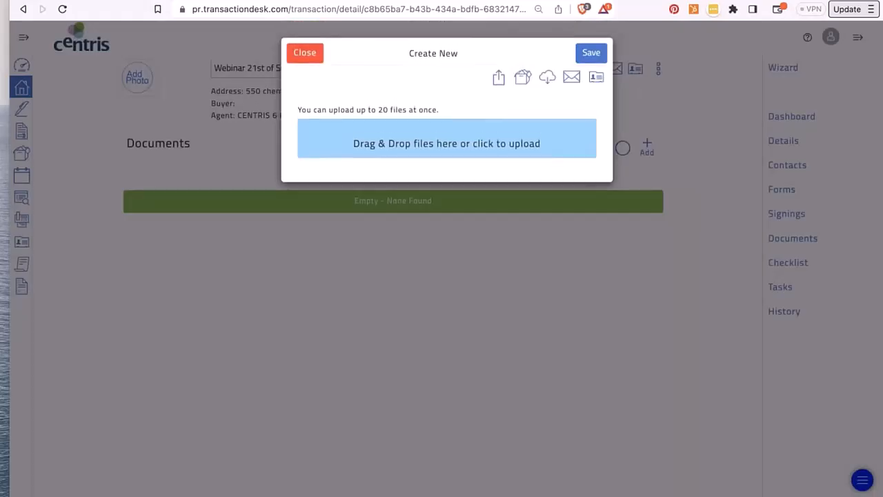
{"action": "left_click", "coordinate": [525, 77]}
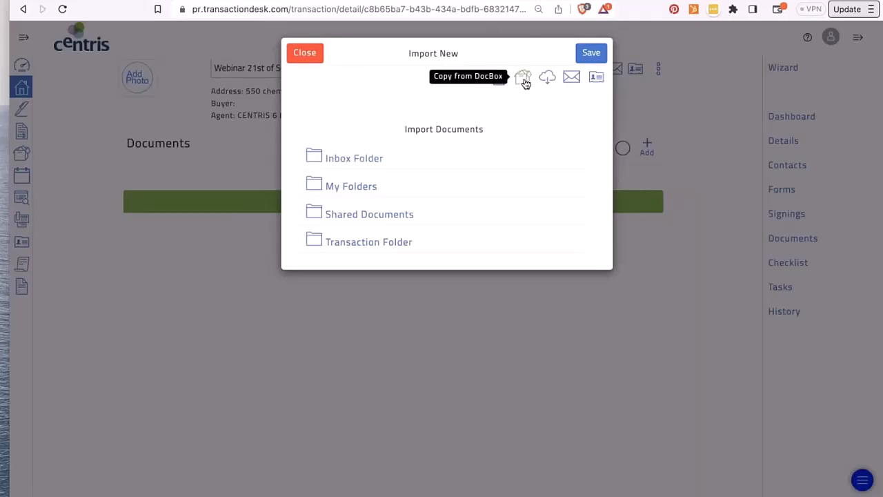
{"action": "left_click", "coordinate": [354, 160]}
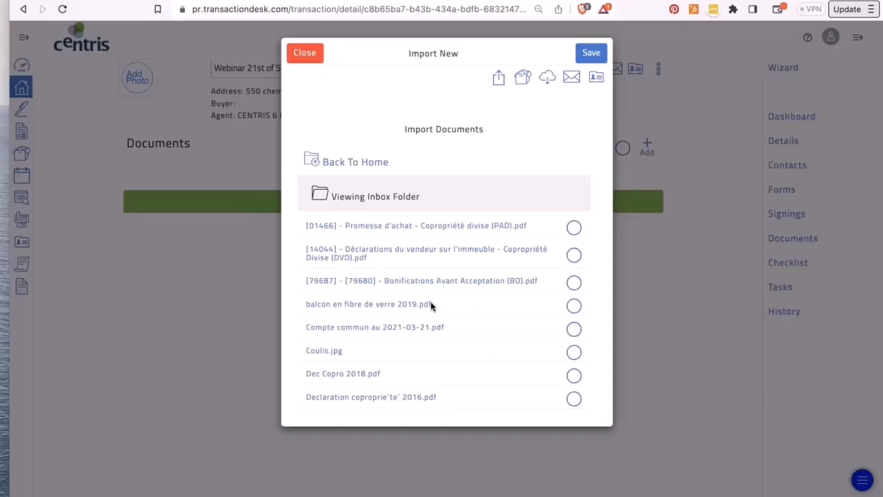
- Import balcon en fibre de verre 2019, luminaires cuisine 2013, Garantie_Toiture_2, and both municipal tax PDFs; open Garantie_Toiture_2
{"action": "left_click", "coordinate": [575, 305]}
{"action": "scroll", "coordinate": [577, 310], "scroll_direction": "down", "scroll_amount": 4}
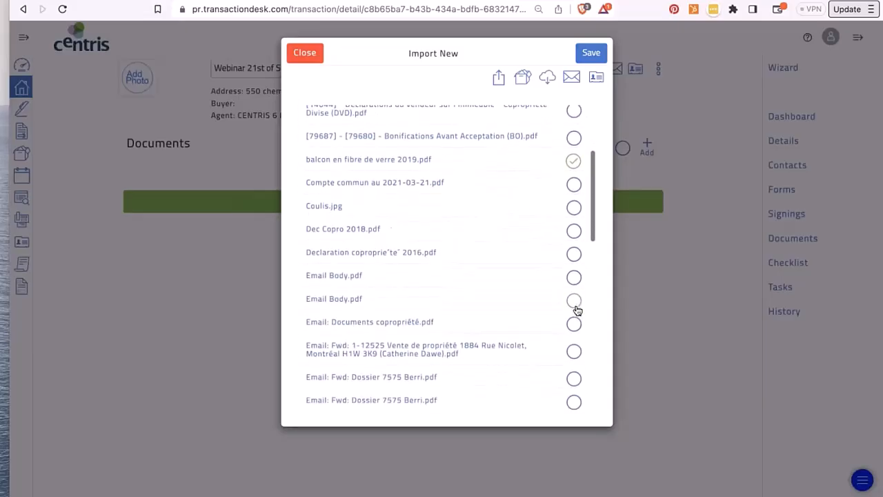
{"action": "scroll", "coordinate": [577, 310], "scroll_direction": "down", "scroll_amount": 6}
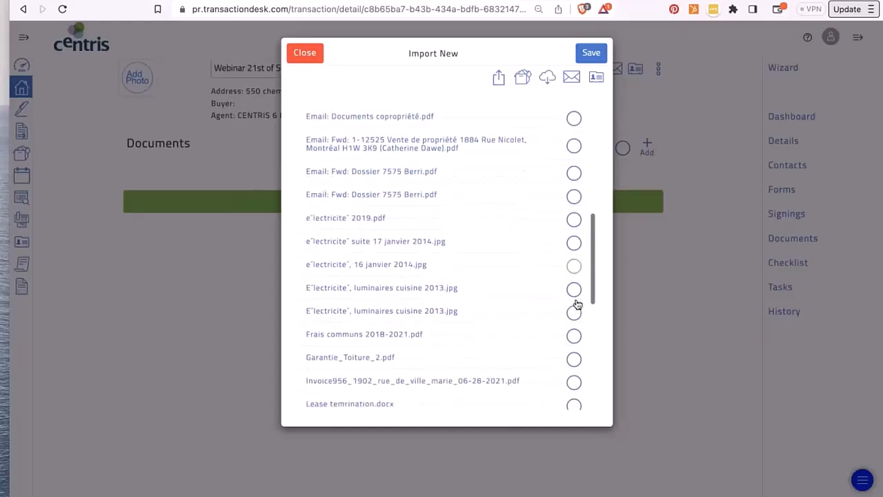
{"action": "left_click", "coordinate": [574, 288]}
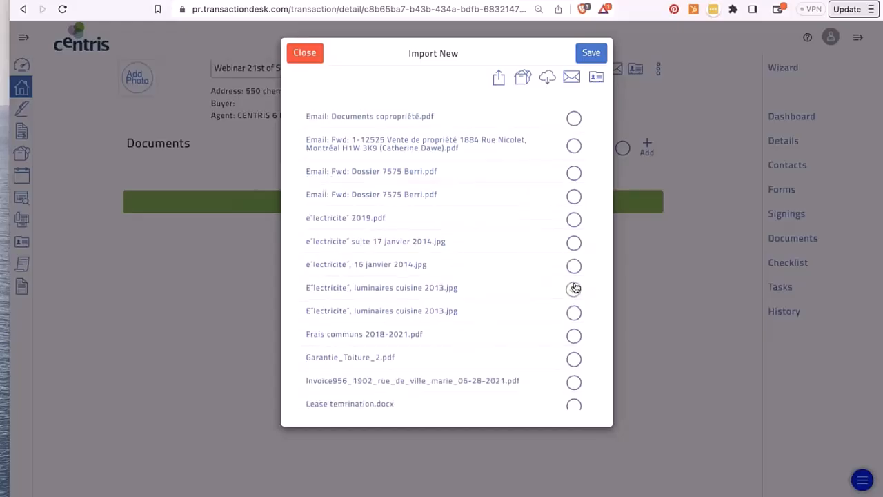
{"action": "left_click", "coordinate": [575, 358]}
{"action": "scroll", "coordinate": [575, 364], "scroll_direction": "down", "scroll_amount": 4}
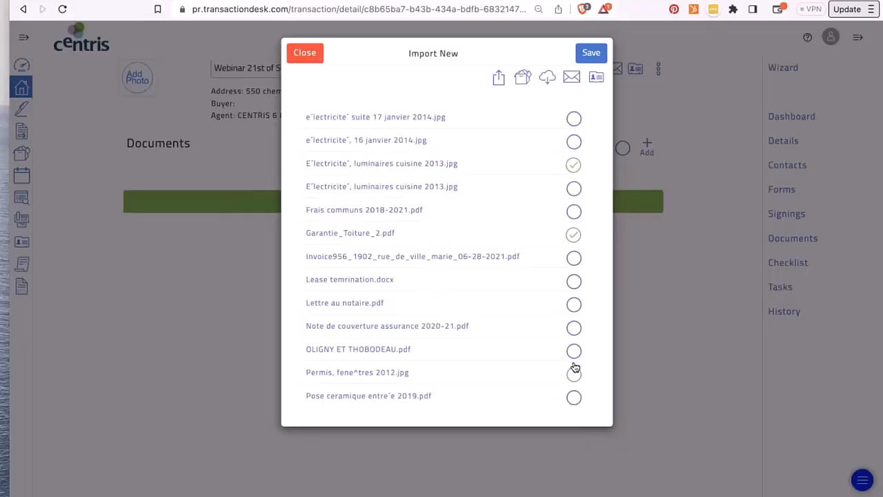
{"action": "scroll", "coordinate": [575, 367], "scroll_direction": "down", "scroll_amount": 7}
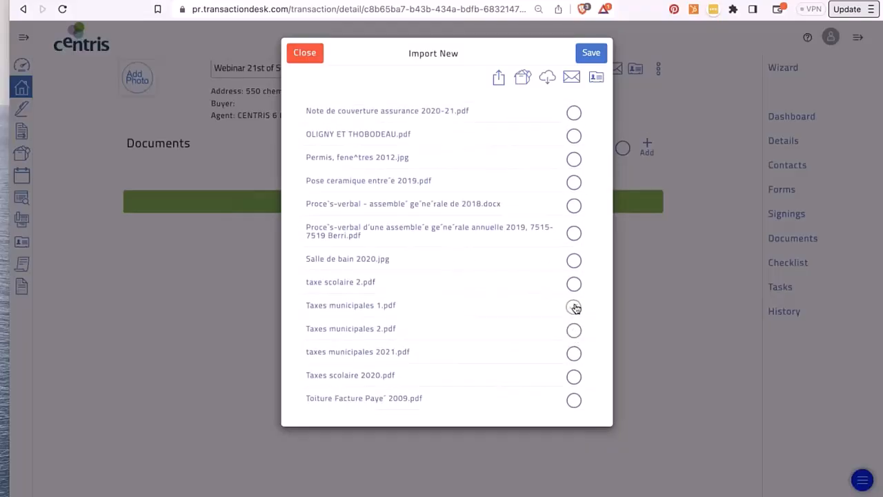
{"action": "left_click", "coordinate": [575, 308]}
{"action": "left_click", "coordinate": [577, 355]}
{"action": "left_click", "coordinate": [591, 54]}
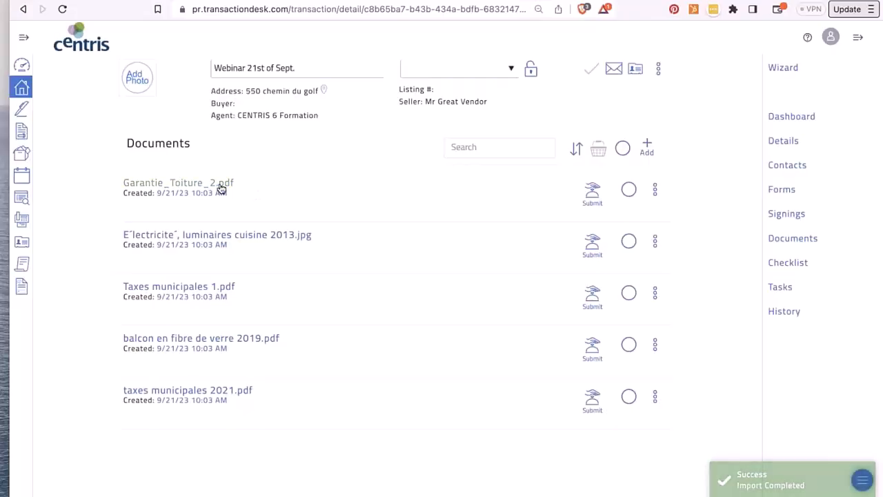
{"action": "left_click", "coordinate": [221, 183]}
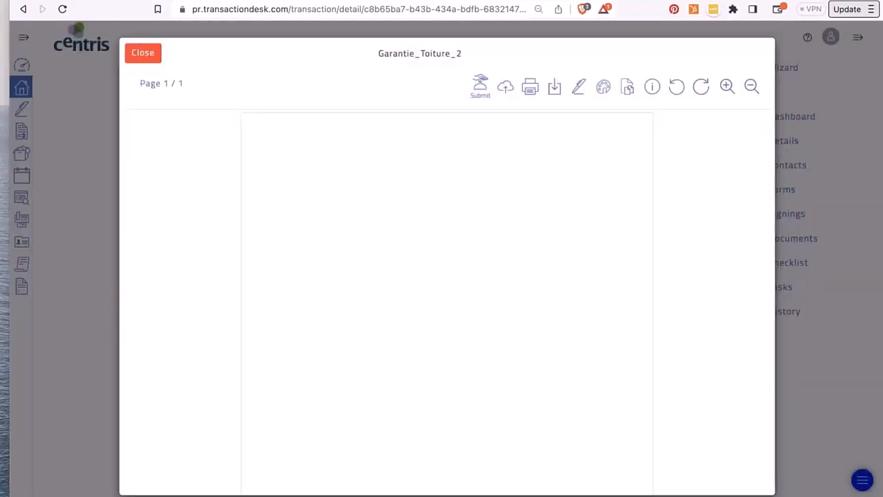
- Submit Garantie_Toiture_2 for review and confirm with Yes
{"action": "scroll", "coordinate": [360, 346], "scroll_direction": "down", "scroll_amount": 5}
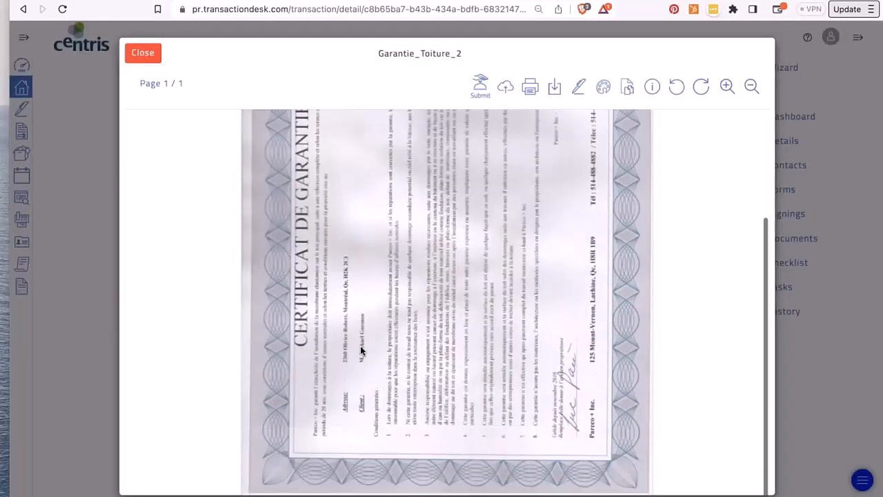
{"action": "scroll", "coordinate": [360, 349], "scroll_direction": "up", "scroll_amount": 5}
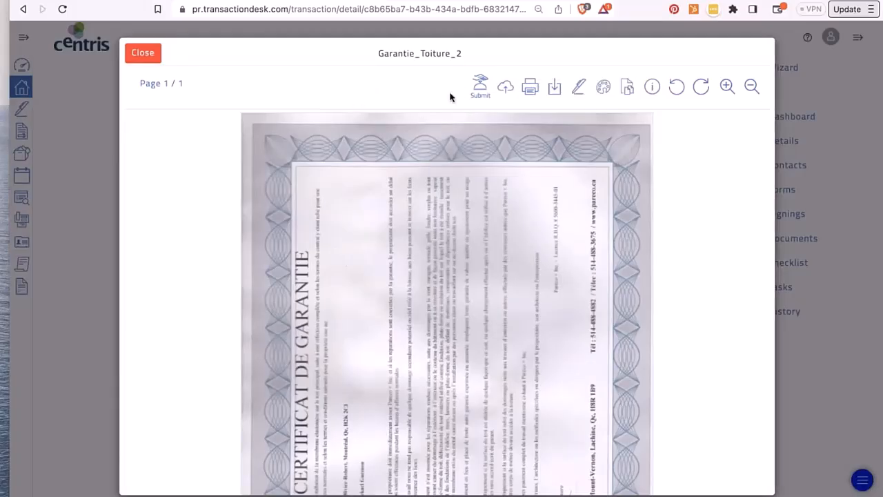
{"action": "left_click", "coordinate": [481, 84]}
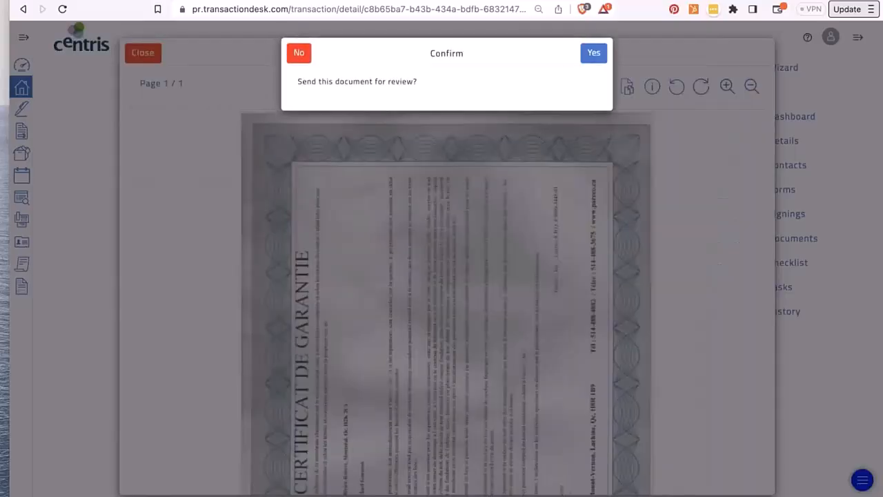
{"action": "left_click", "coordinate": [594, 53]}
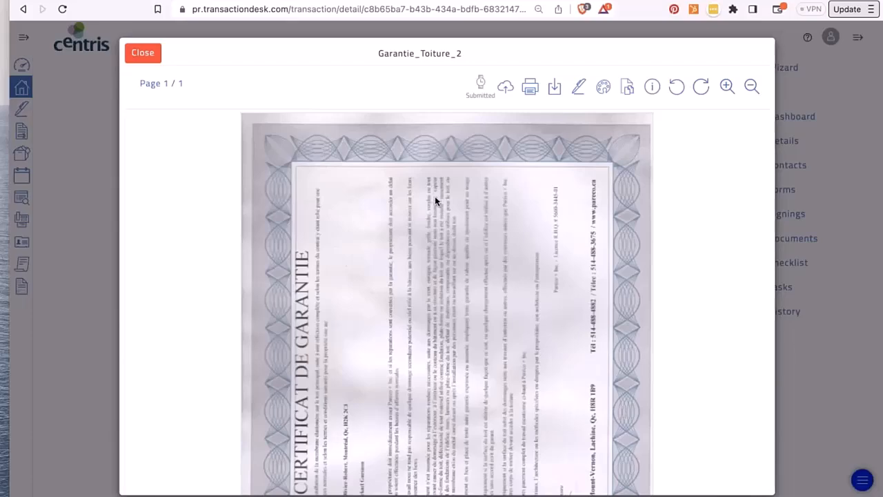
{"action": "scroll", "coordinate": [470, 151], "scroll_direction": "down", "scroll_amount": 1}
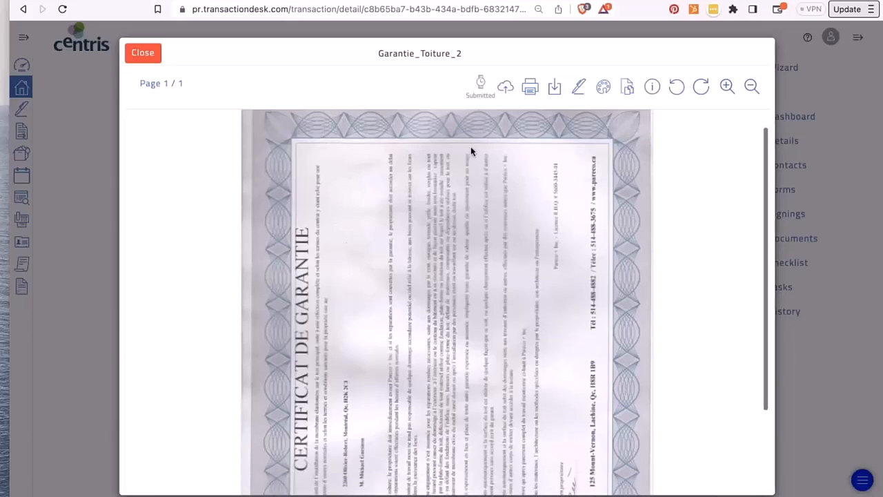
- Check the Copy to Cloud options, then highlight a block of text on the certificate
{"action": "left_click", "coordinate": [506, 88]}
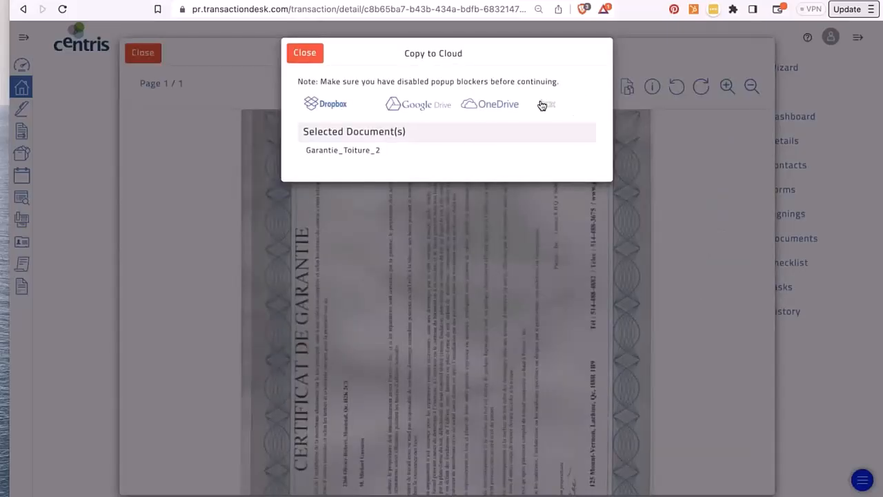
{"action": "left_click", "coordinate": [305, 54]}
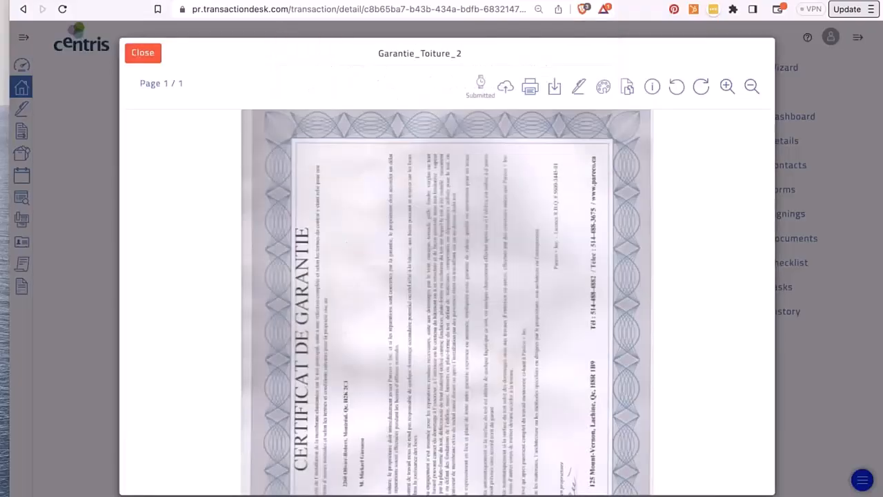
{"action": "left_click", "coordinate": [604, 89]}
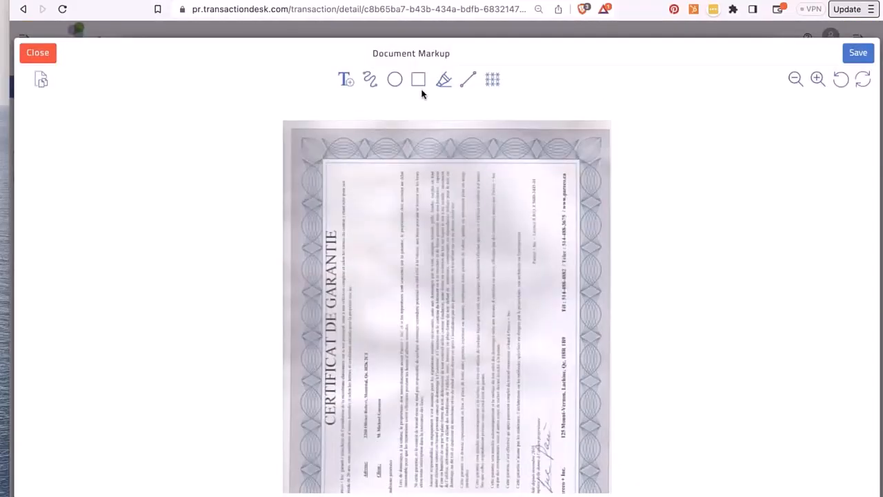
{"action": "left_click", "coordinate": [445, 81]}
{"action": "mouse_move", "coordinate": [365, 392]}
{"action": "left_mouse_down"}
{"action": "mouse_move", "coordinate": [399, 222]}
{"action": "mouse_move", "coordinate": [481, 242]}
{"action": "left_mouse_up"}
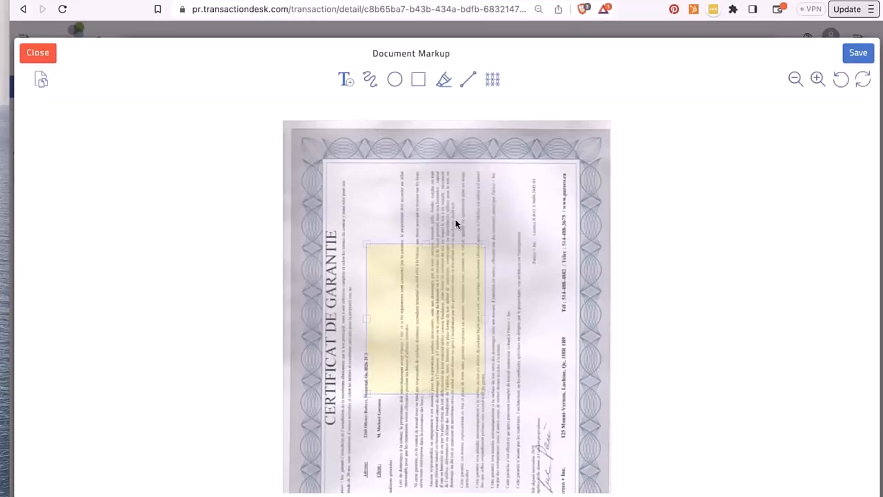
- Undo all markup and move the certificate into the Document Slicer
{"action": "left_click", "coordinate": [843, 81]}
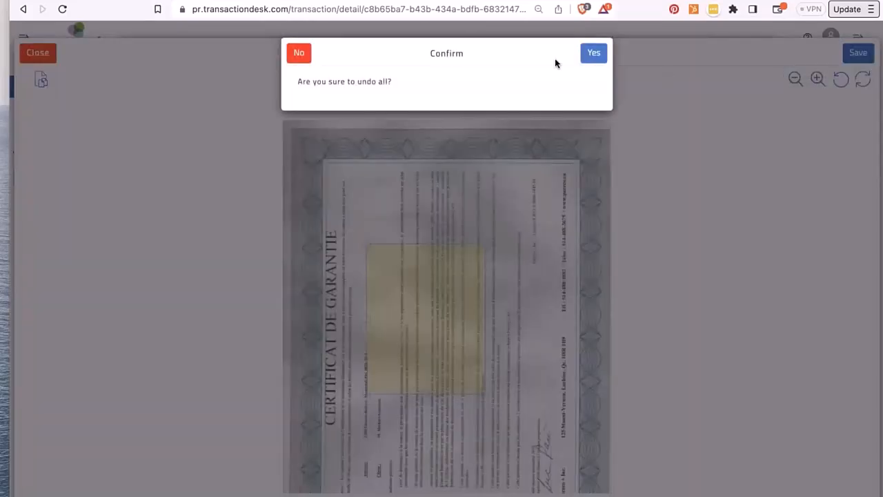
{"action": "left_click", "coordinate": [594, 53]}
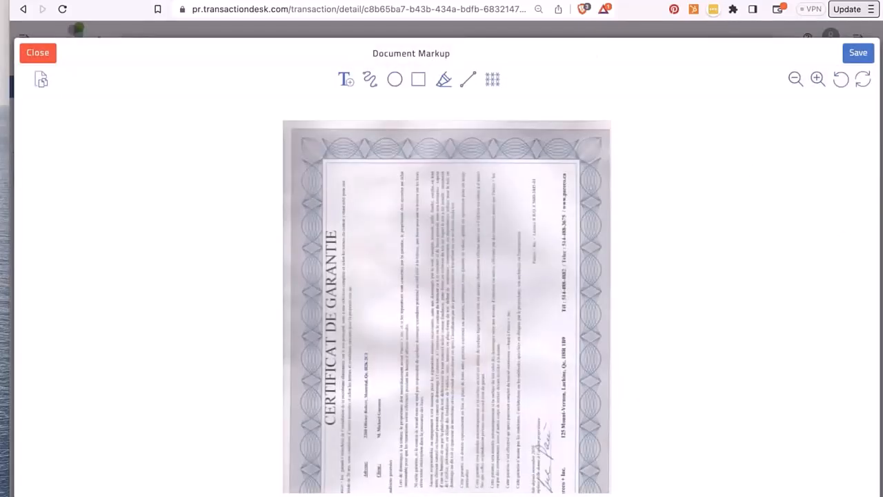
{"action": "left_click", "coordinate": [41, 81]}
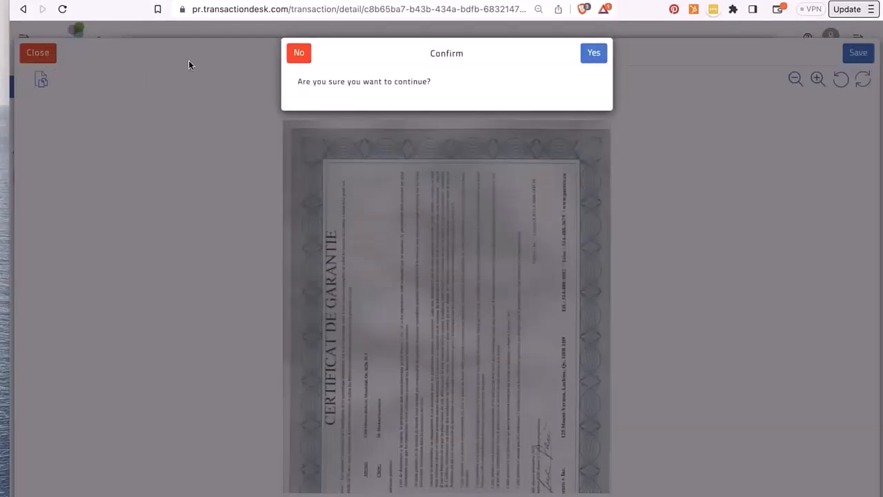
{"action": "left_click", "coordinate": [594, 58]}
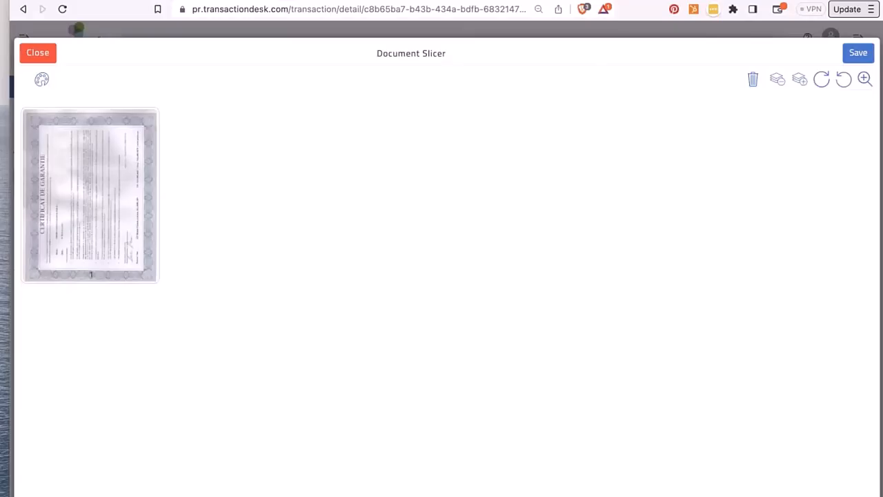
- Rotate page 1 clockwise and try saving; the review status blocks the change
{"action": "left_click", "coordinate": [822, 79]}
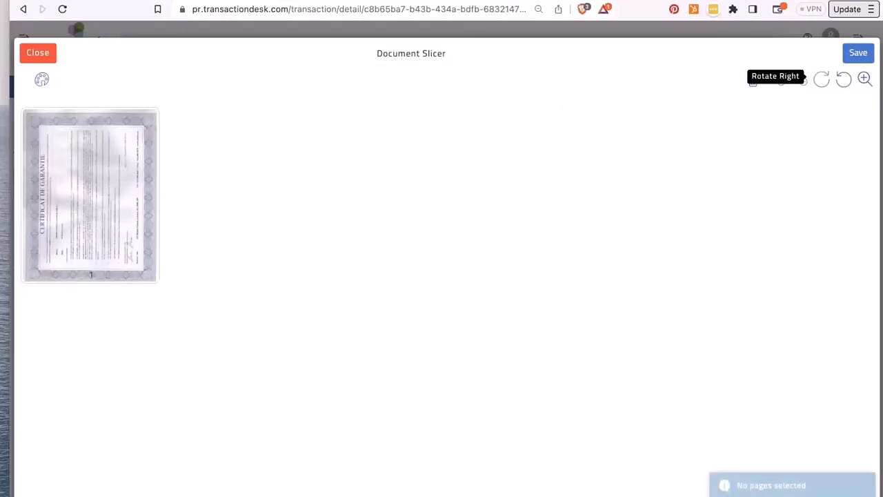
{"action": "left_click", "coordinate": [126, 239]}
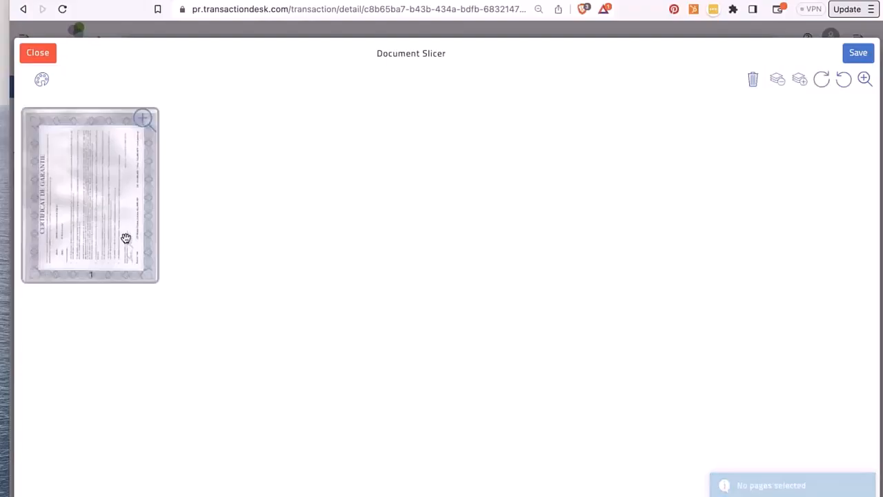
{"action": "left_click", "coordinate": [821, 79]}
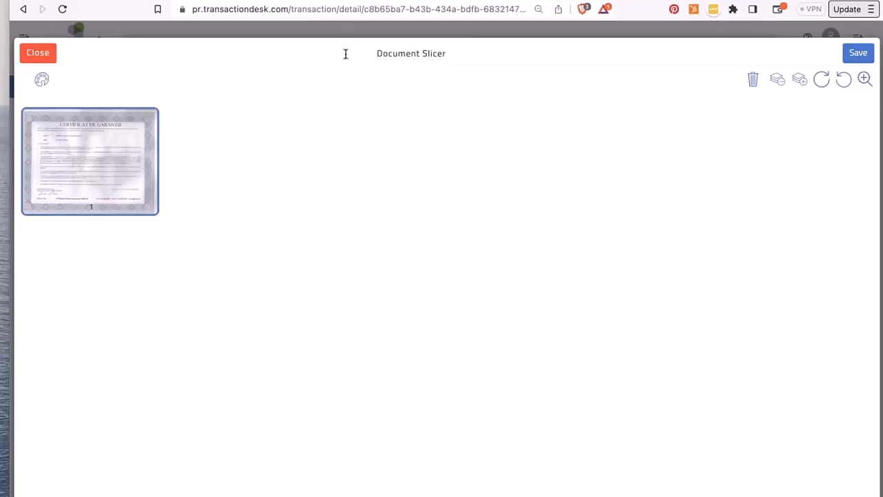
{"action": "left_click", "coordinate": [858, 53]}
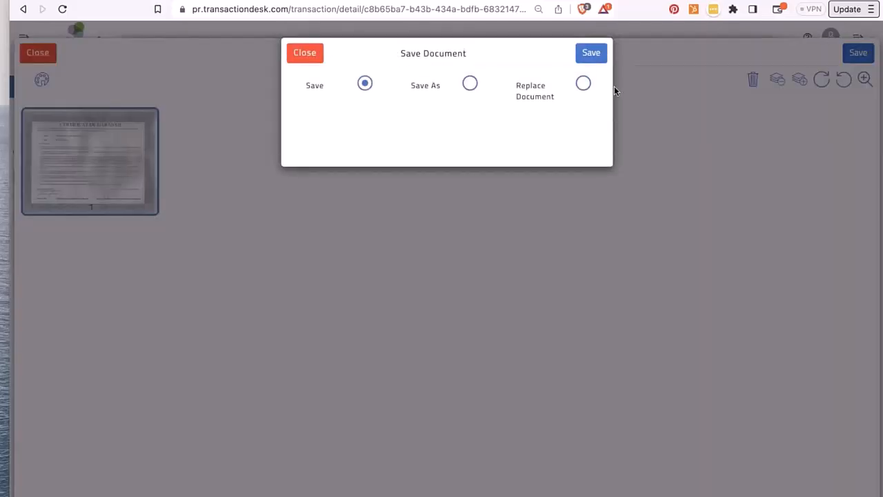
{"action": "left_click", "coordinate": [591, 54]}
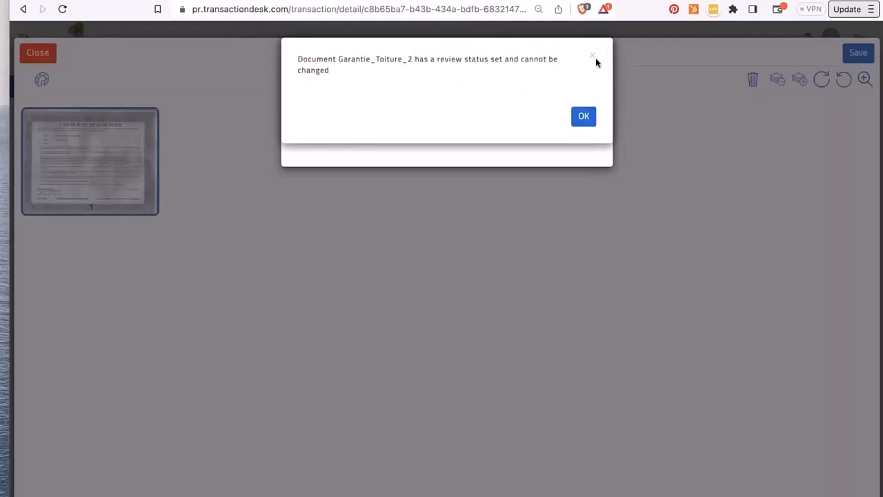
{"action": "left_click", "coordinate": [585, 119]}
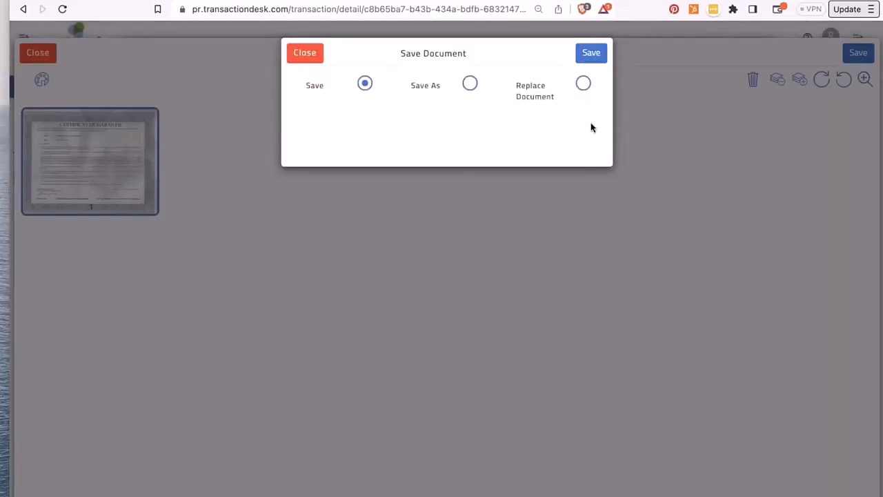
{"action": "left_click", "coordinate": [310, 55]}
- Attempt switching to Markup, then close the Slicer without saving the changes
{"action": "left_click", "coordinate": [42, 79]}
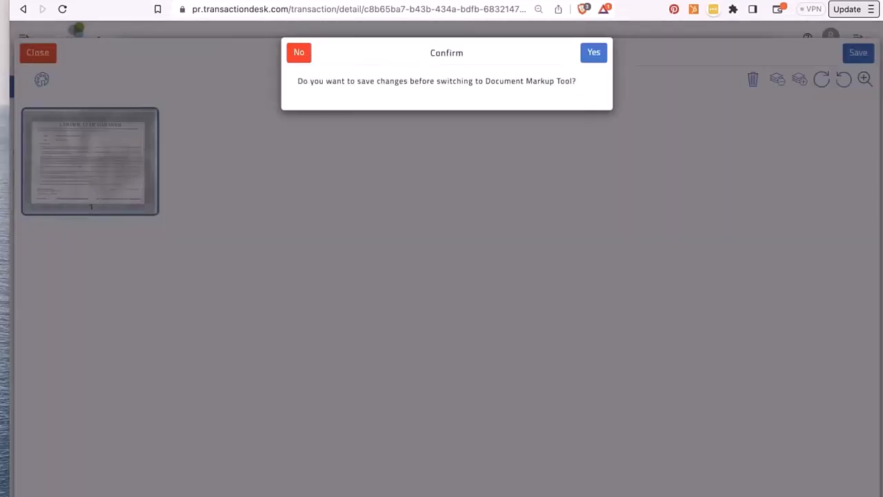
{"action": "left_click", "coordinate": [596, 53]}
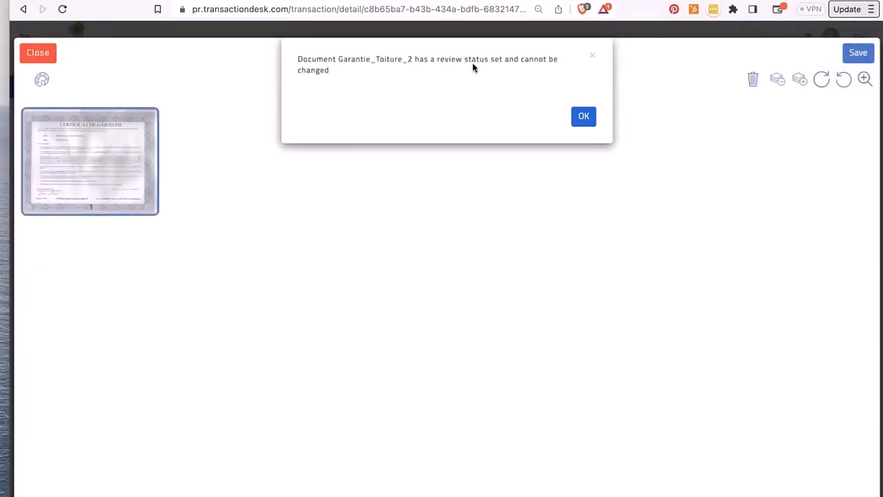
{"action": "left_click", "coordinate": [593, 57]}
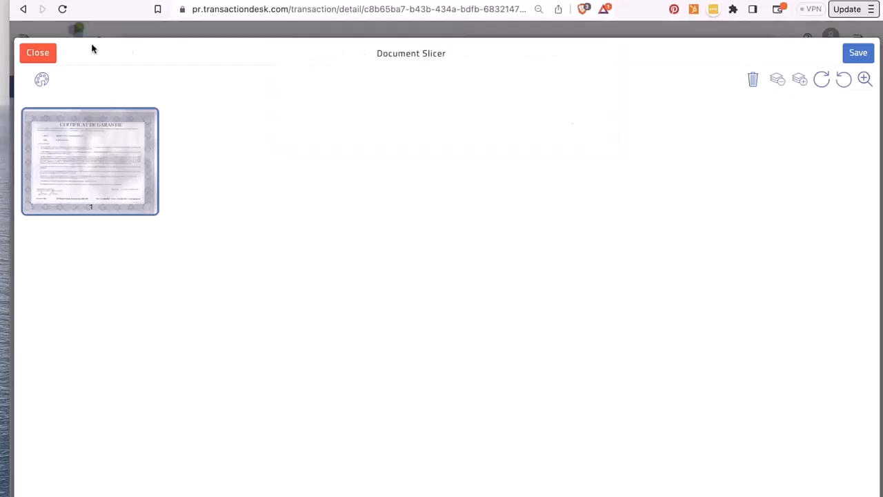
{"action": "left_click", "coordinate": [38, 53]}
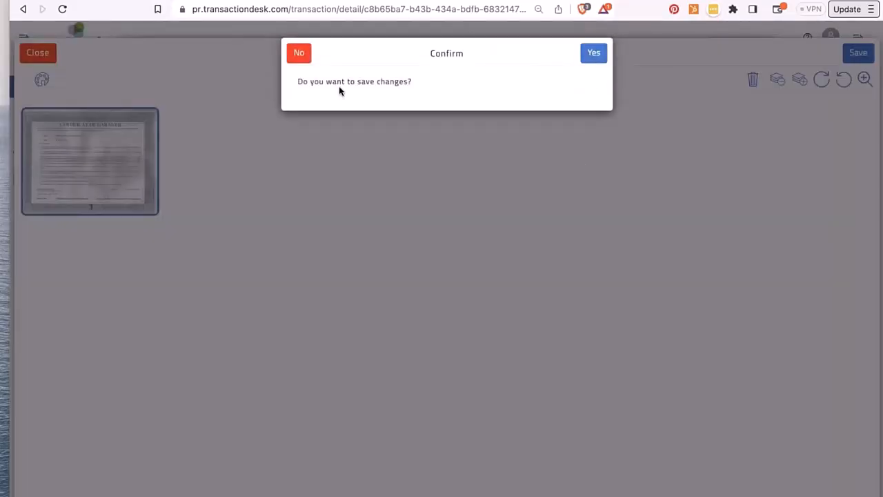
{"action": "left_click", "coordinate": [595, 58]}
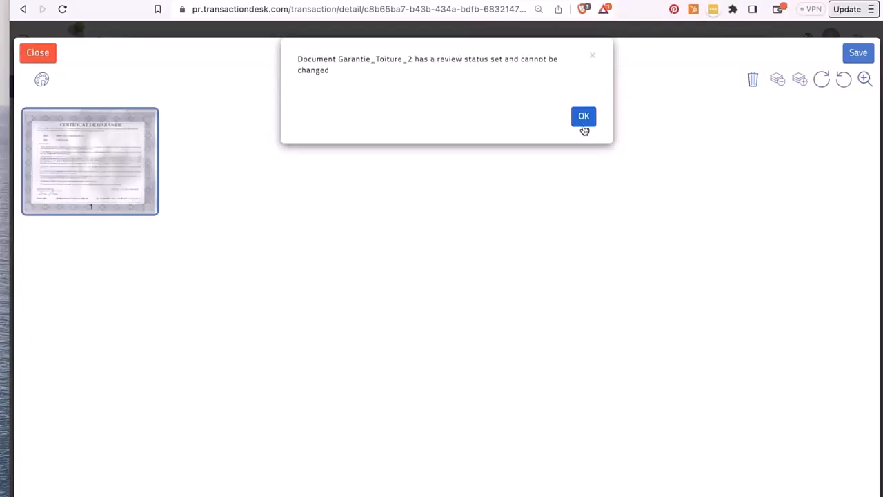
{"action": "left_click", "coordinate": [583, 122]}
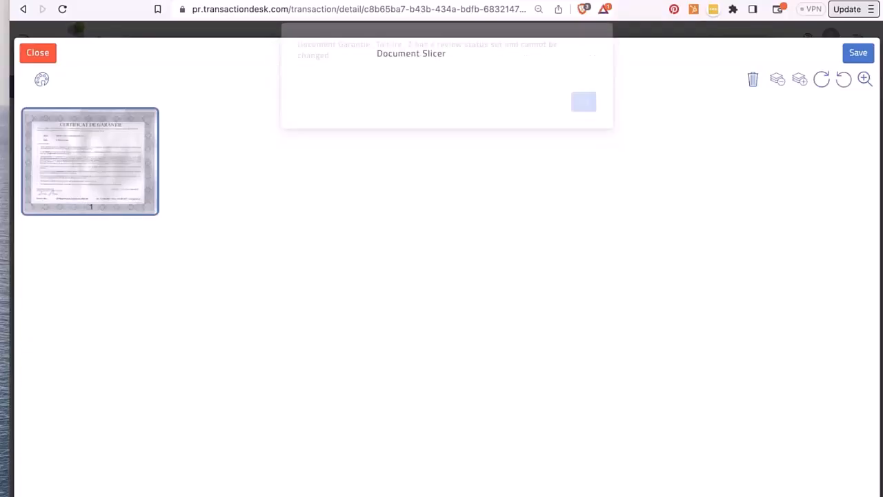
{"action": "left_click", "coordinate": [40, 53]}
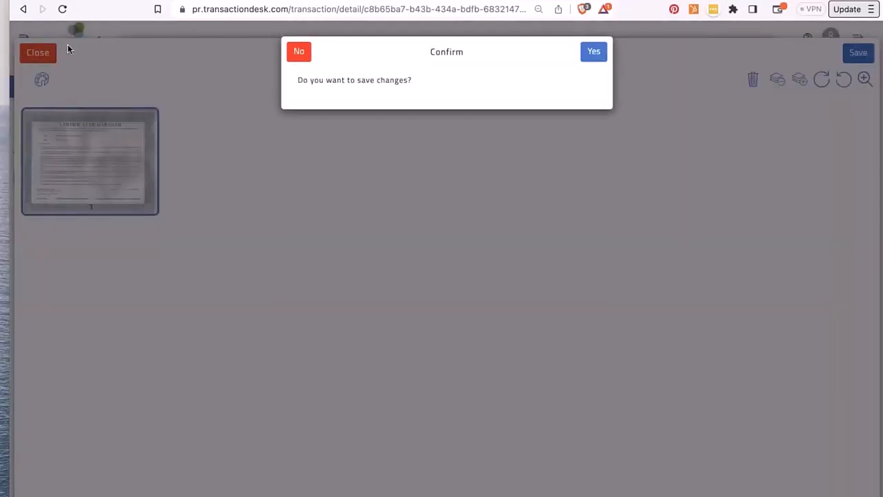
{"action": "left_click", "coordinate": [299, 54]}
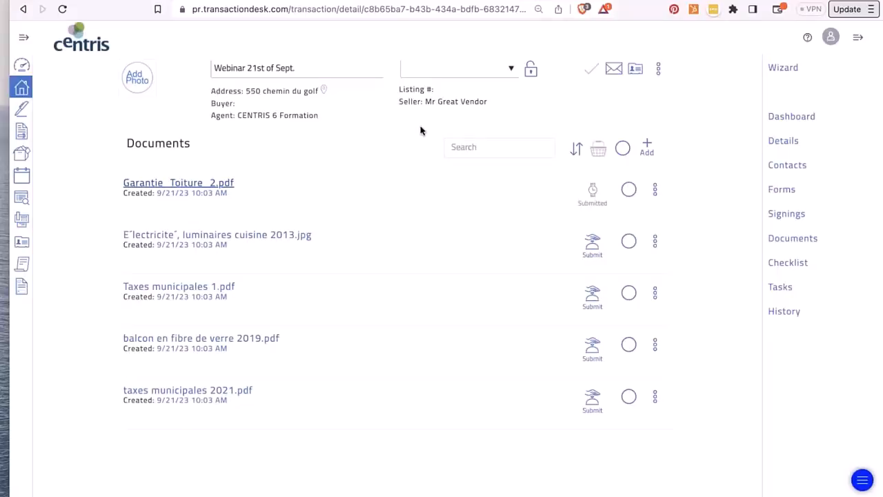
- Remove Garantie_Toiture_2 from the review queue and reopen it in the viewer
{"action": "left_click", "coordinate": [592, 196]}
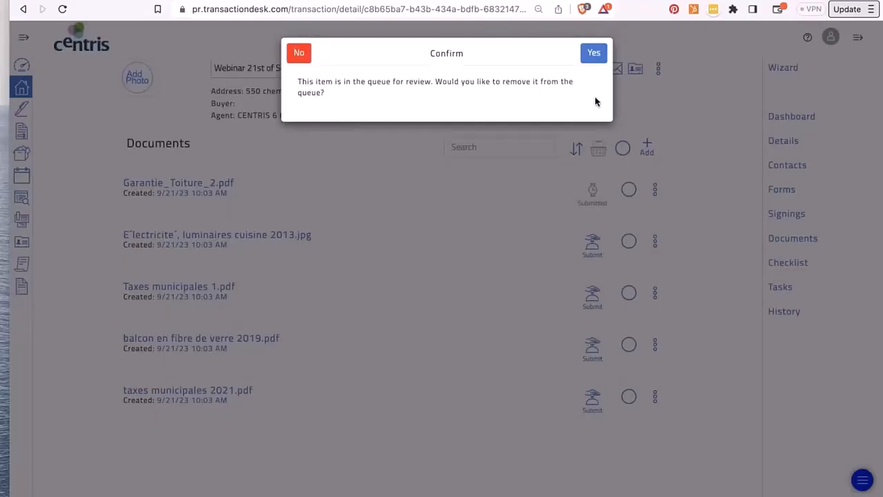
{"action": "left_click", "coordinate": [593, 55]}
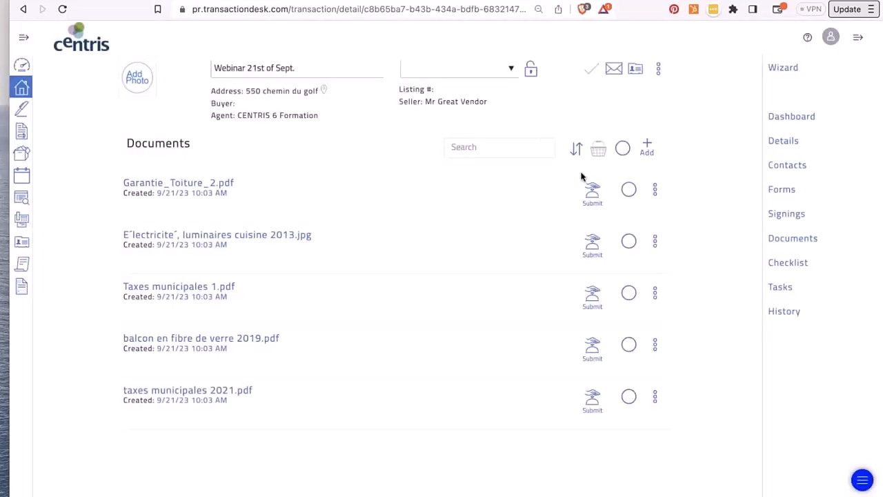
{"action": "left_click", "coordinate": [169, 183]}
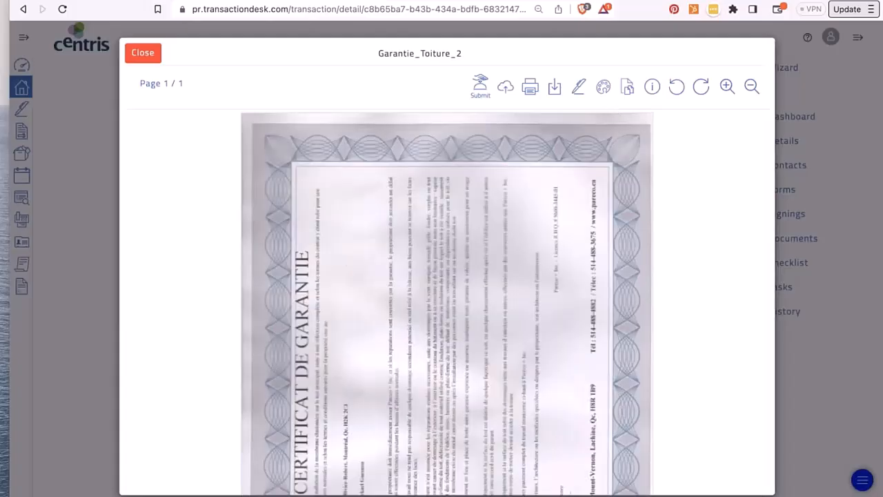
- Rotate page 1 of Garantie_Toiture_2 right into landscape in the Document Slicer and save it
{"action": "scroll", "coordinate": [404, 142], "scroll_direction": "down", "scroll_amount": 1}
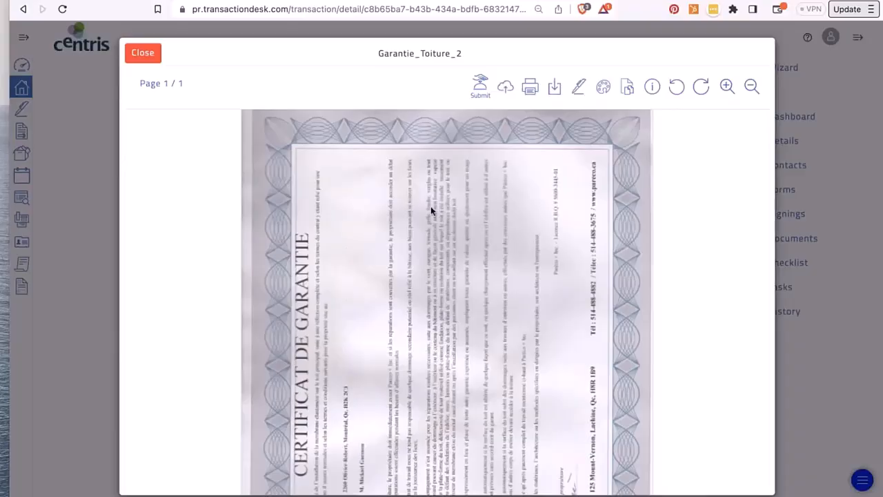
{"action": "left_click", "coordinate": [530, 86]}
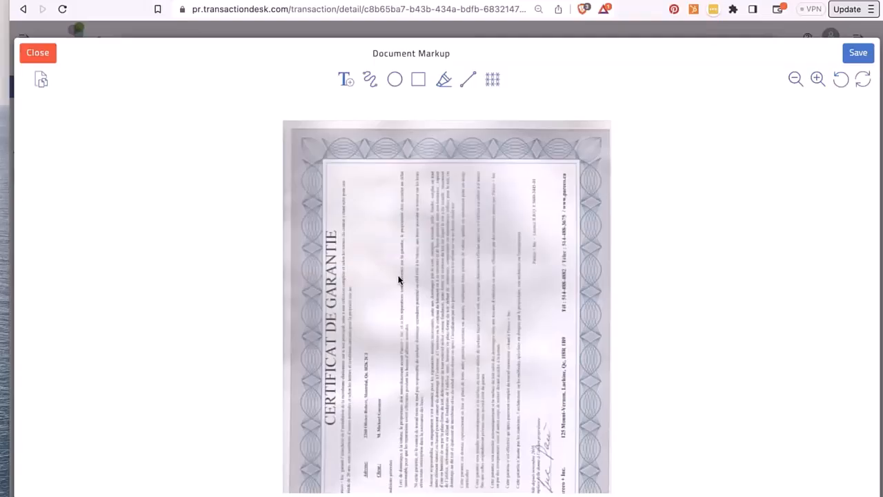
{"action": "left_click", "coordinate": [42, 89]}
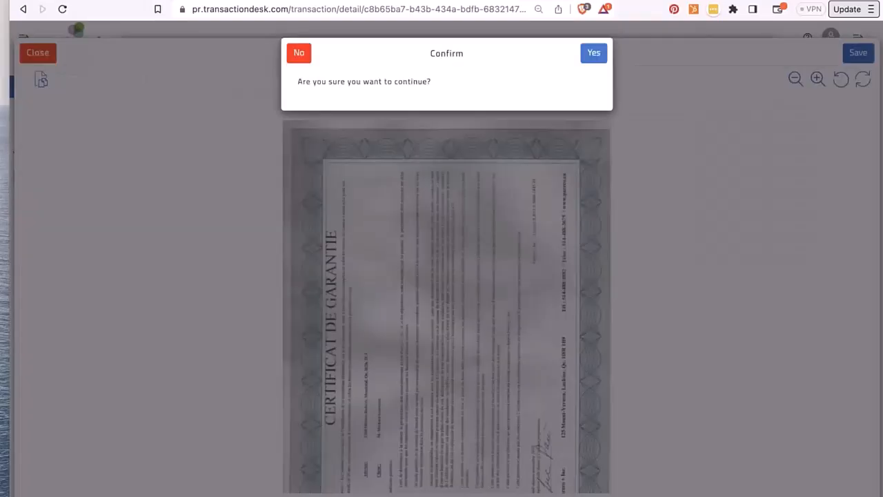
{"action": "left_click", "coordinate": [593, 53]}
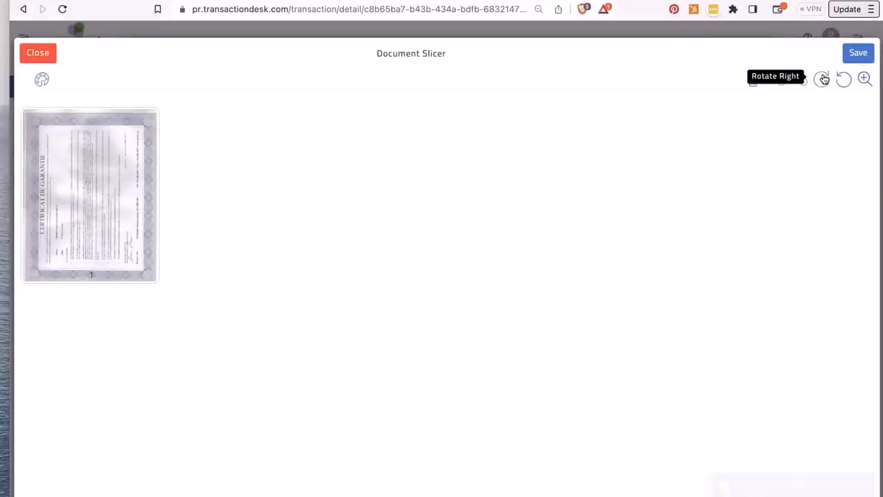
{"action": "left_click", "coordinate": [60, 221]}
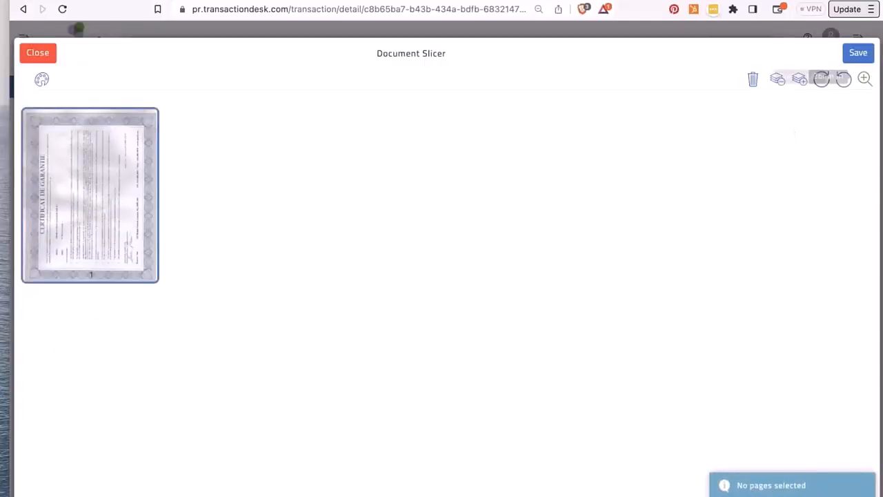
{"action": "left_click", "coordinate": [821, 78]}
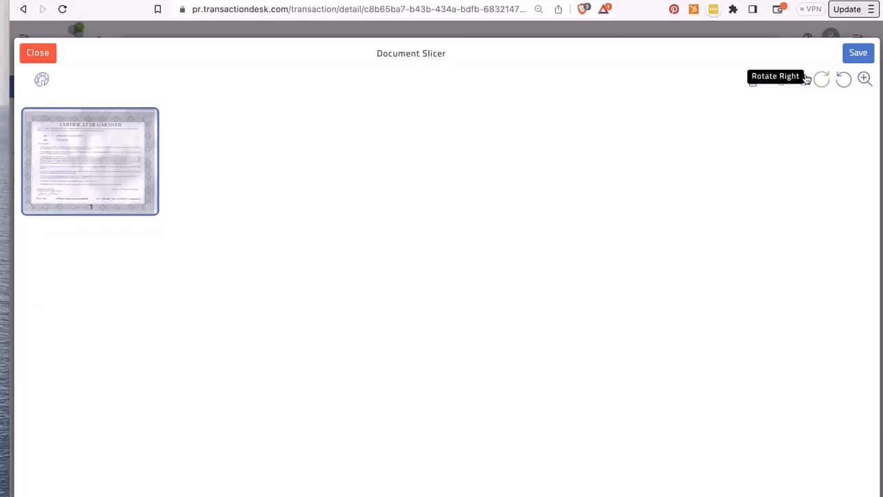
{"action": "left_click", "coordinate": [848, 59]}
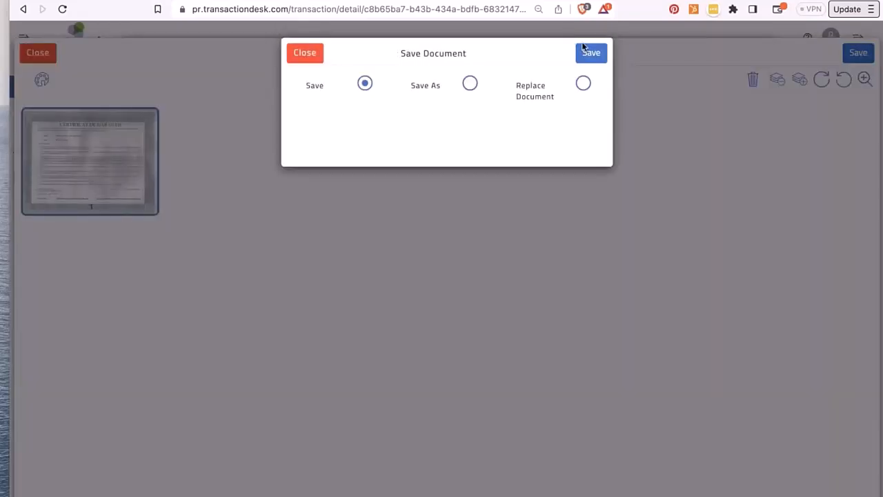
{"action": "left_click", "coordinate": [592, 58]}
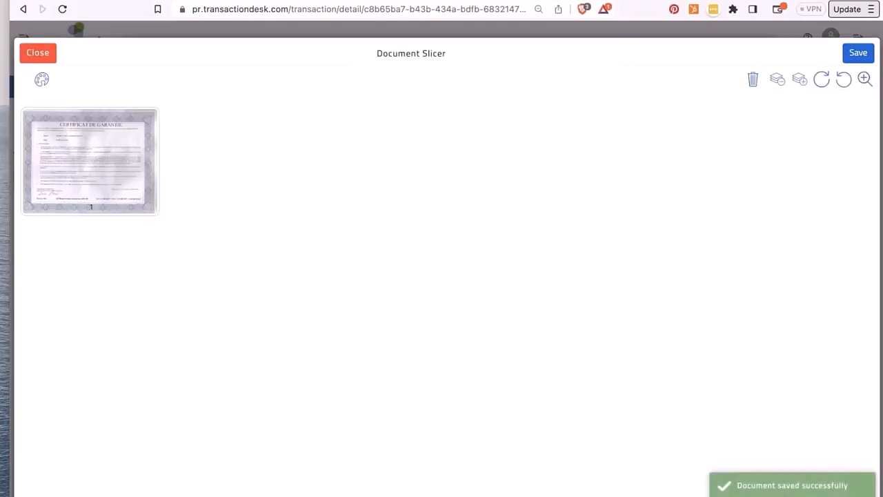
- Return to Document Markup, choose the Highlight tool and zoom in on the certificate
{"action": "left_click", "coordinate": [43, 80]}
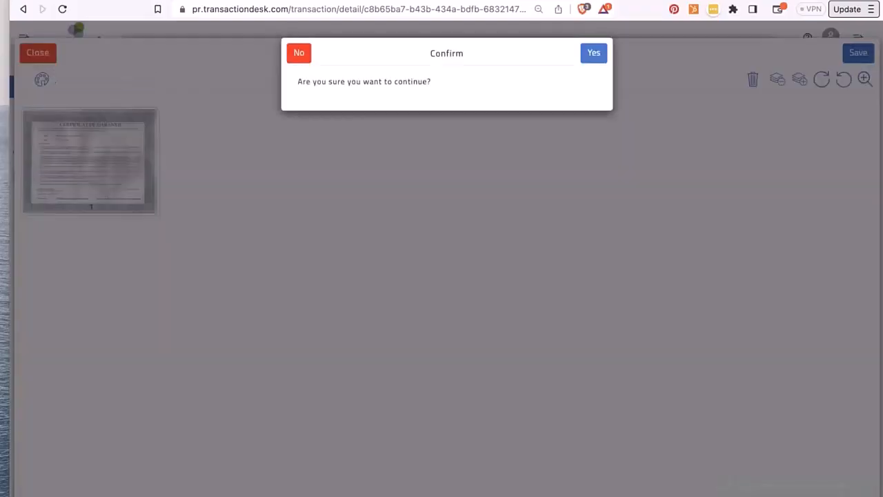
{"action": "left_click", "coordinate": [598, 53]}
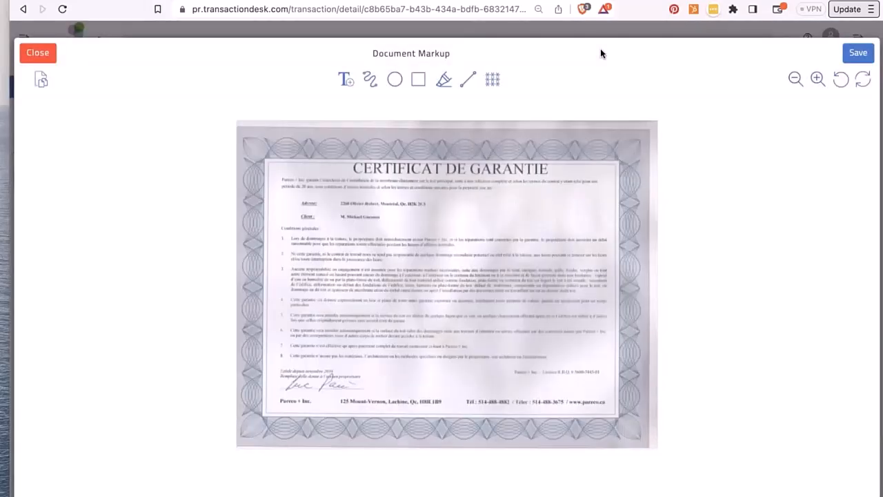
{"action": "left_click", "coordinate": [444, 81]}
{"action": "left_click", "coordinate": [818, 80]}
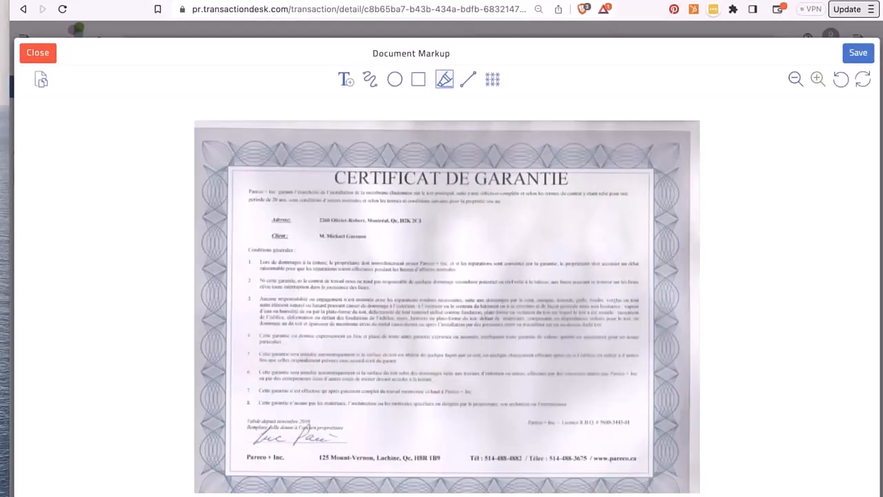
{"action": "left_click", "coordinate": [818, 79]}
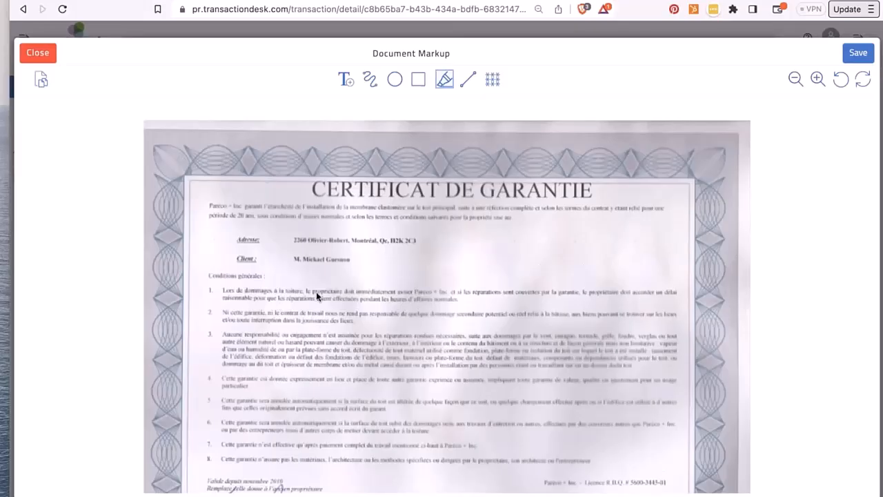
- Highlight the first lines of clause 1 and add a one-line 'Review please' note above the address
{"action": "mouse_move", "coordinate": [265, 292]}
{"action": "left_mouse_down"}
{"action": "mouse_move", "coordinate": [388, 293]}
{"action": "mouse_move", "coordinate": [408, 311]}
{"action": "mouse_move", "coordinate": [462, 319]}
{"action": "left_mouse_up"}
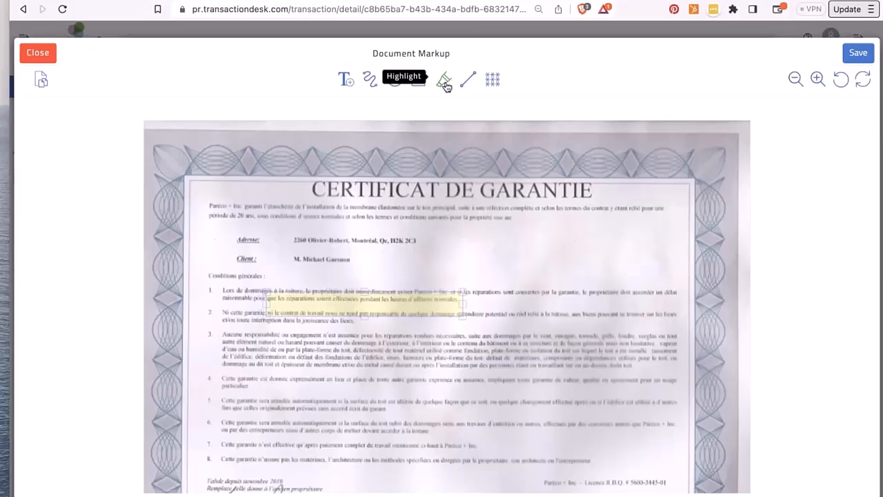
{"action": "left_click", "coordinate": [347, 80]}
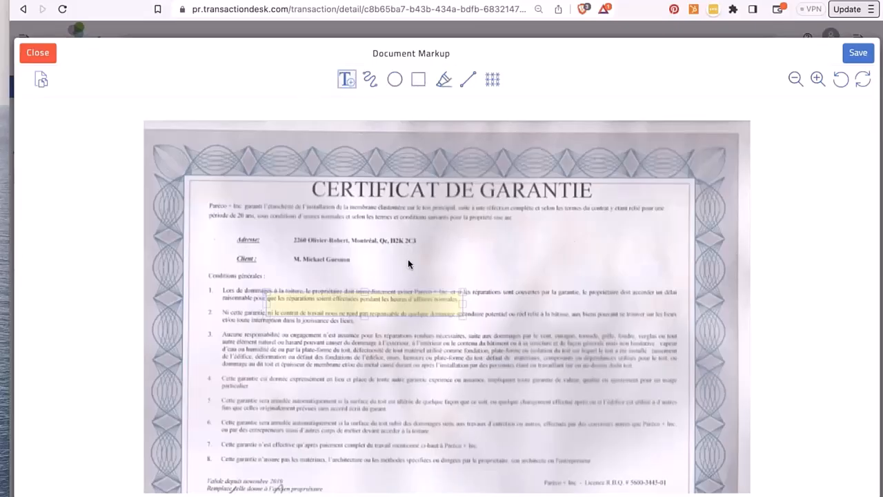
{"action": "left_click", "coordinate": [444, 222]}
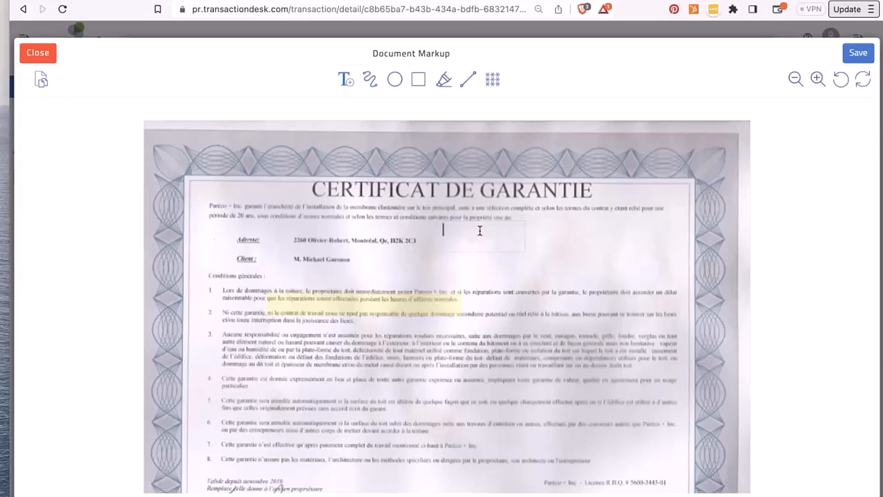
{"action": "type", "text": "Review please"}
{"action": "left_click", "coordinate": [524, 239]}
{"action": "left_click_drag", "start_coordinate": [528, 237], "coordinate": [540, 237]}
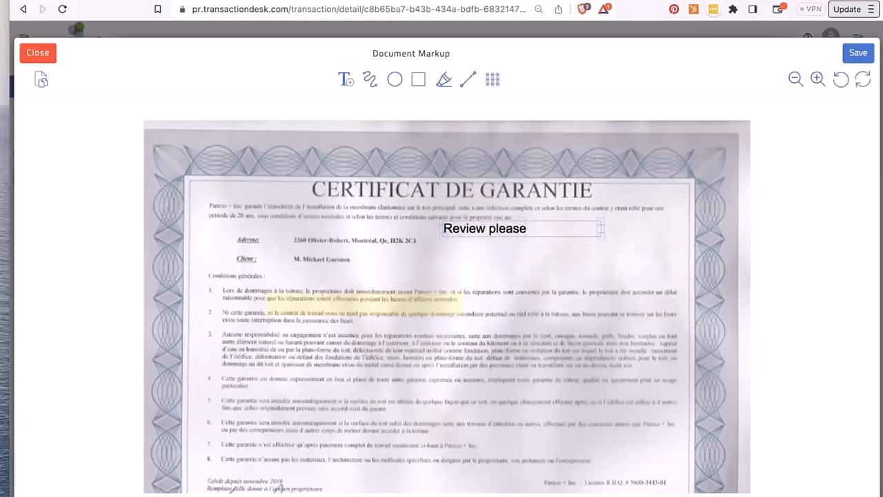
{"action": "left_click", "coordinate": [544, 260]}
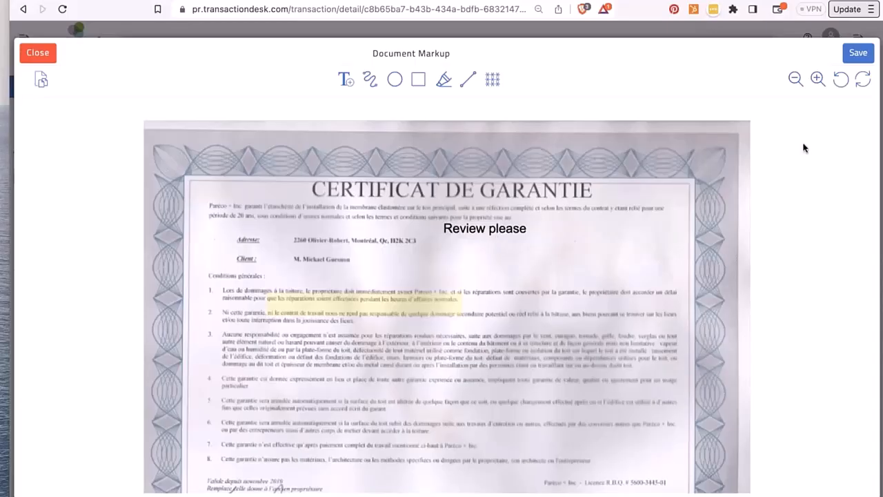
- Redact the client's name on the certificate and save the marked-up document
{"action": "left_click", "coordinate": [853, 60]}
{"action": "left_click_drag", "start_coordinate": [291, 253], "coordinate": [375, 269]}
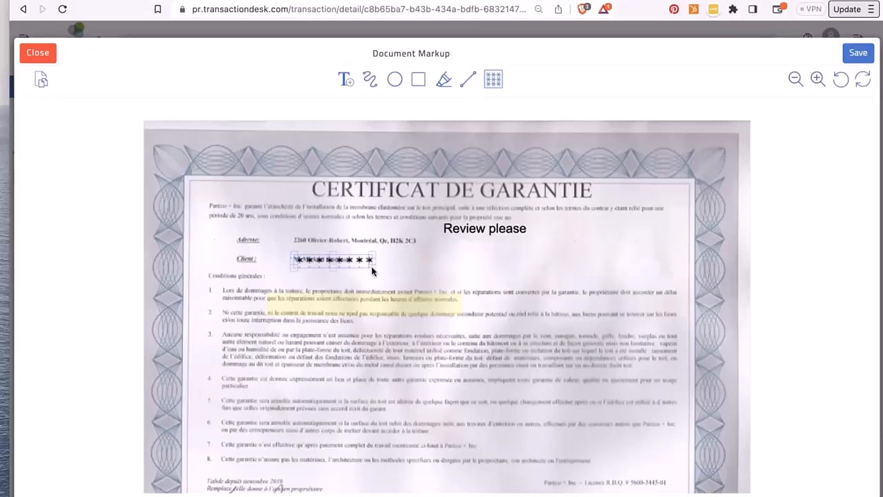
{"action": "left_click", "coordinate": [858, 53]}
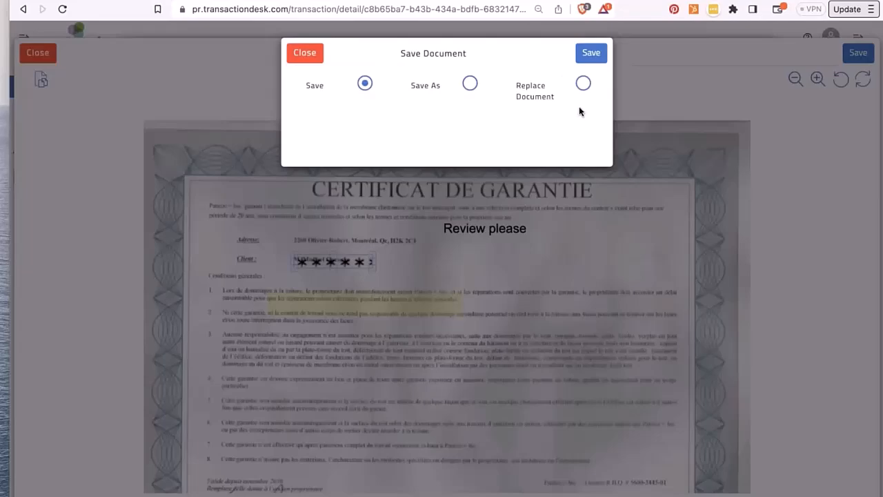
- Save the marked-up certificate as a new document named 'to review roof warranty', then close markup
{"action": "left_click", "coordinate": [583, 83]}
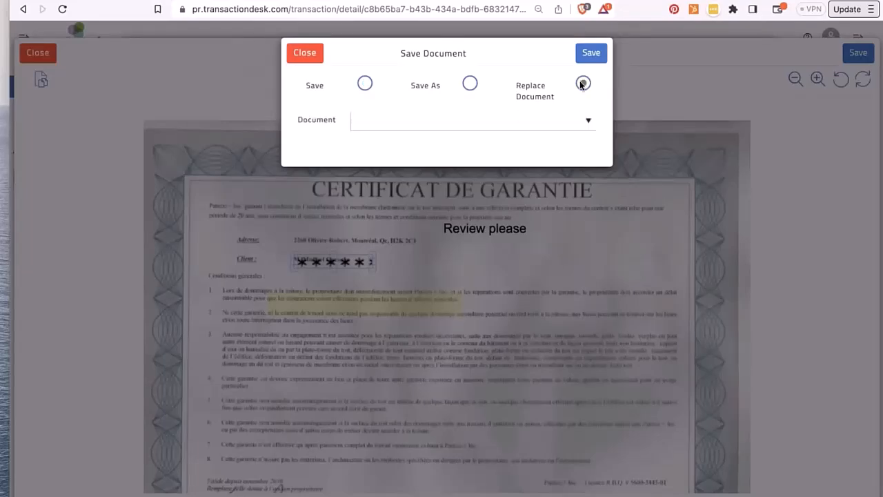
{"action": "left_click", "coordinate": [511, 119]}
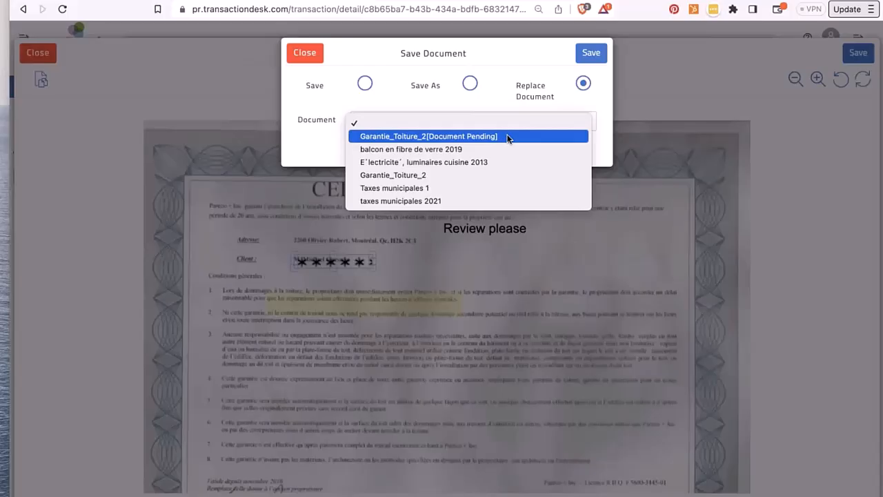
{"action": "left_click", "coordinate": [366, 87]}
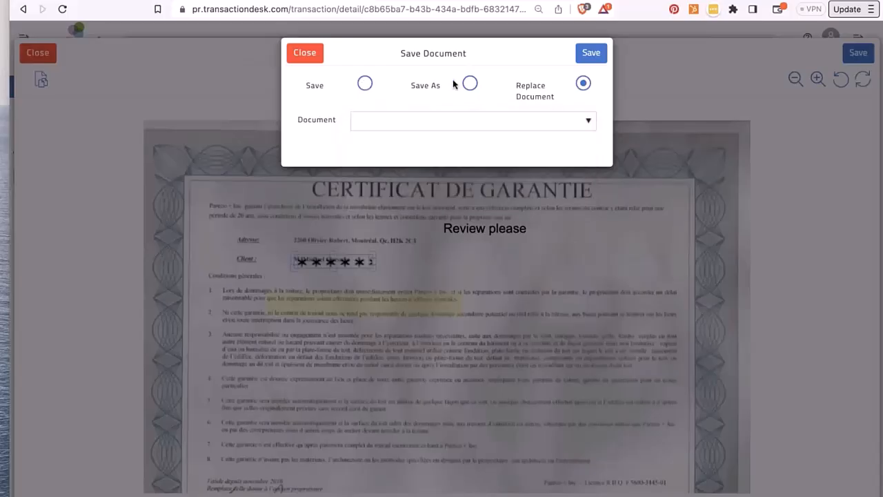
{"action": "left_click", "coordinate": [470, 84]}
{"action": "type", "text": "to rev"}
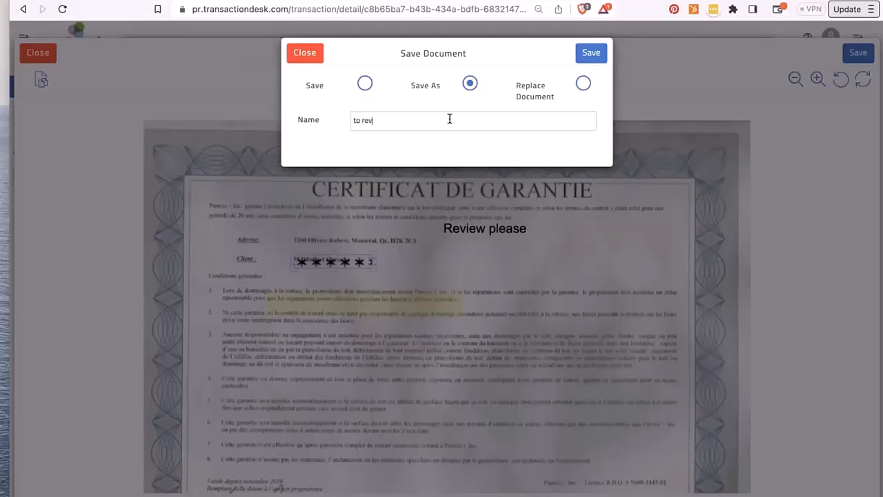
{"action": "type", "text": "iew roof warranty"}
{"action": "left_click", "coordinate": [591, 53]}
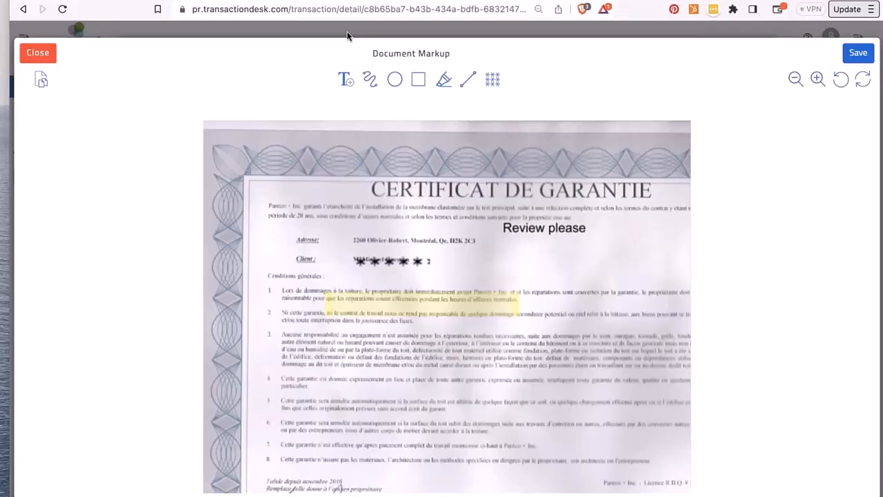
{"action": "left_click", "coordinate": [853, 55]}
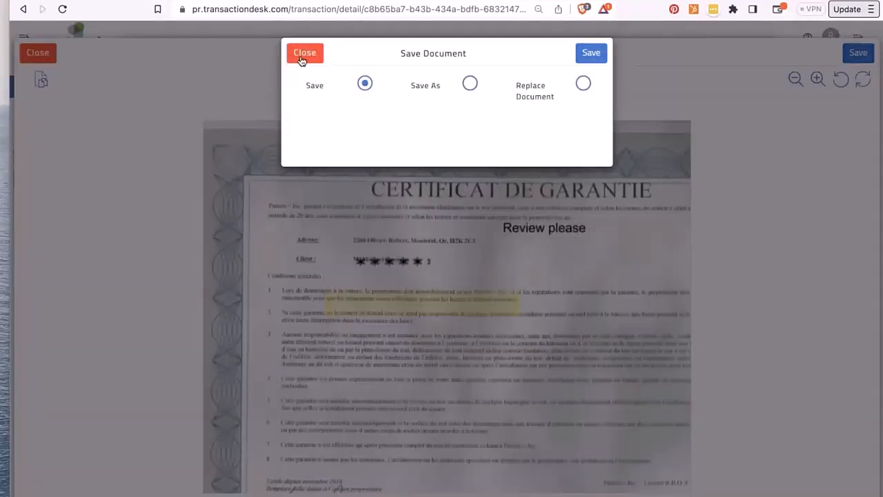
{"action": "left_click", "coordinate": [301, 55]}
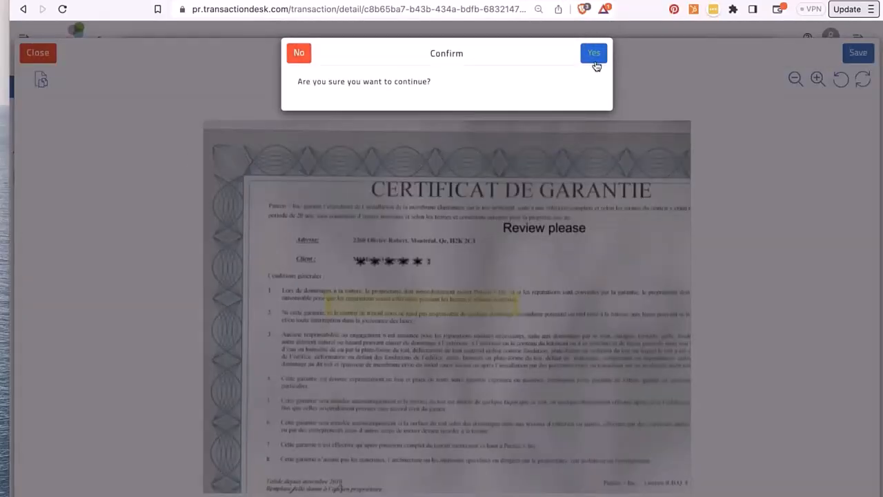
- Confirm leaving markup, then open and close a document's actions menu in the Documents list
{"action": "left_click", "coordinate": [594, 53]}
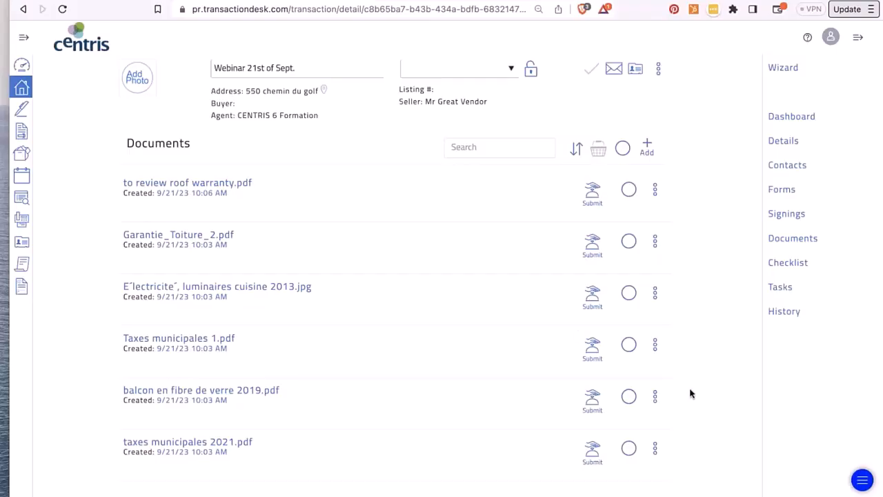
{"action": "left_click", "coordinate": [657, 296]}
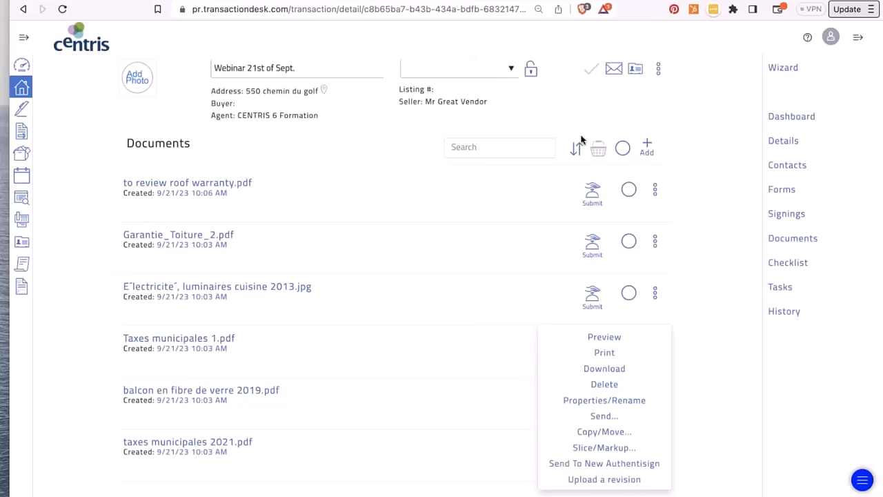
{"action": "left_click", "coordinate": [704, 102]}
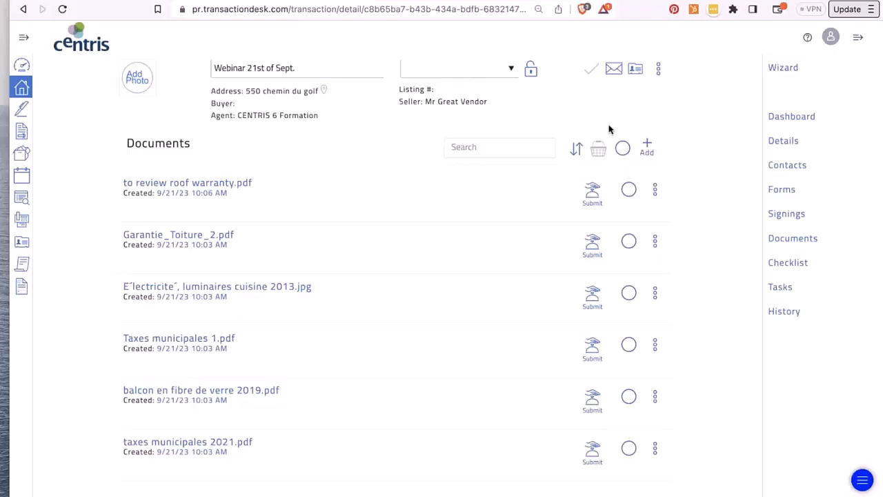
- Upload Buyer's Guide 2023.pdf from the computer as a new transaction document
{"action": "left_click", "coordinate": [649, 144]}
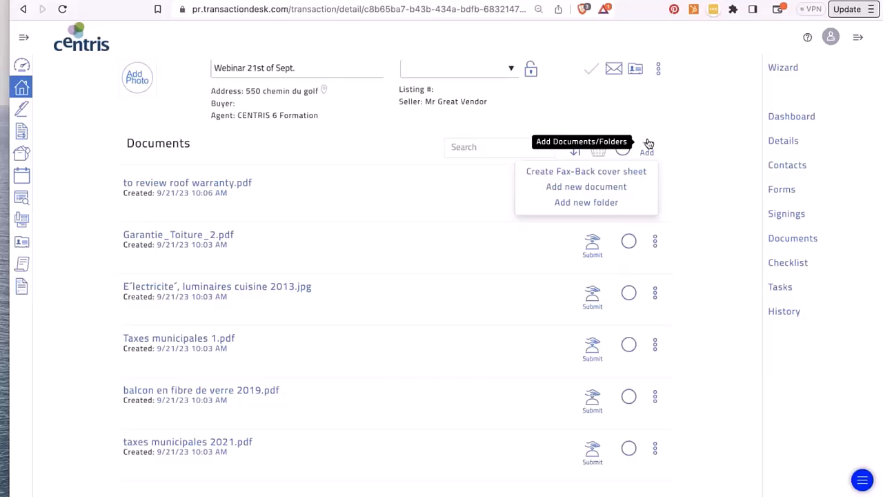
{"action": "left_click", "coordinate": [599, 185]}
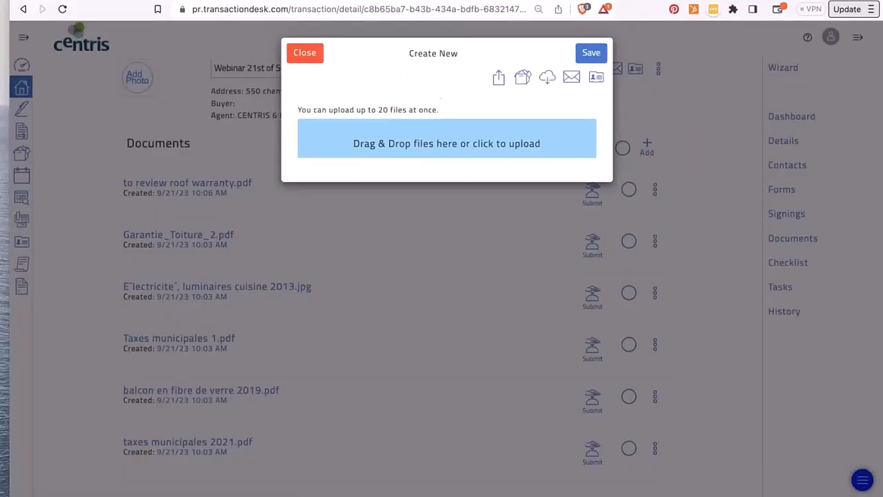
{"action": "left_click", "coordinate": [464, 147]}
{"action": "left_click", "coordinate": [105, 47]}
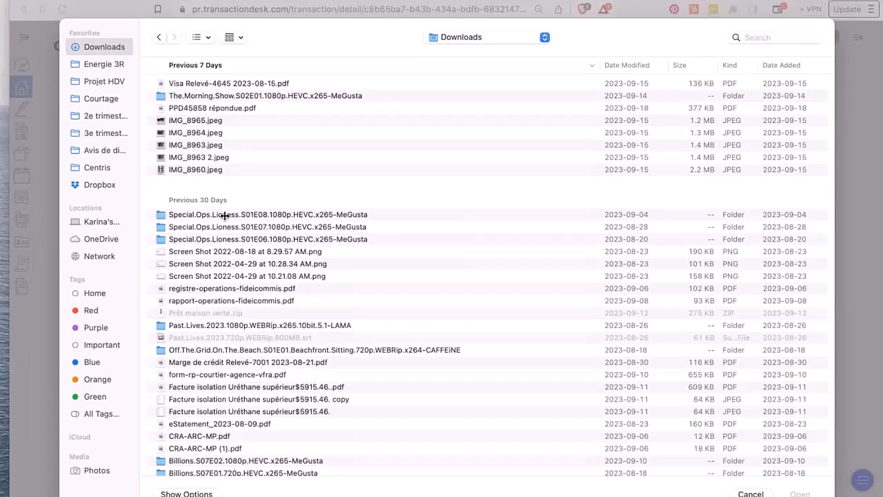
{"action": "left_click", "coordinate": [748, 492]}
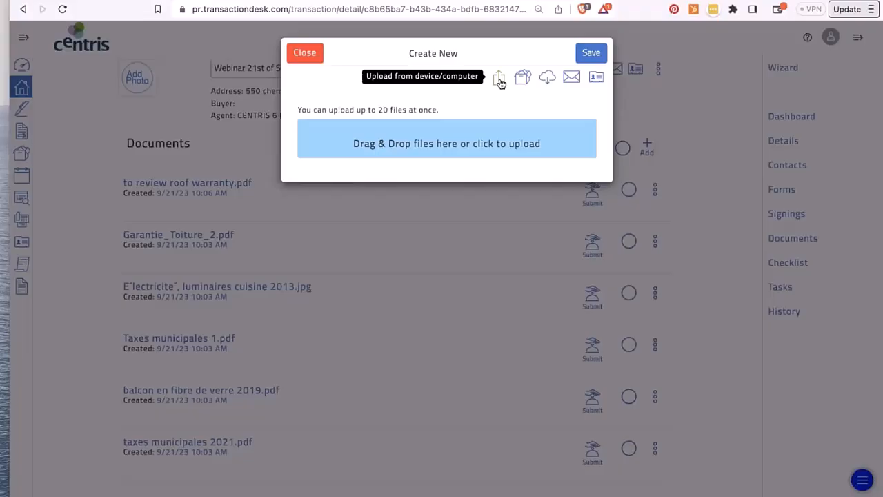
{"action": "left_click", "coordinate": [434, 146]}
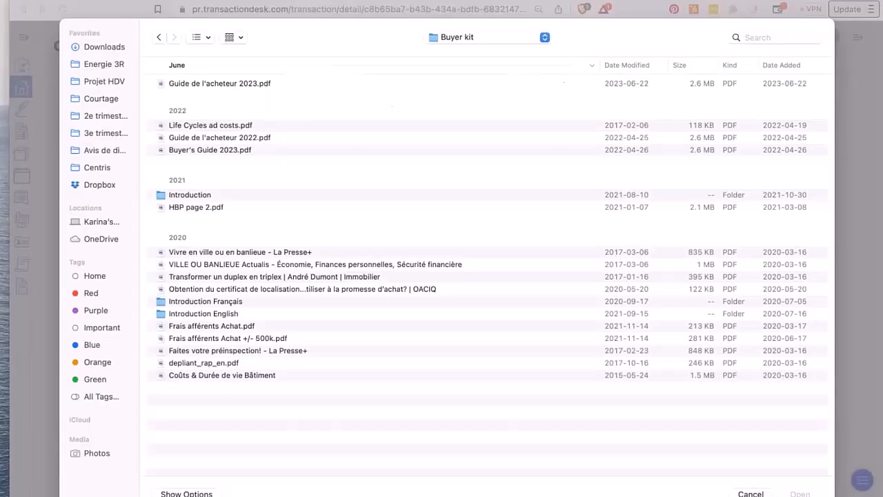
{"action": "left_click", "coordinate": [231, 150]}
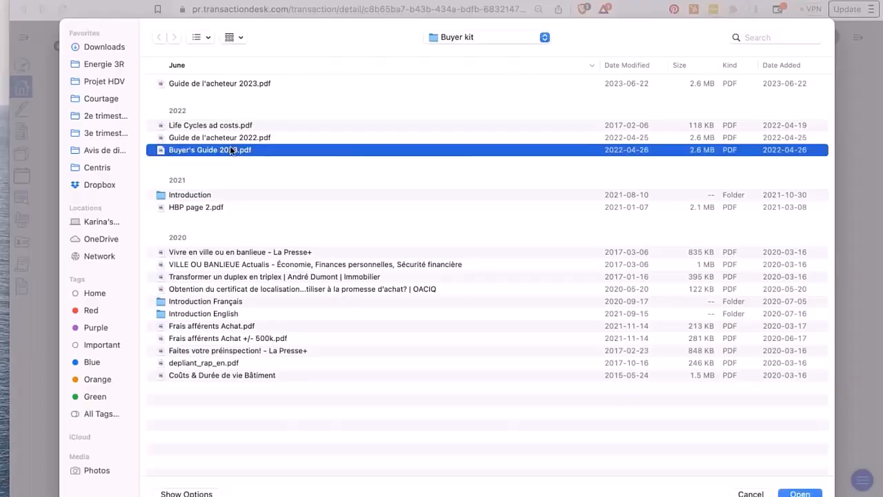
{"action": "left_click", "coordinate": [800, 494]}
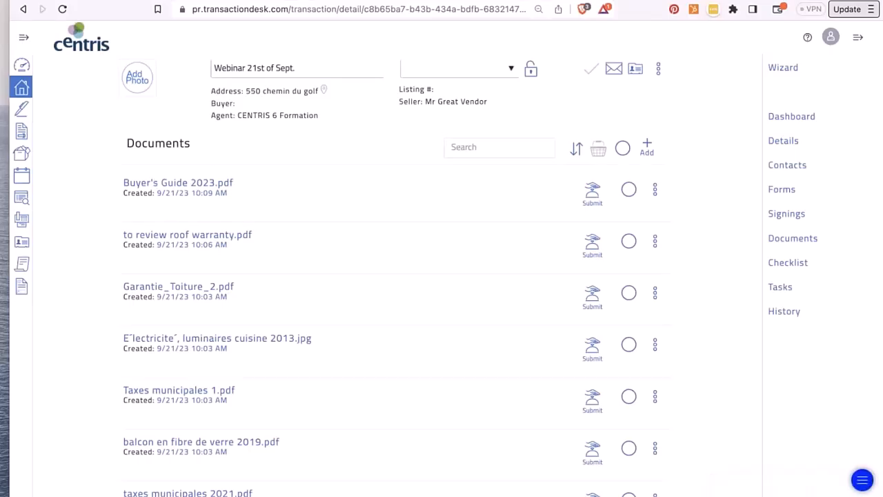
{"action": "left_click", "coordinate": [647, 142]}
- Show the transaction's Email Upload Information from the third-party import options of Add new document
{"action": "mouse_move", "coordinate": [651, 146]}
{"action": "left_click", "coordinate": [604, 187]}
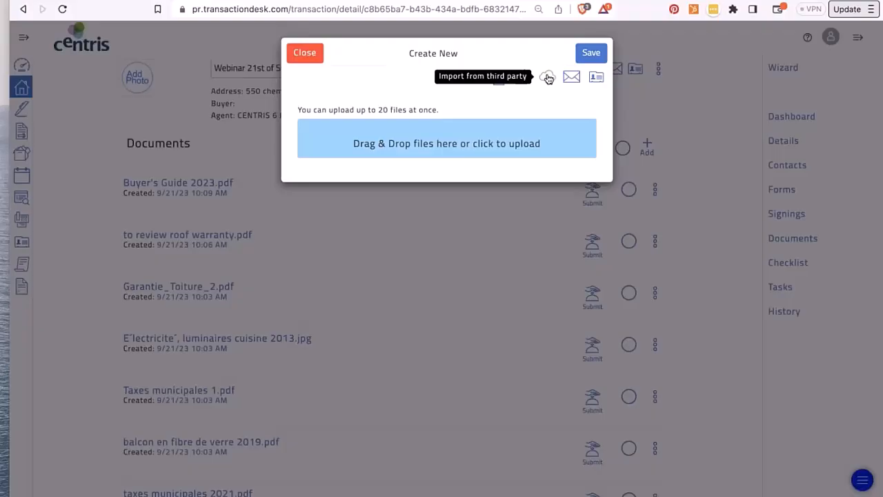
{"action": "left_click", "coordinate": [548, 77]}
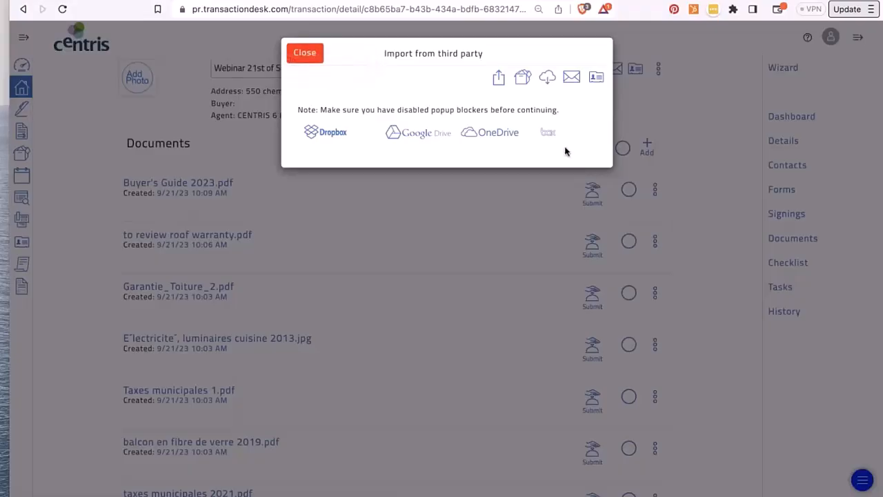
{"action": "left_click", "coordinate": [572, 79]}
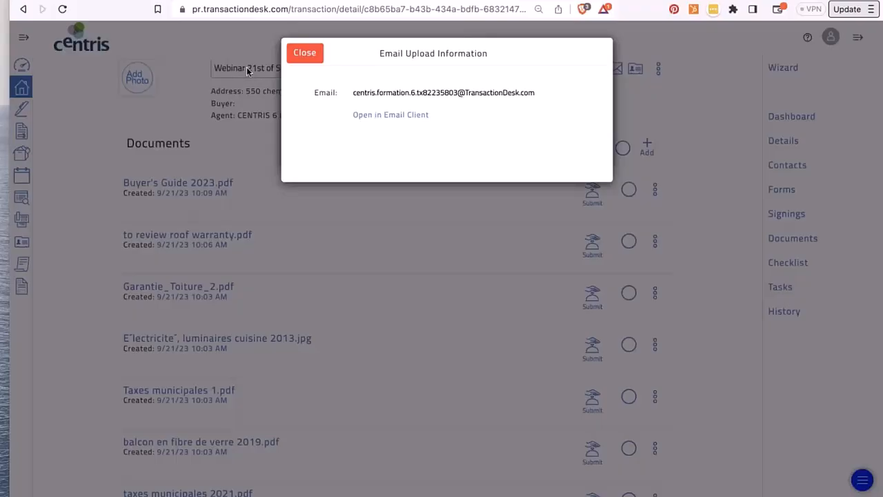
- Select the upload e-mail address, then save the transaction's contact card (.vcf) to Downloads
{"action": "left_click", "coordinate": [355, 93]}
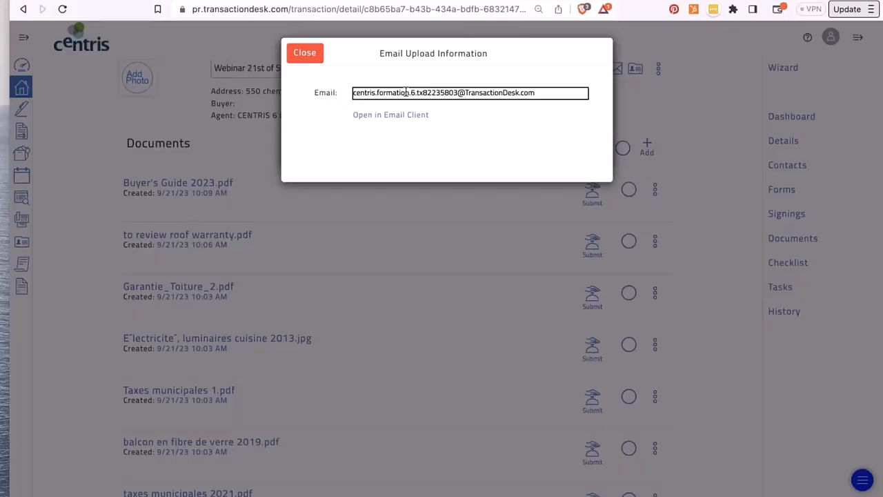
{"action": "triple_click", "coordinate": [556, 90]}
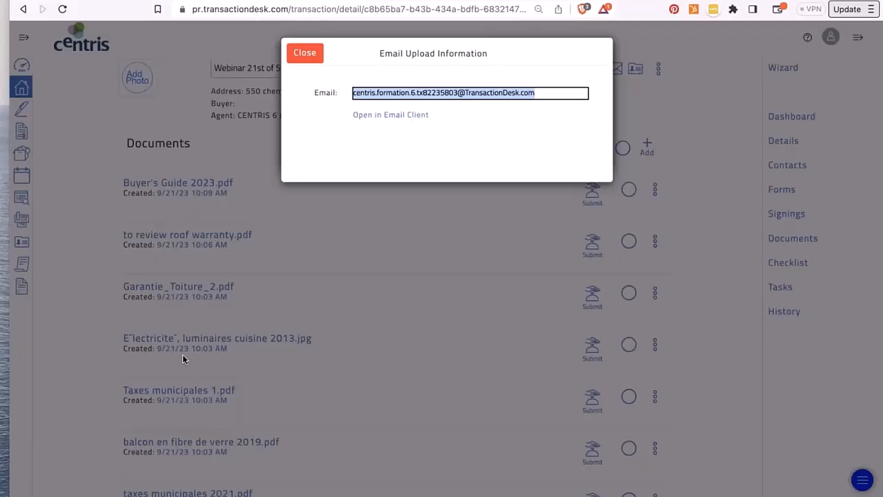
{"action": "left_click", "coordinate": [297, 54]}
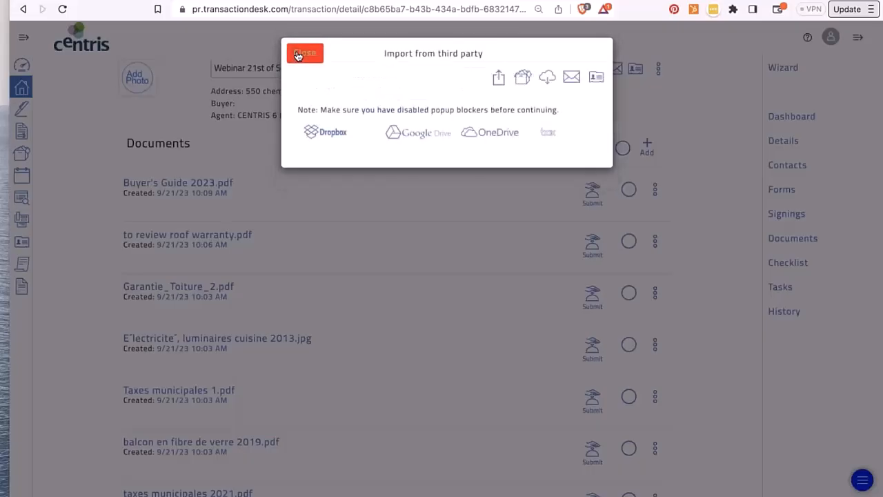
{"action": "left_click", "coordinate": [596, 79]}
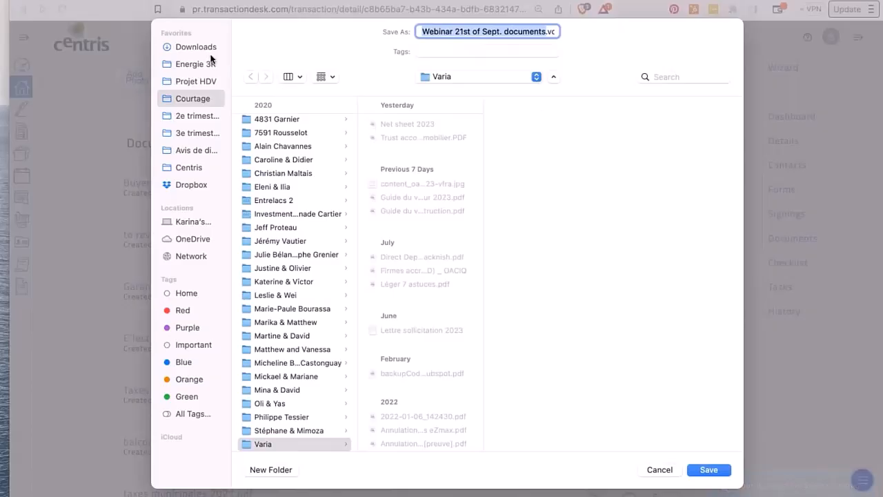
{"action": "left_click", "coordinate": [206, 50]}
{"action": "key", "text": "Return"}
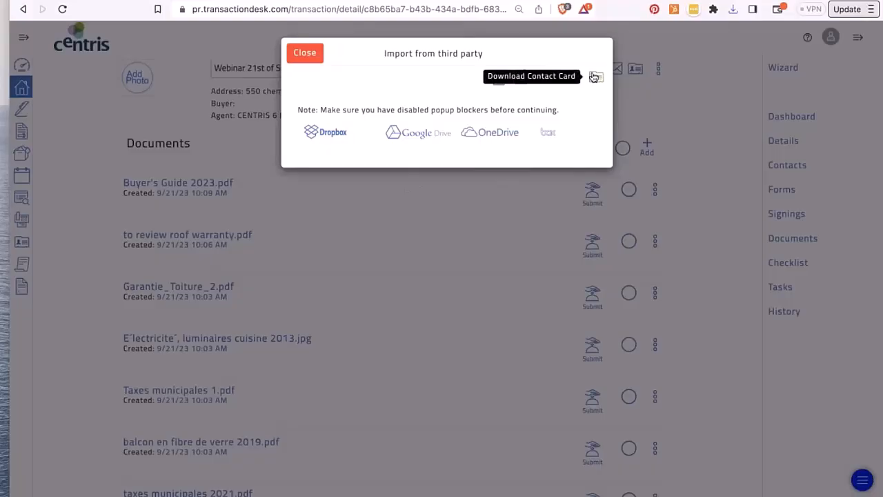
- Open the downloaded contact card from Finder's Downloads, then close the preview and the Downloads window
{"action": "mouse_move", "coordinate": [442, 496]}
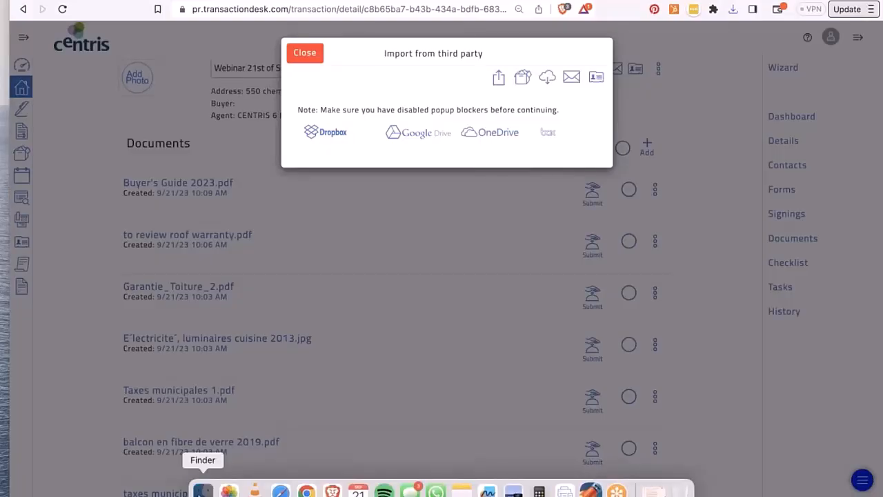
{"action": "left_click", "coordinate": [203, 491]}
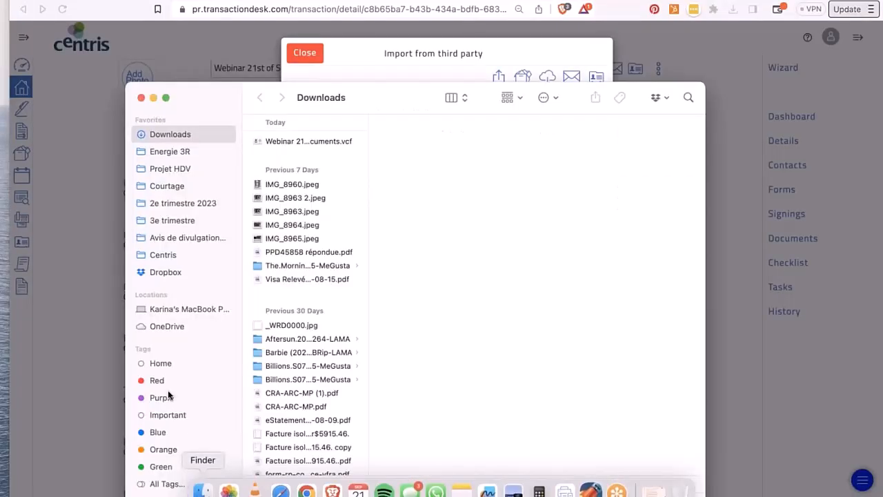
{"action": "left_click", "coordinate": [276, 142]}
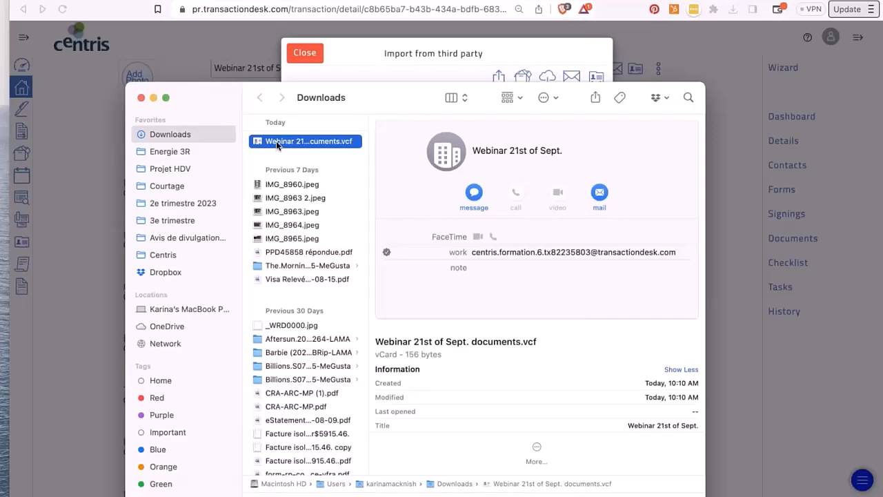
{"action": "double_click", "coordinate": [276, 140]}
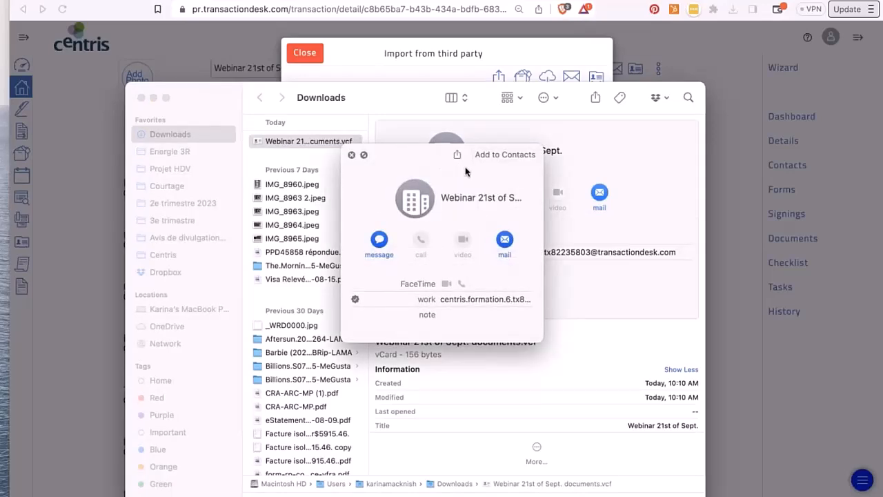
{"action": "left_click", "coordinate": [351, 155]}
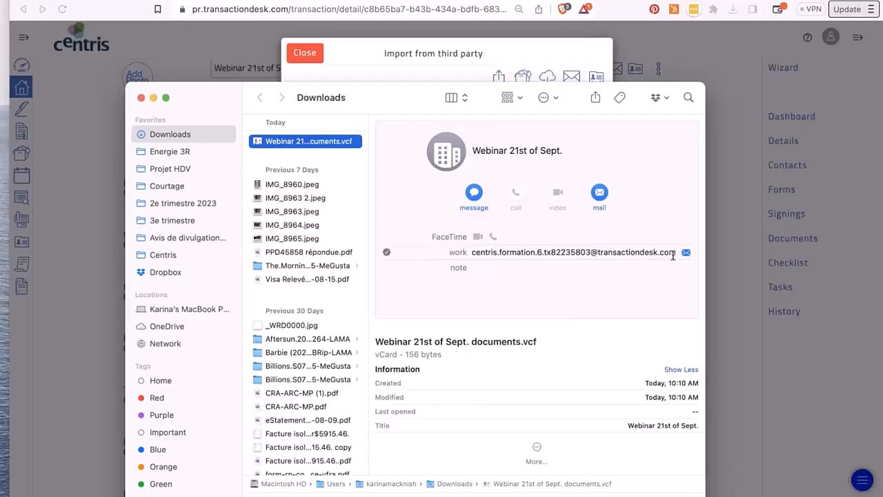
{"action": "left_click", "coordinate": [188, 59]}
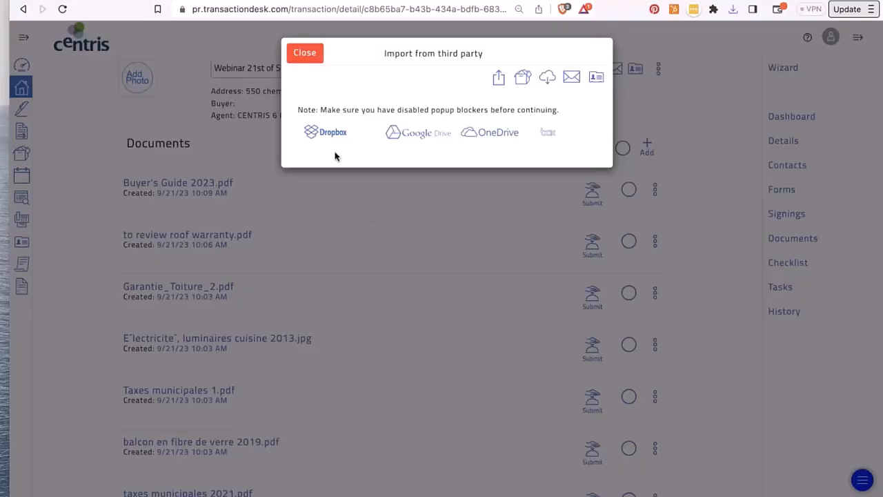
- Close the import dialog, open the transaction Dashboard, and view then close its Email Upload details
{"action": "left_click", "coordinate": [305, 53]}
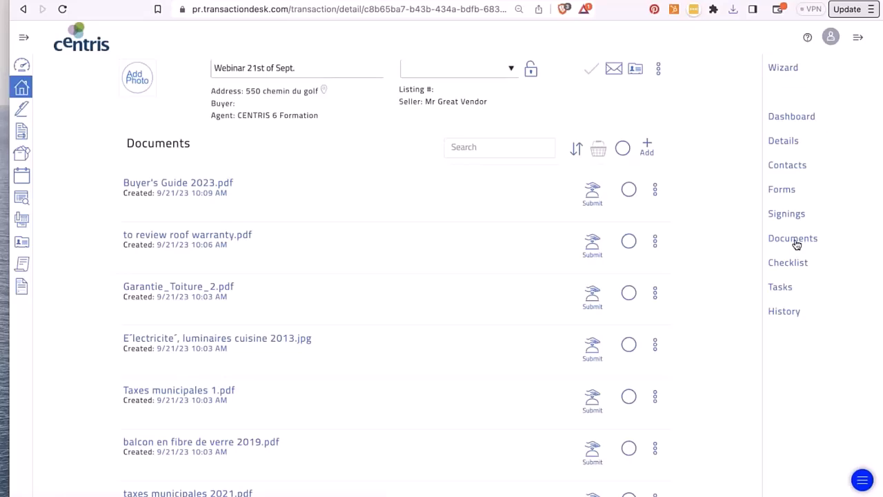
{"action": "left_click", "coordinate": [788, 119]}
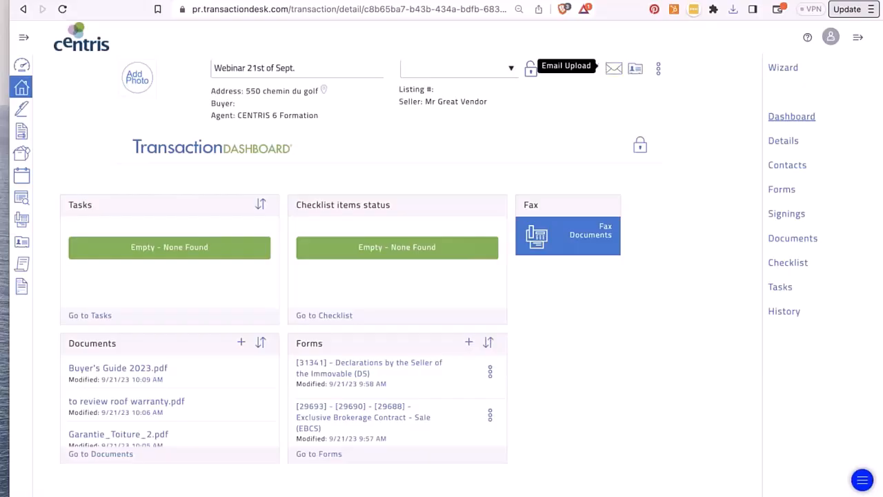
{"action": "left_click", "coordinate": [614, 69]}
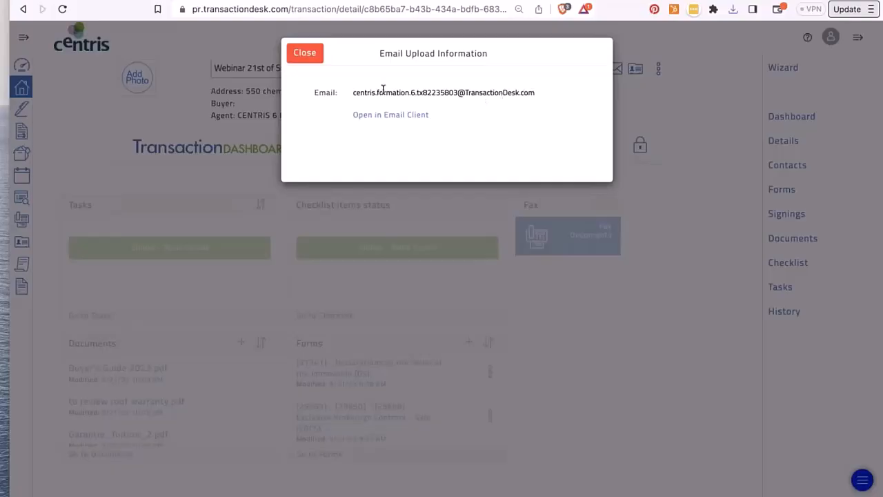
{"action": "left_click", "coordinate": [305, 54]}
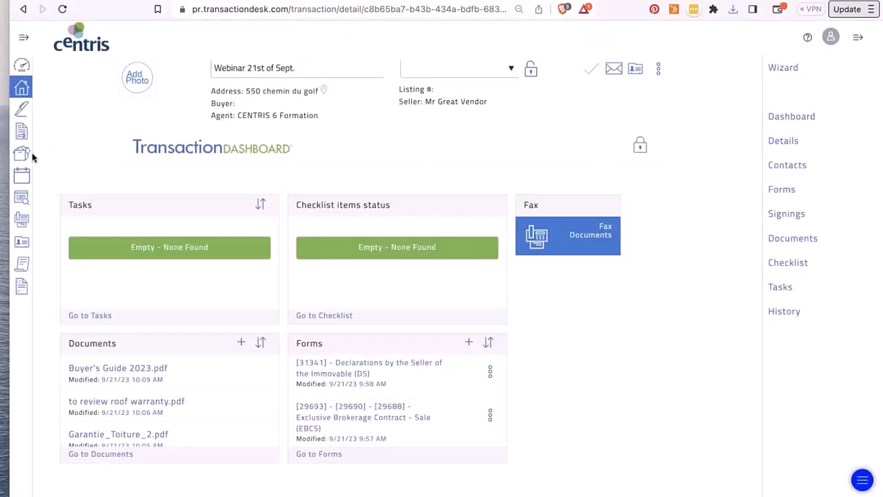
- Open the Webinar June 8th transaction from the Broker Dashboard and view its upload e-mail address
{"action": "left_click", "coordinate": [21, 65]}
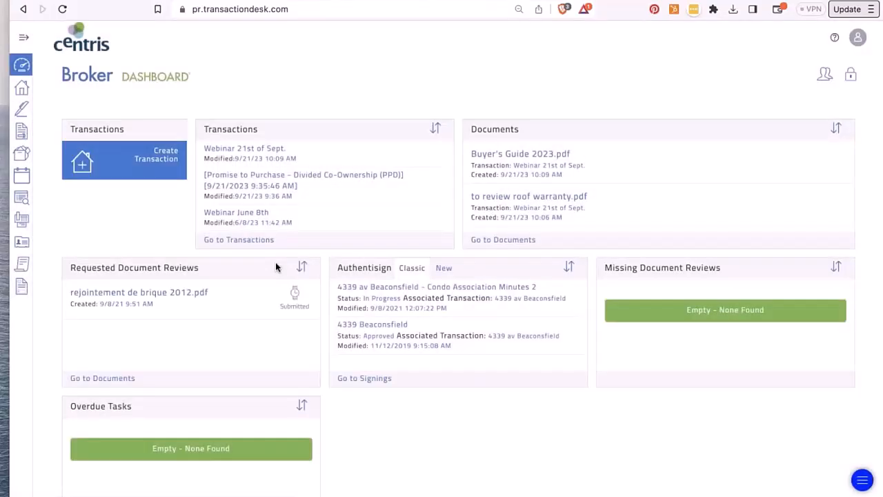
{"action": "left_click", "coordinate": [245, 213]}
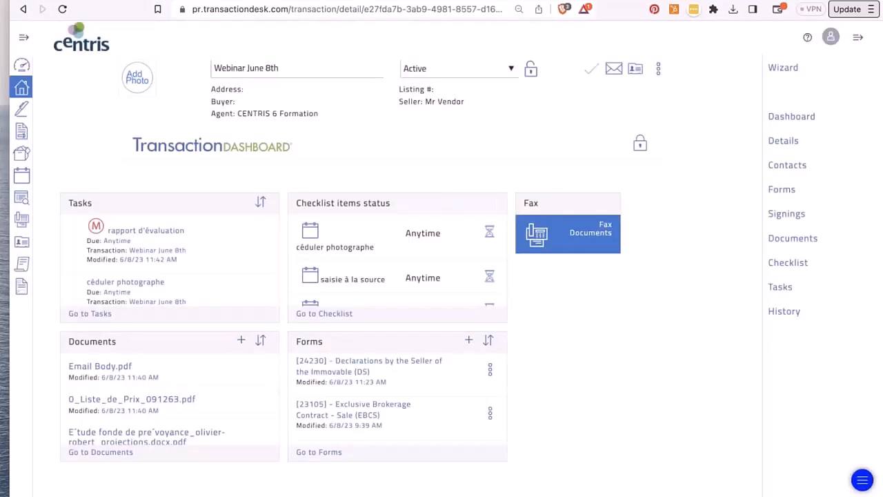
{"action": "left_click", "coordinate": [613, 69]}
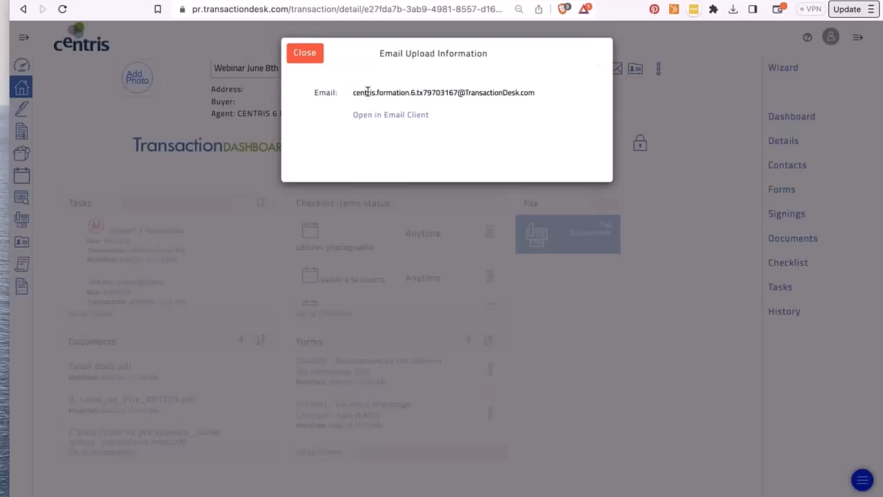
{"action": "mouse_move", "coordinate": [353, 93]}
{"action": "left_mouse_down"}
{"action": "mouse_move", "coordinate": [545, 82]}
{"action": "mouse_move", "coordinate": [354, 93]}
{"action": "left_mouse_up"}
{"action": "left_click", "coordinate": [546, 93]}
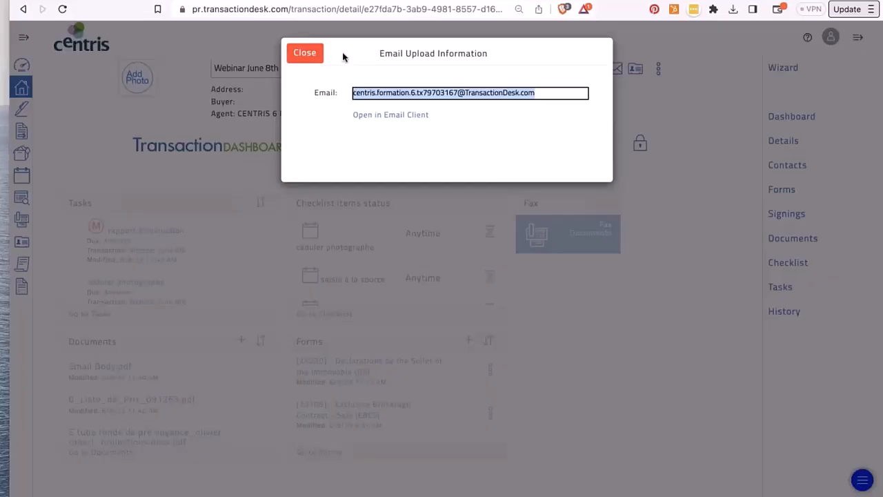
{"action": "left_click", "coordinate": [306, 53]}
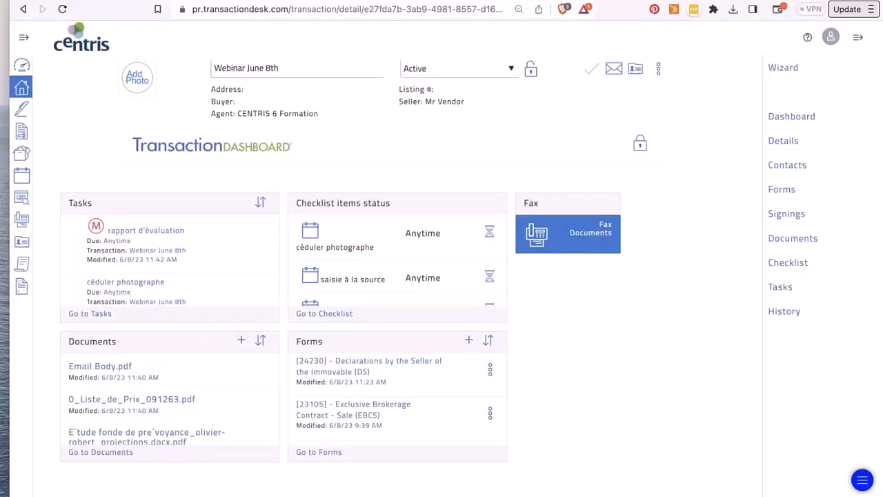
- Open the transaction's Documents list and preview the Acte de vente 2012 PDF
{"action": "left_click", "coordinate": [789, 242]}
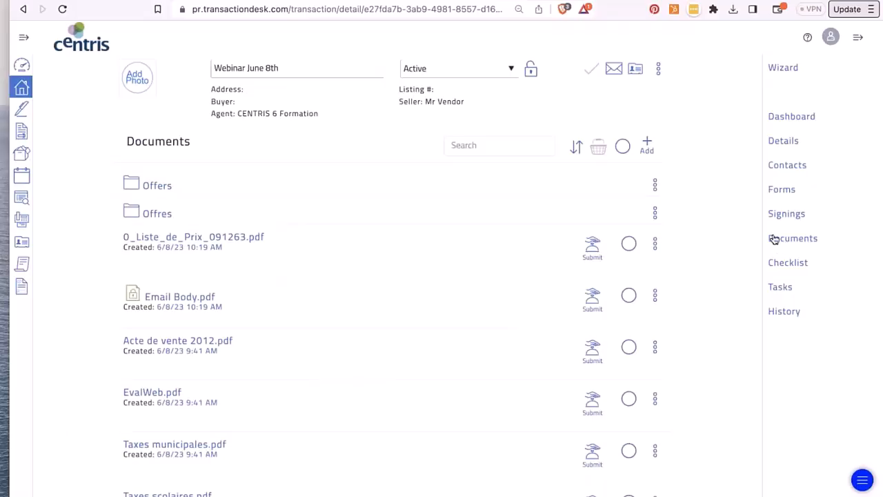
{"action": "scroll", "coordinate": [293, 280], "scroll_direction": "down", "scroll_amount": 1}
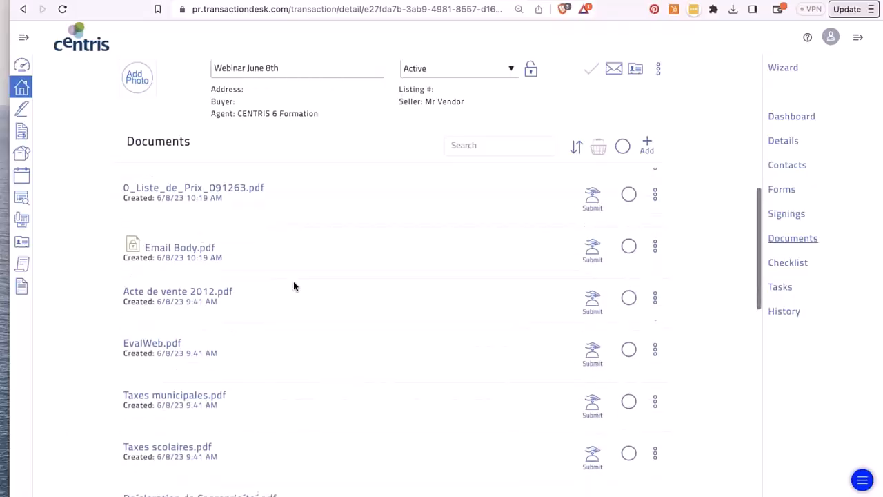
{"action": "left_click", "coordinate": [173, 290]}
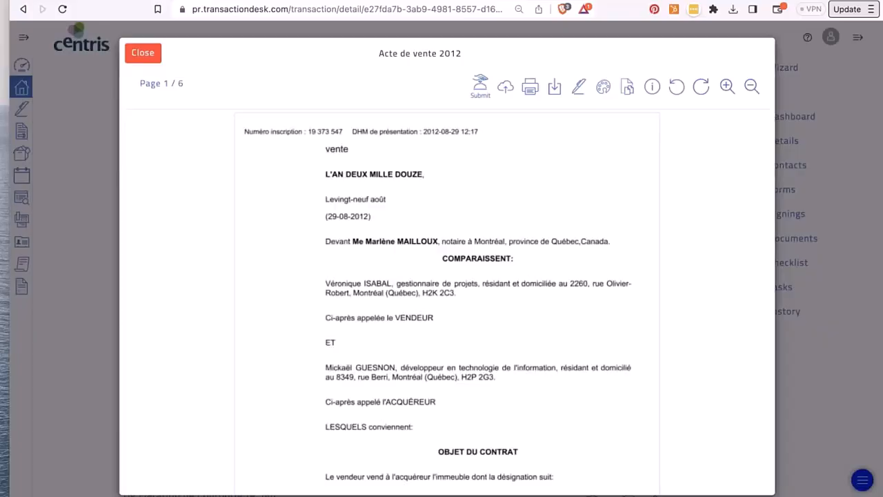
{"action": "left_click", "coordinate": [144, 54]}
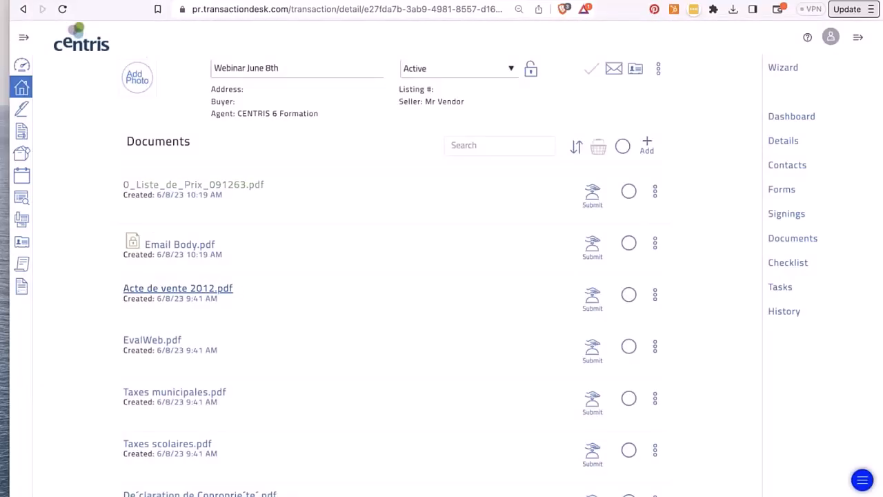
- Preview the Email Body and Déclaration de Copropriété PDFs, closing each afterwards
{"action": "left_click", "coordinate": [179, 245]}
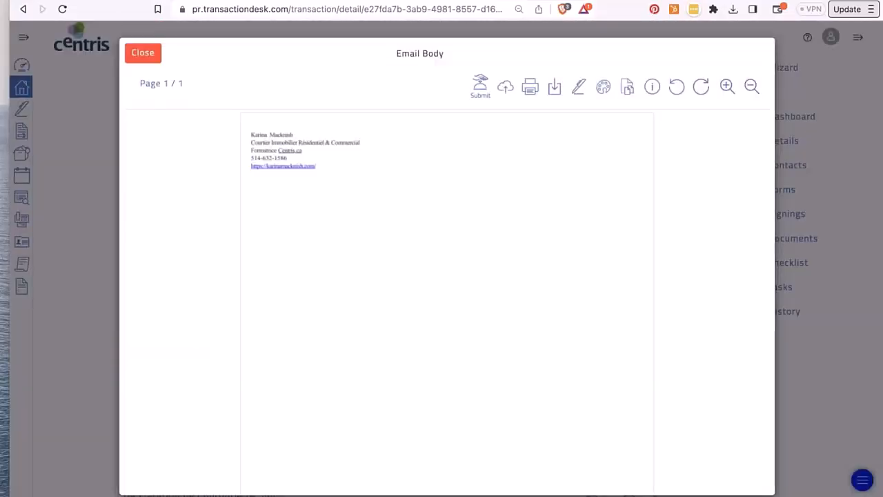
{"action": "left_click", "coordinate": [141, 53]}
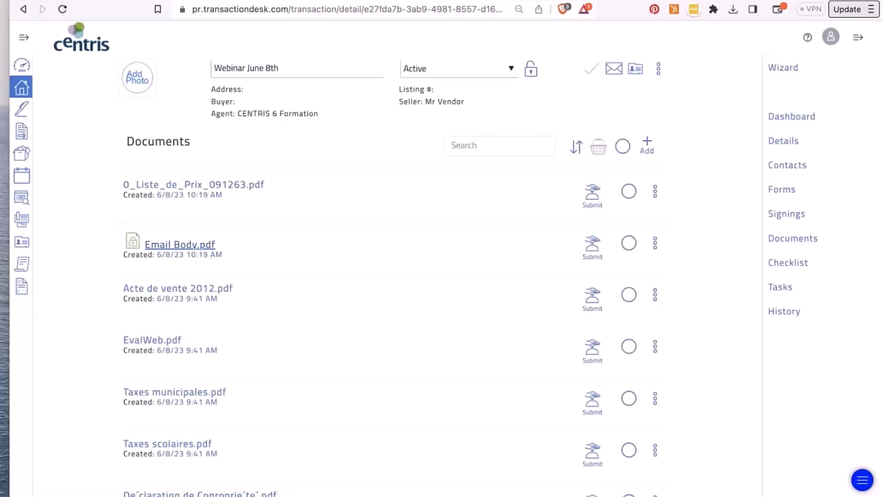
{"action": "scroll", "coordinate": [205, 256], "scroll_direction": "down", "scroll_amount": 4}
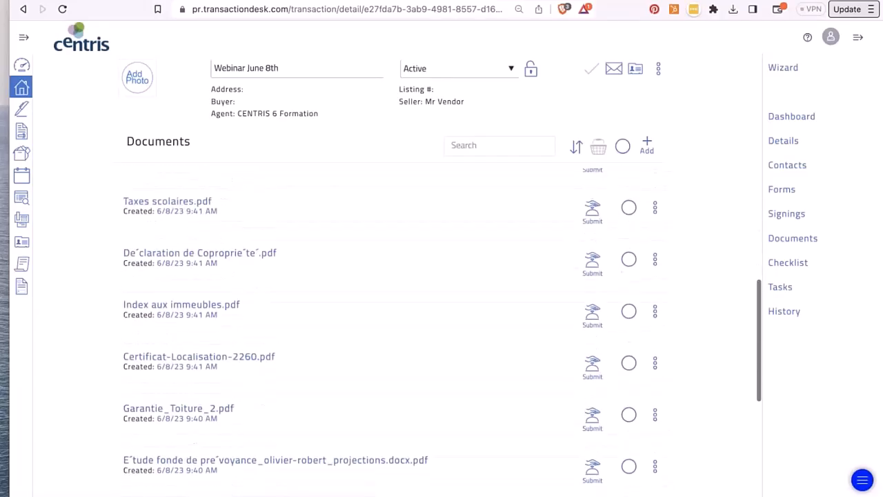
{"action": "left_click", "coordinate": [205, 253]}
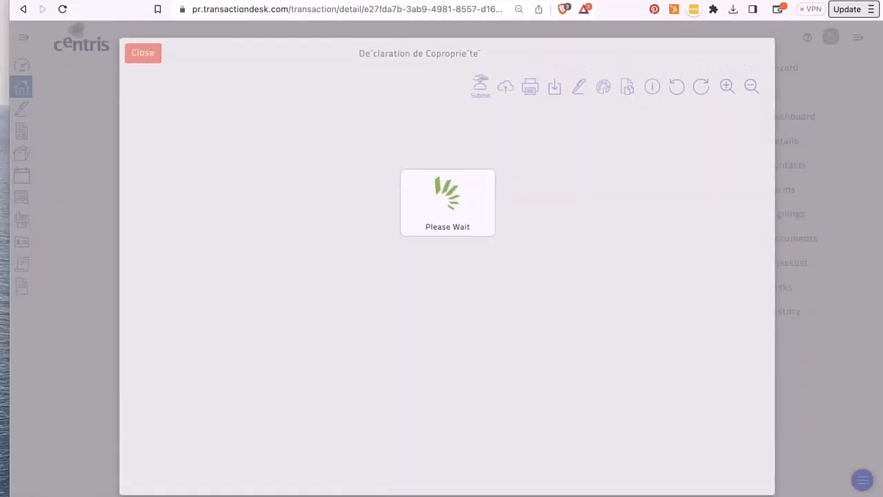
{"action": "scroll", "coordinate": [447, 302], "scroll_direction": "down", "scroll_amount": 10}
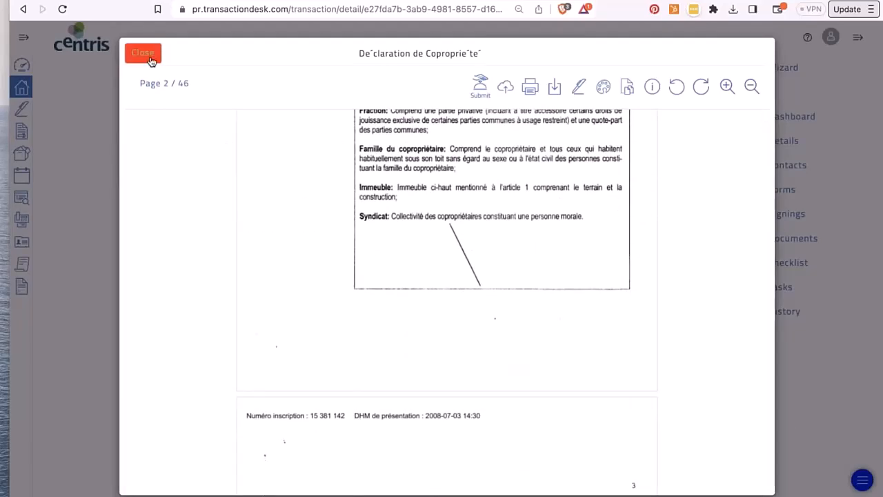
{"action": "left_click", "coordinate": [147, 58]}
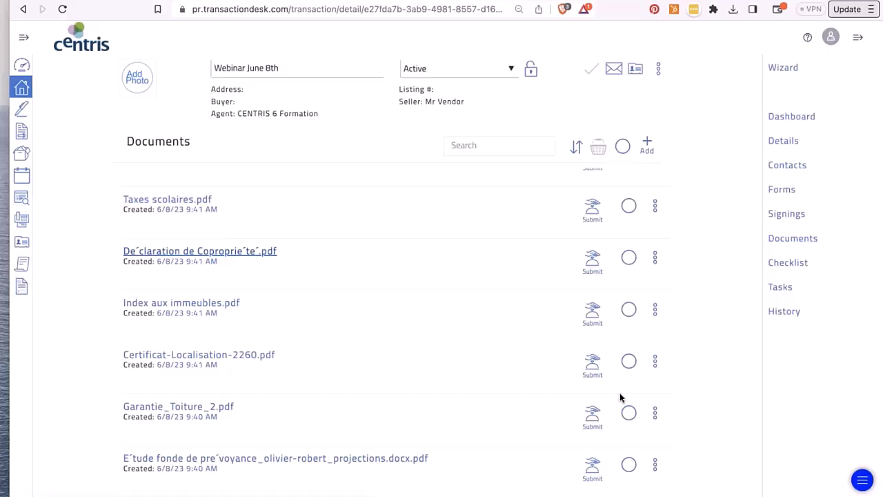
{"action": "scroll", "coordinate": [620, 399], "scroll_direction": "down", "scroll_amount": 4}
{"action": "scroll", "coordinate": [620, 398], "scroll_direction": "up", "scroll_amount": 8}
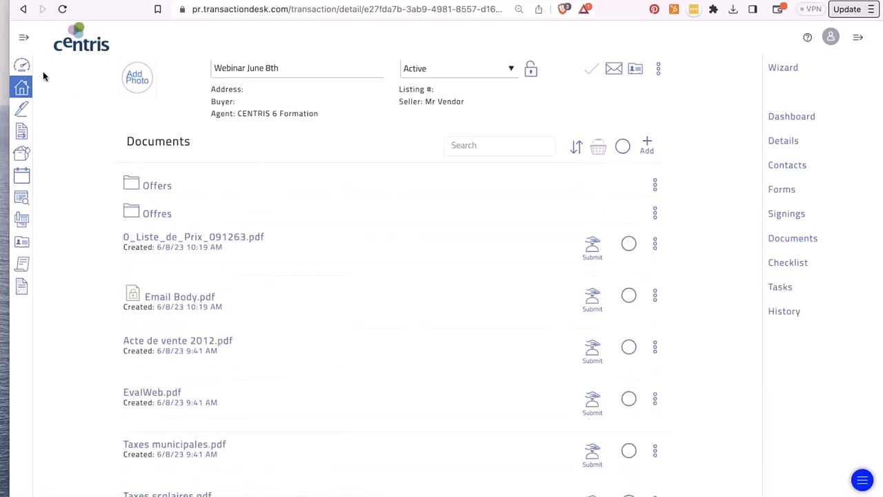
- From the Broker Dashboard, open Webinar 21st of Sept. and browse its pages, ending on Checklist
{"action": "left_click", "coordinate": [22, 65]}
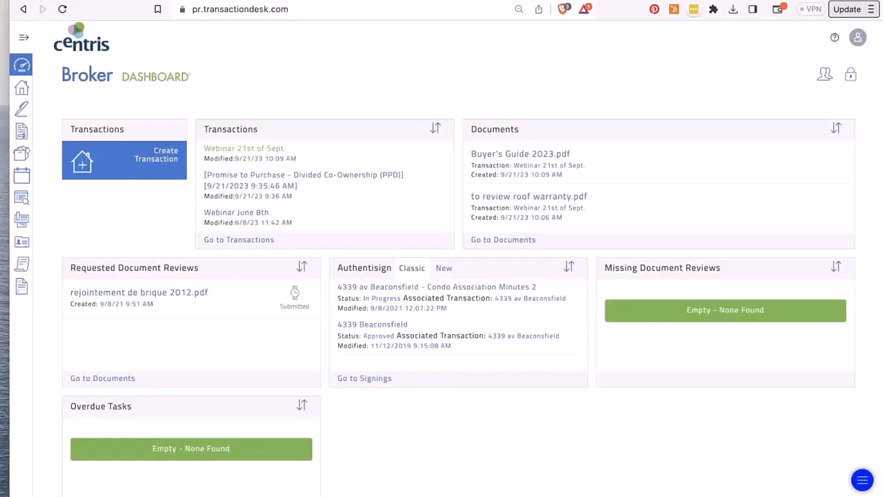
{"action": "left_click", "coordinate": [258, 148]}
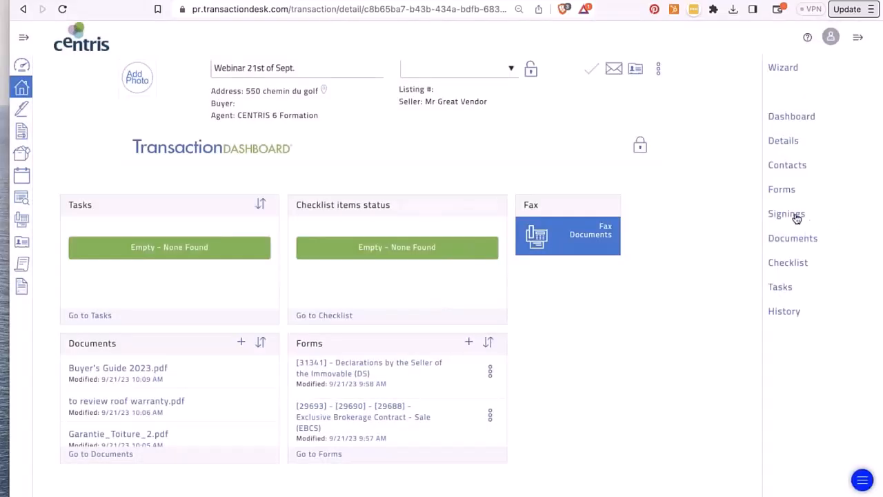
{"action": "left_click", "coordinate": [797, 218]}
{"action": "left_click", "coordinate": [784, 194]}
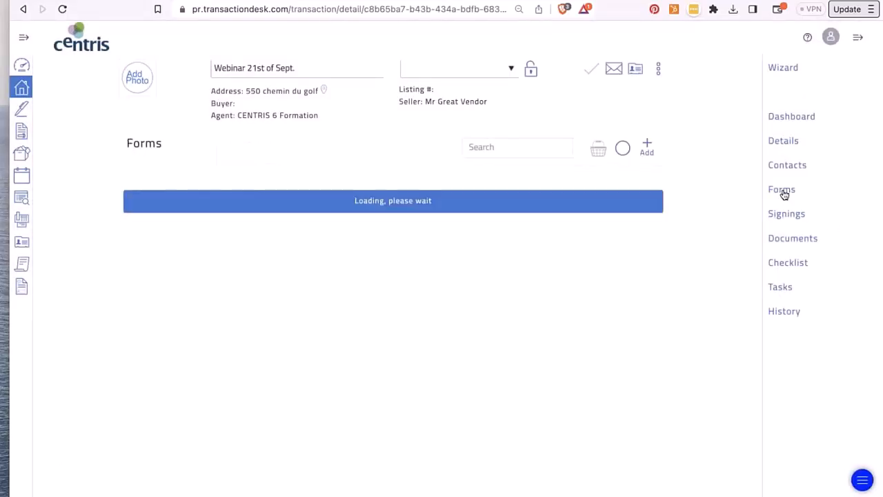
{"action": "left_click", "coordinate": [793, 238]}
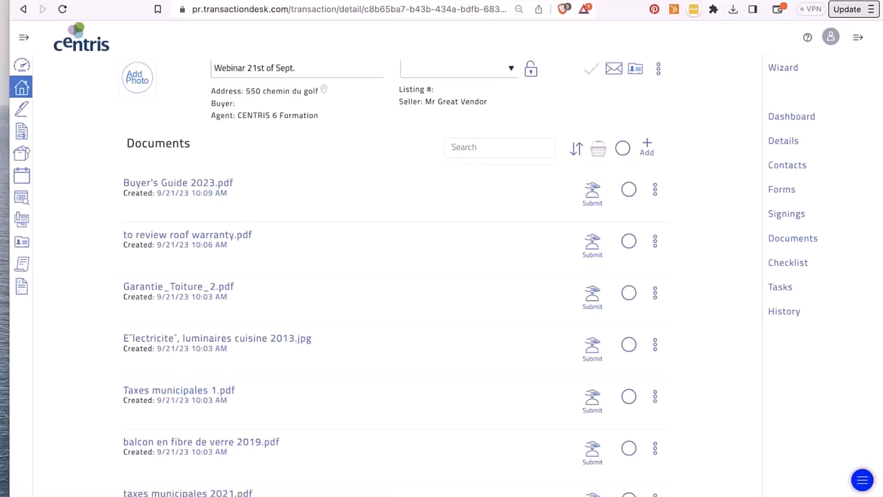
{"action": "left_click", "coordinate": [793, 238]}
{"action": "left_click", "coordinate": [780, 287]}
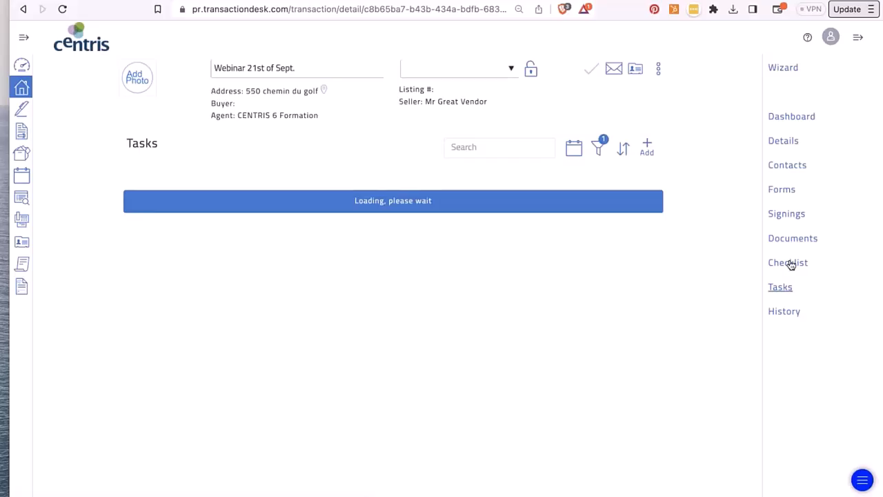
{"action": "left_click", "coordinate": [789, 263]}
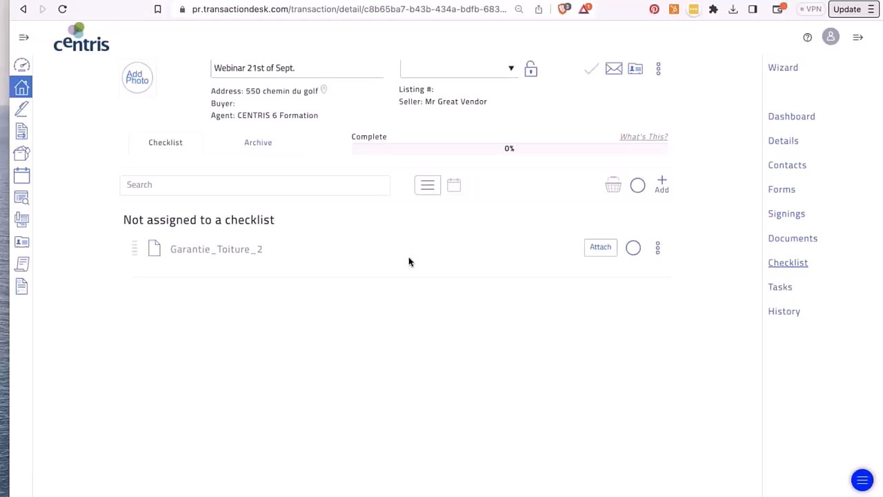
- Attach Garantie_Toiture_2.pdf from the transaction documents to its checklist item
{"action": "left_click", "coordinate": [602, 248]}
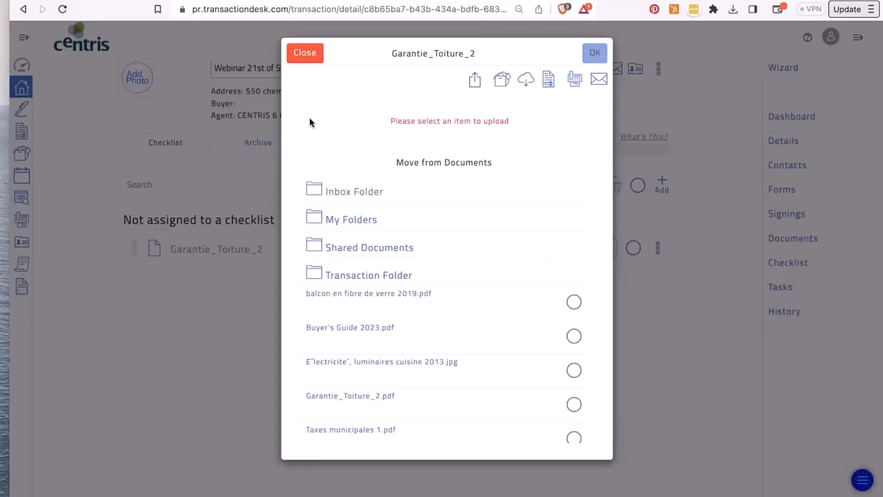
{"action": "left_click", "coordinate": [573, 404]}
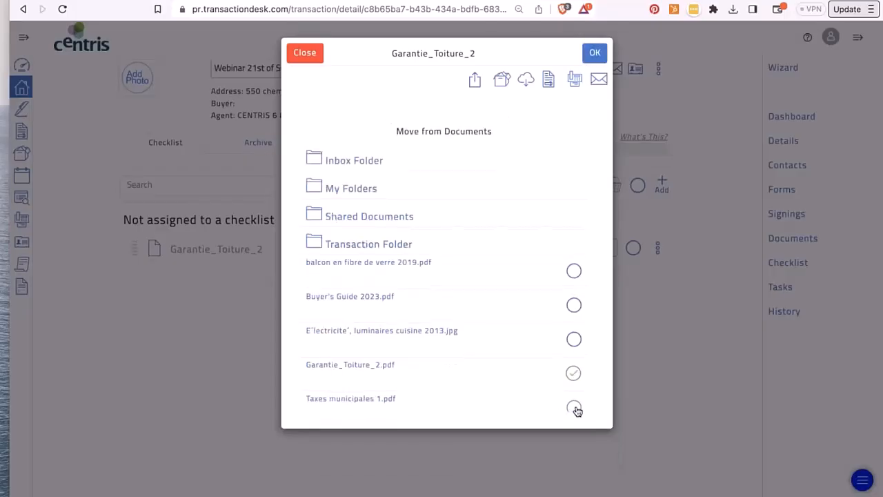
{"action": "left_click", "coordinate": [595, 54]}
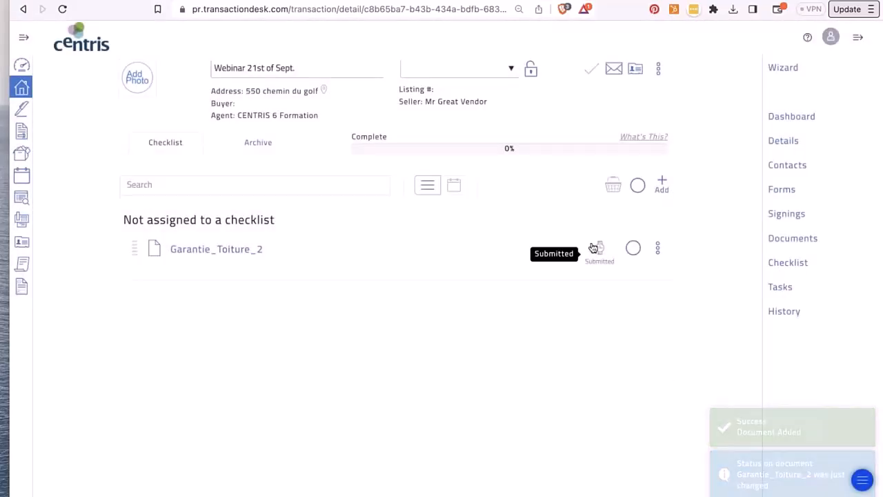
- Remove the Garantie_Toiture_2 item from the review queue
{"action": "left_click", "coordinate": [660, 250]}
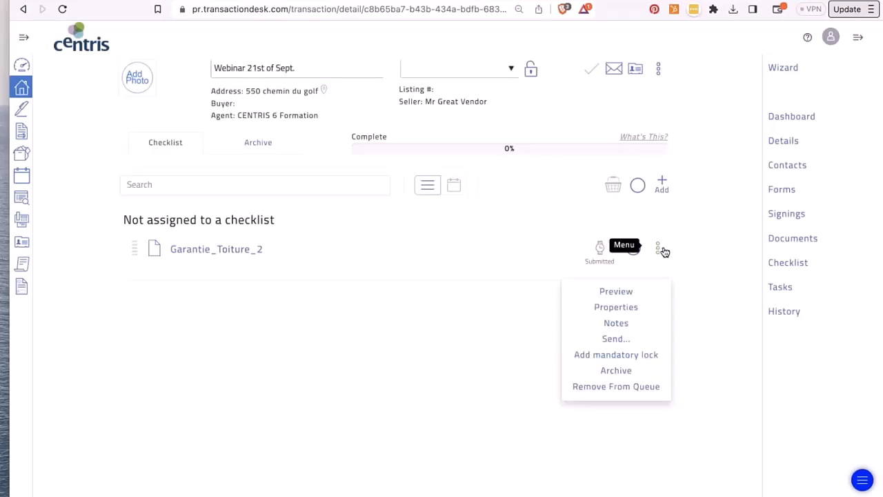
{"action": "left_click", "coordinate": [623, 391]}
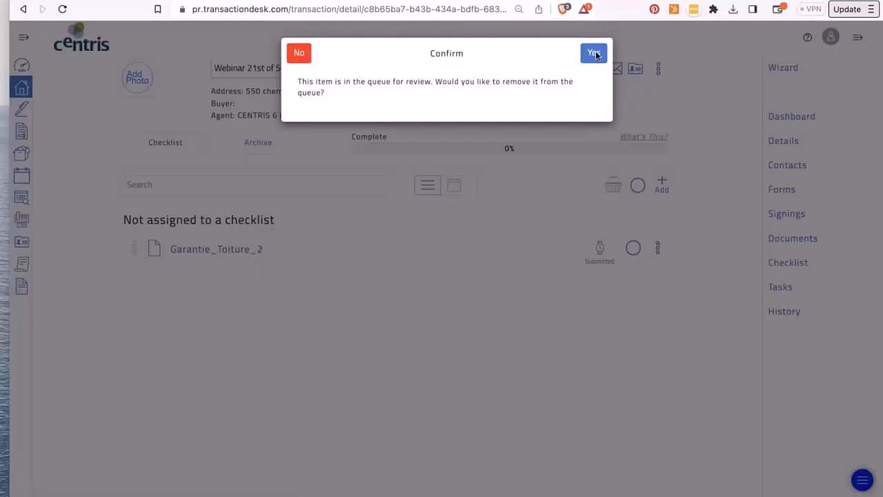
{"action": "left_click", "coordinate": [595, 52]}
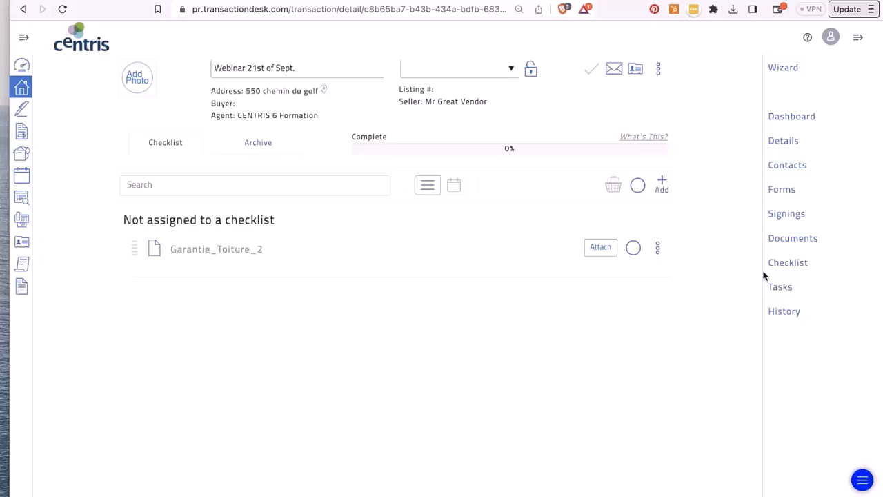
- Start a new checklist item named 'Phase 1 environmenta' with Document, Task and Mandatory ticked
{"action": "left_click", "coordinate": [663, 184]}
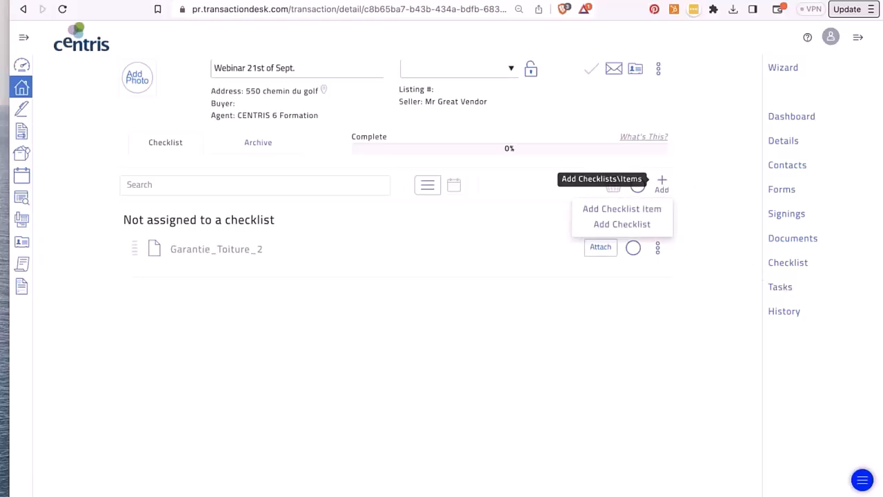
{"action": "left_click", "coordinate": [622, 210]}
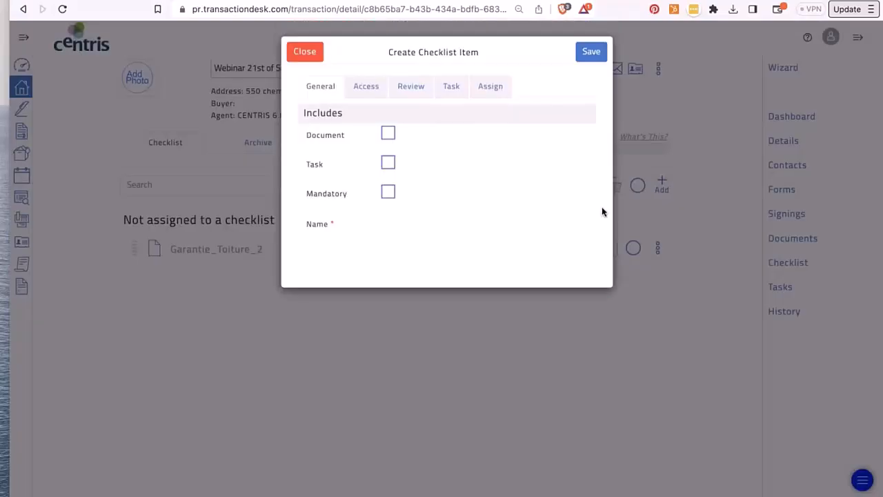
{"action": "left_click", "coordinate": [388, 135]}
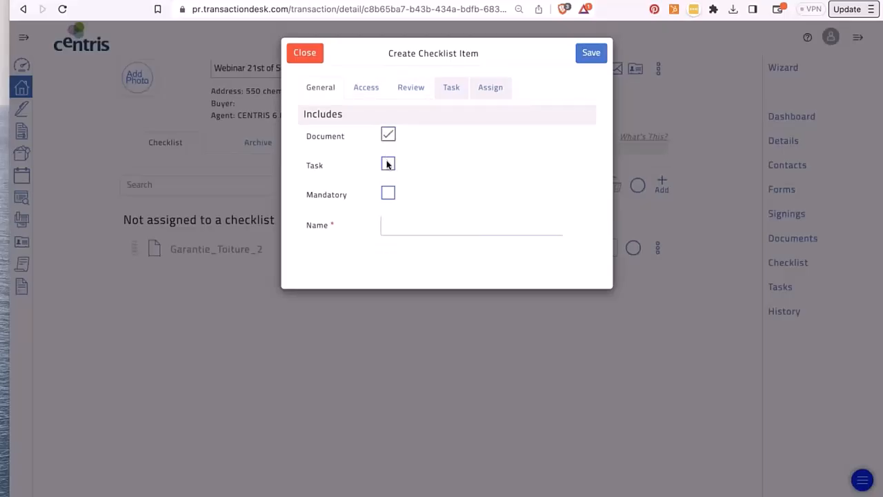
{"action": "left_click", "coordinate": [389, 165]}
{"action": "left_click", "coordinate": [388, 194]}
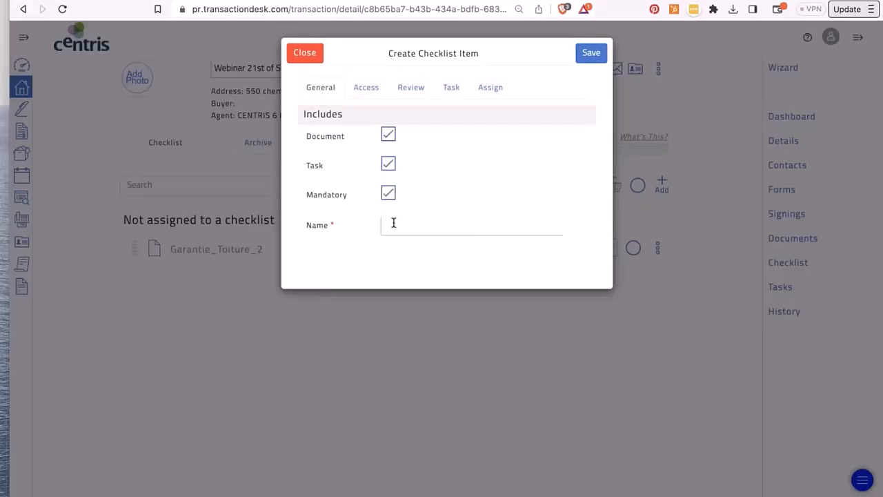
{"action": "left_click", "coordinate": [394, 223]}
{"action": "type", "text": "Phase 1 enviro"}
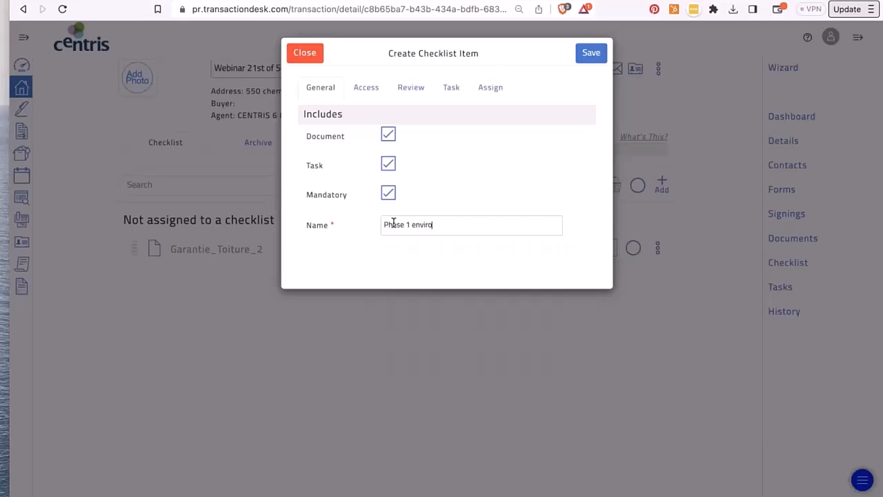
{"action": "type", "text": "nmental"}
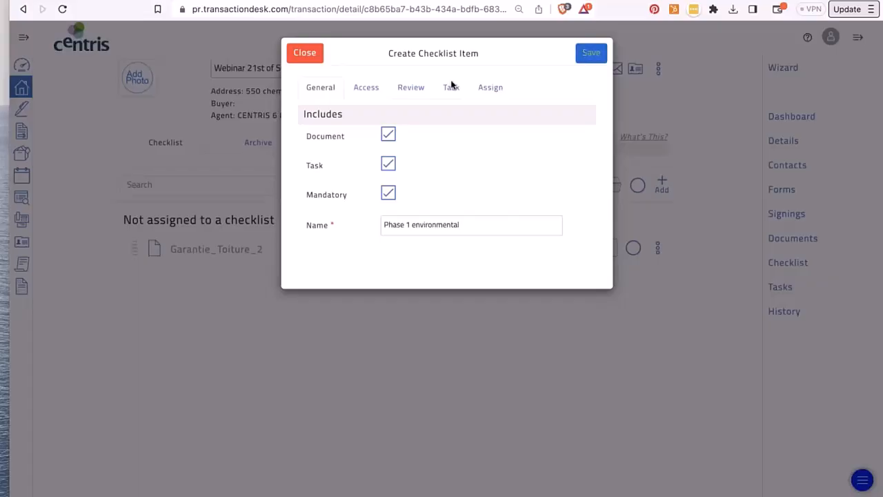
- Limit the item's access to the Seller contact type, leaving Agency Review off
{"action": "left_click", "coordinate": [365, 87]}
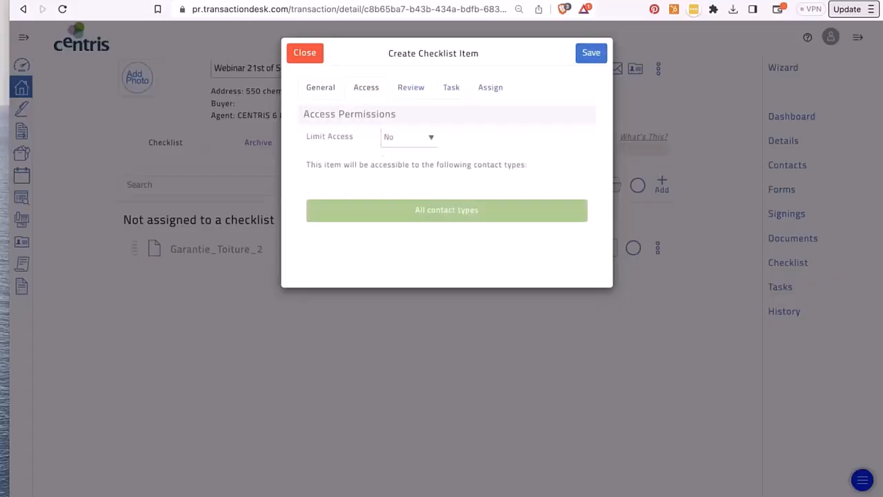
{"action": "left_click", "coordinate": [396, 140]}
{"action": "left_click", "coordinate": [403, 125]}
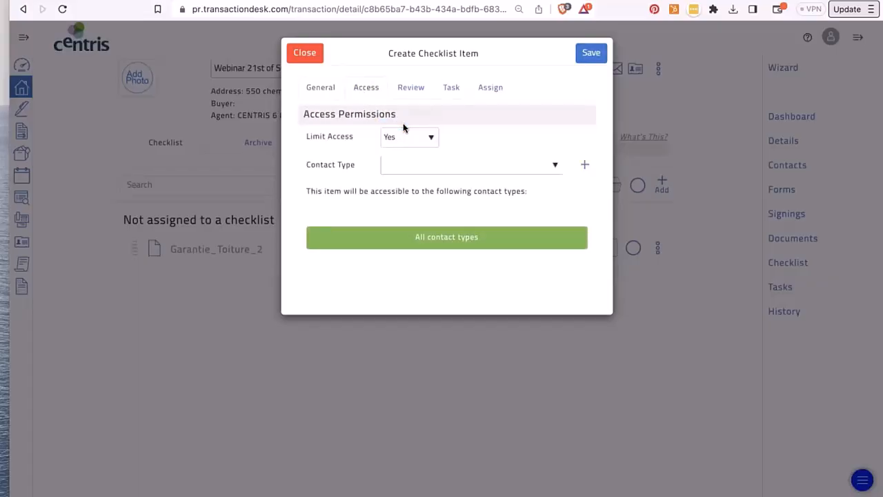
{"action": "left_click", "coordinate": [437, 166]}
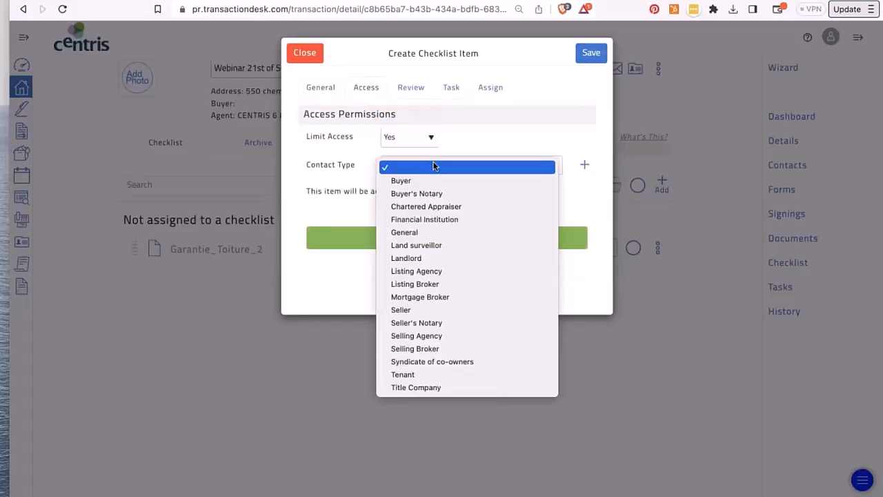
{"action": "left_click", "coordinate": [432, 310]}
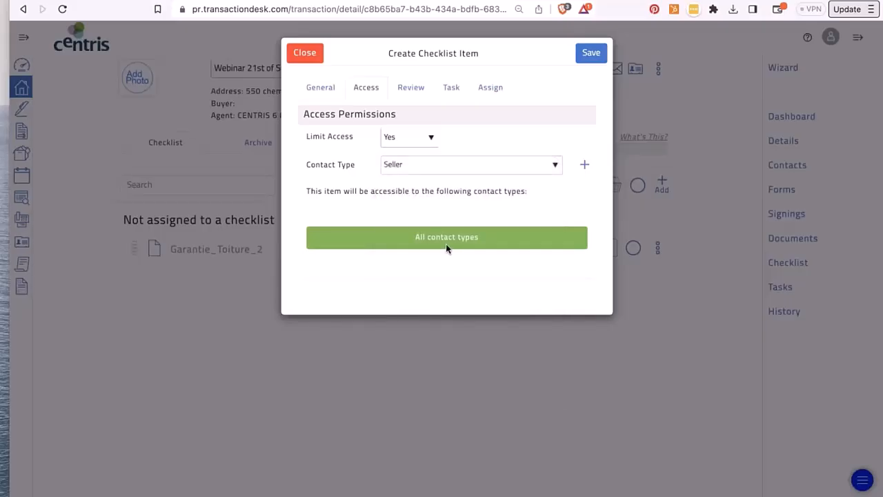
{"action": "left_click", "coordinate": [407, 87]}
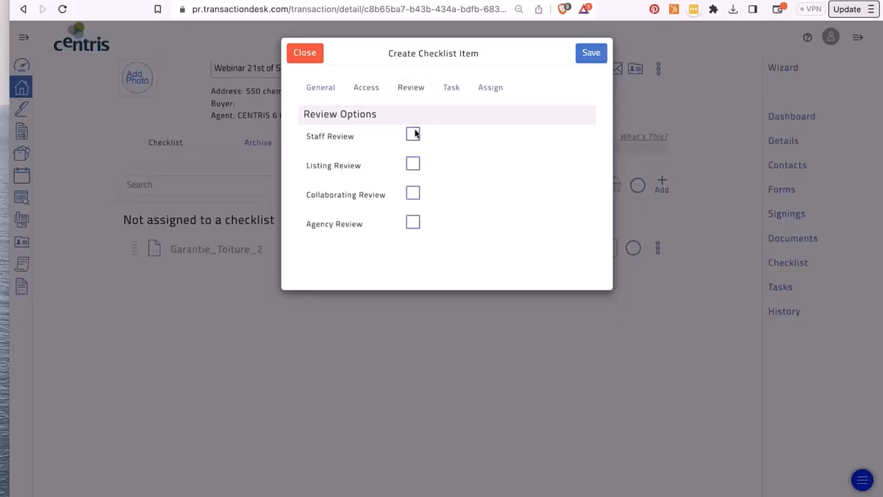
{"action": "left_click", "coordinate": [414, 224]}
{"action": "left_click", "coordinate": [415, 225]}
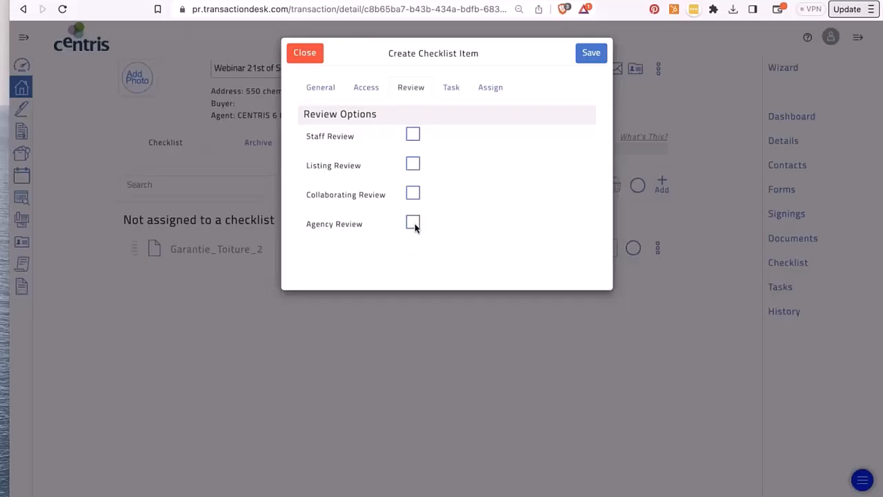
- Make the task due 1 day before the Listing Date
{"action": "left_click", "coordinate": [452, 94]}
{"action": "left_click", "coordinate": [392, 166]}
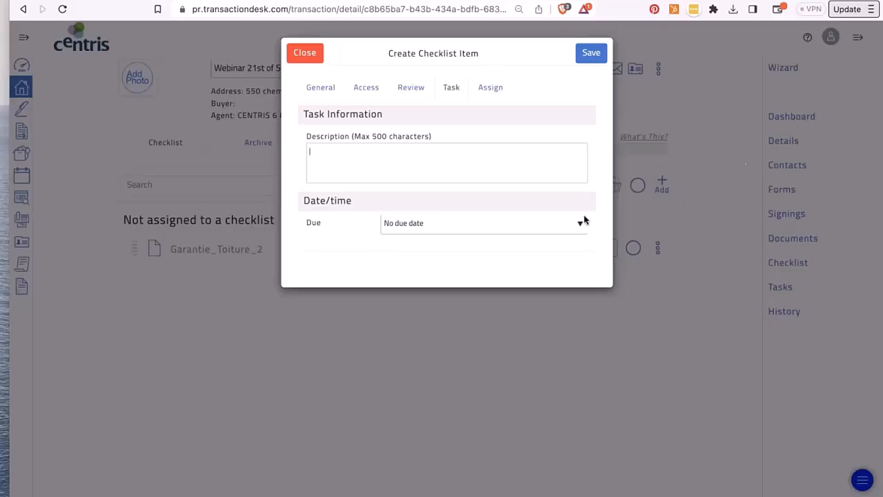
{"action": "left_click", "coordinate": [562, 223]}
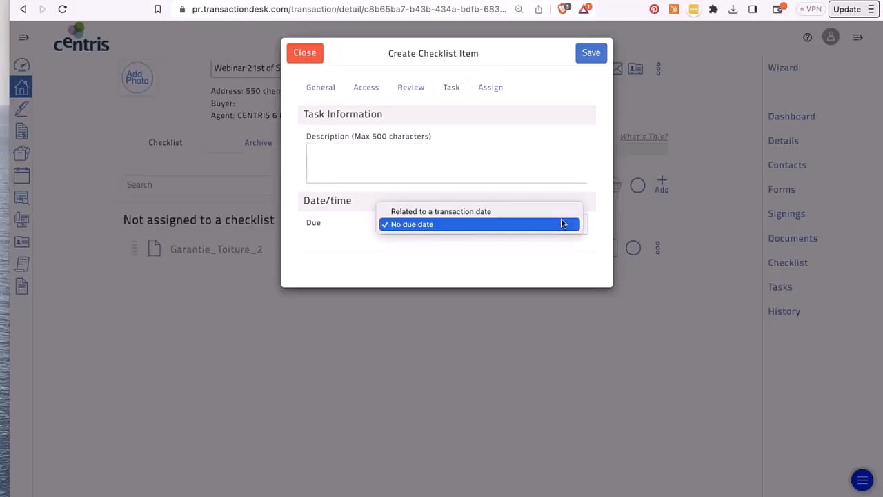
{"action": "left_click", "coordinate": [559, 214]}
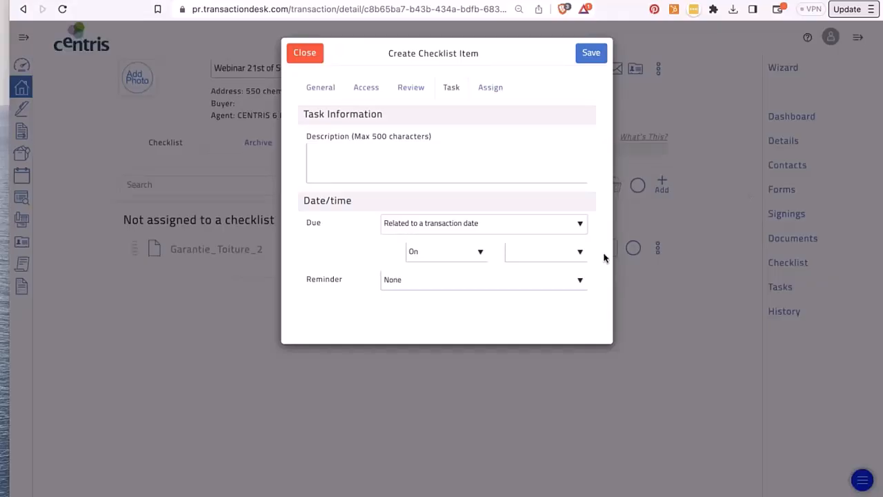
{"action": "left_click", "coordinate": [580, 254]}
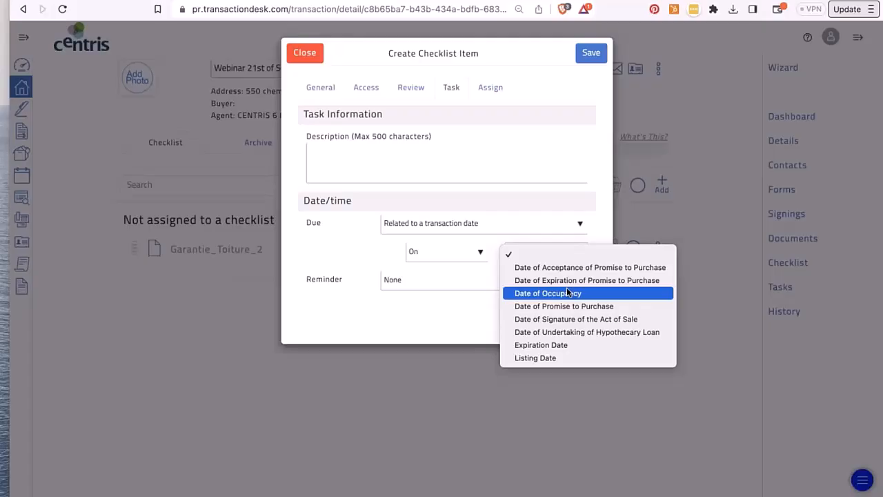
{"action": "left_click", "coordinate": [553, 360]}
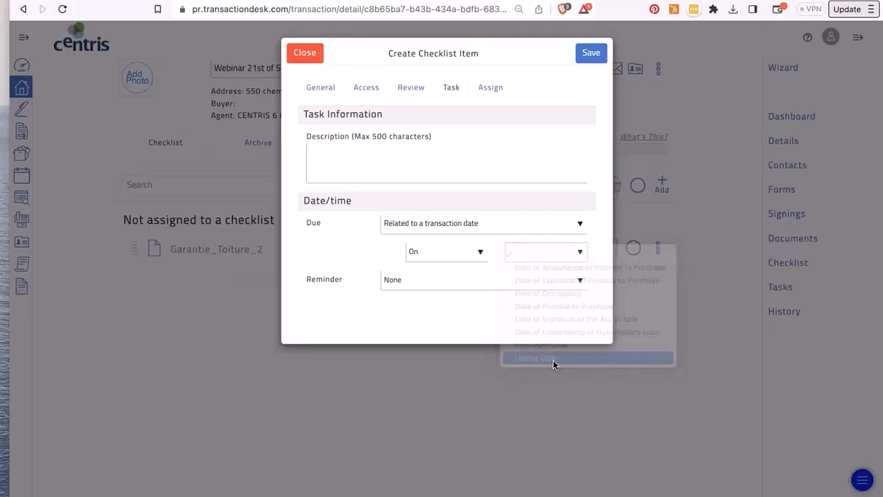
{"action": "left_click", "coordinate": [474, 254]}
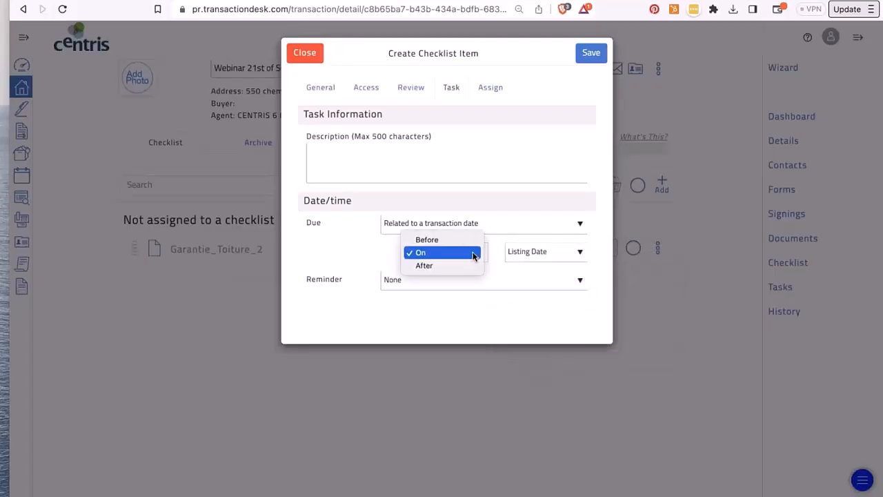
{"action": "left_click", "coordinate": [465, 240]}
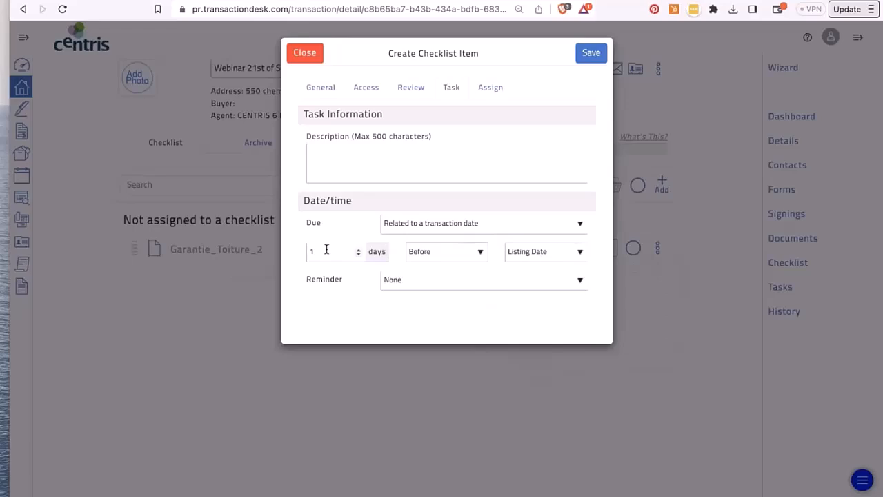
{"action": "left_click", "coordinate": [326, 249]}
- Check the Phase 1 environmental name, then set the task reminder to 1 week before
{"action": "left_click", "coordinate": [321, 93]}
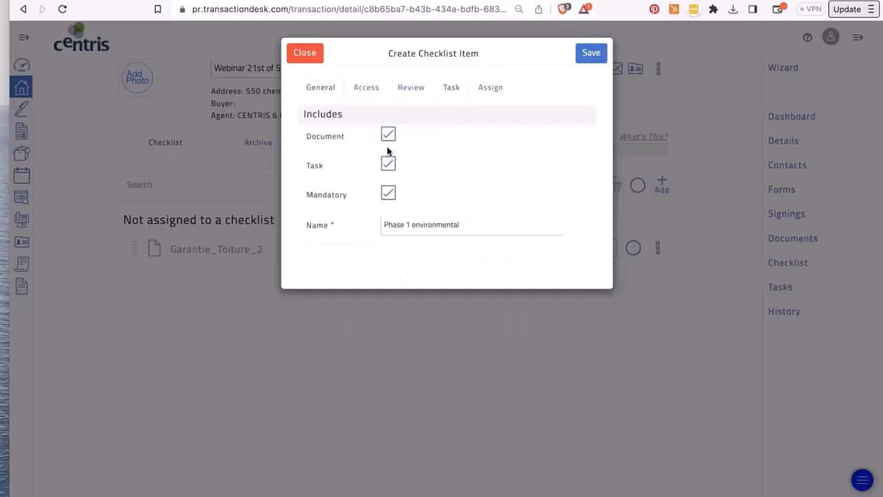
{"action": "triple_click", "coordinate": [417, 226]}
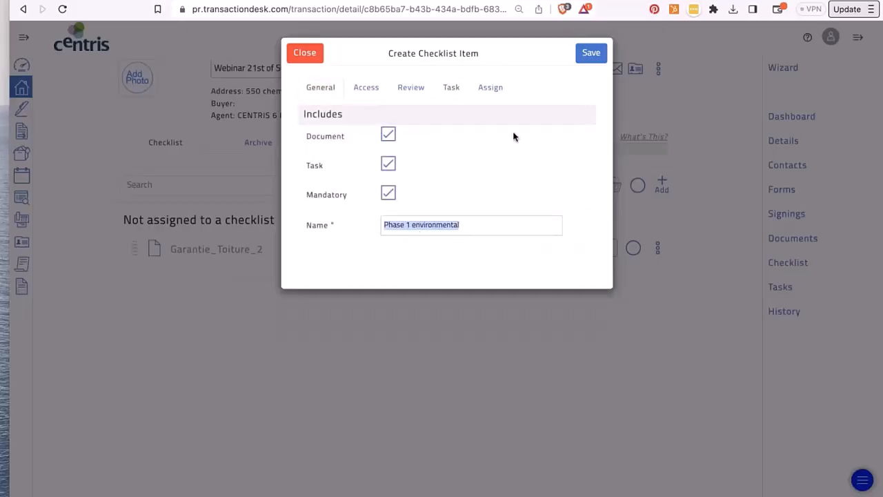
{"action": "left_click", "coordinate": [454, 92]}
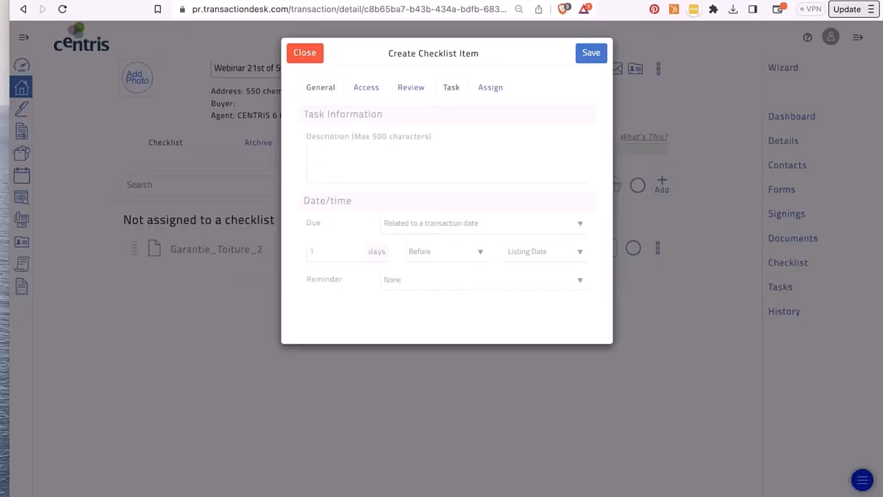
{"action": "left_click", "coordinate": [455, 282]}
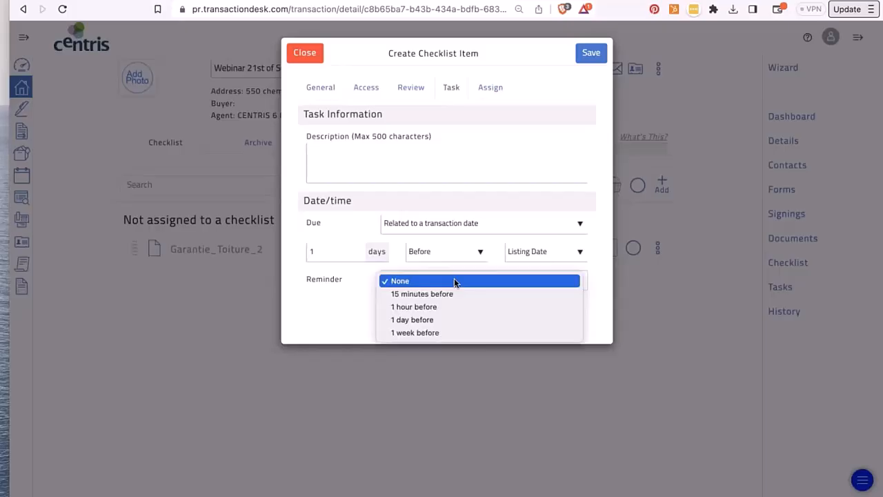
{"action": "left_click", "coordinate": [456, 334]}
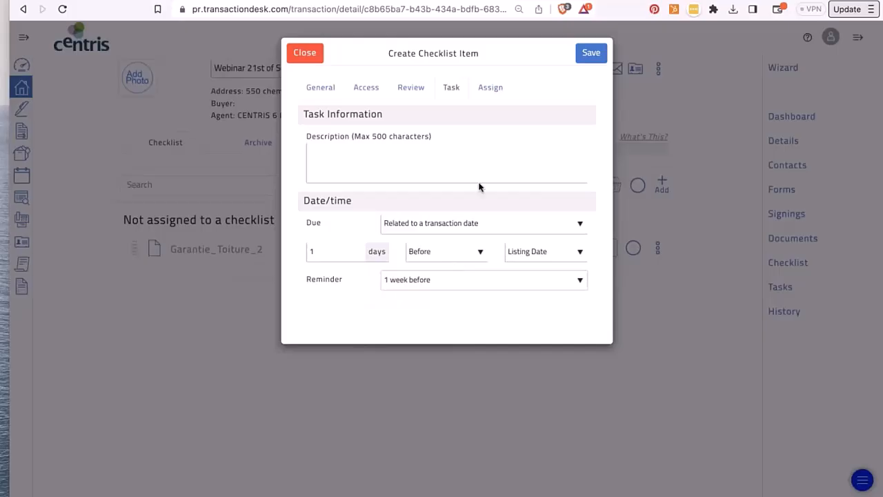
{"action": "left_click", "coordinate": [491, 87]}
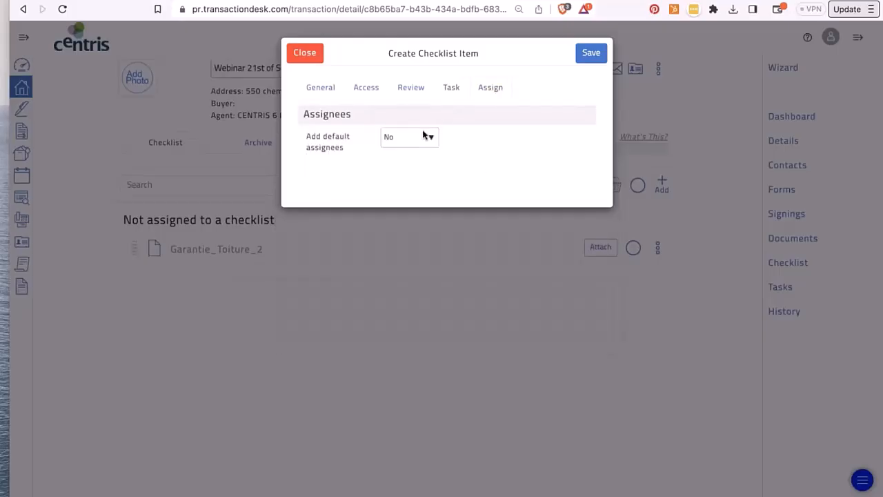
- Add Seller as default assignee, enable all three notifications, and save Phase 1 environmental
{"action": "left_click", "coordinate": [425, 136]}
{"action": "left_click", "coordinate": [419, 127]}
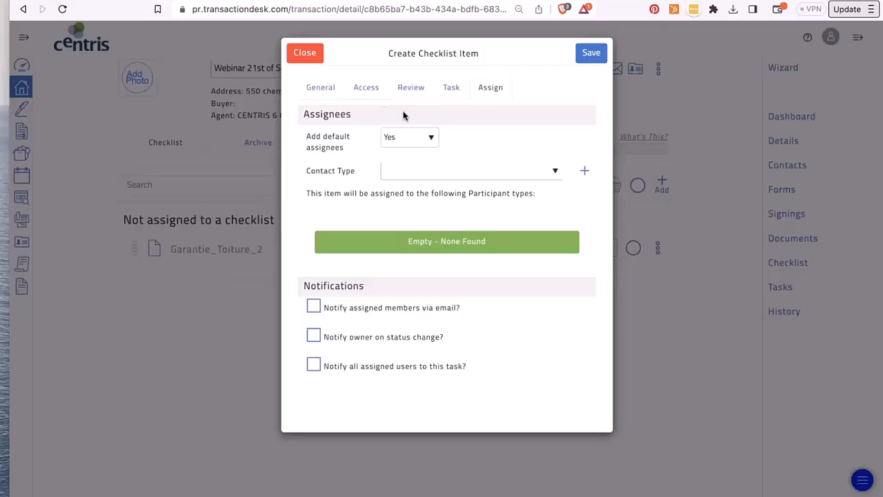
{"action": "left_click", "coordinate": [414, 172]}
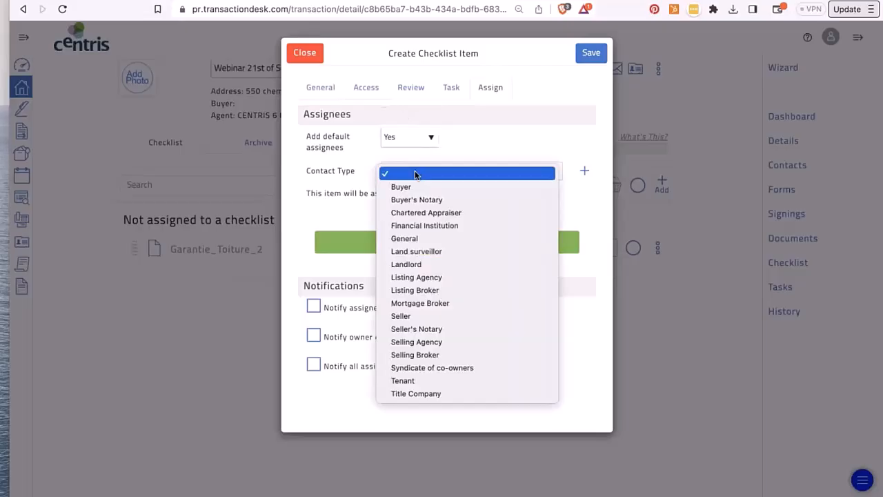
{"action": "left_click", "coordinate": [423, 315]}
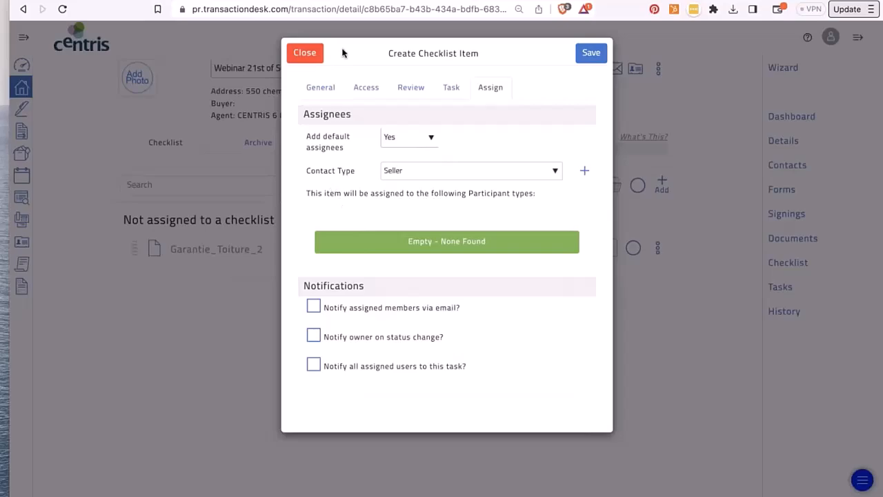
{"action": "left_click", "coordinate": [314, 308]}
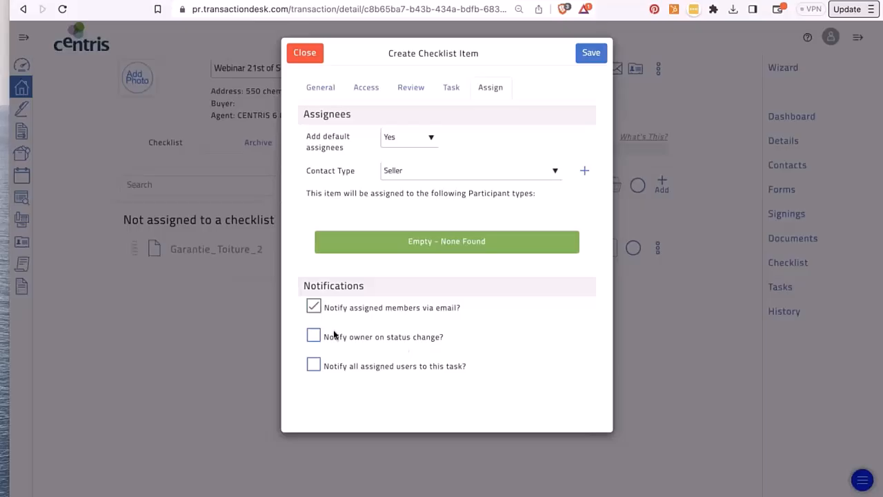
{"action": "left_click", "coordinate": [313, 336]}
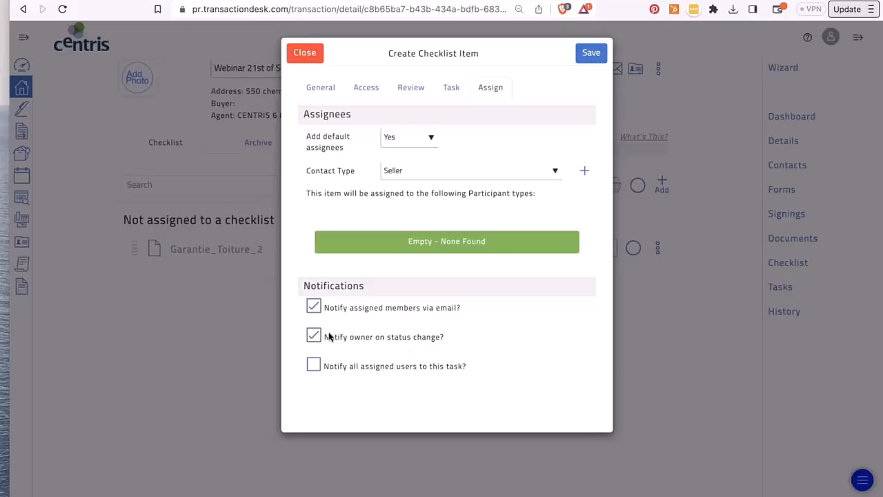
{"action": "left_click", "coordinate": [313, 365]}
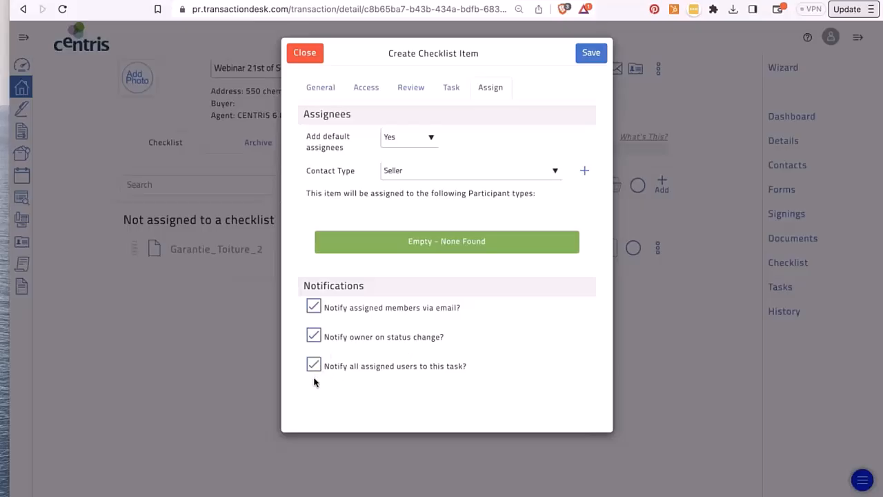
{"action": "left_click", "coordinate": [588, 57]}
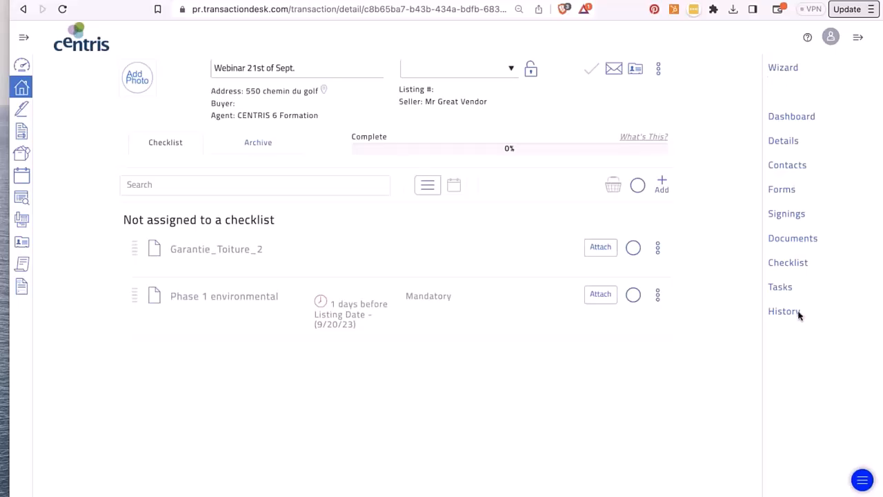
- Review the Apply Checklists list and close it without applying any checklist
{"action": "left_click", "coordinate": [661, 182]}
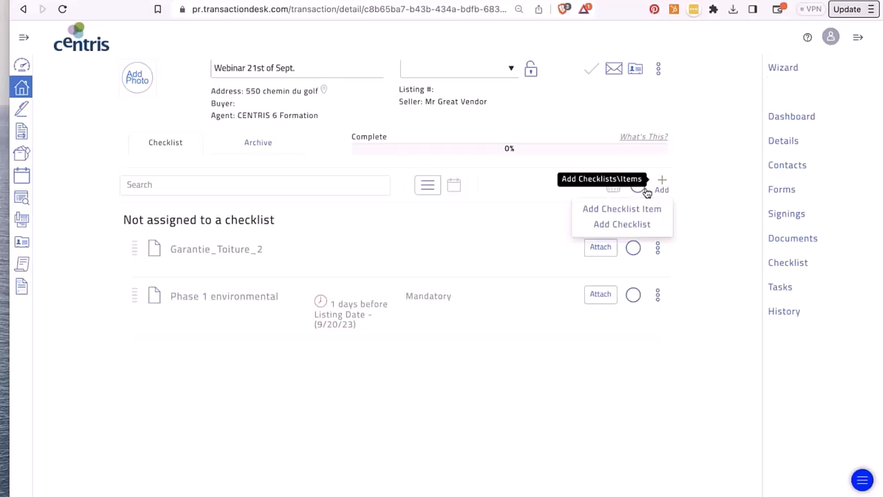
{"action": "left_click", "coordinate": [621, 224]}
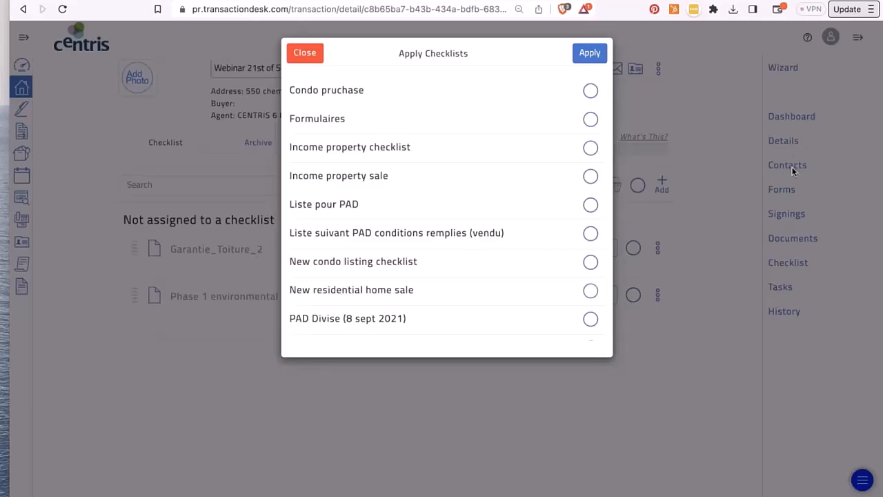
{"action": "left_click", "coordinate": [302, 55]}
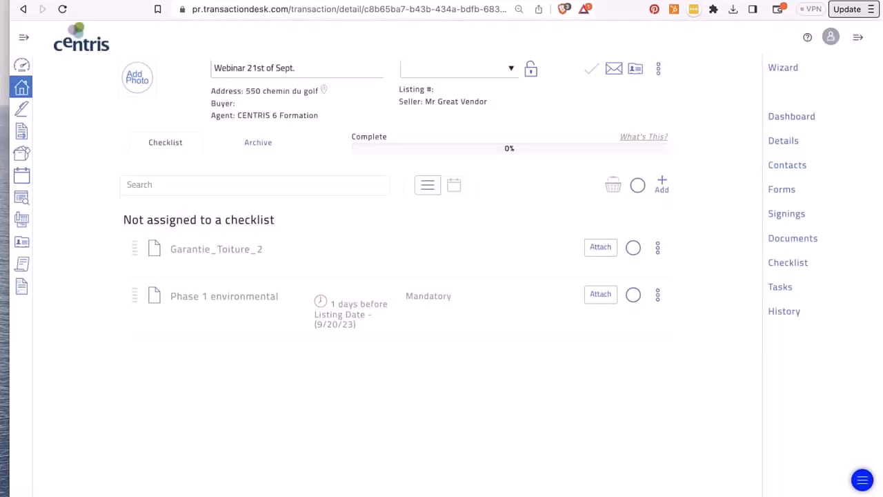
- Open the transaction's Contacts and view, then close, the Email Upload Information
{"action": "left_click", "coordinate": [794, 168]}
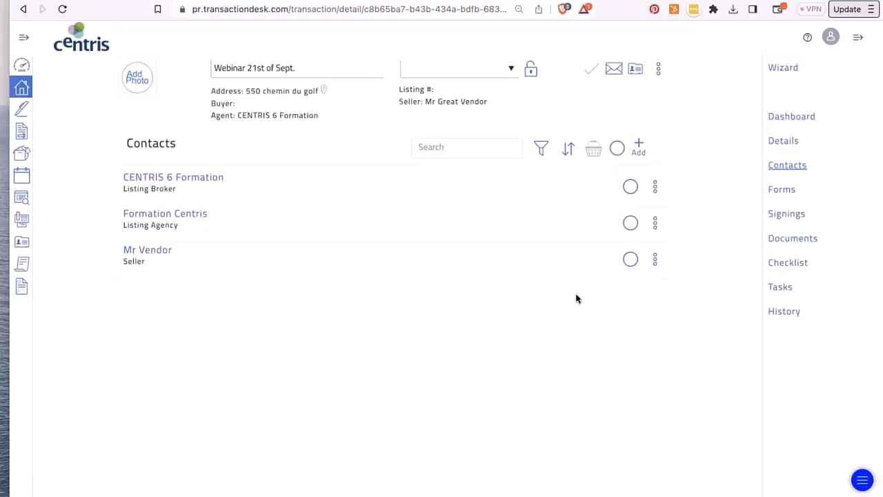
{"action": "left_click", "coordinate": [613, 69]}
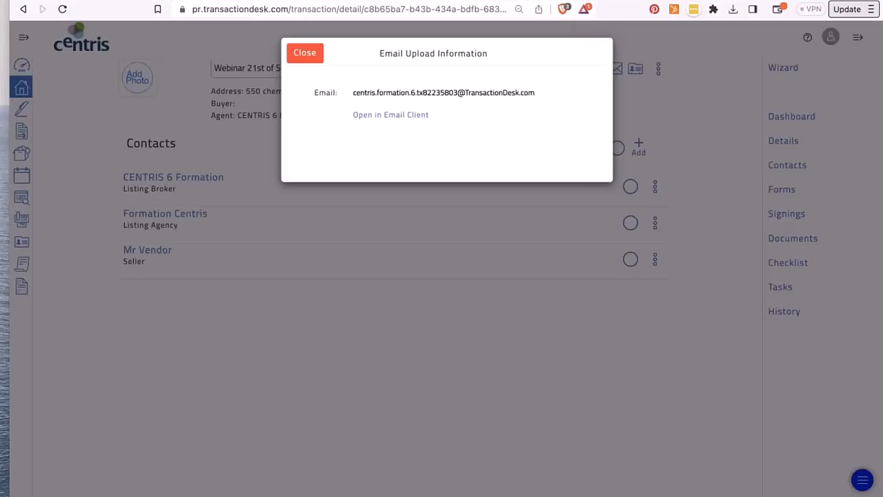
{"action": "left_click", "coordinate": [305, 54]}
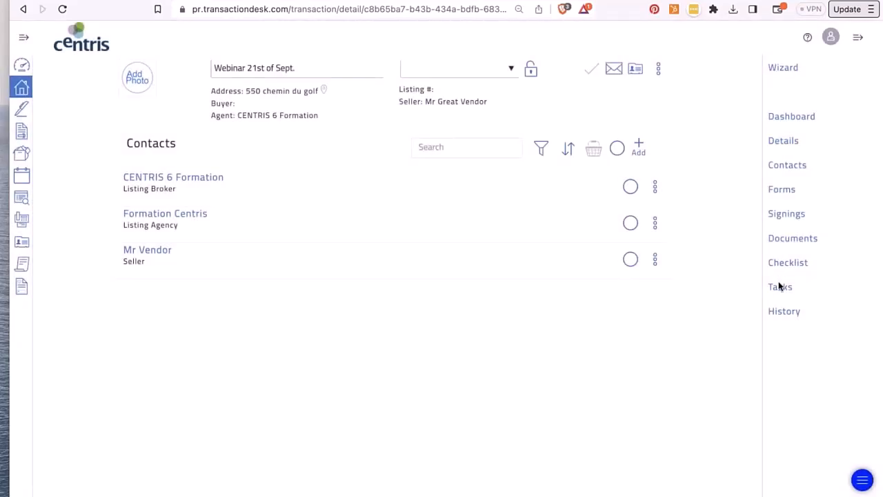
{"action": "left_click", "coordinate": [780, 287]}
- Switch the transaction's tasks to calendar view, showing Phase 1 environmental on September 20
{"action": "left_click", "coordinate": [575, 149]}
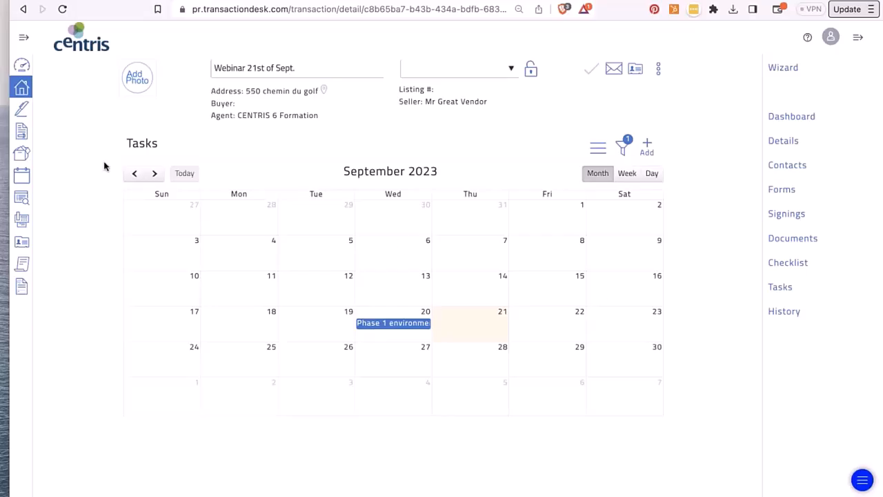
{"action": "left_click", "coordinate": [25, 39]}
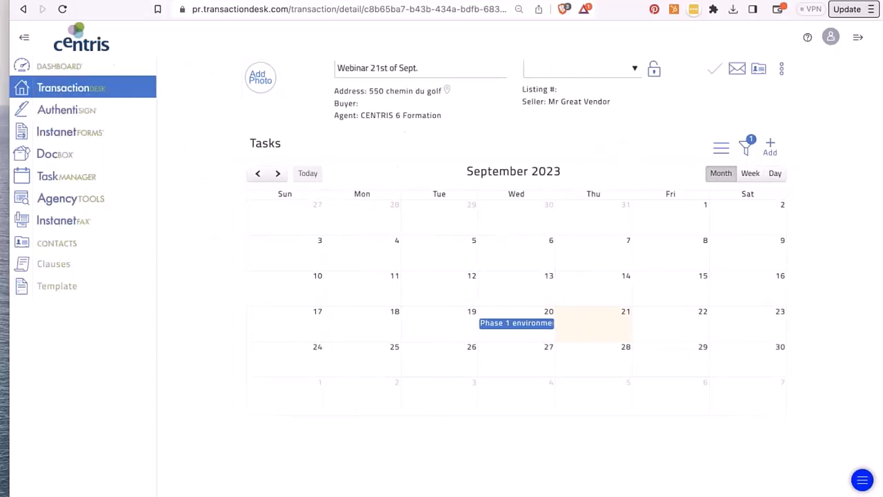
{"action": "left_click", "coordinate": [46, 177]}
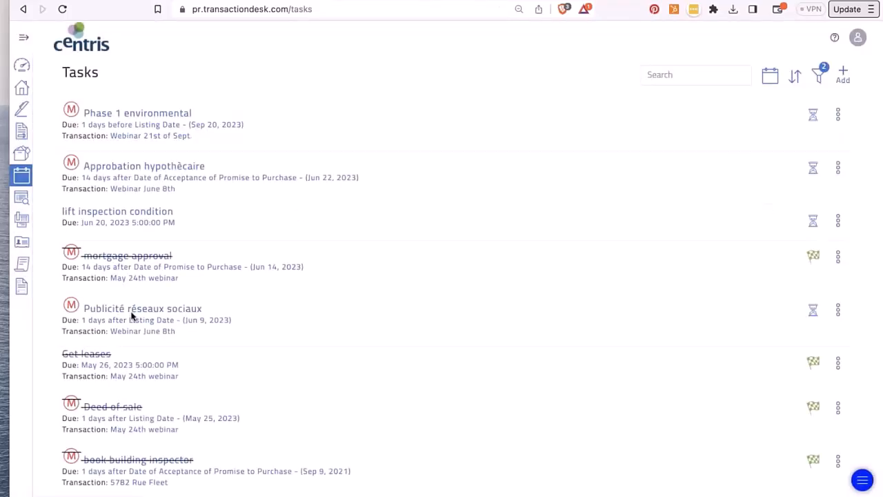
- Browse the global task calendar back to April 2023, then return to list view
{"action": "left_click", "coordinate": [770, 77]}
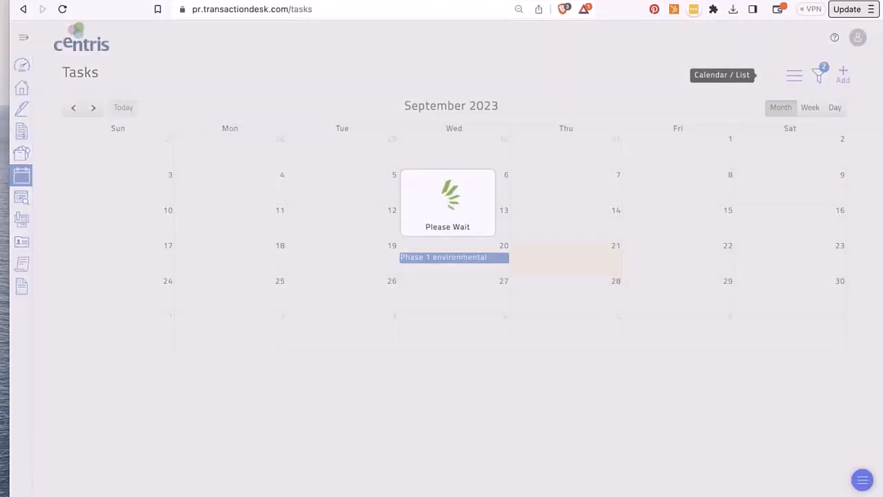
{"action": "left_click", "coordinate": [73, 107]}
{"action": "left_click", "coordinate": [73, 107]}
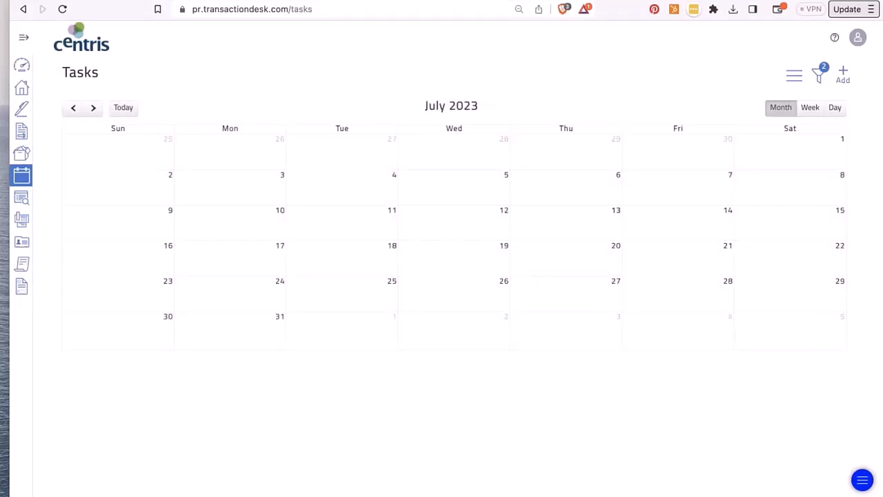
{"action": "left_click", "coordinate": [73, 108]}
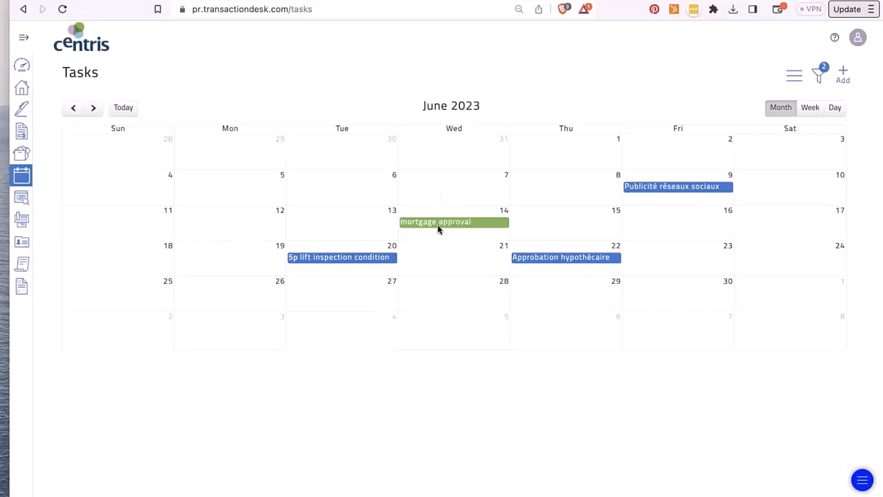
{"action": "left_click", "coordinate": [73, 108]}
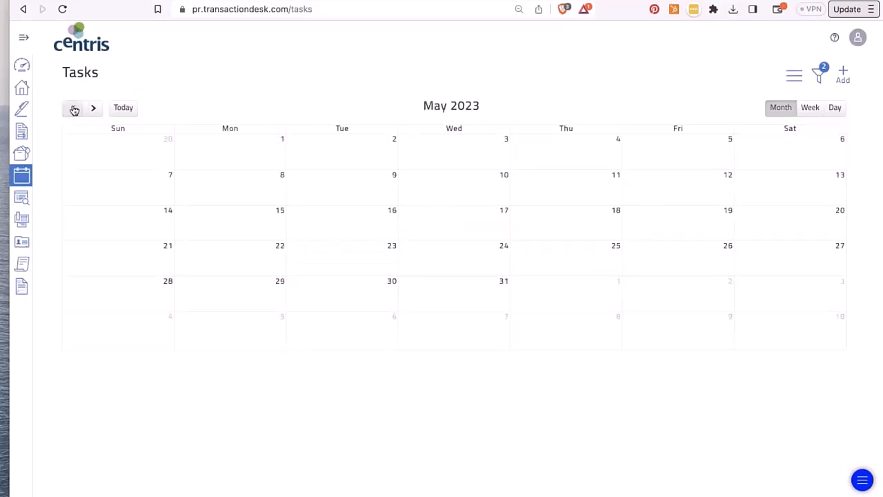
{"action": "left_click", "coordinate": [73, 108]}
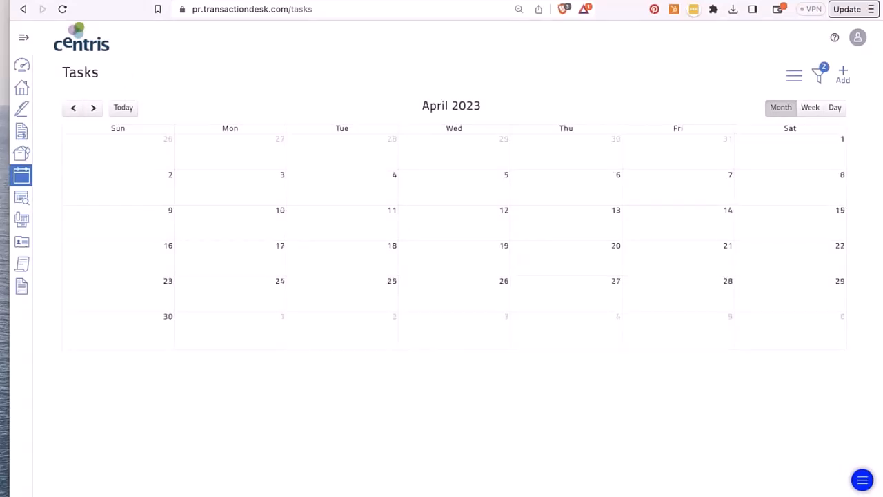
{"action": "left_click", "coordinate": [796, 78]}
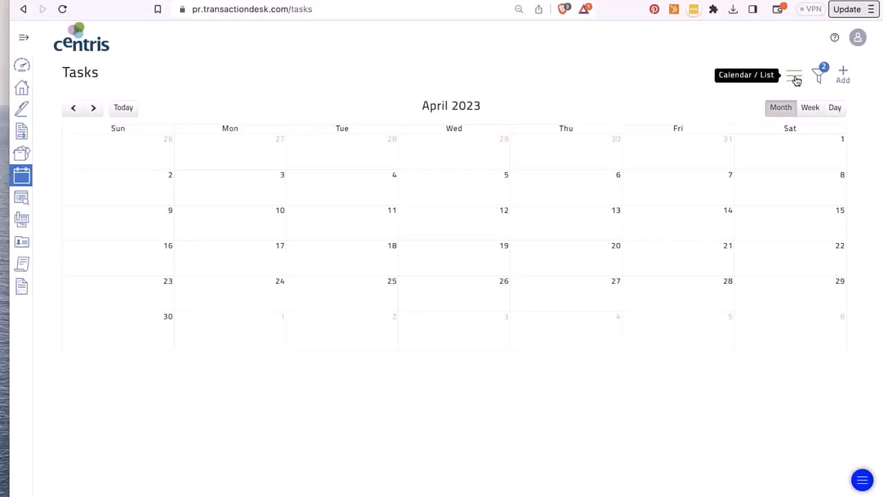
- Mark the Send 9.1 documents and Publicité réseaux sociaux tasks complete
{"action": "scroll", "coordinate": [428, 251], "scroll_direction": "down", "scroll_amount": 4}
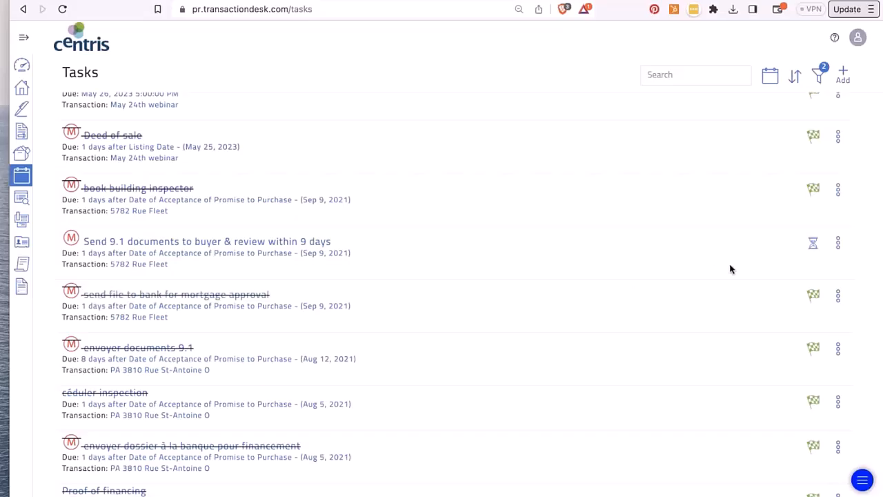
{"action": "left_click", "coordinate": [813, 243]}
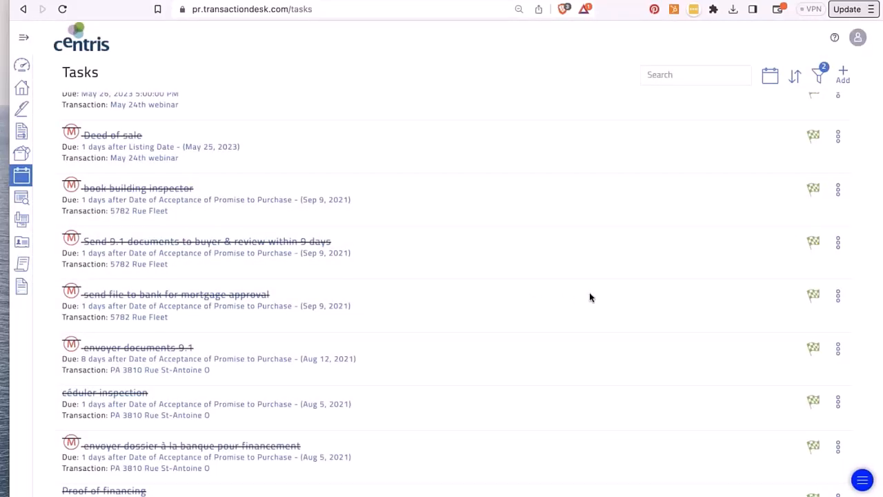
{"action": "scroll", "coordinate": [325, 227], "scroll_direction": "up", "scroll_amount": 5}
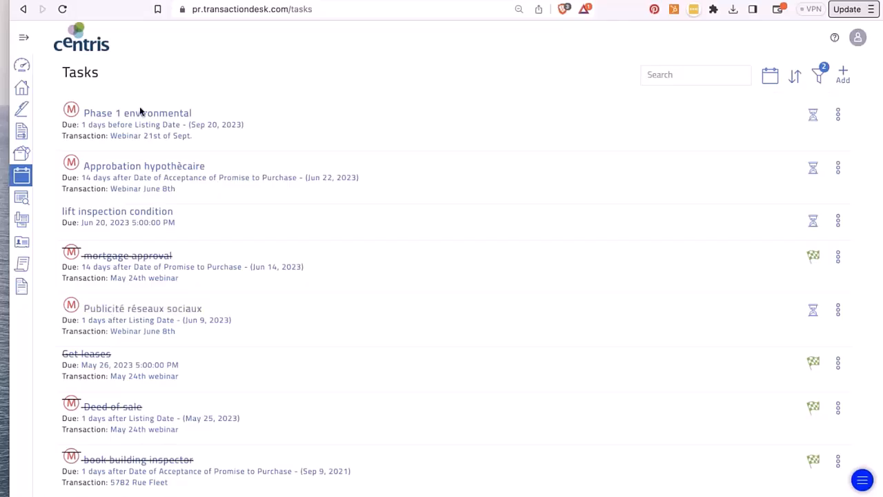
{"action": "left_click", "coordinate": [813, 310]}
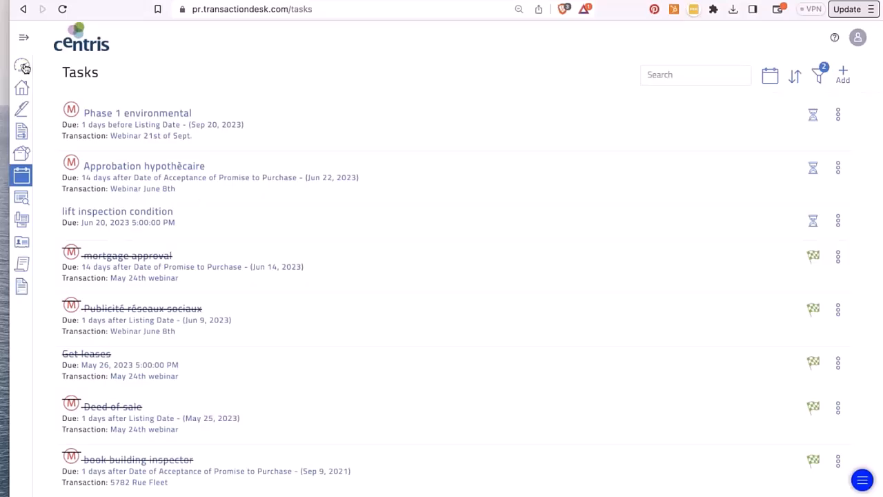
- Open Webinar 21st of Sept. from the Broker Dashboard and view its History log
{"action": "left_click", "coordinate": [22, 87]}
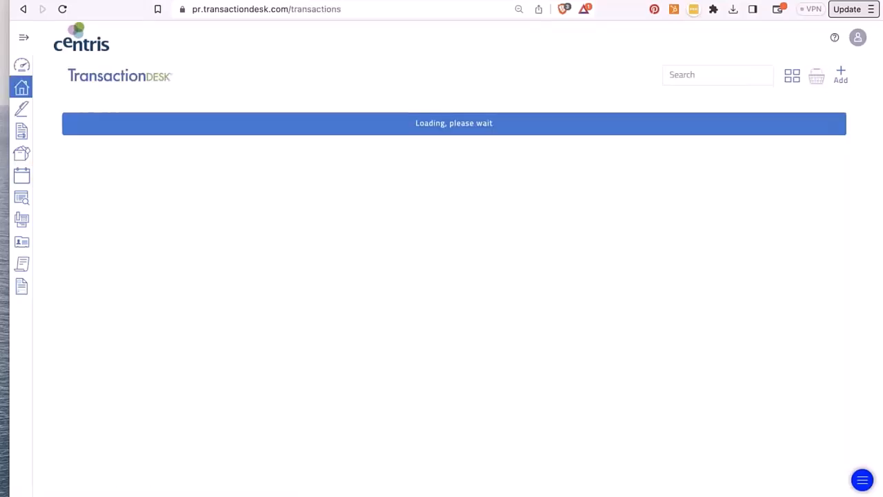
{"action": "left_click", "coordinate": [21, 65]}
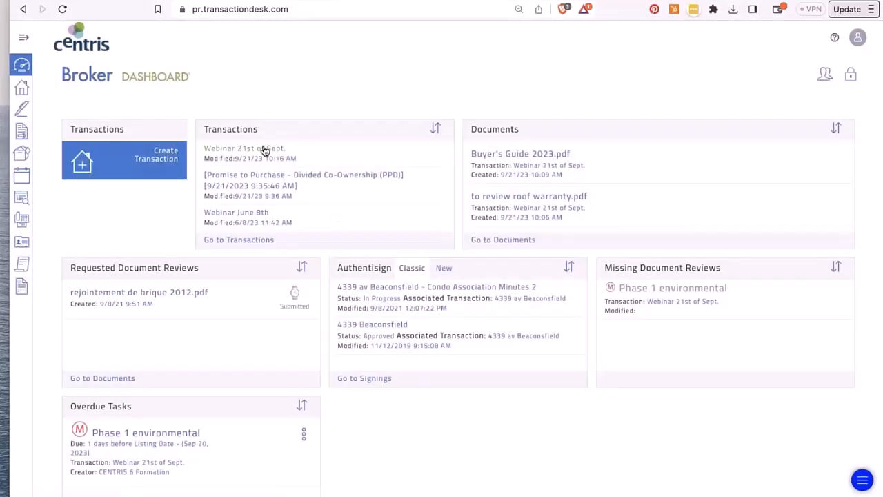
{"action": "left_click", "coordinate": [262, 147]}
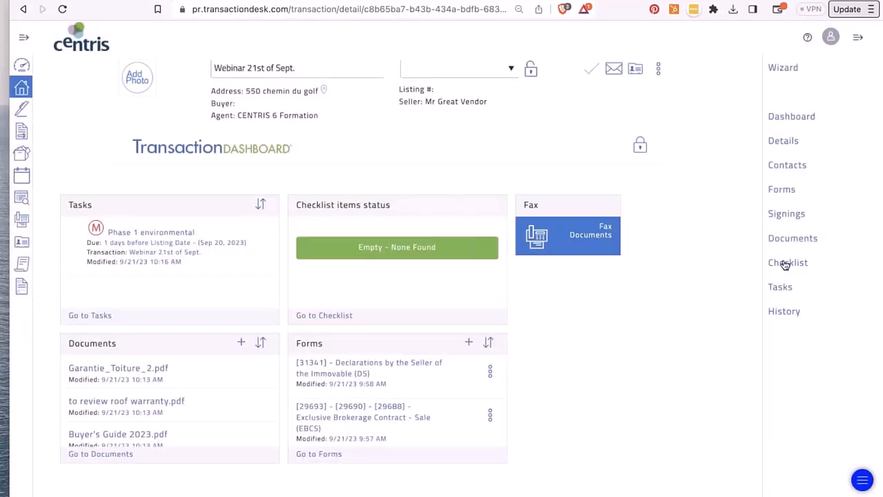
{"action": "left_click", "coordinate": [787, 313]}
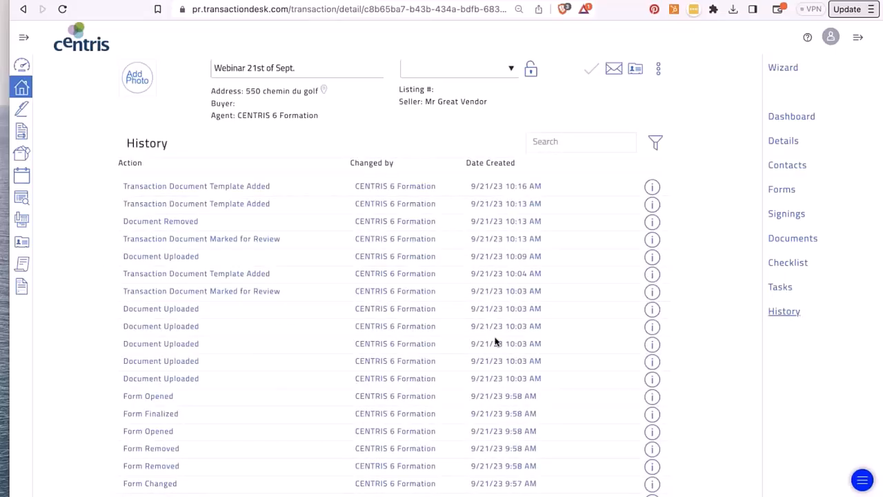
{"action": "scroll", "coordinate": [495, 341], "scroll_direction": "down", "scroll_amount": 15}
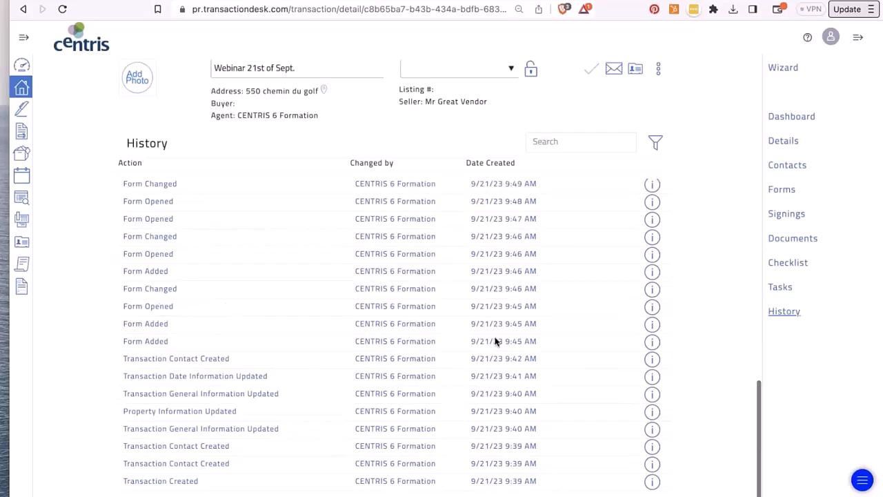
{"action": "scroll", "coordinate": [495, 341], "scroll_direction": "up", "scroll_amount": 15}
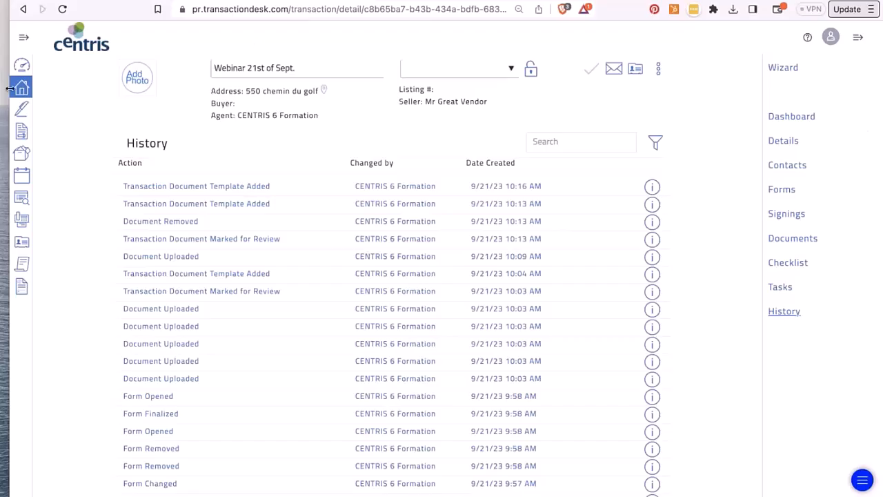
- Return to the Broker Dashboard and open the account menu from the avatar
{"action": "left_click", "coordinate": [21, 67]}
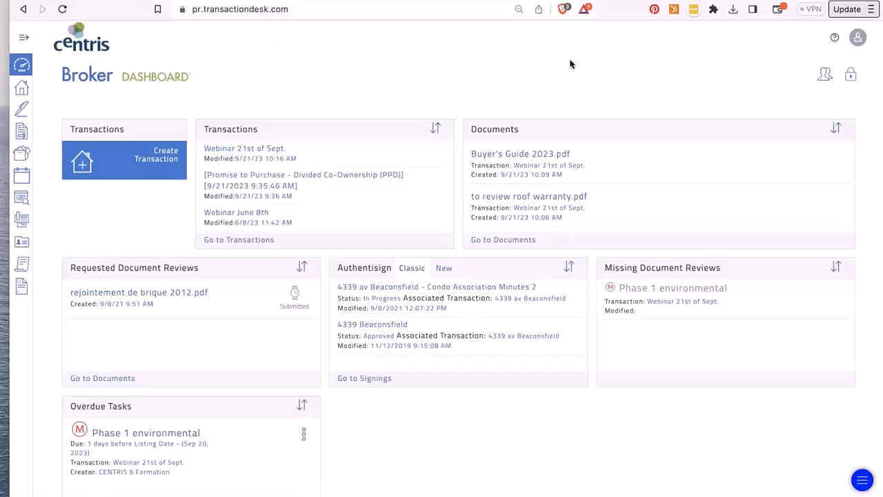
{"action": "left_click", "coordinate": [856, 40]}
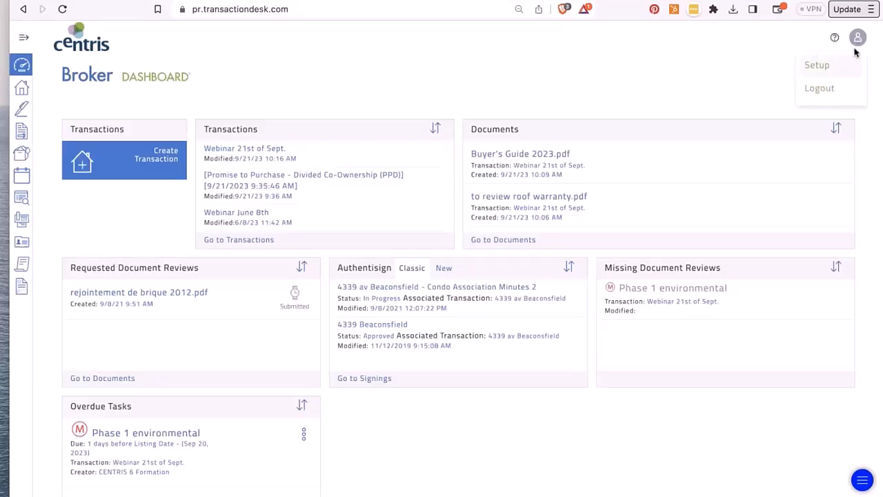
- Go into Setup and open the Preferences settings page
{"action": "left_click", "coordinate": [818, 65]}
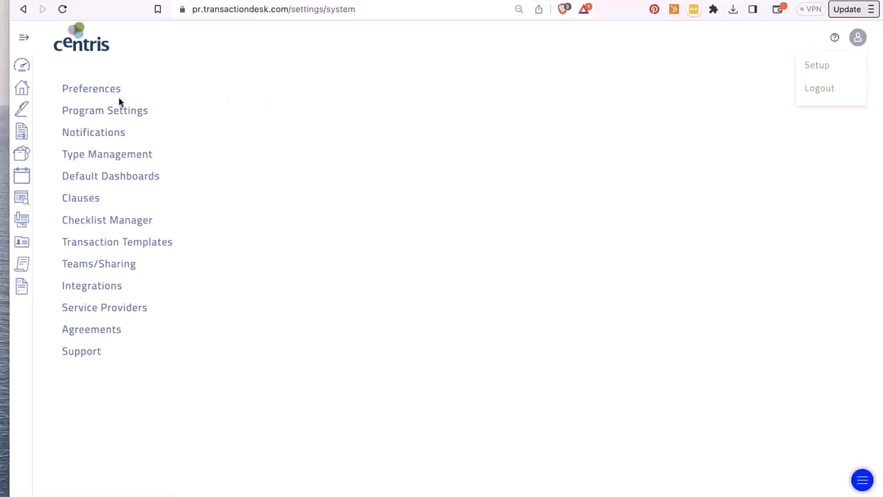
{"action": "left_click", "coordinate": [110, 66]}
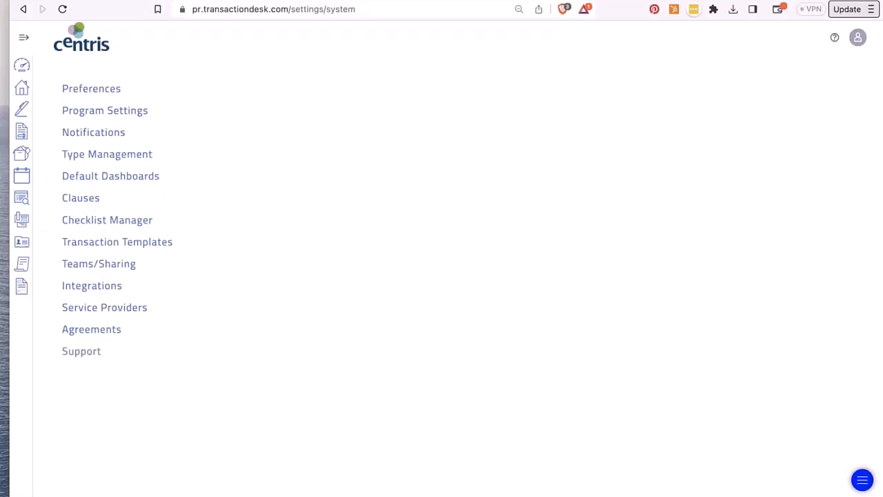
{"action": "left_click", "coordinate": [84, 90]}
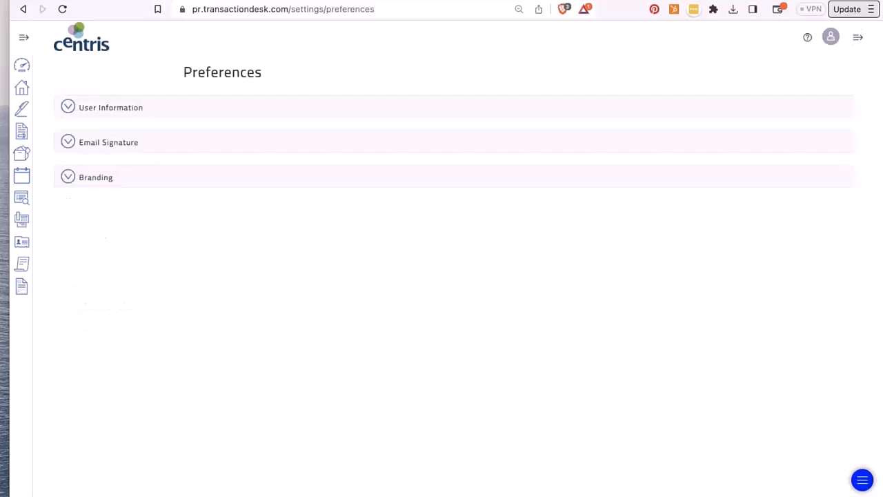
- Expand and collapse the User Information and Email Signature preference sections
{"action": "left_click", "coordinate": [68, 108]}
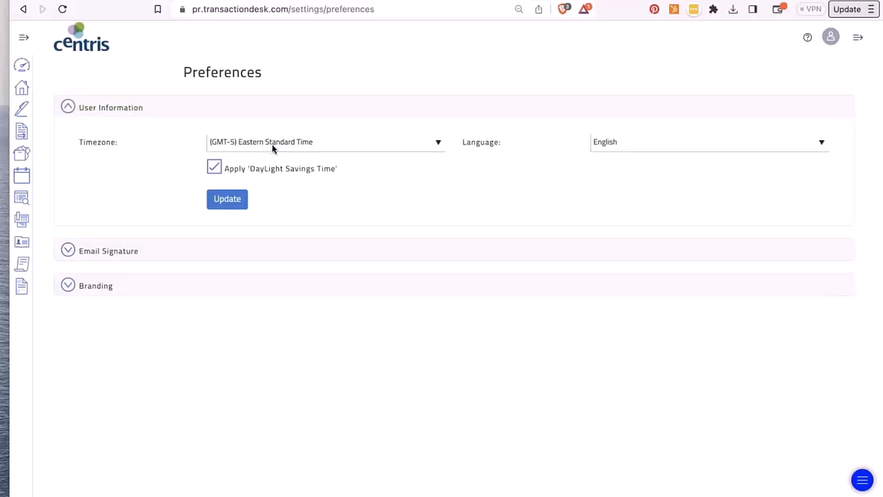
{"action": "left_click", "coordinate": [67, 107]}
{"action": "left_click", "coordinate": [68, 143]}
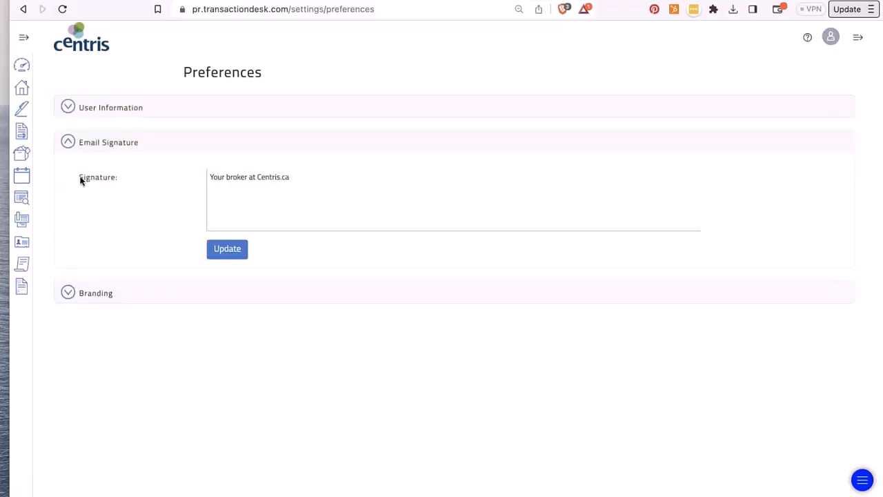
{"action": "left_click", "coordinate": [68, 143]}
- Look through the Branding image options, then go back to the setup list
{"action": "left_click", "coordinate": [68, 177]}
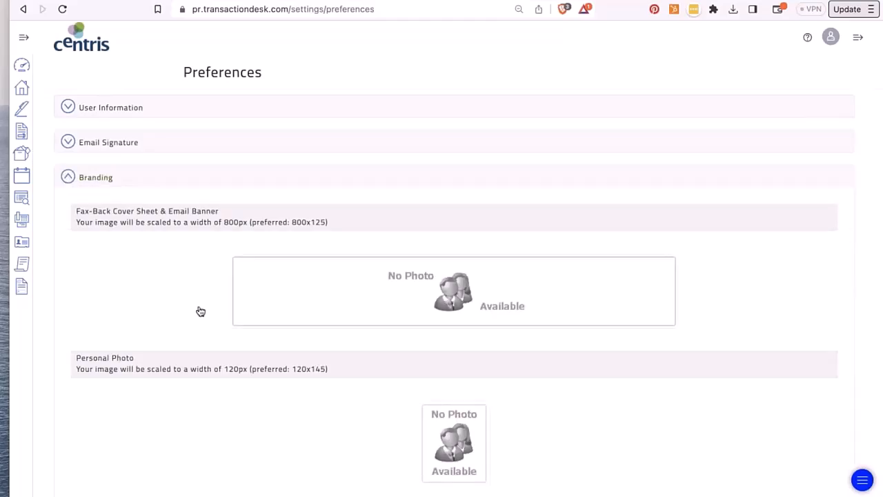
{"action": "scroll", "coordinate": [200, 311], "scroll_direction": "down", "scroll_amount": 3}
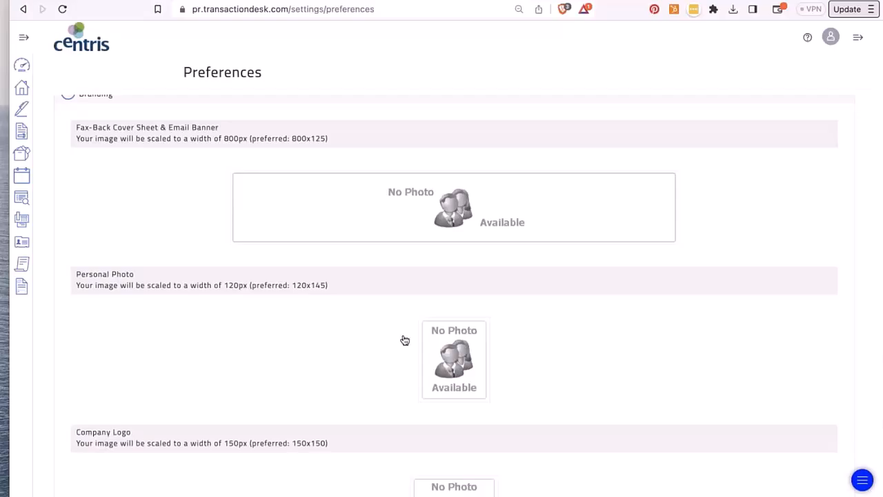
{"action": "scroll", "coordinate": [403, 339], "scroll_direction": "down", "scroll_amount": 2}
{"action": "scroll", "coordinate": [455, 295], "scroll_direction": "down", "scroll_amount": 1}
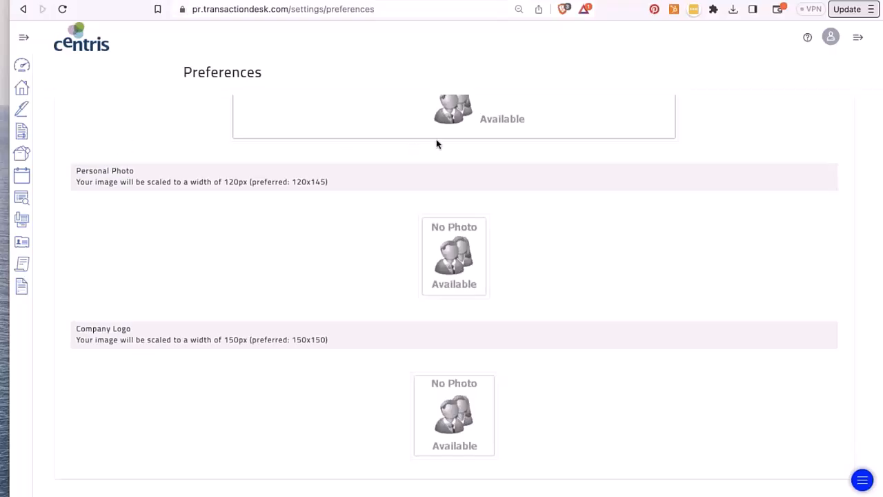
{"action": "scroll", "coordinate": [436, 144], "scroll_direction": "up", "scroll_amount": 5}
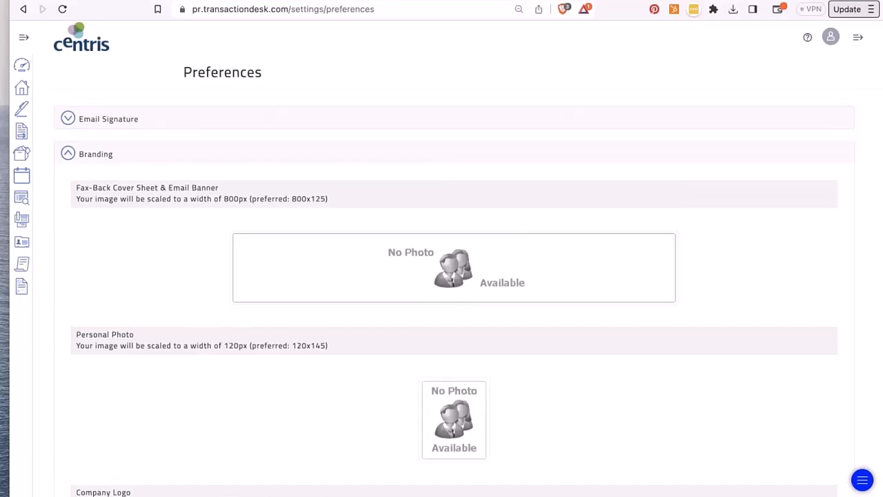
{"action": "left_click", "coordinate": [66, 153]}
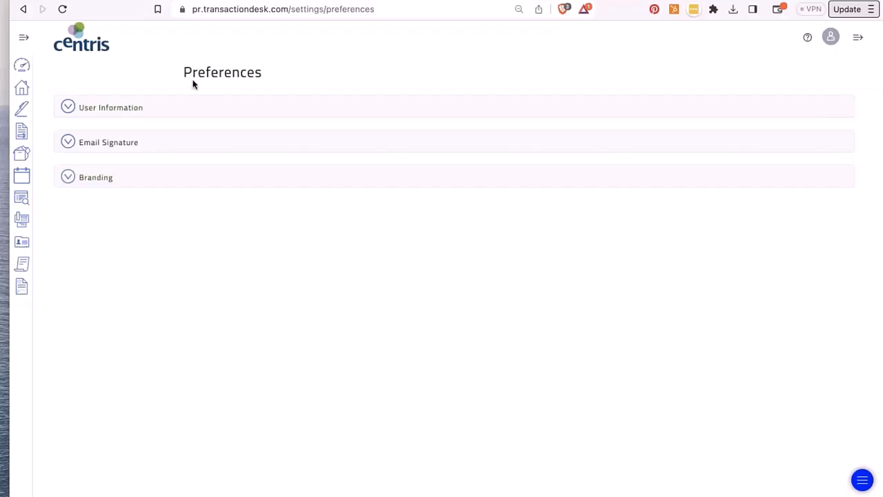
{"action": "left_click", "coordinate": [24, 10]}
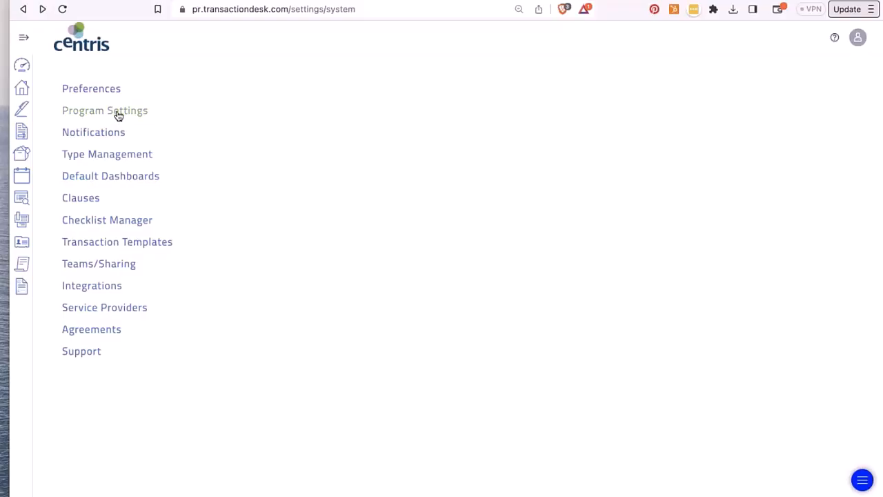
- In Program Settings, review Transaction Settings and keep All as the Default View
{"action": "left_click", "coordinate": [74, 112]}
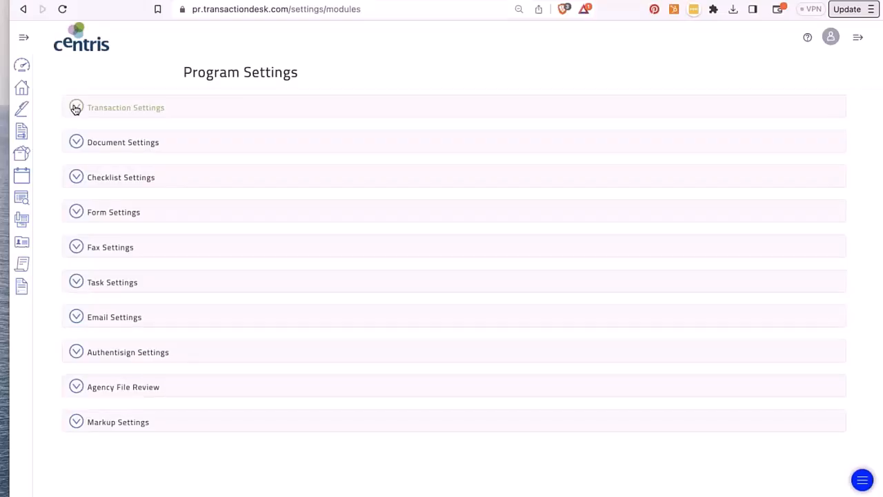
{"action": "left_click", "coordinate": [76, 108]}
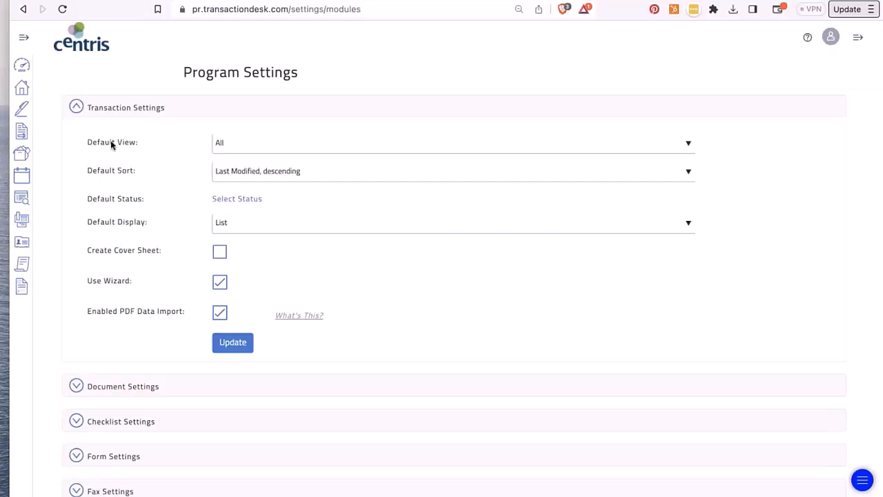
{"action": "left_click", "coordinate": [241, 151]}
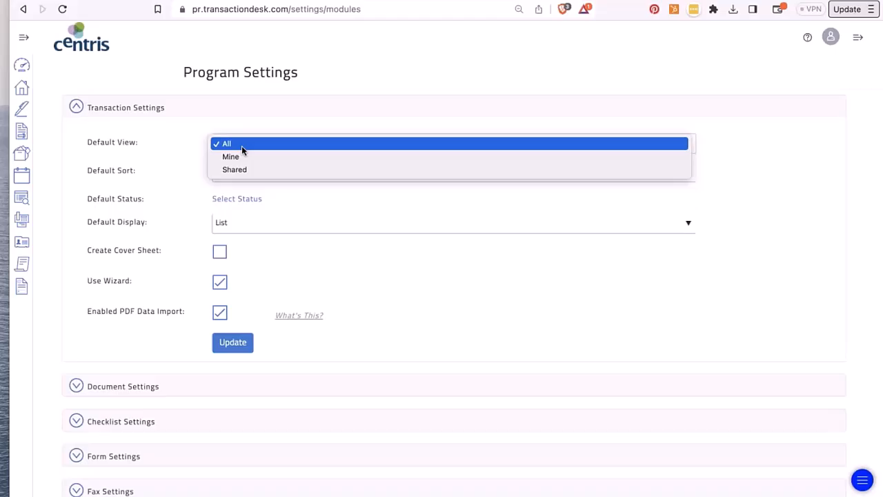
{"action": "left_click", "coordinate": [242, 145]}
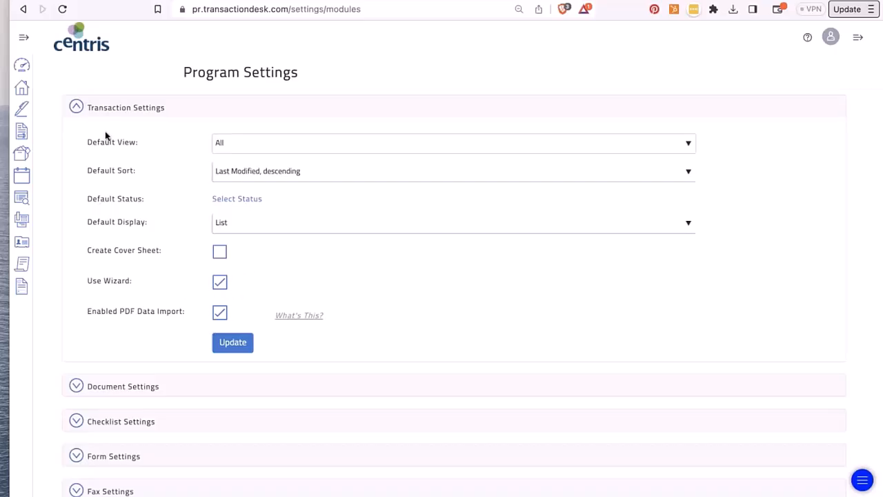
{"action": "left_click", "coordinate": [74, 109]}
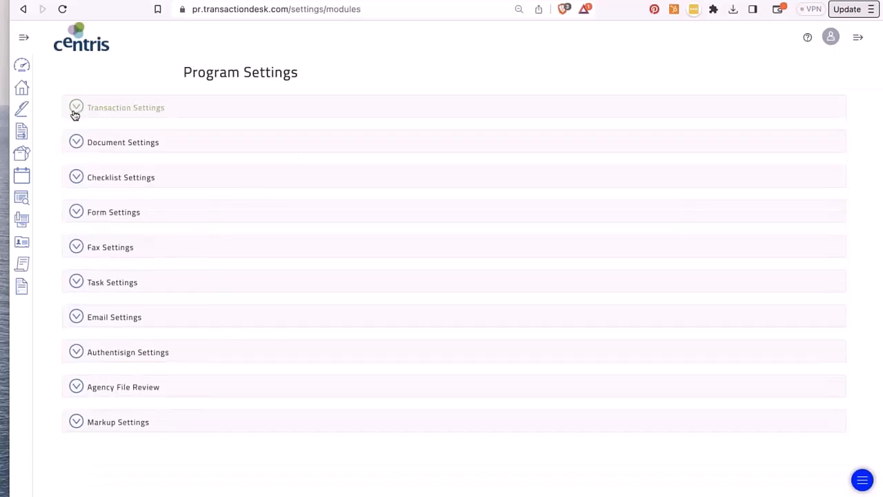
- Expand and collapse the Document, Checklist, Form and Fax settings sections
{"action": "left_click", "coordinate": [75, 145]}
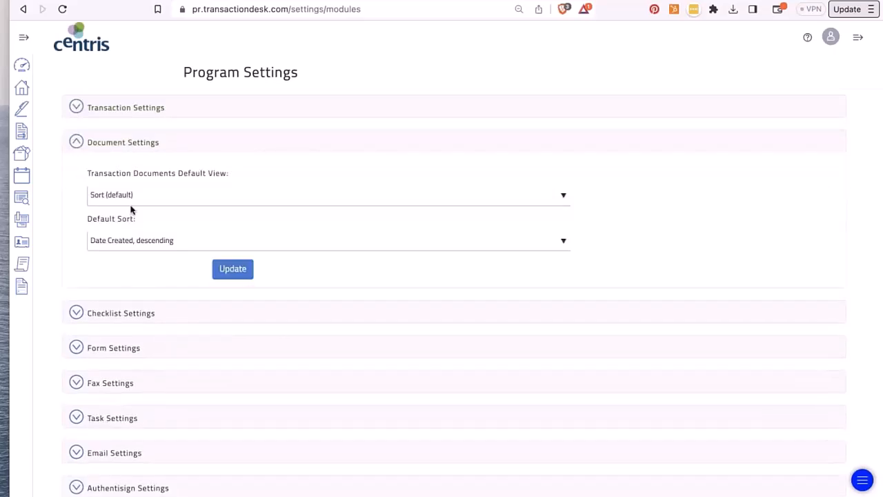
{"action": "left_click", "coordinate": [74, 143]}
{"action": "left_click", "coordinate": [76, 178]}
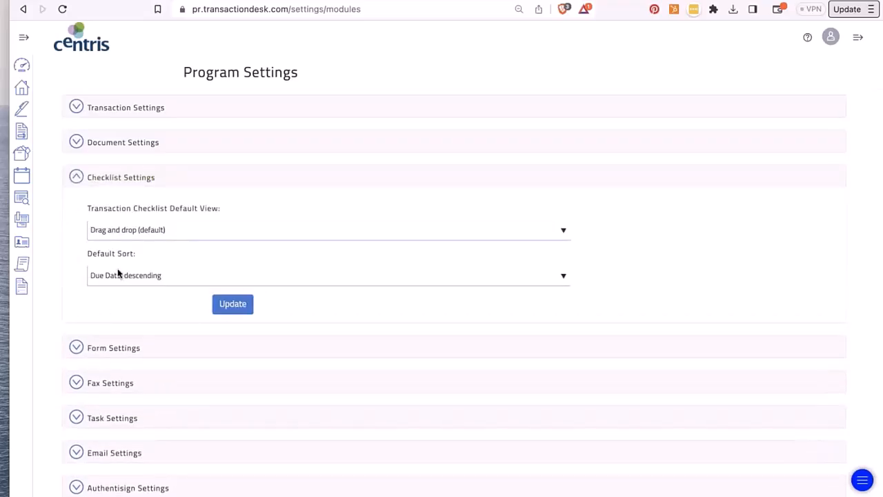
{"action": "left_click", "coordinate": [75, 177]}
{"action": "left_click", "coordinate": [76, 212]}
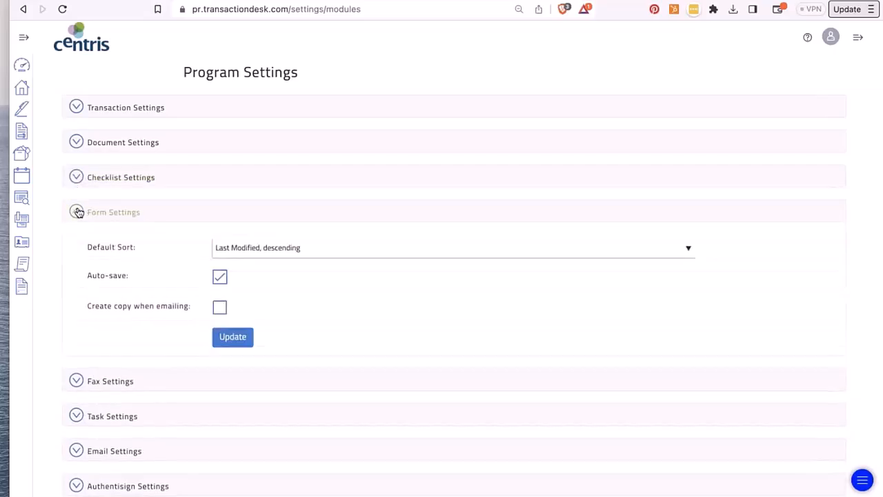
{"action": "left_click", "coordinate": [78, 212]}
{"action": "left_click", "coordinate": [76, 248]}
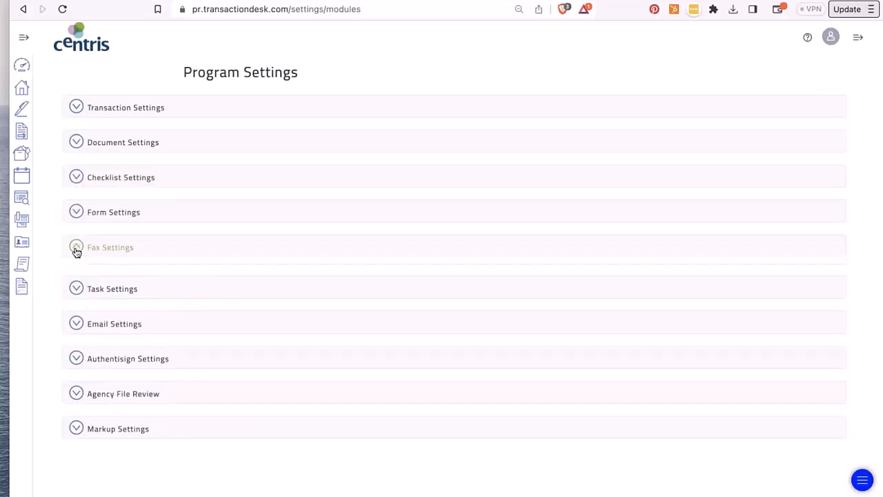
{"action": "left_click", "coordinate": [76, 248]}
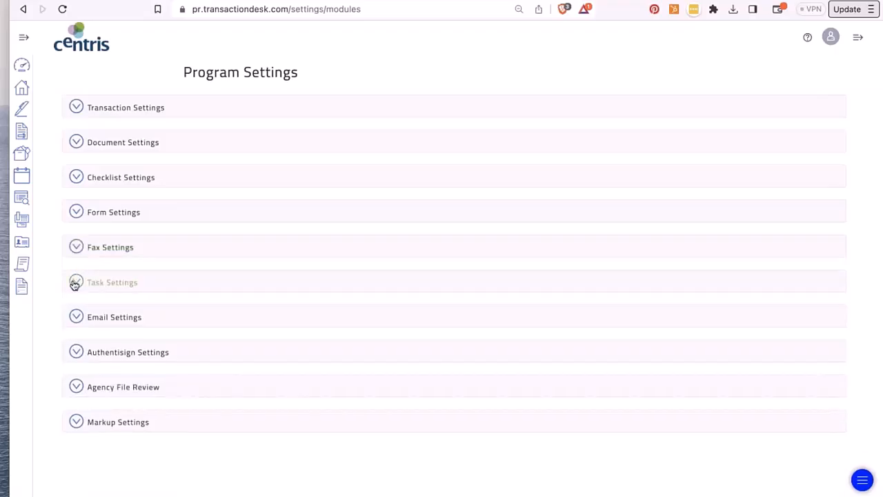
- Check the Task, Email and Authentisign settings, then expand Agency File Review
{"action": "left_click", "coordinate": [74, 283]}
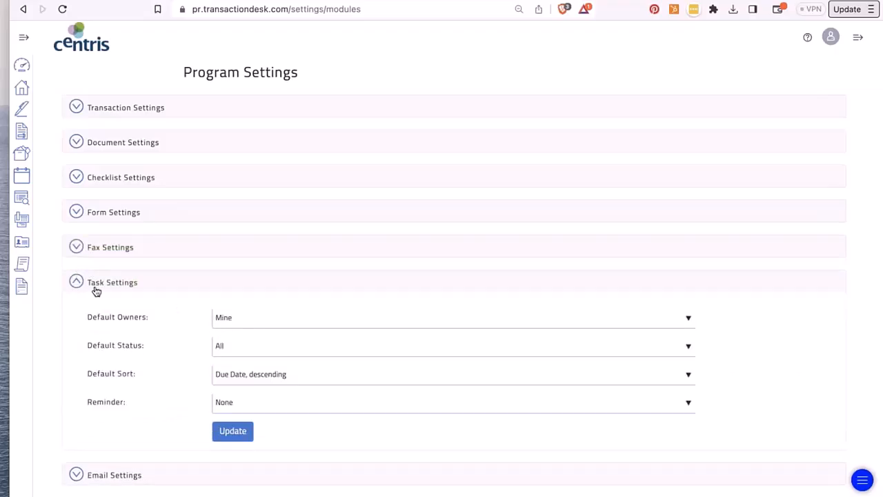
{"action": "left_click", "coordinate": [79, 284]}
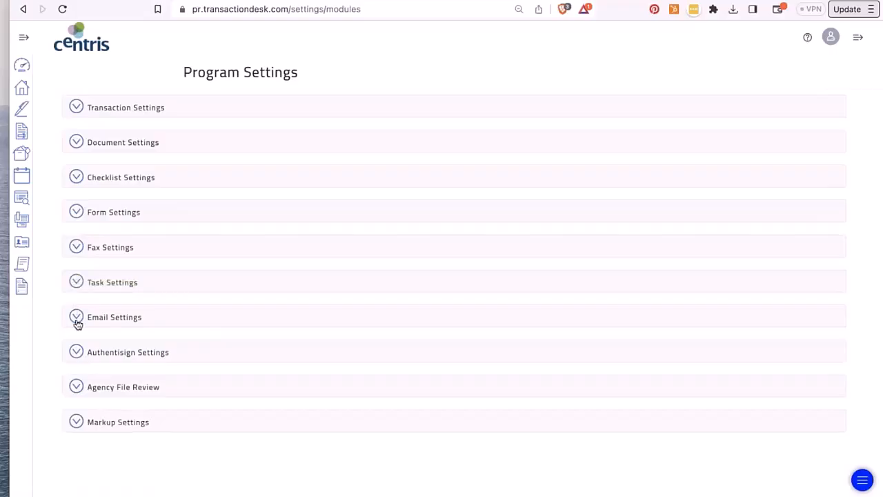
{"action": "left_click", "coordinate": [77, 318]}
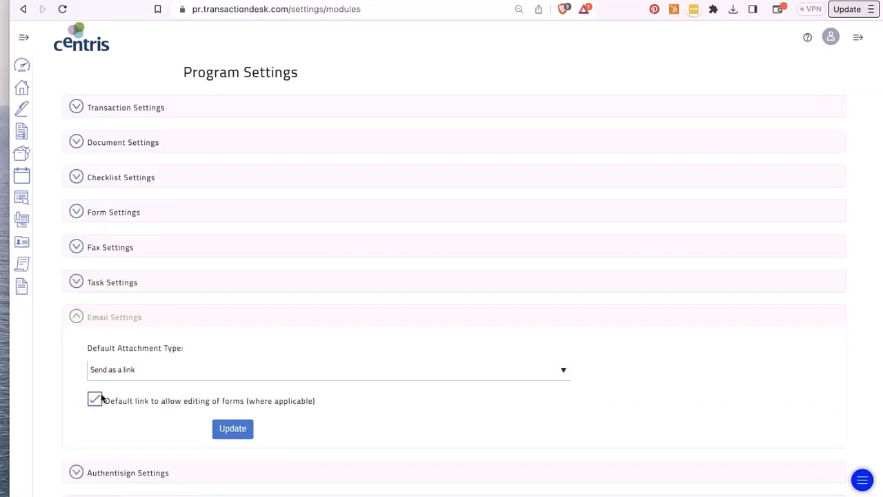
{"action": "left_click", "coordinate": [79, 317]}
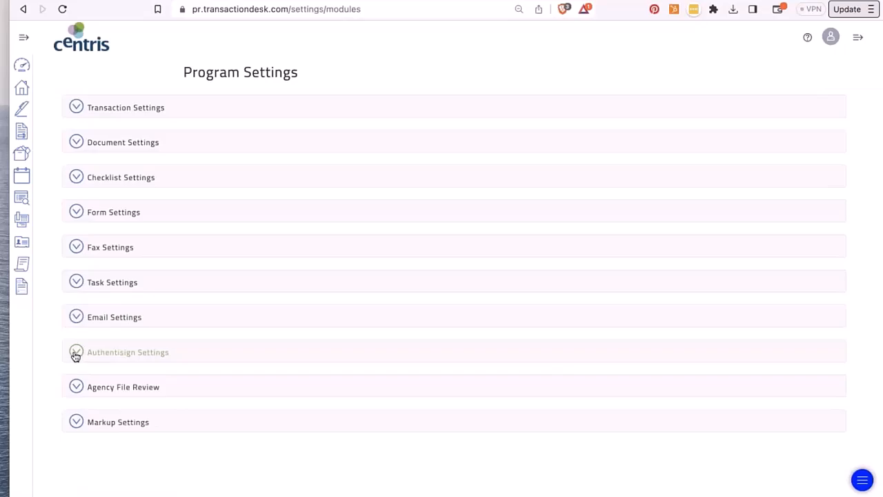
{"action": "left_click", "coordinate": [75, 354]}
{"action": "scroll", "coordinate": [75, 356], "scroll_direction": "down", "scroll_amount": 3}
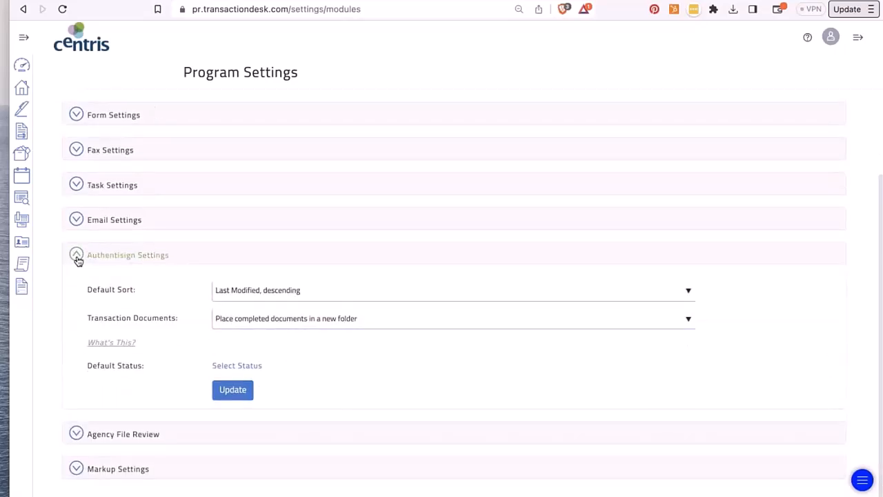
{"action": "left_click", "coordinate": [77, 255]}
{"action": "left_click", "coordinate": [82, 390]}
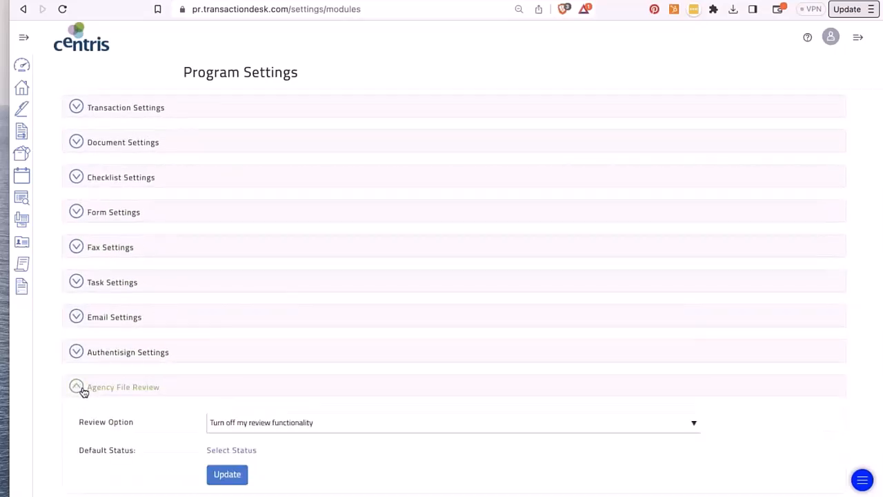
- View the Review Option and default status choices in Agency File Review without changing them
{"action": "scroll", "coordinate": [82, 390], "scroll_direction": "down", "scroll_amount": 1}
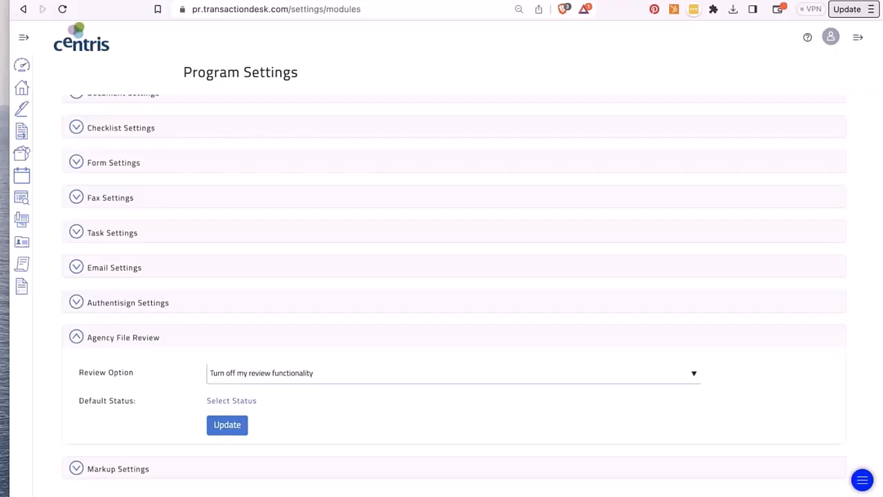
{"action": "left_click", "coordinate": [253, 375]}
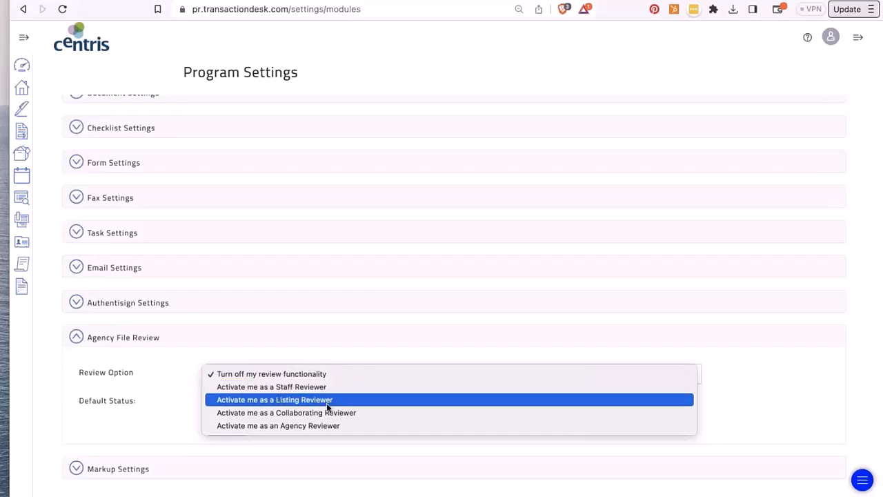
{"action": "left_click", "coordinate": [146, 372]}
{"action": "left_click", "coordinate": [223, 403]}
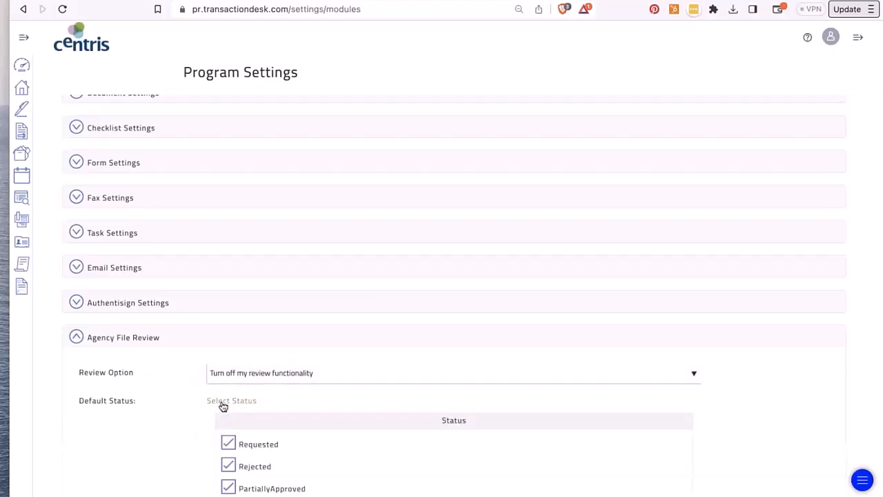
{"action": "scroll", "coordinate": [223, 406], "scroll_direction": "down", "scroll_amount": 3}
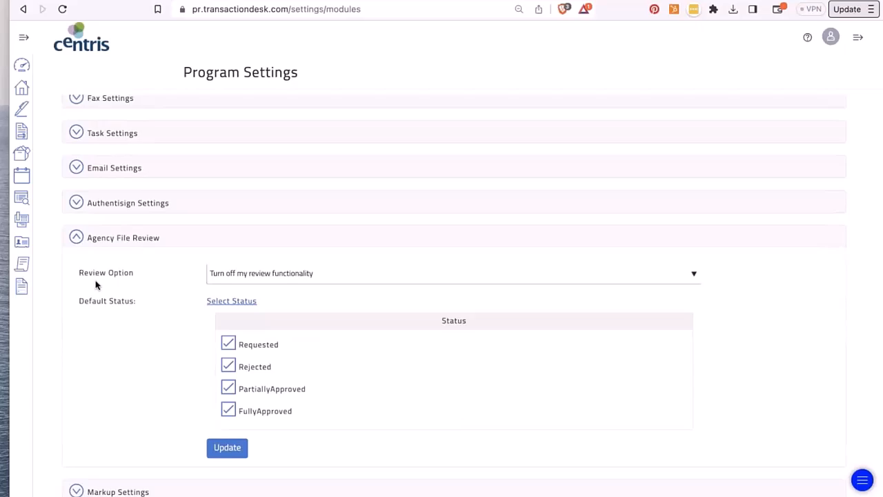
{"action": "left_click", "coordinate": [87, 240]}
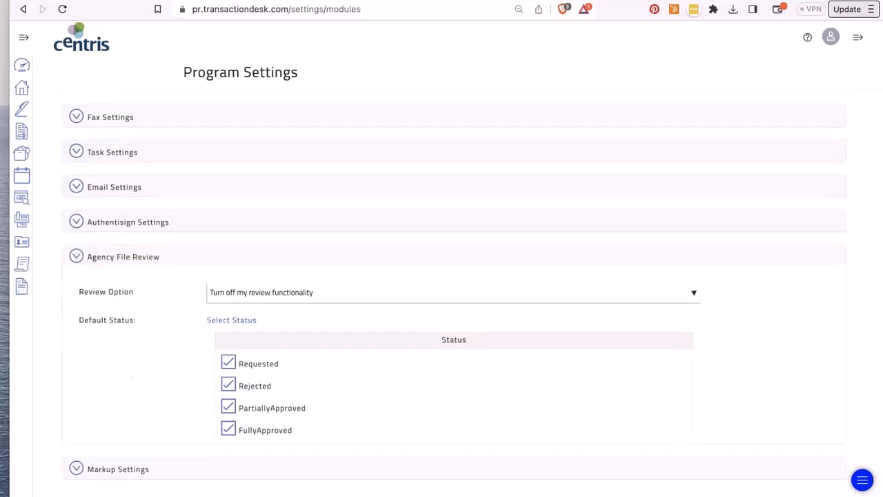
- Check Markup Settings' Arial size 16 default font, then return to the settings menu
{"action": "left_click", "coordinate": [74, 424]}
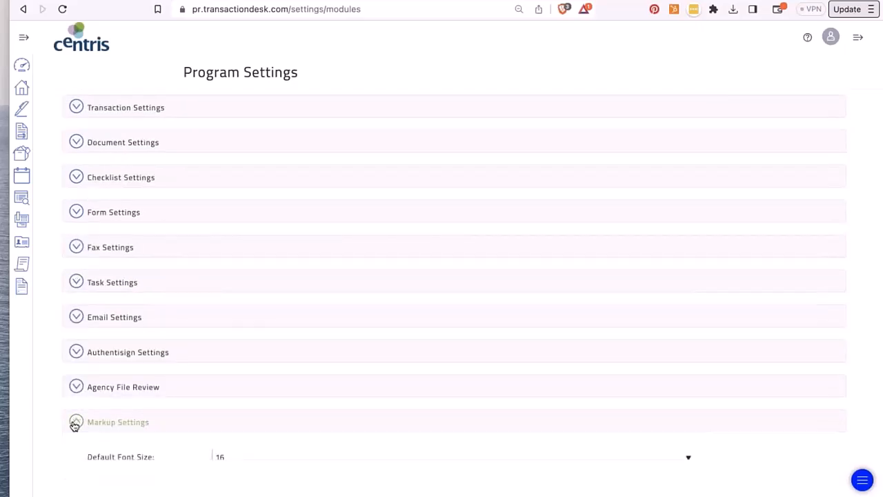
{"action": "scroll", "coordinate": [75, 426], "scroll_direction": "down", "scroll_amount": 2}
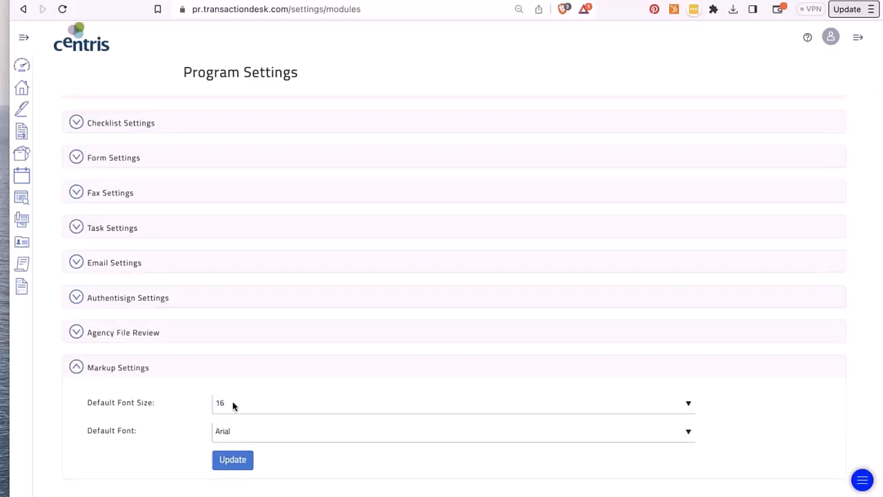
{"action": "left_click", "coordinate": [76, 367]}
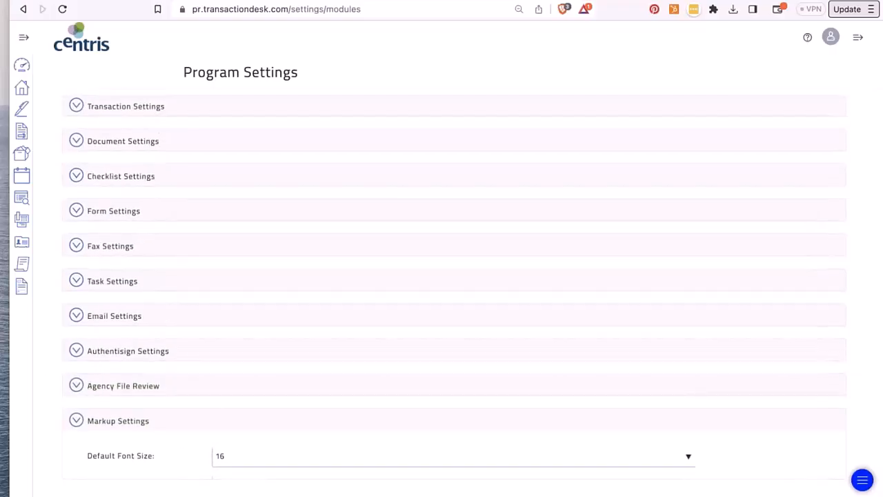
{"action": "left_click", "coordinate": [23, 9]}
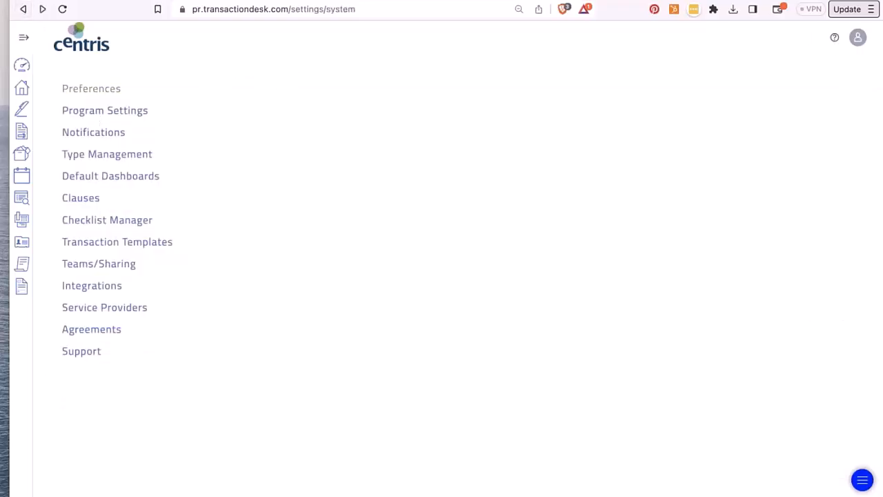
{"action": "left_click", "coordinate": [92, 134]}
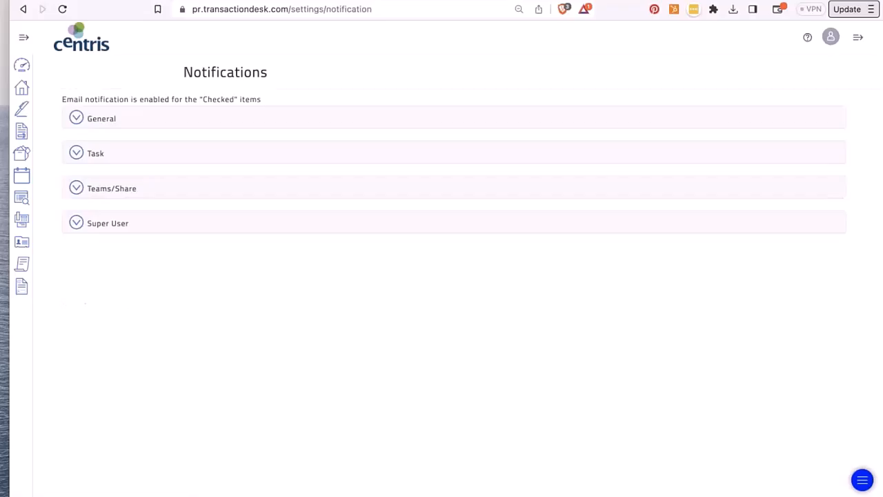
{"action": "left_click", "coordinate": [77, 120]}
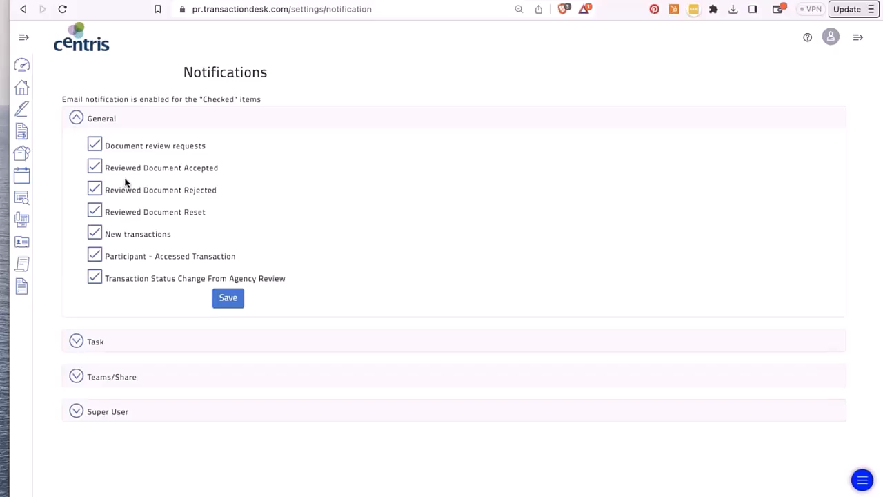
{"action": "left_click", "coordinate": [76, 118]}
{"action": "left_click", "coordinate": [75, 153]}
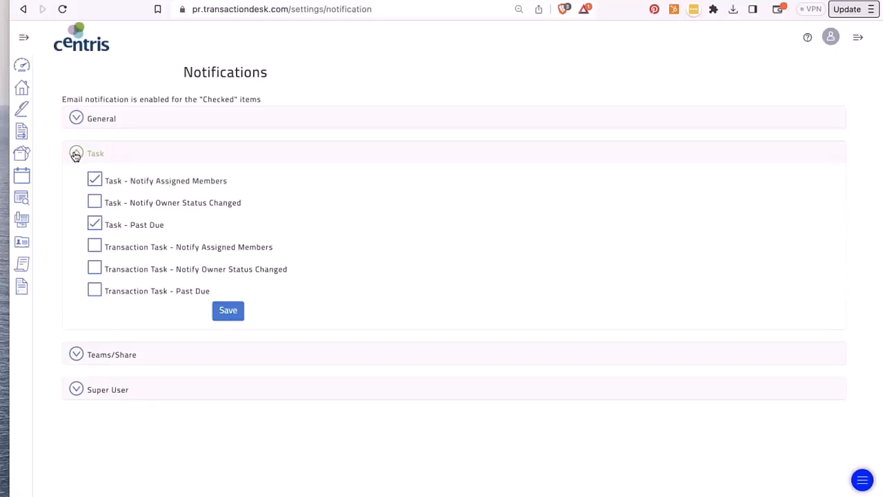
{"action": "left_click", "coordinate": [75, 153]}
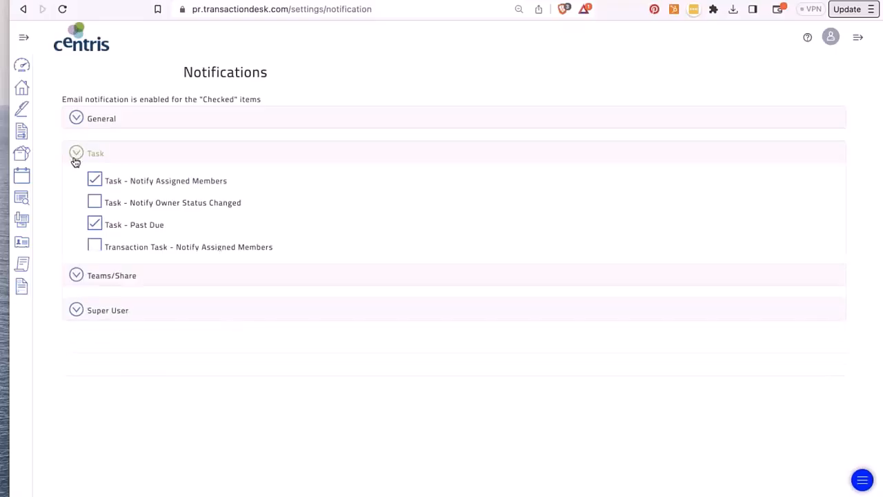
{"action": "left_click", "coordinate": [76, 191]}
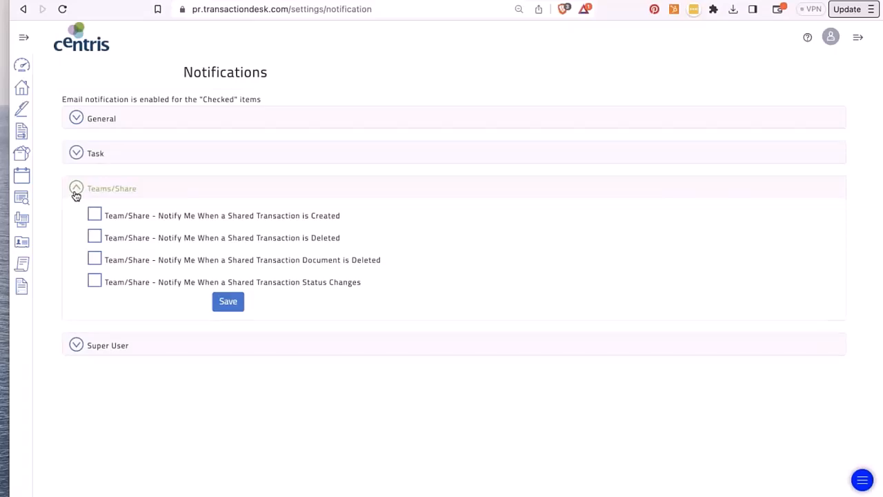
{"action": "left_click", "coordinate": [76, 192]}
{"action": "left_click", "coordinate": [77, 223]}
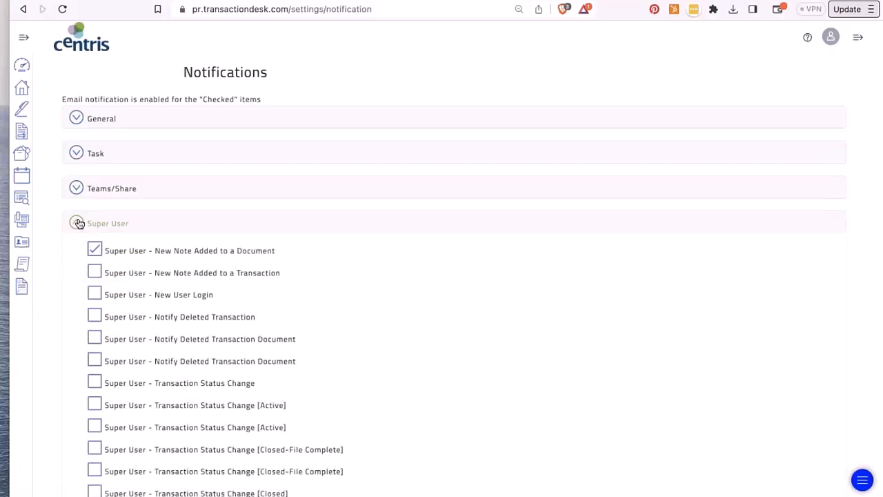
{"action": "left_click", "coordinate": [79, 224]}
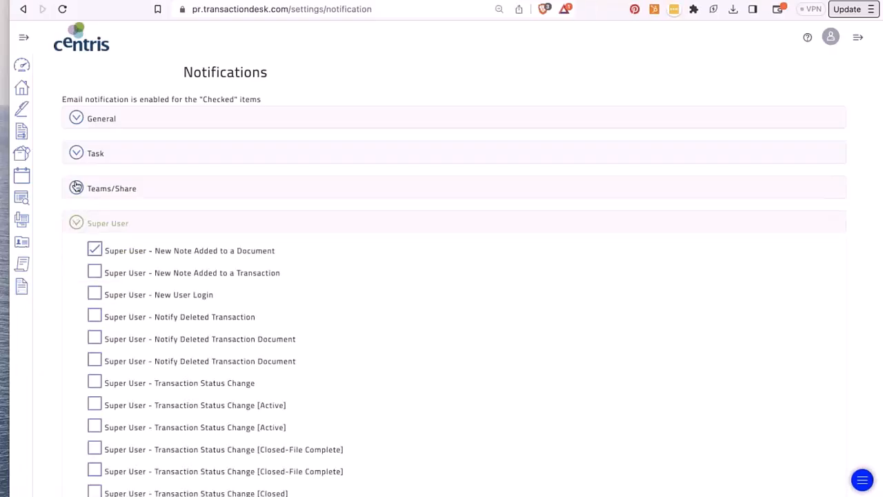
{"action": "left_click", "coordinate": [25, 9]}
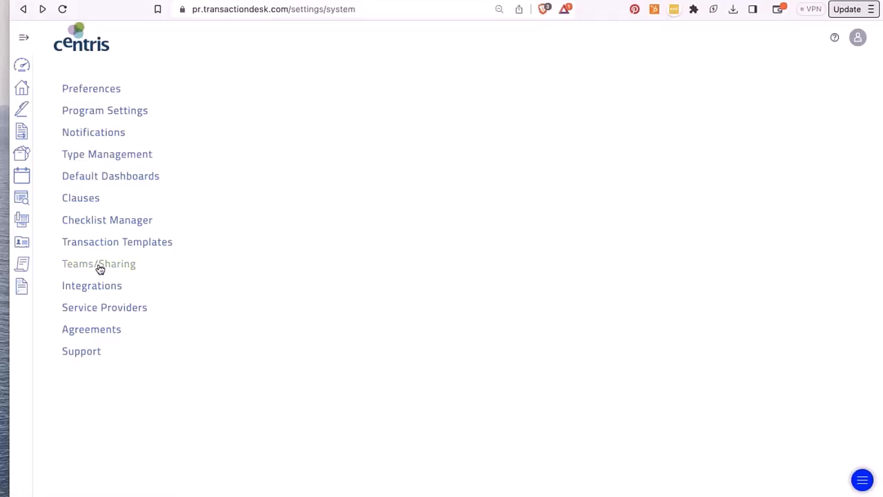
- In Type Management, glance at Contact types, then scroll through the 44 Document types
{"action": "left_click", "coordinate": [98, 157]}
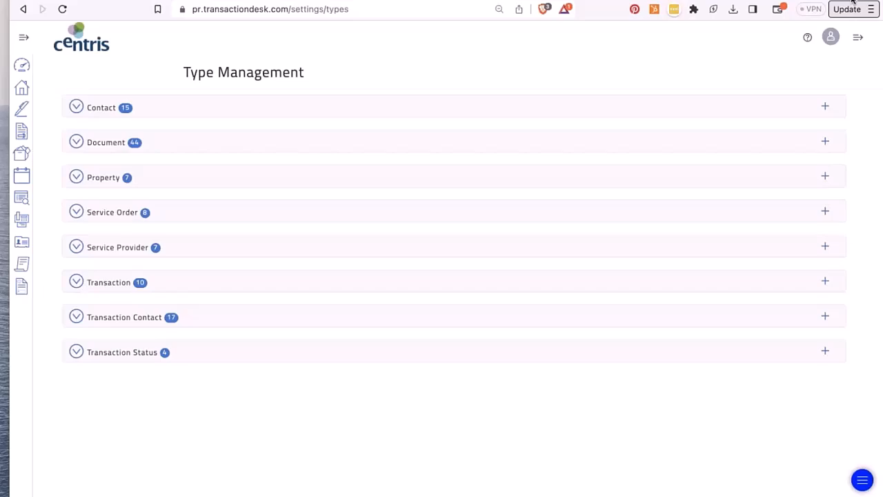
{"action": "left_click", "coordinate": [77, 108]}
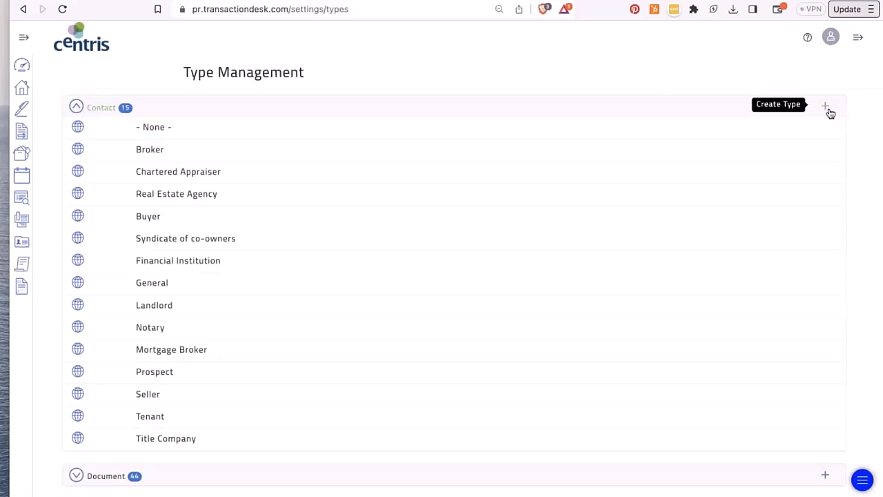
{"action": "left_click", "coordinate": [77, 108]}
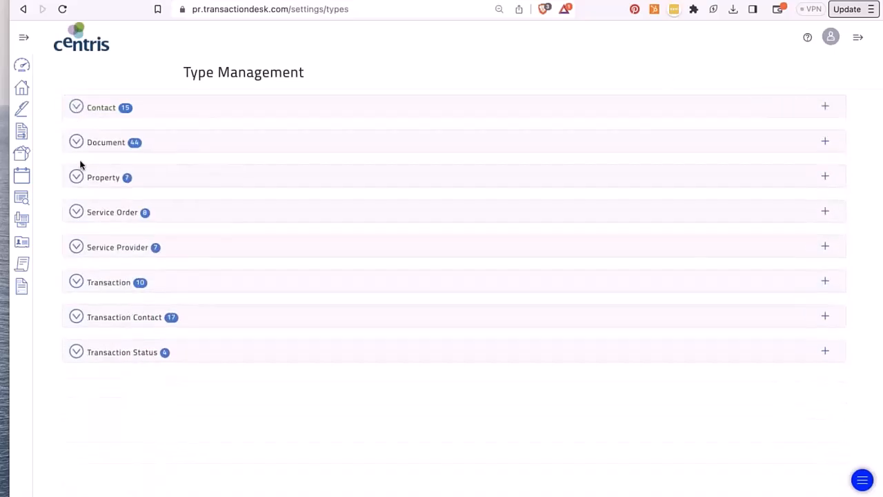
{"action": "left_click", "coordinate": [77, 142]}
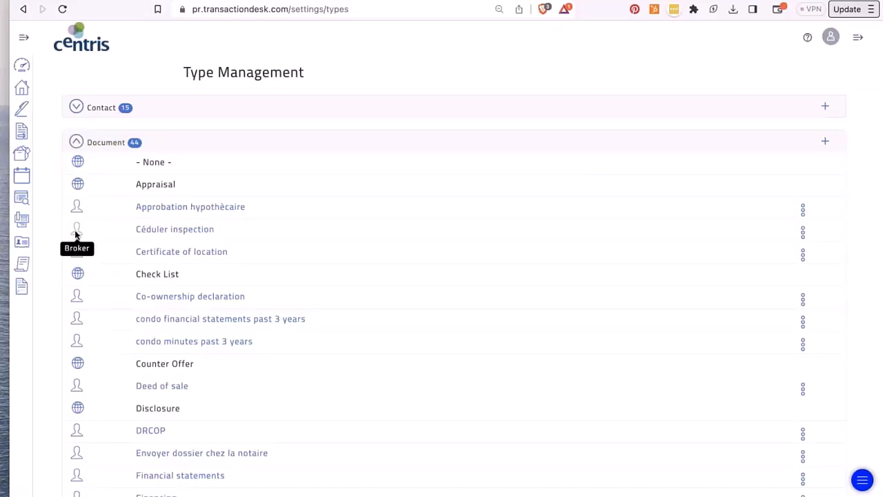
{"action": "scroll", "coordinate": [76, 234], "scroll_direction": "down", "scroll_amount": 9}
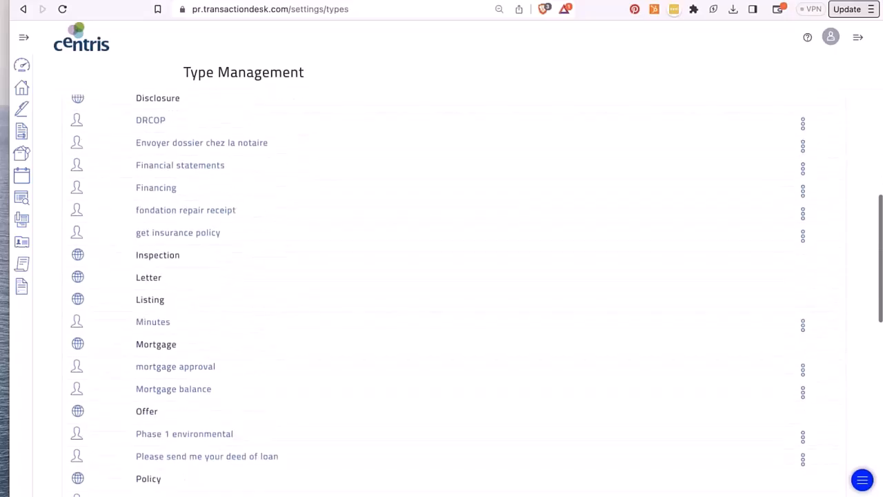
{"action": "scroll", "coordinate": [103, 310], "scroll_direction": "down", "scroll_amount": 7}
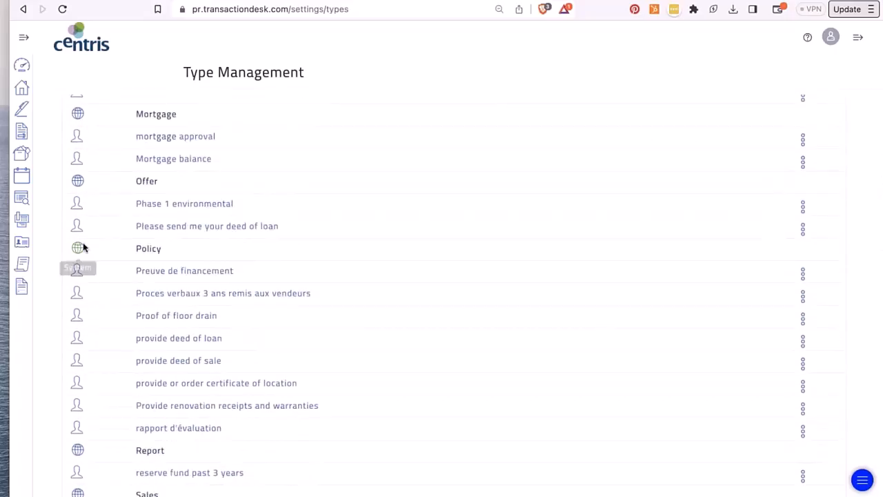
{"action": "scroll", "coordinate": [83, 247], "scroll_direction": "up", "scroll_amount": 10}
{"action": "scroll", "coordinate": [113, 221], "scroll_direction": "up", "scroll_amount": 6}
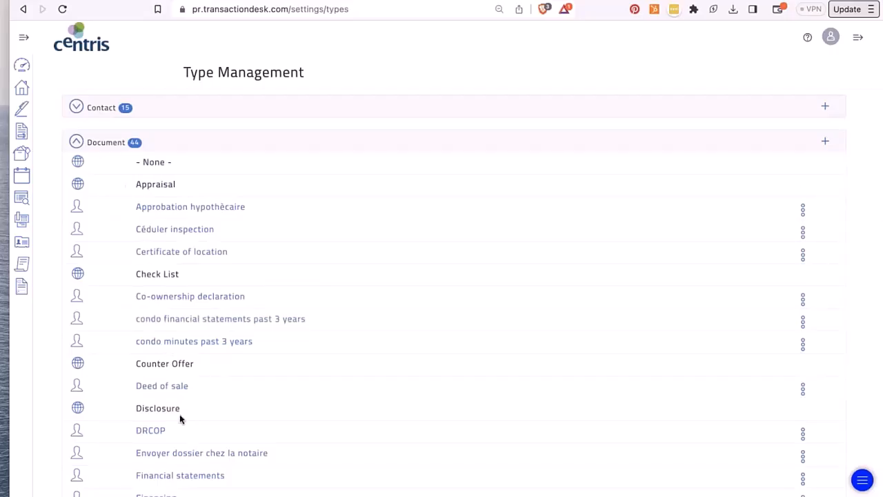
- Collapse Document types, look over Property types, and expand Service Order types
{"action": "left_click", "coordinate": [76, 141]}
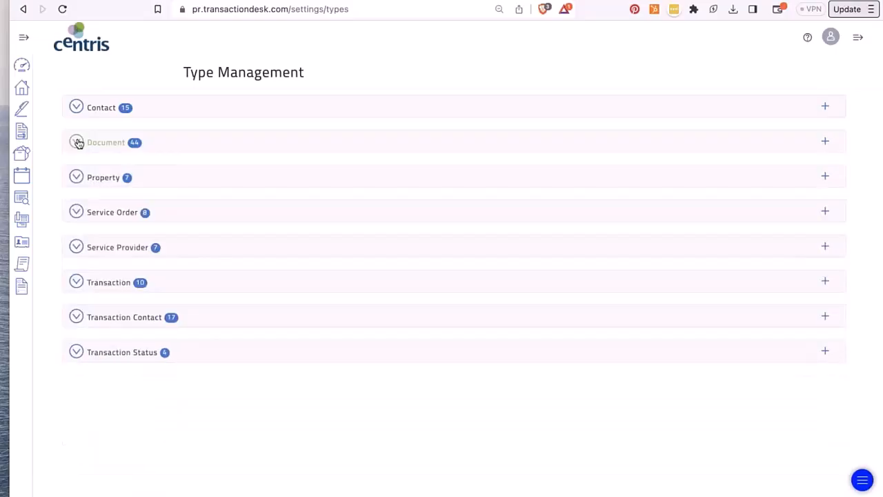
{"action": "left_click", "coordinate": [74, 178]}
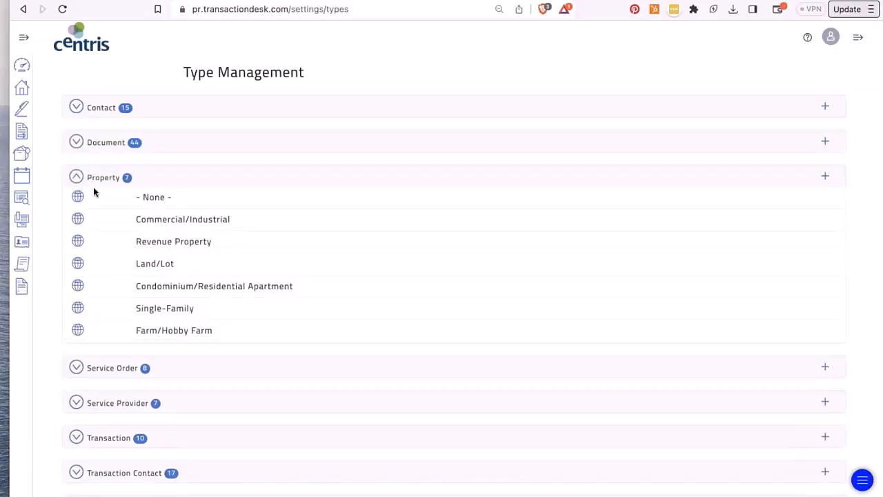
{"action": "left_click", "coordinate": [76, 178]}
{"action": "left_click", "coordinate": [77, 212]}
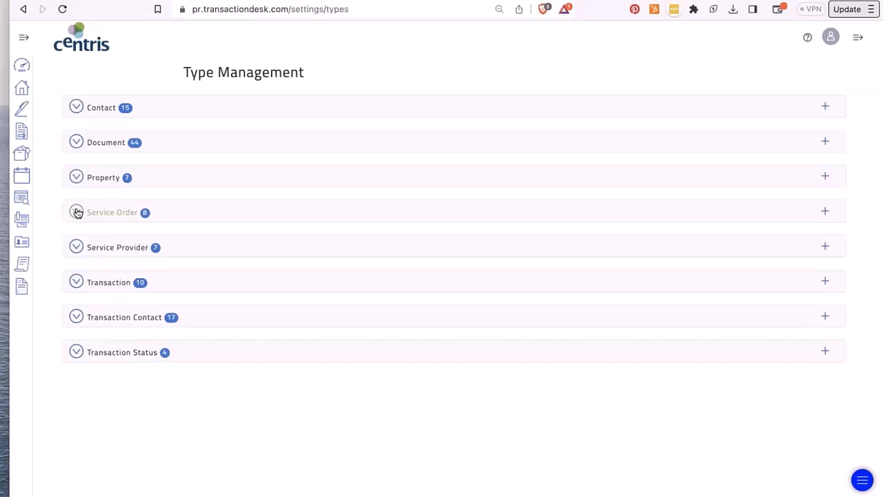
{"action": "left_click", "coordinate": [82, 177]}
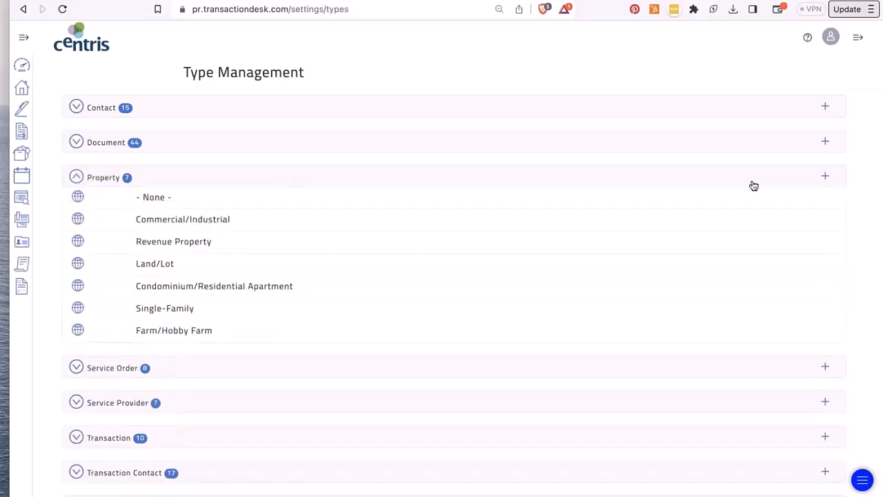
{"action": "left_click", "coordinate": [77, 178]}
{"action": "left_click", "coordinate": [79, 214]}
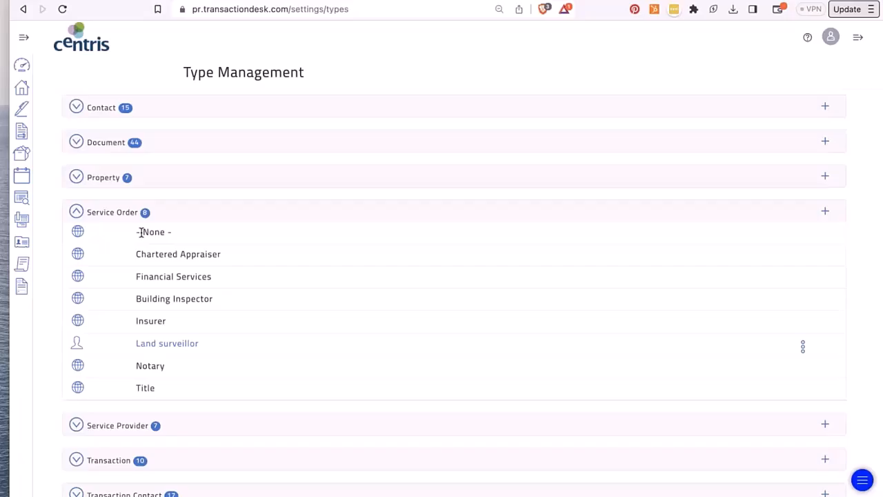
- Expand Service Provider, Transaction, Transaction Contact and Transaction Status type lists
{"action": "left_click", "coordinate": [77, 425]}
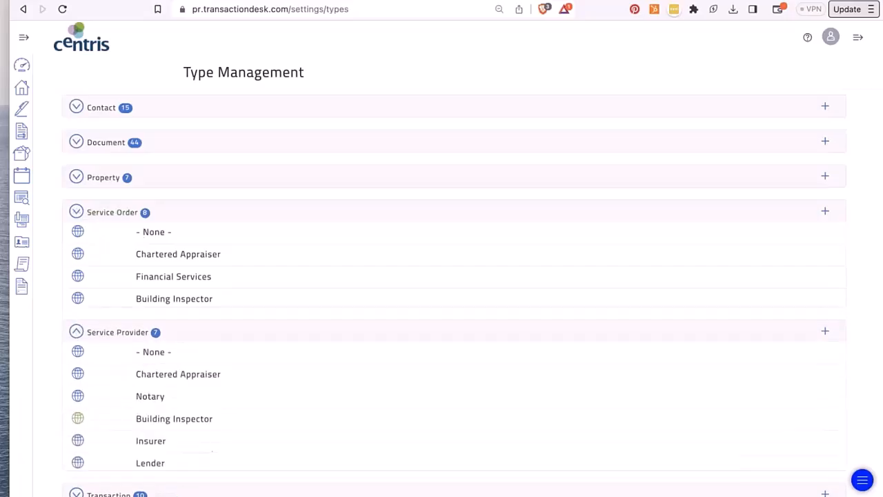
{"action": "scroll", "coordinate": [78, 423], "scroll_direction": "down", "scroll_amount": 1}
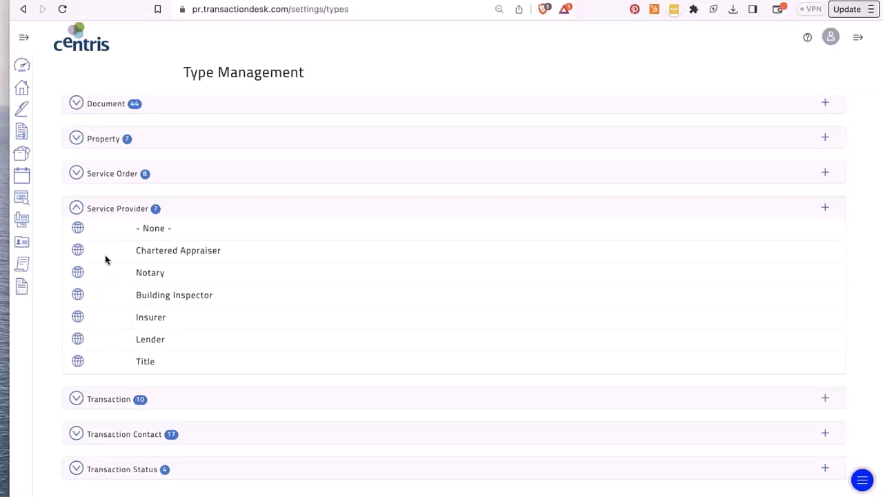
{"action": "left_click", "coordinate": [76, 399]}
{"action": "scroll", "coordinate": [77, 397], "scroll_direction": "down", "scroll_amount": 2}
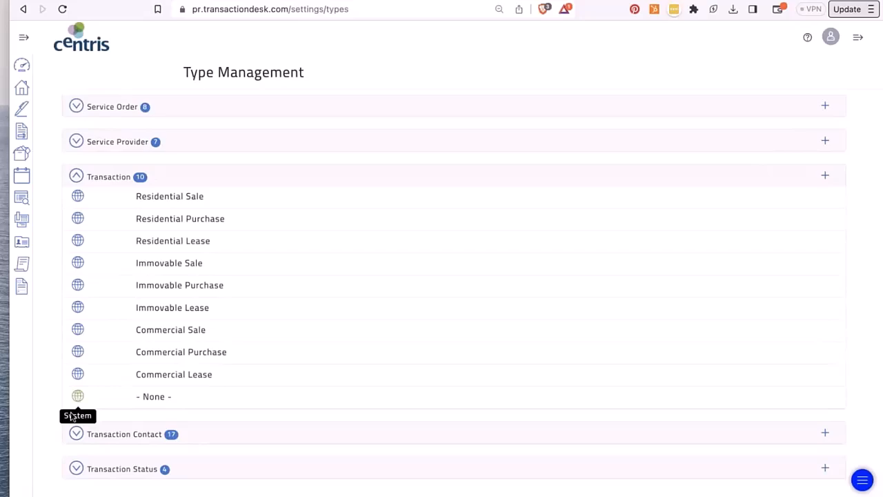
{"action": "left_click", "coordinate": [77, 433]}
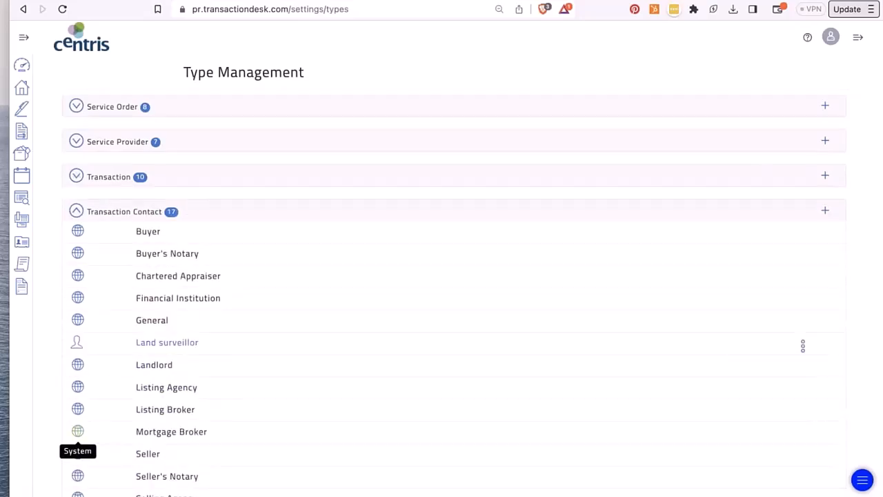
{"action": "scroll", "coordinate": [77, 432], "scroll_direction": "down", "scroll_amount": 4}
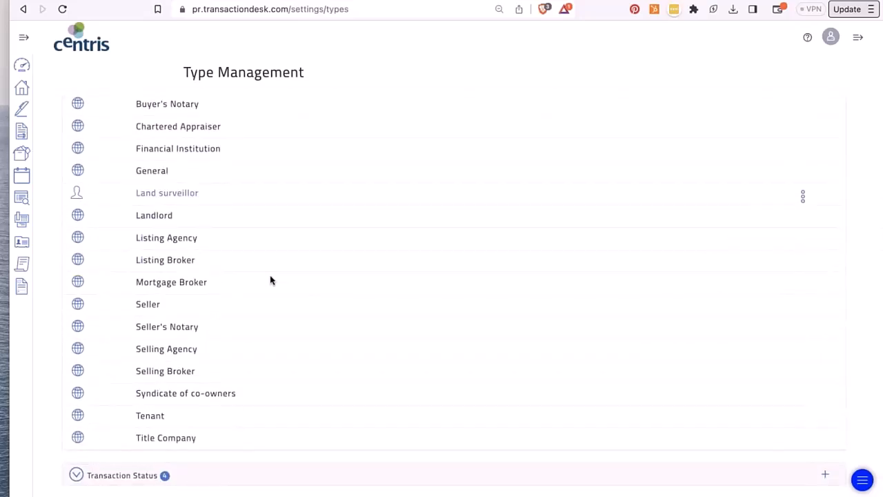
{"action": "scroll", "coordinate": [442, 297], "scroll_direction": "up", "scroll_amount": 2}
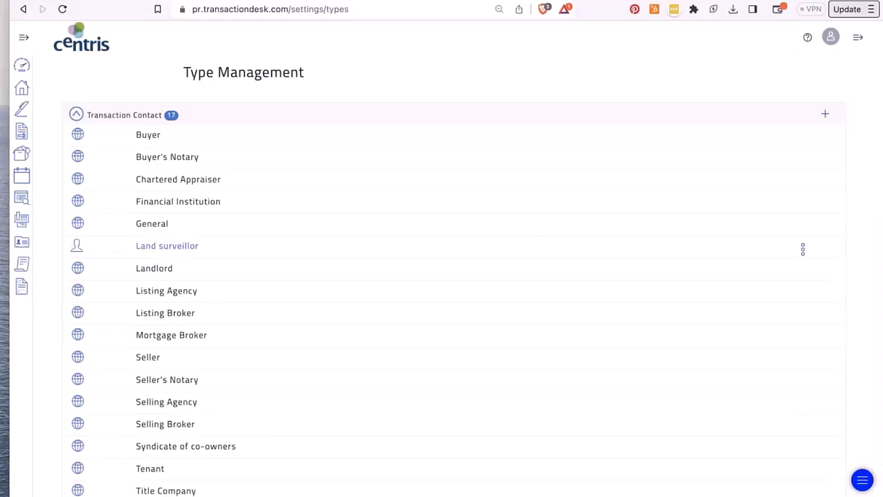
{"action": "scroll", "coordinate": [79, 332], "scroll_direction": "down", "scroll_amount": 2}
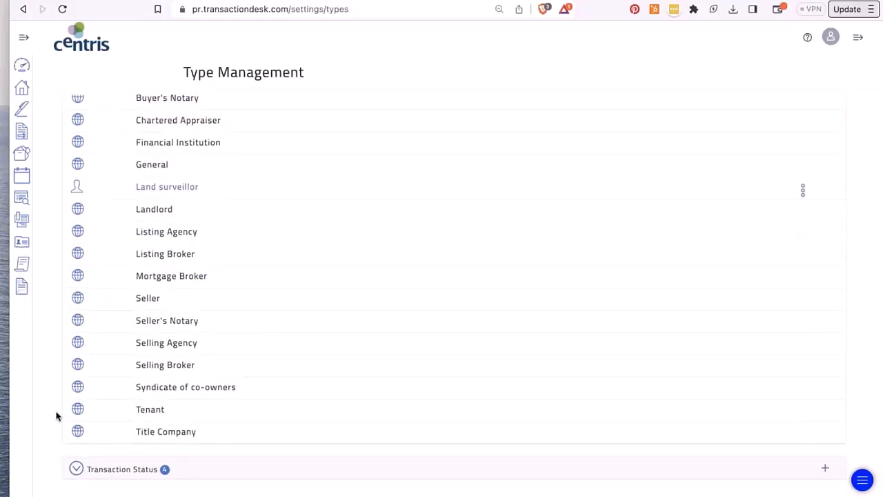
{"action": "left_click", "coordinate": [76, 469]}
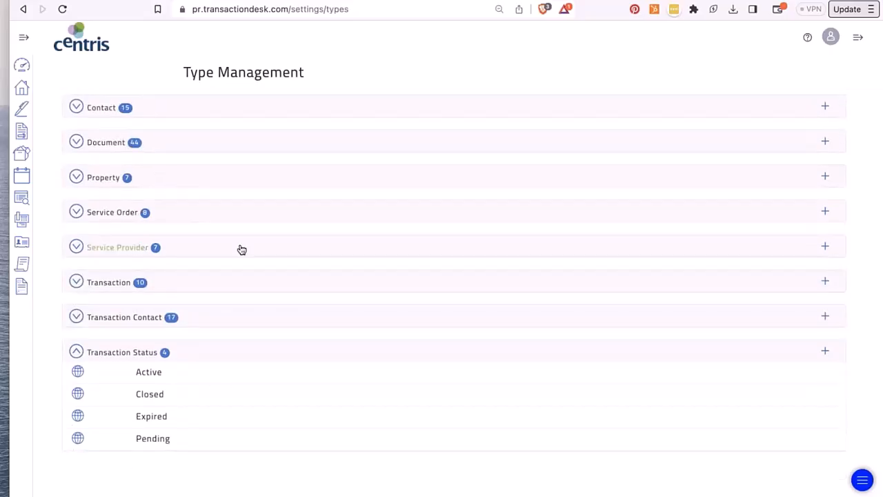
- Go back to the settings list and open the Agent Default Dashboards page
{"action": "left_click", "coordinate": [24, 10]}
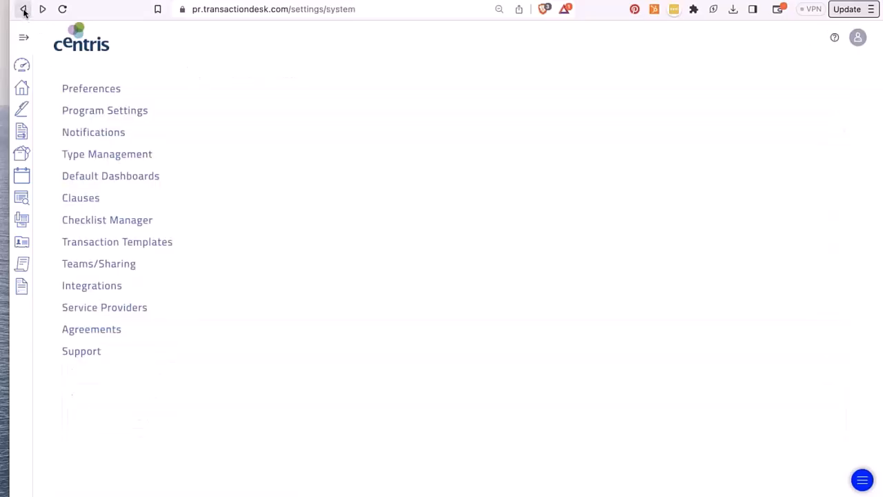
{"action": "left_click", "coordinate": [109, 177]}
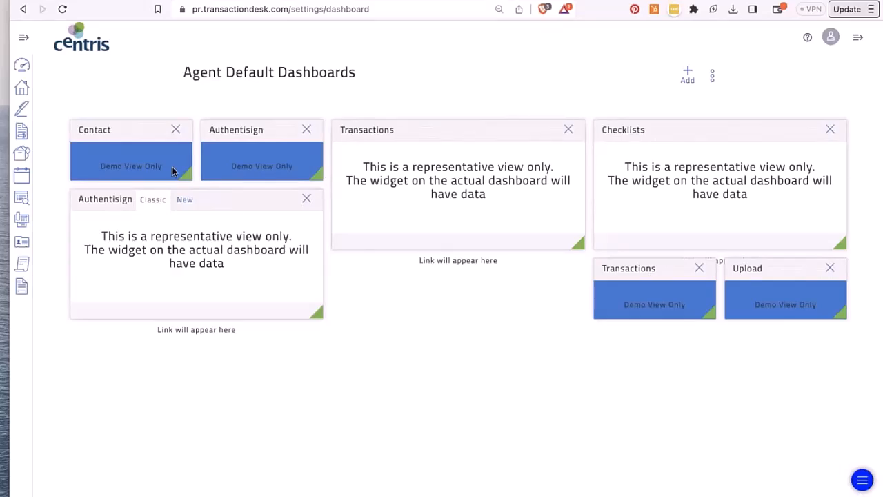
- On Webinar June 8th's dashboard, replace the Fax widget with Detail Overview and relock the layout
{"action": "left_click", "coordinate": [23, 65]}
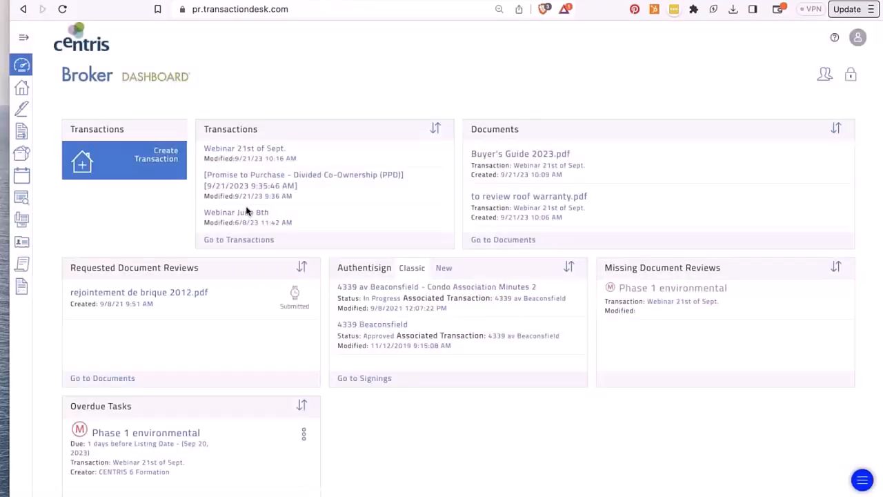
{"action": "left_click", "coordinate": [242, 213]}
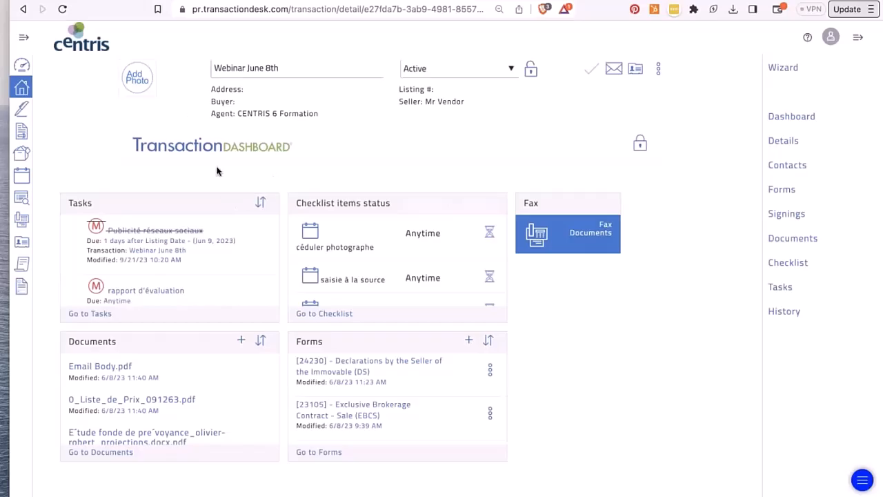
{"action": "left_click", "coordinate": [641, 143]}
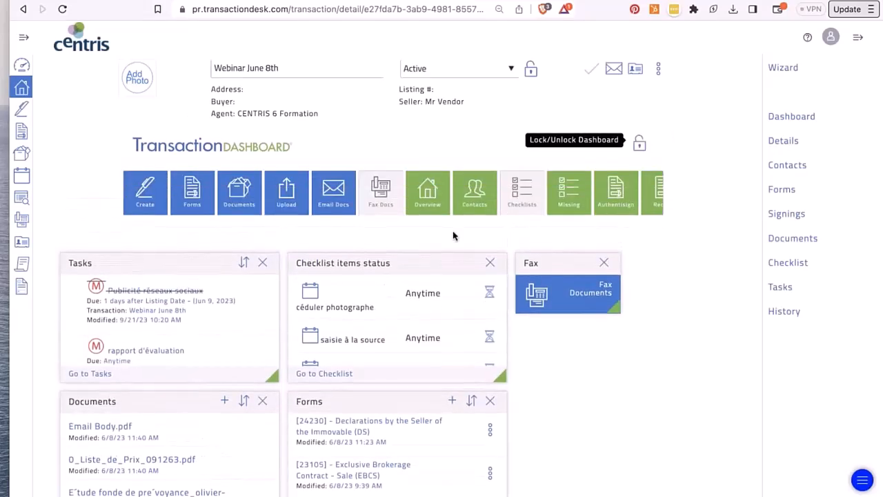
{"action": "left_click", "coordinate": [23, 38]}
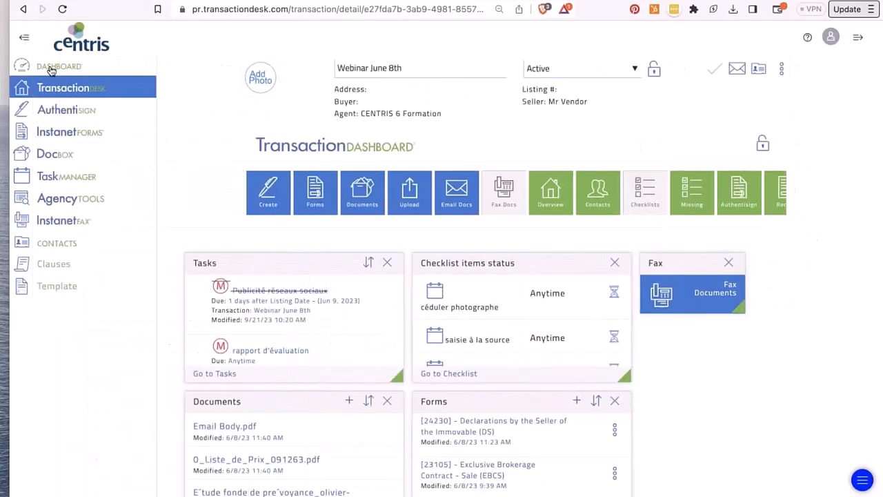
{"action": "left_click", "coordinate": [23, 38]}
{"action": "triple_click", "coordinate": [329, 68]}
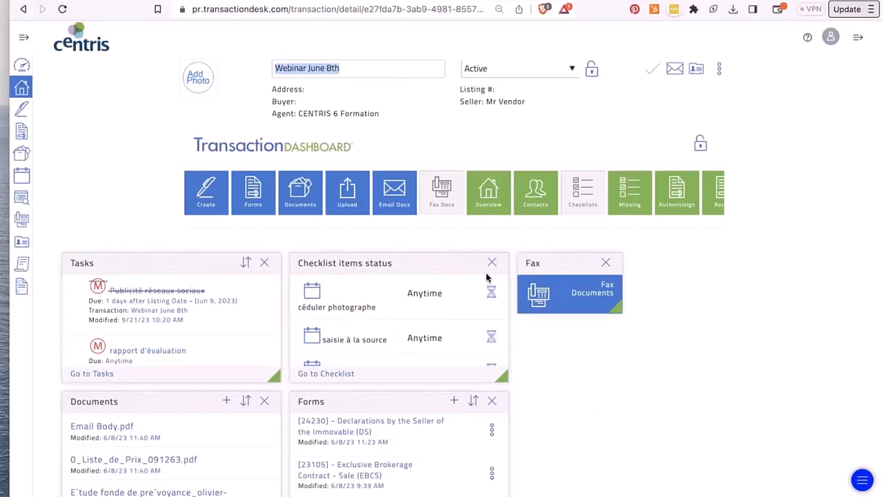
{"action": "left_click", "coordinate": [455, 261]}
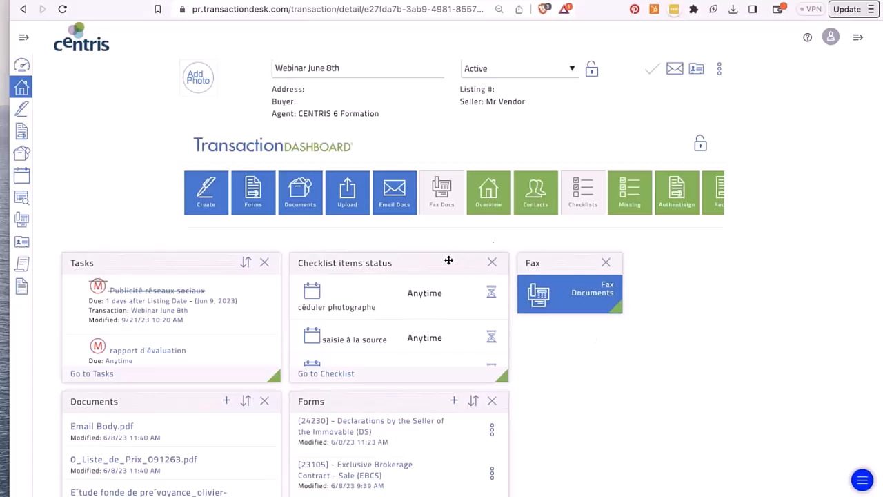
{"action": "left_click", "coordinate": [607, 263]}
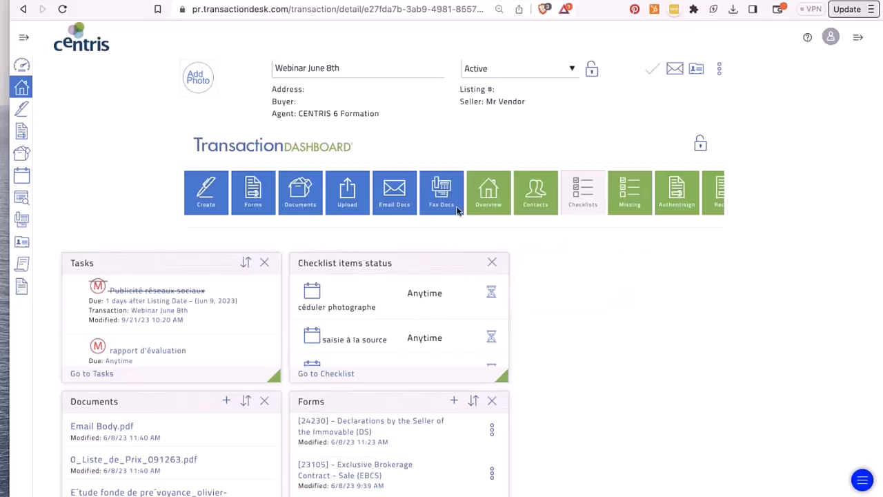
{"action": "left_click_drag", "start_coordinate": [477, 202], "coordinate": [514, 266]}
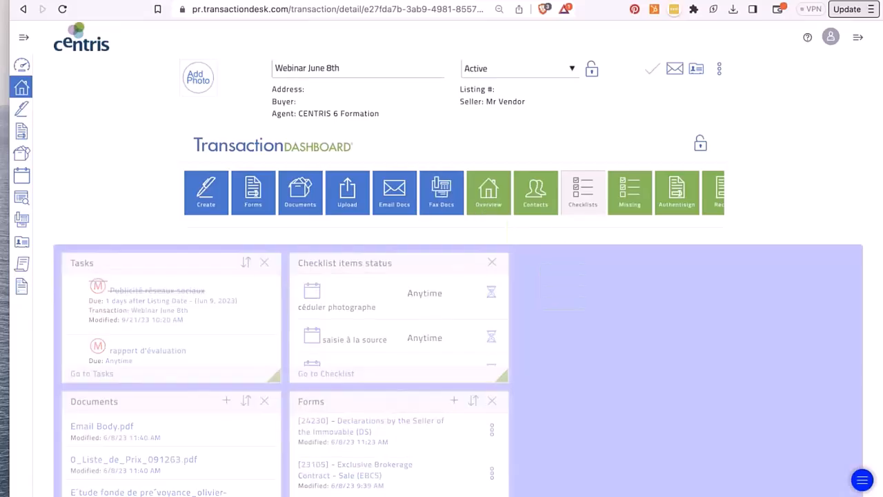
{"action": "left_click", "coordinate": [701, 143]}
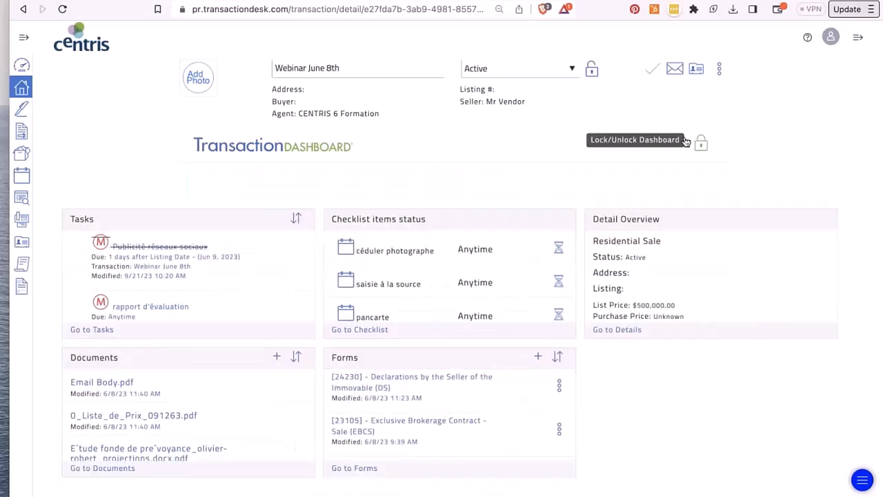
- Unlock and relock the Broker Dashboard layout, then return to Setup
{"action": "left_click", "coordinate": [22, 65]}
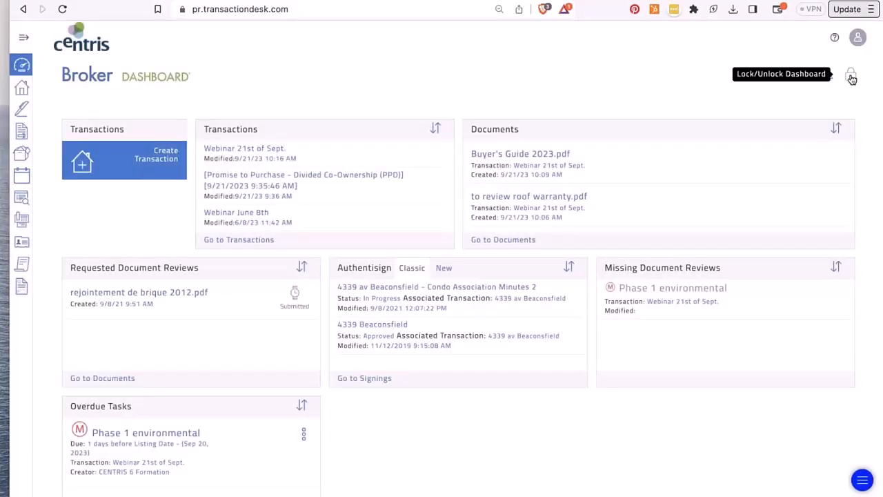
{"action": "left_click", "coordinate": [851, 77]}
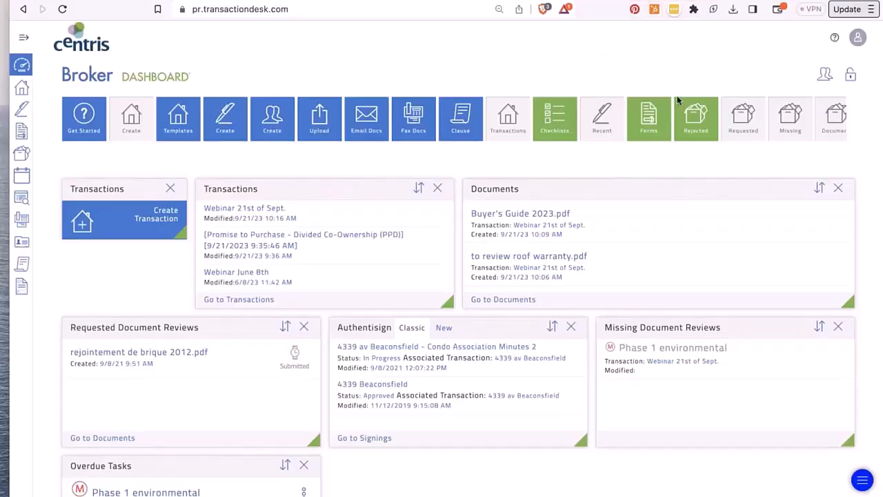
{"action": "left_click", "coordinate": [851, 74]}
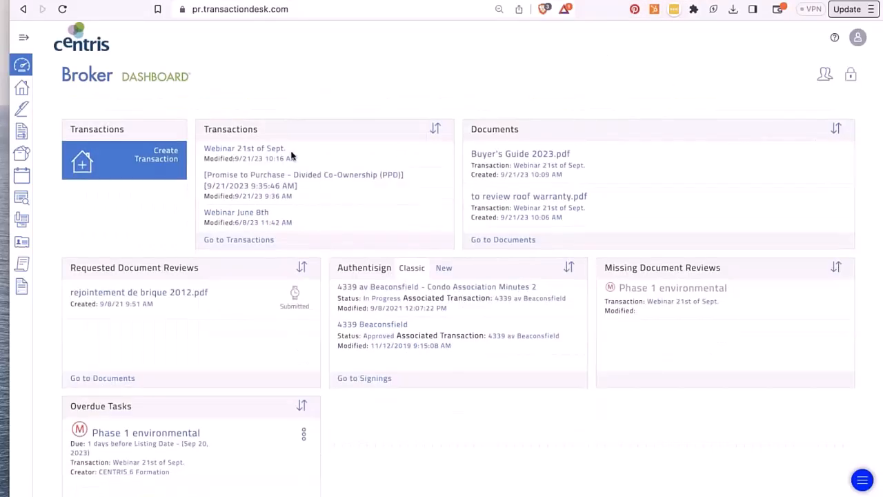
{"action": "left_click", "coordinate": [855, 37]}
{"action": "left_click", "coordinate": [809, 62]}
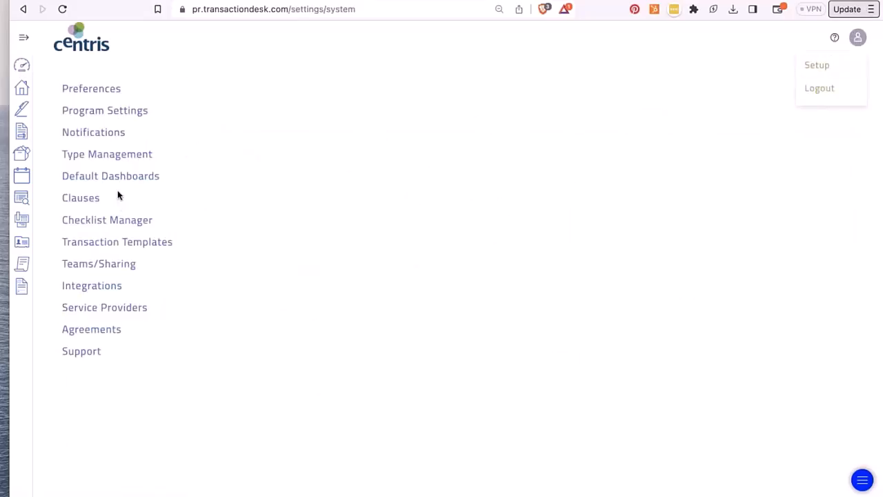
{"action": "left_click", "coordinate": [81, 200]}
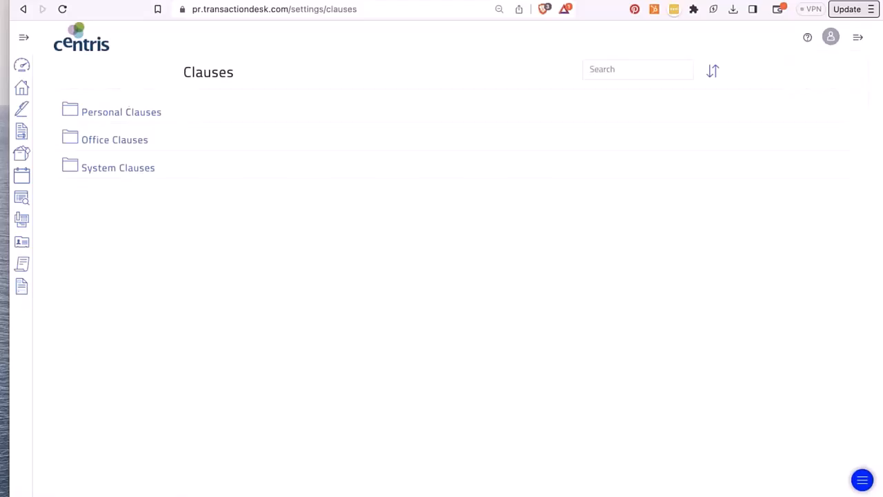
{"action": "left_click", "coordinate": [124, 169]}
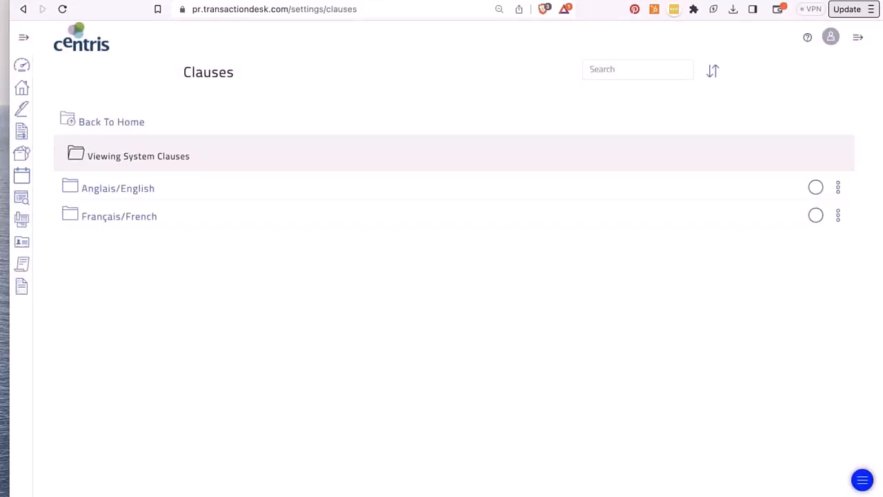
{"action": "left_click", "coordinate": [126, 189]}
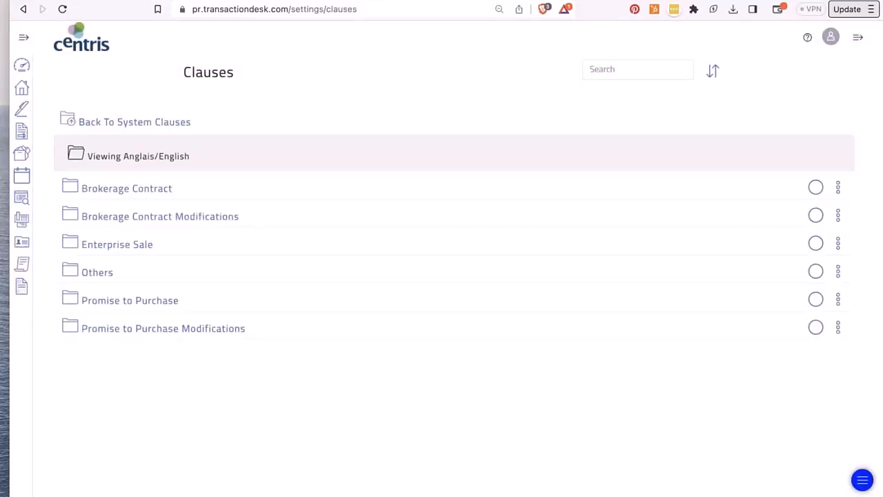
{"action": "left_click", "coordinate": [102, 122]}
{"action": "left_click", "coordinate": [104, 122]}
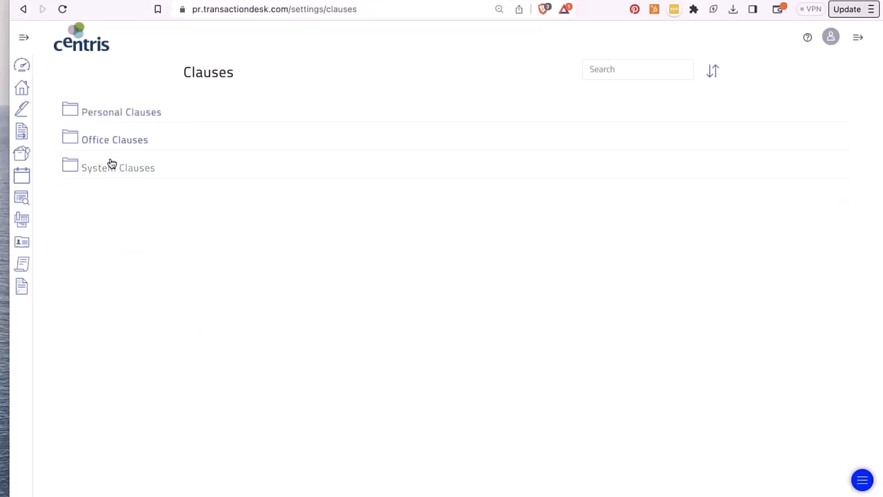
{"action": "left_click", "coordinate": [132, 114]}
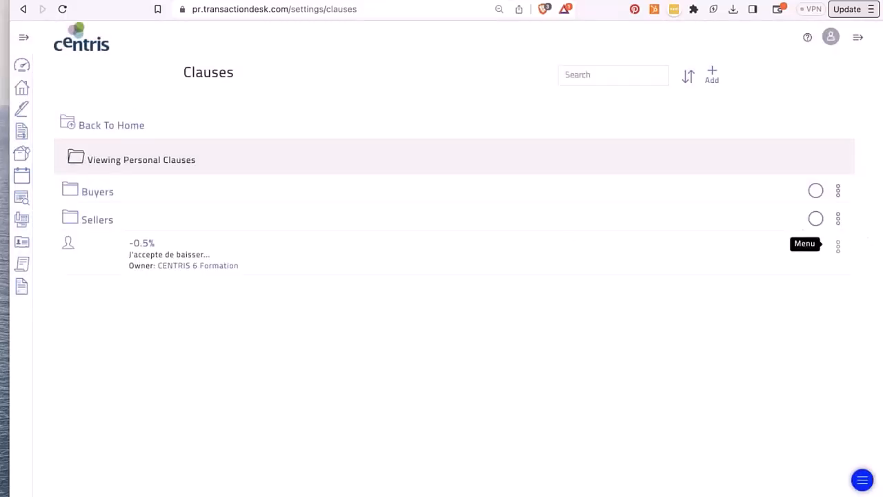
{"action": "left_click", "coordinate": [712, 78]}
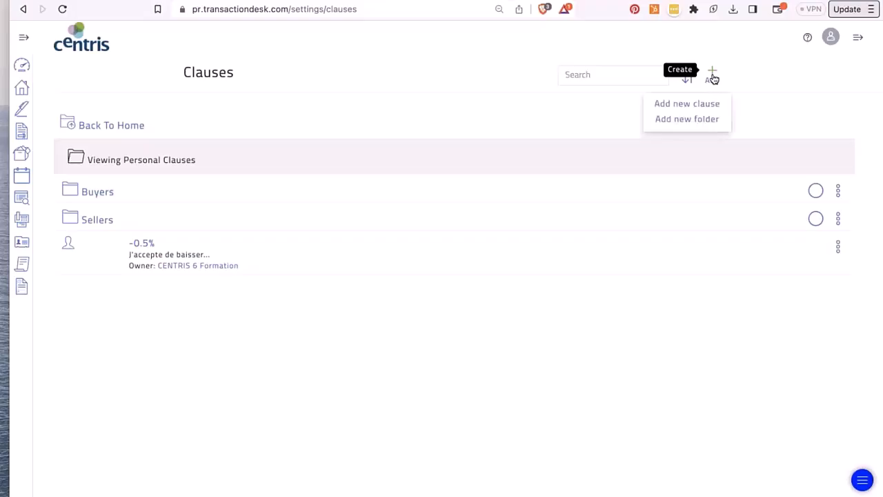
{"action": "left_click", "coordinate": [704, 104]}
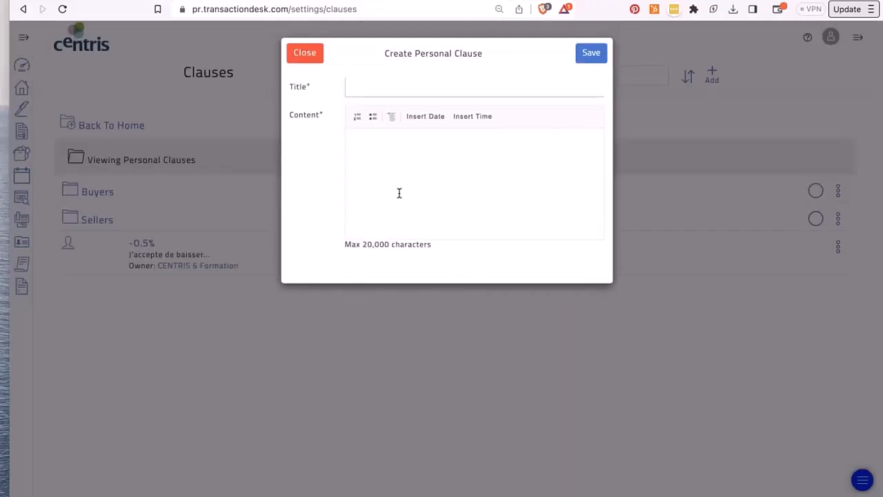
{"action": "left_click", "coordinate": [310, 54]}
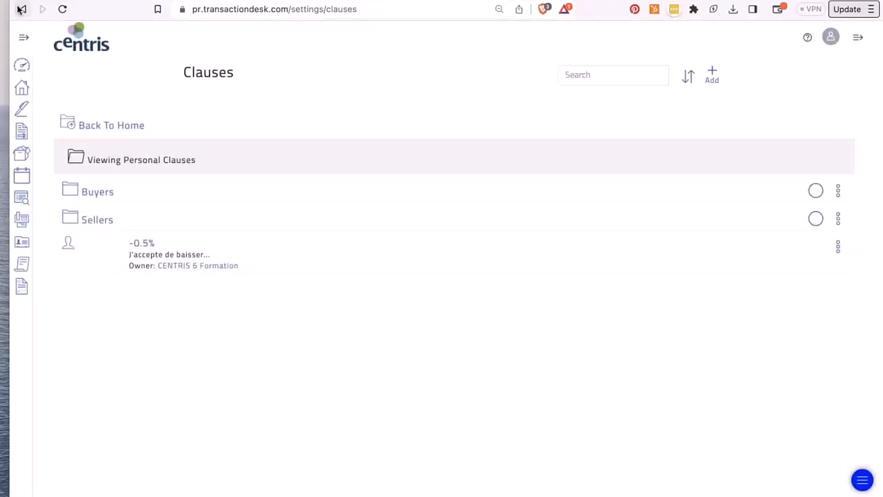
{"action": "left_click", "coordinate": [21, 9]}
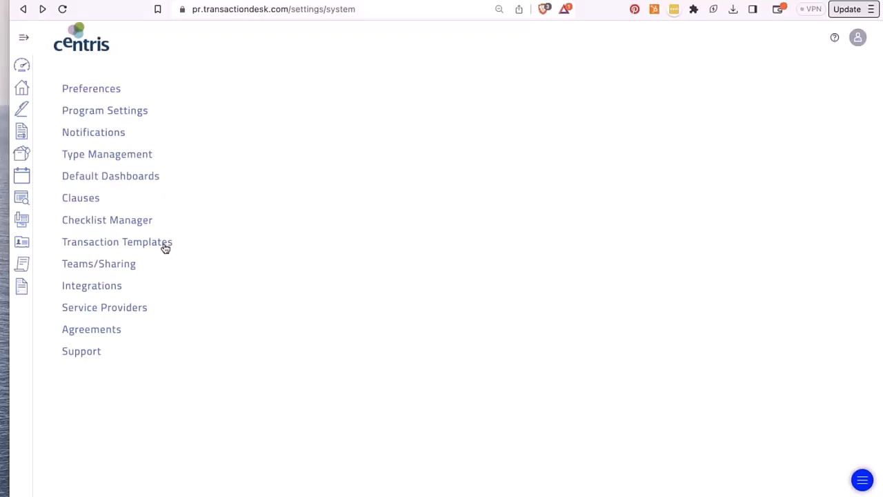
{"action": "left_click", "coordinate": [118, 222]}
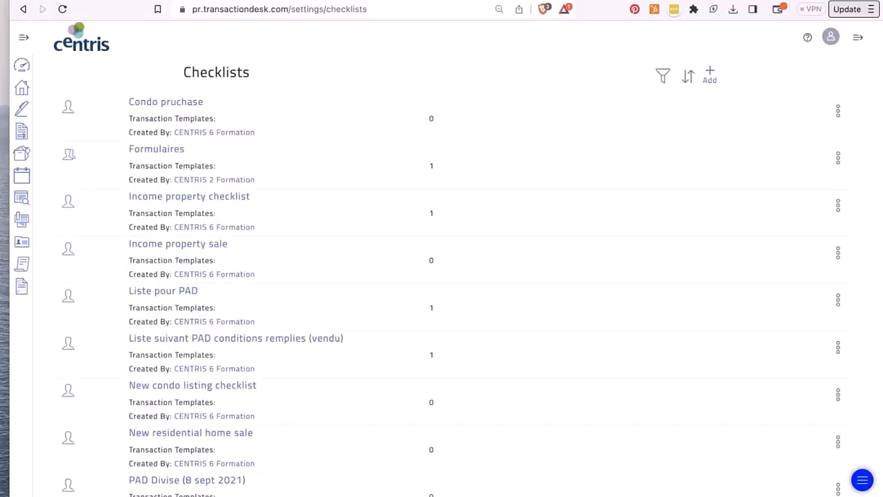
{"action": "scroll", "coordinate": [441, 297], "scroll_direction": "down", "scroll_amount": 3}
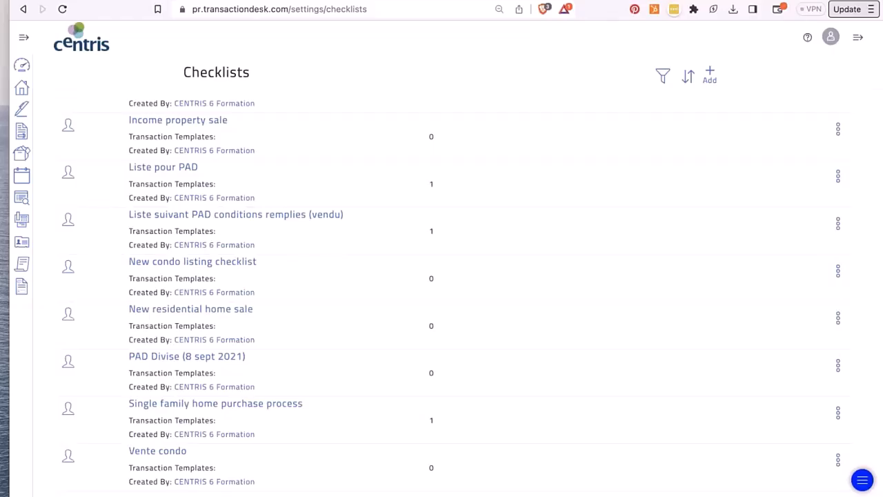
{"action": "left_click", "coordinate": [711, 73]}
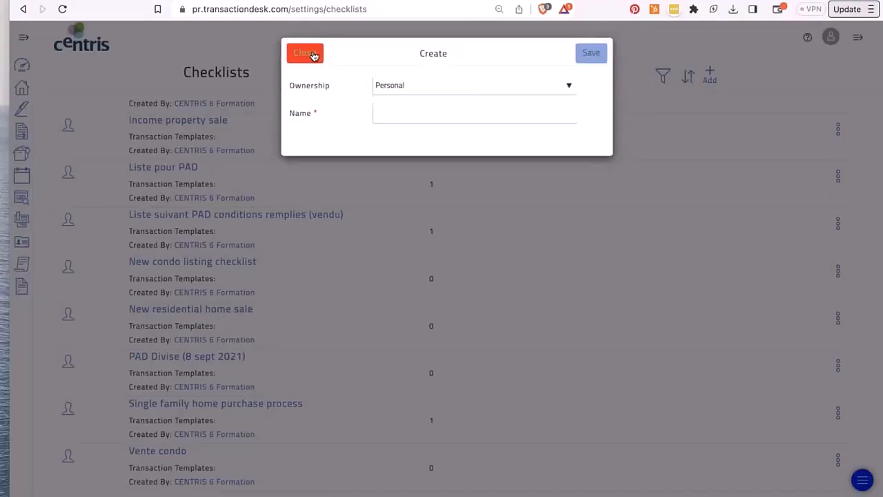
{"action": "left_click", "coordinate": [306, 54]}
{"action": "scroll", "coordinate": [258, 204], "scroll_direction": "up", "scroll_amount": 3}
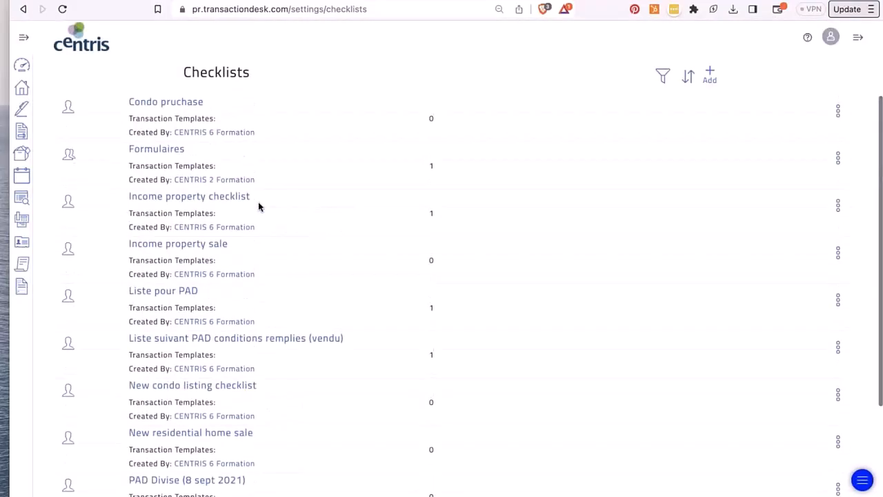
{"action": "left_click", "coordinate": [23, 9]}
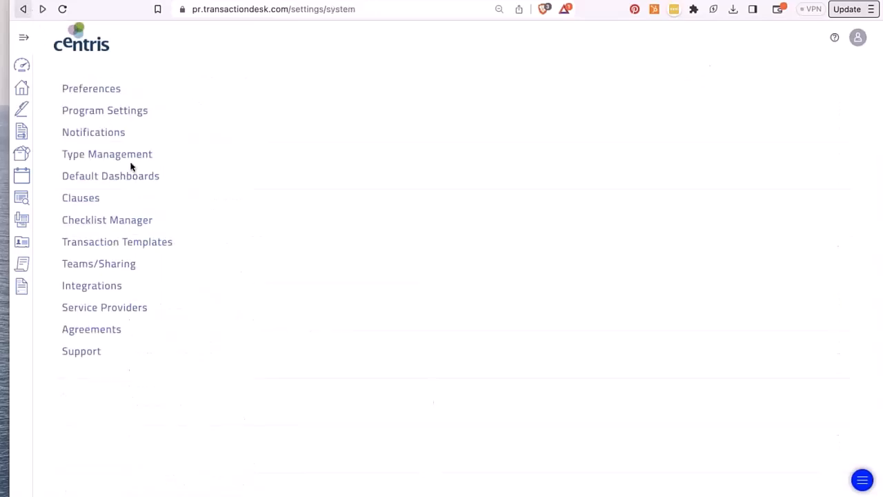
{"action": "left_click", "coordinate": [117, 242]}
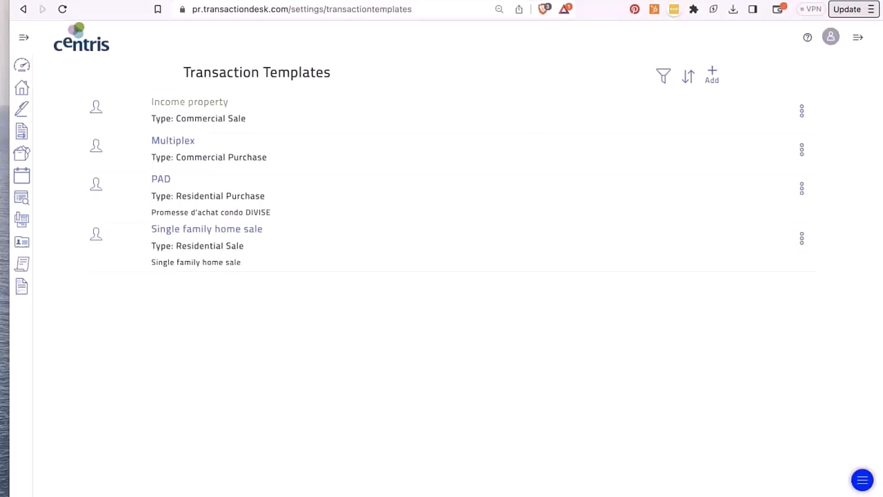
{"action": "left_click", "coordinate": [187, 102]}
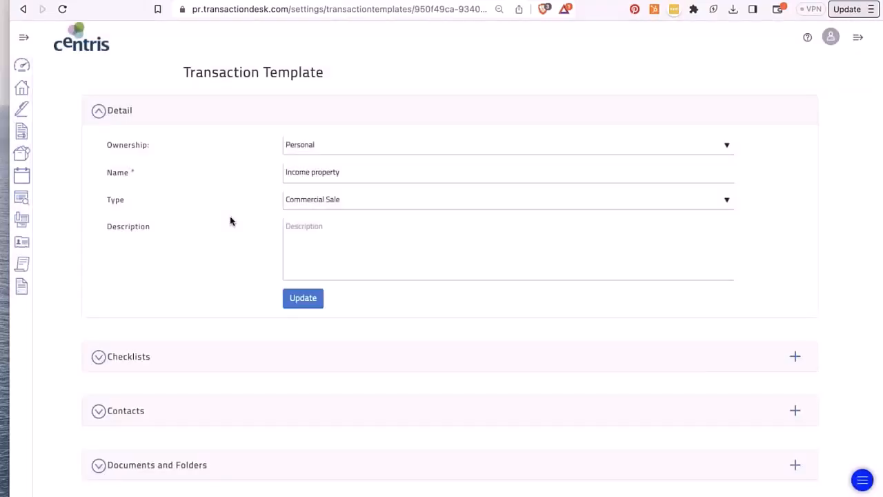
{"action": "scroll", "coordinate": [231, 221], "scroll_direction": "down", "scroll_amount": 2}
{"action": "left_click", "coordinate": [209, 247]}
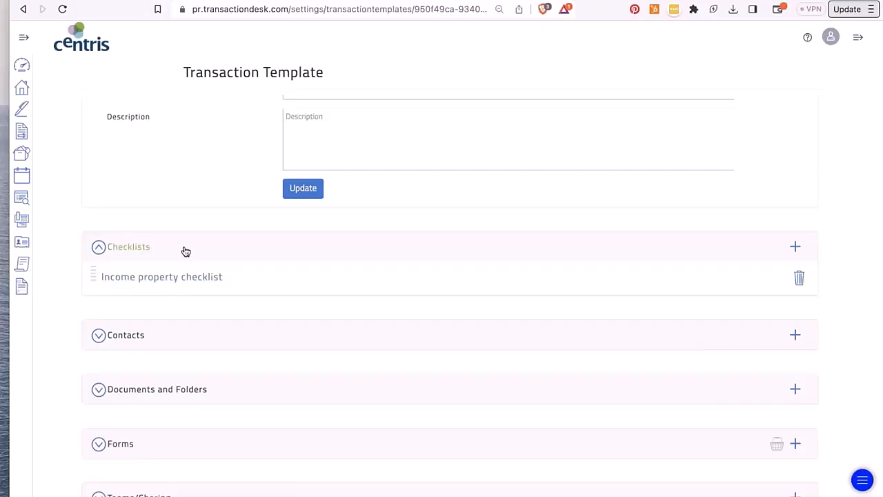
{"action": "left_click", "coordinate": [184, 249]}
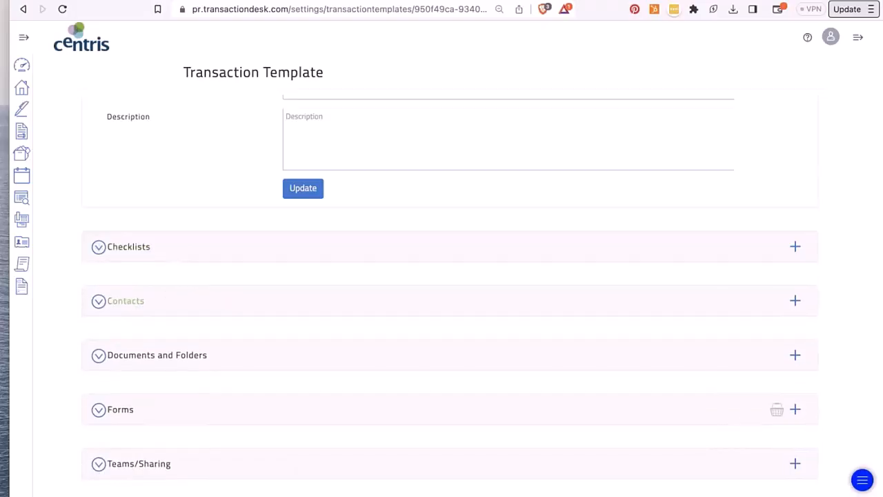
{"action": "left_click", "coordinate": [111, 410]}
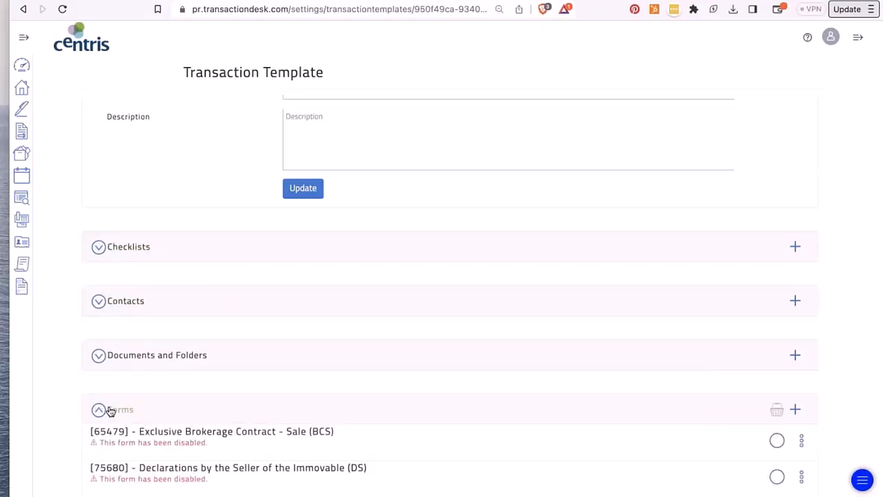
{"action": "scroll", "coordinate": [110, 410], "scroll_direction": "down", "scroll_amount": 4}
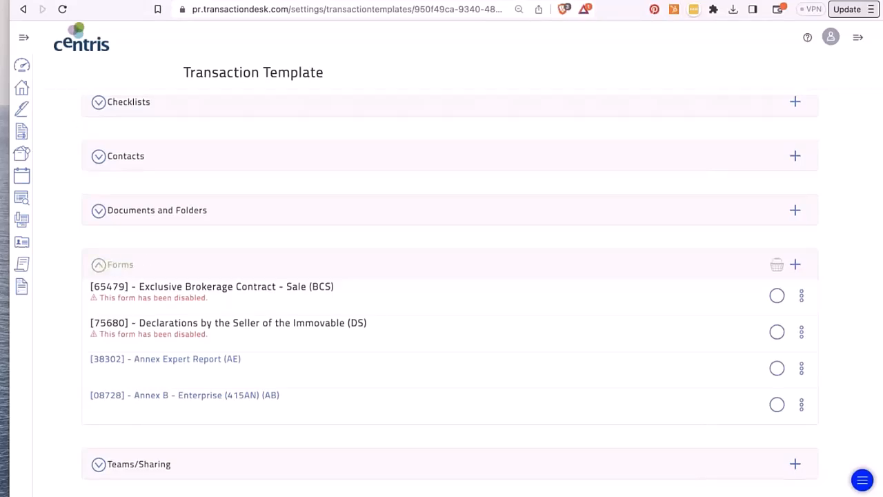
{"action": "left_click", "coordinate": [115, 264]}
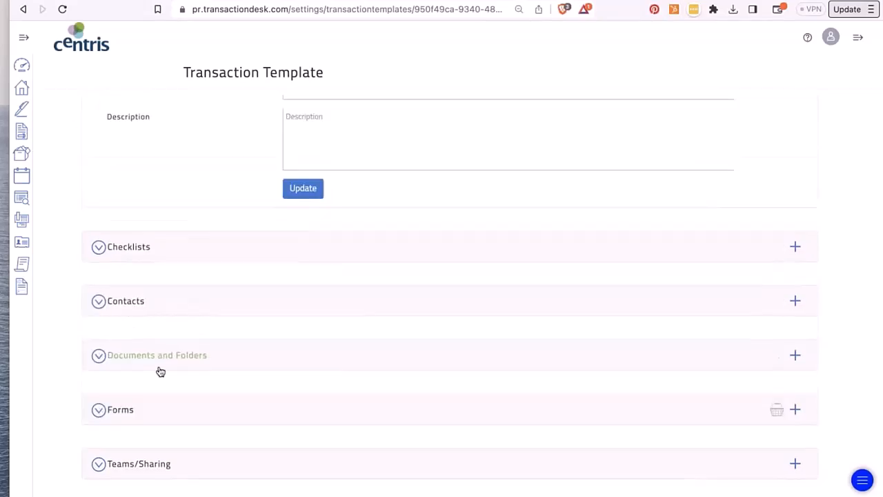
{"action": "left_click", "coordinate": [99, 471]}
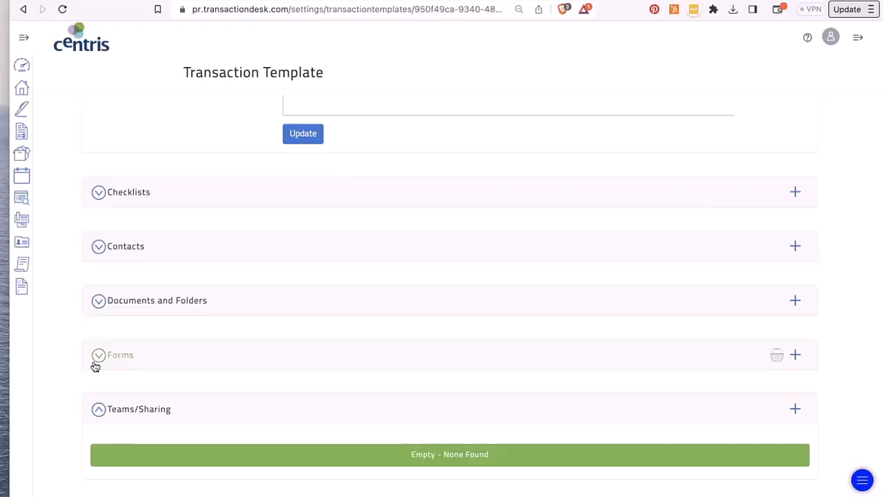
{"action": "scroll", "coordinate": [95, 366], "scroll_direction": "up", "scroll_amount": 3}
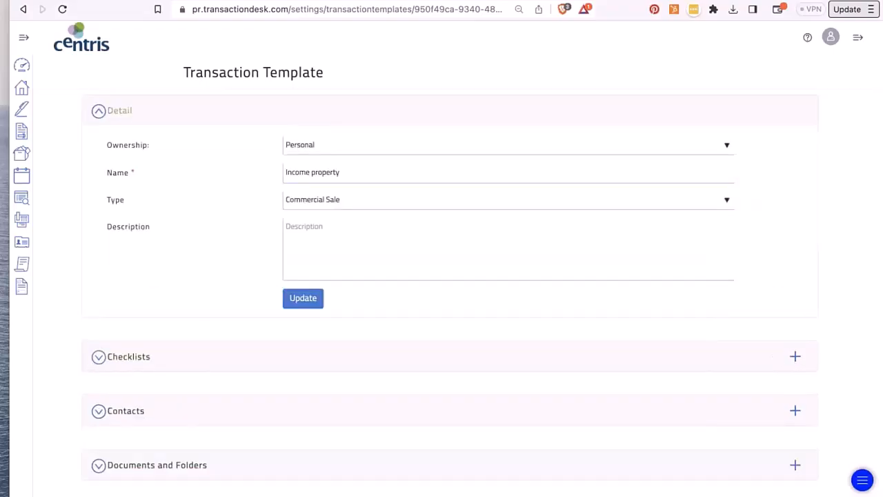
{"action": "left_click", "coordinate": [99, 111]}
{"action": "left_click", "coordinate": [24, 9]}
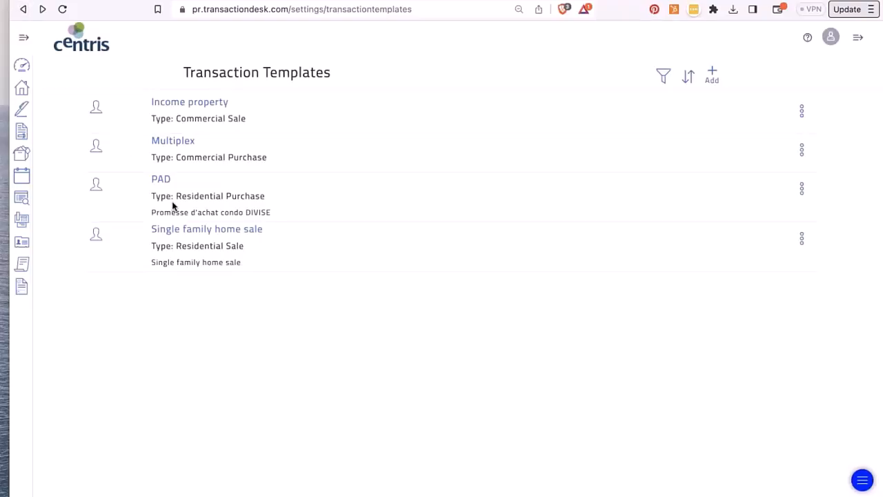
{"action": "left_click", "coordinate": [30, 10]}
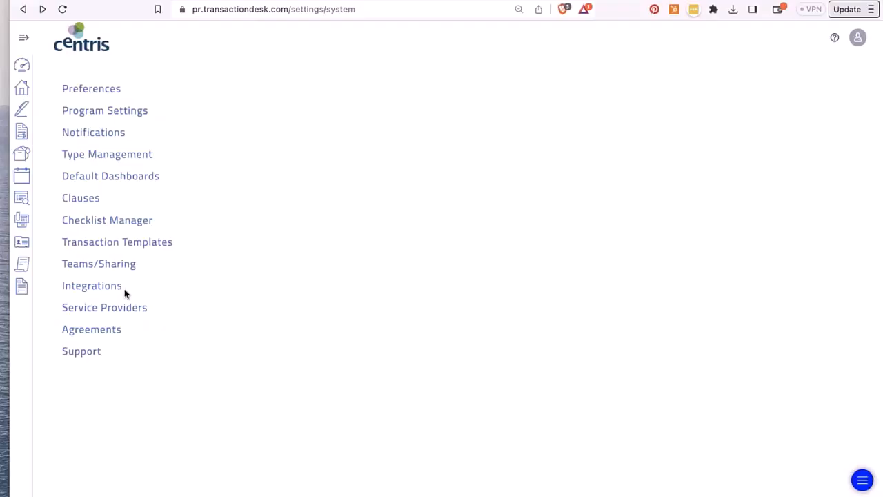
- Open the VACATION REPLACEMENTS TEAM group and tick then untick an available broker
{"action": "left_click", "coordinate": [112, 266]}
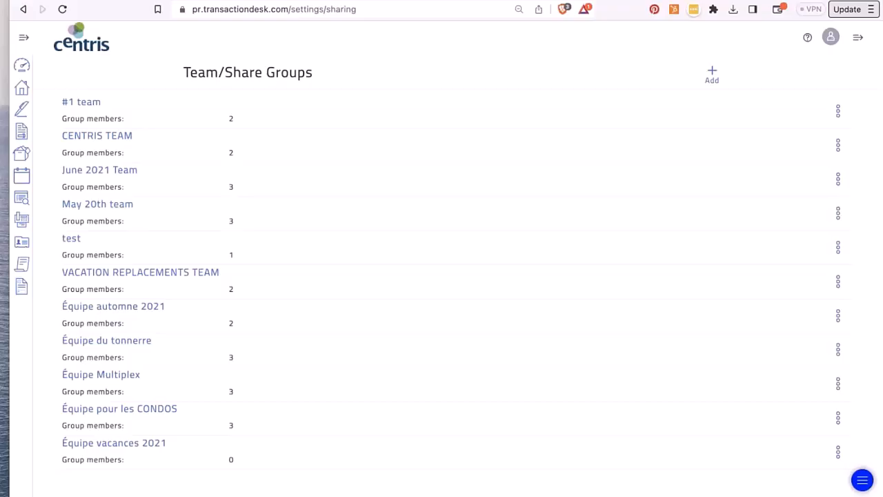
{"action": "left_click", "coordinate": [120, 279]}
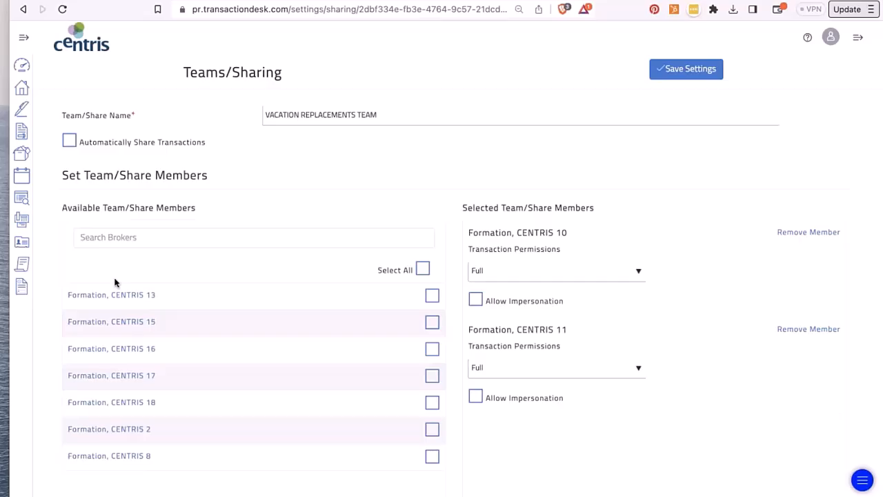
{"action": "scroll", "coordinate": [198, 282], "scroll_direction": "down", "scroll_amount": 2}
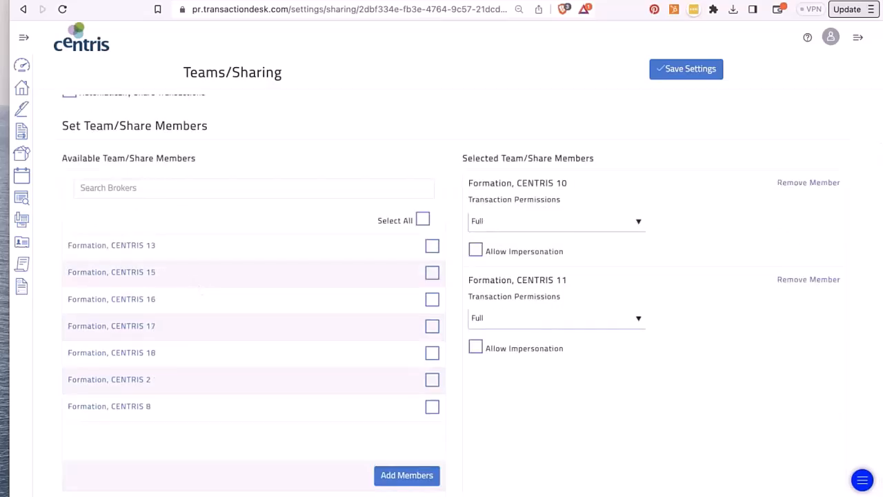
{"action": "scroll", "coordinate": [198, 281], "scroll_direction": "up", "scroll_amount": 2}
{"action": "scroll", "coordinate": [276, 290], "scroll_direction": "down", "scroll_amount": 2}
{"action": "left_click", "coordinate": [433, 273]}
{"action": "left_click", "coordinate": [432, 274]}
- Review member permissions, keeping Full, and toggle Allow Impersonation on and off for both members
{"action": "left_click", "coordinate": [493, 222]}
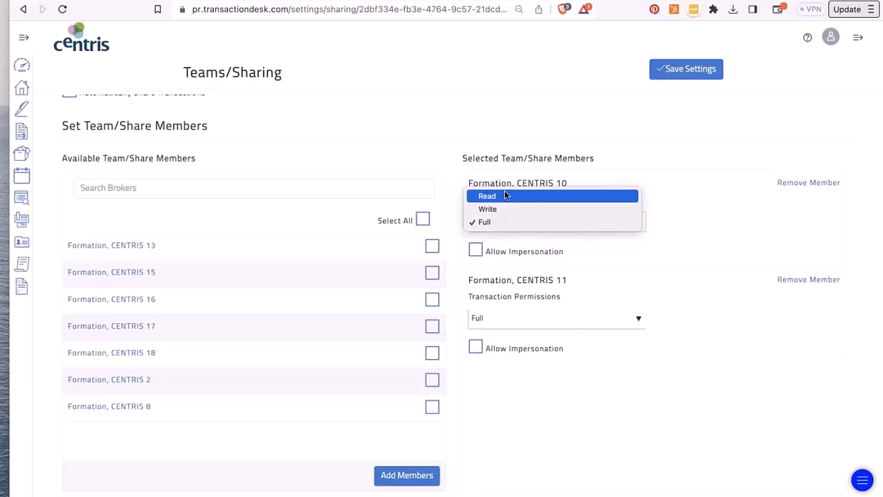
{"action": "left_click", "coordinate": [781, 236]}
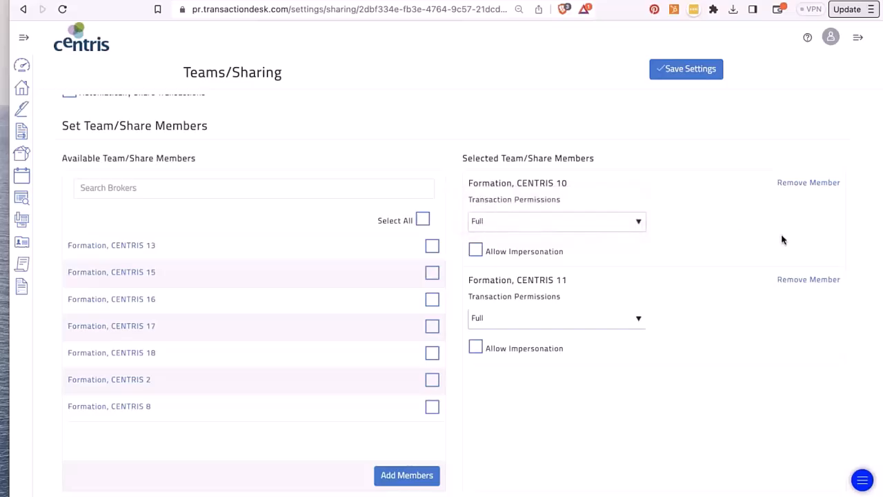
{"action": "left_click", "coordinate": [476, 253]}
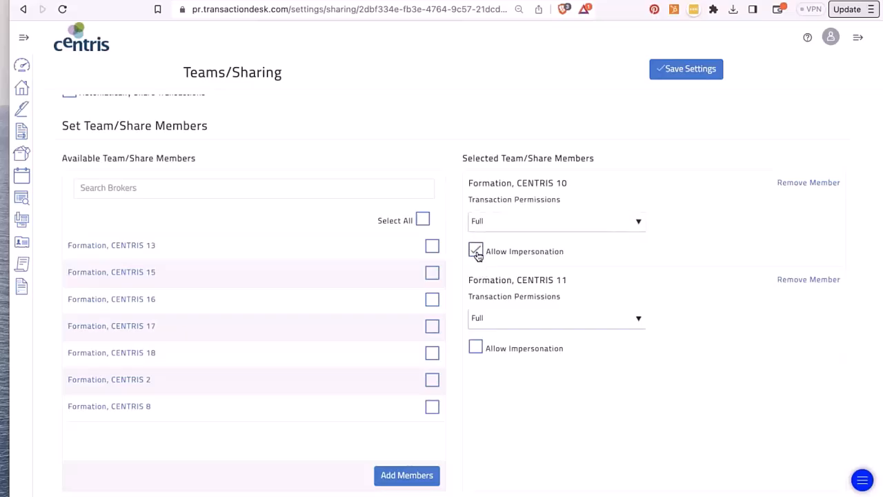
{"action": "left_click", "coordinate": [476, 349]}
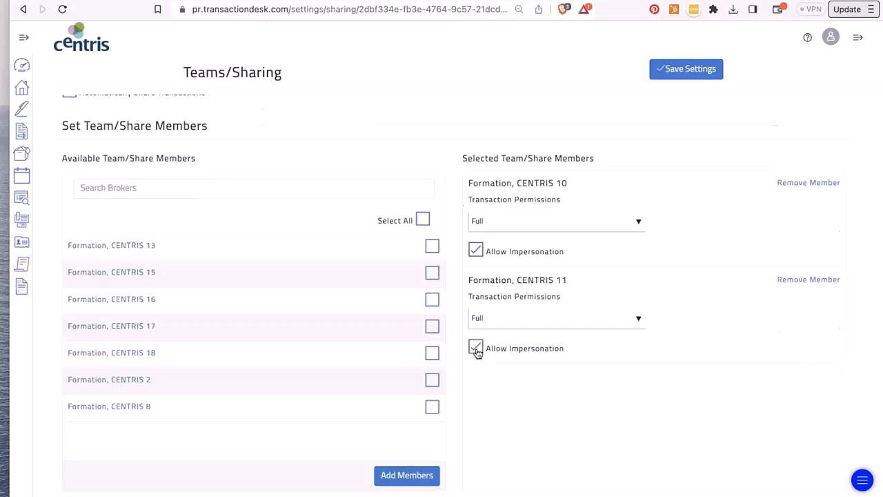
{"action": "scroll", "coordinate": [476, 349], "scroll_direction": "up", "scroll_amount": 2}
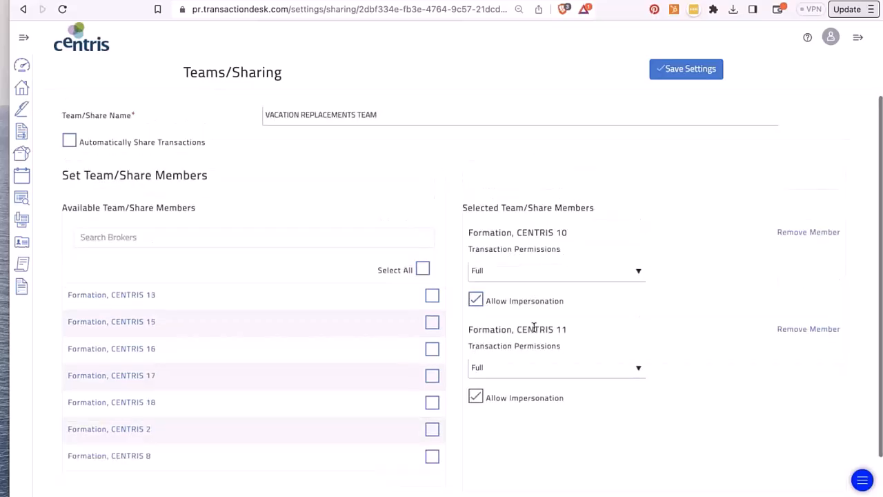
{"action": "left_click", "coordinate": [475, 395]}
{"action": "left_click", "coordinate": [476, 300]}
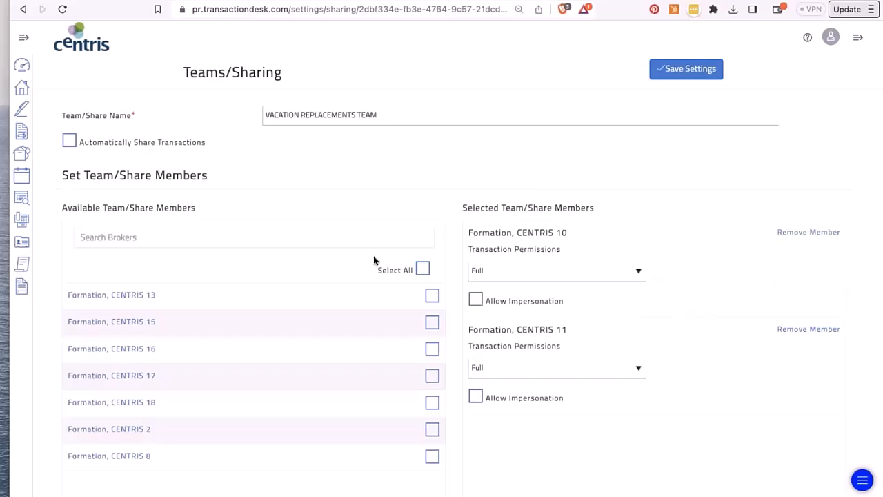
{"action": "scroll", "coordinate": [373, 255], "scroll_direction": "down", "scroll_amount": 1}
{"action": "scroll", "coordinate": [373, 255], "scroll_direction": "up", "scroll_amount": 1}
- Leave the team without saving, glance at Équipe Multiplex, and return to the groups list
{"action": "left_click", "coordinate": [23, 9]}
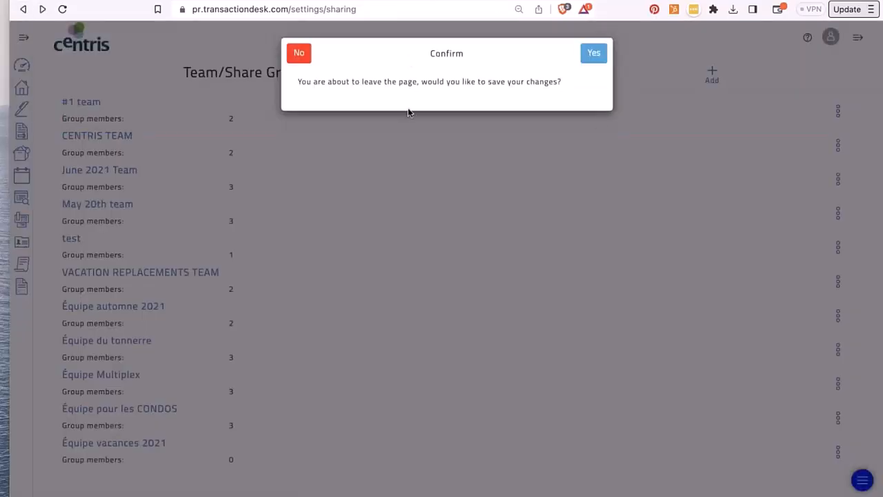
{"action": "left_click", "coordinate": [300, 55]}
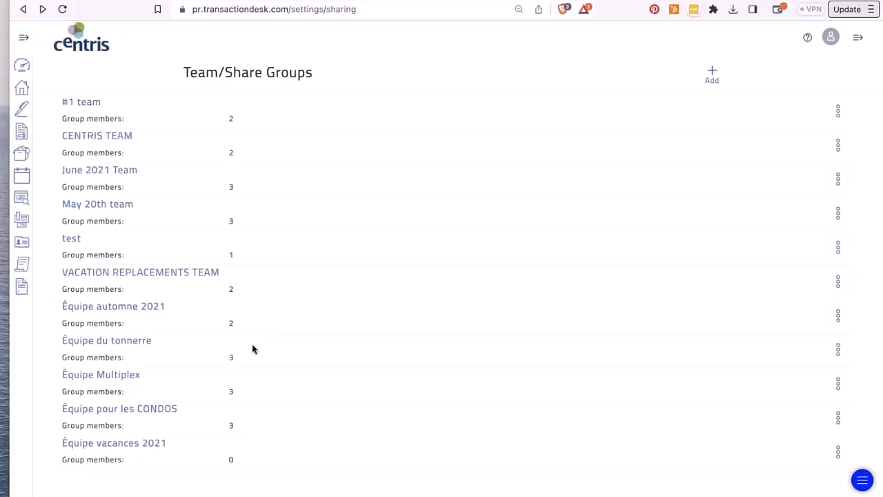
{"action": "left_click", "coordinate": [122, 374]}
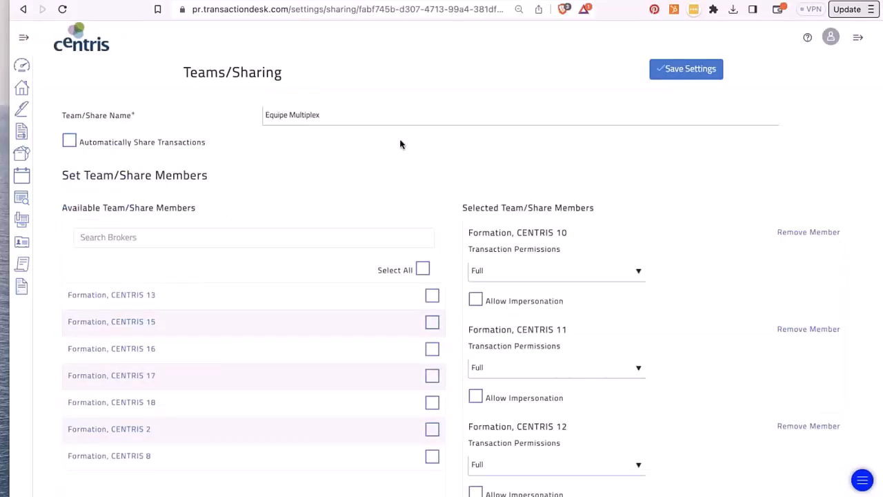
{"action": "left_click", "coordinate": [22, 9]}
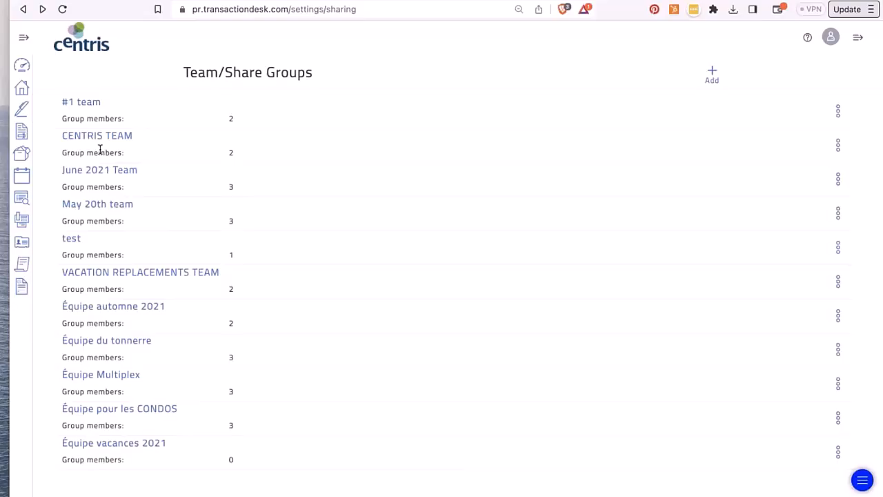
- Open Integrations and expand the Signature Settings and Document Settings sections
{"action": "left_click", "coordinate": [20, 9]}
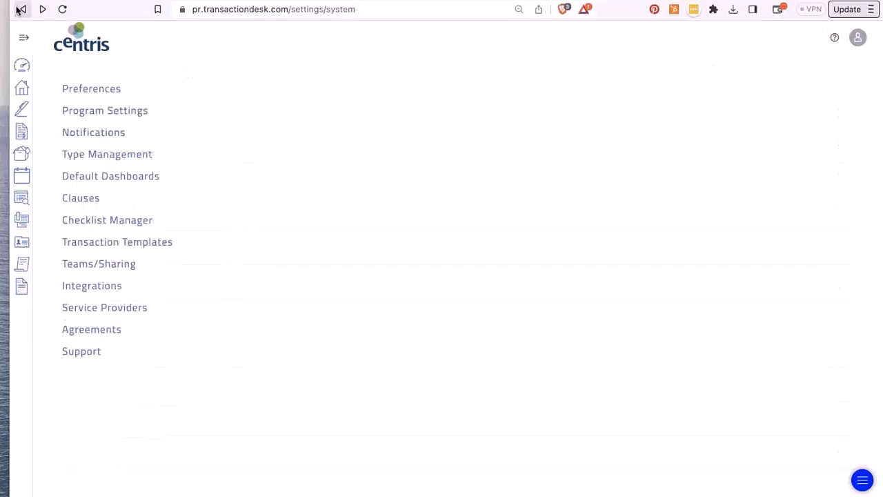
{"action": "left_click", "coordinate": [102, 287]}
{"action": "left_click", "coordinate": [113, 109]}
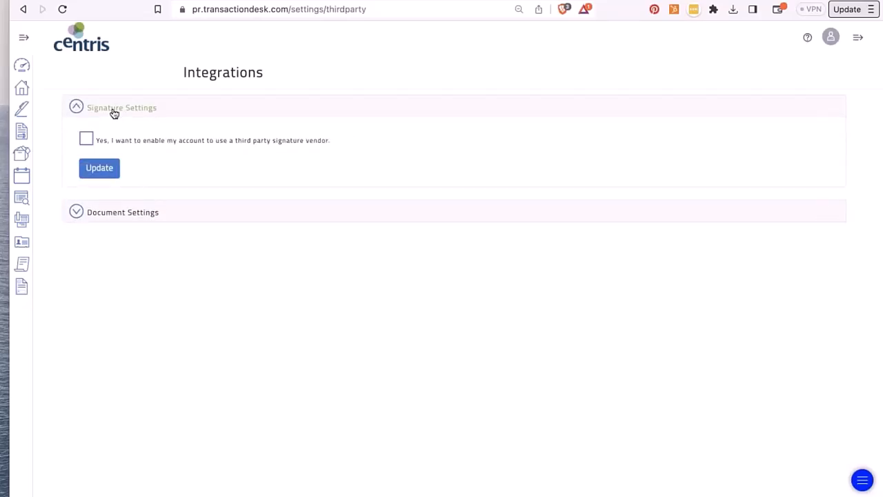
{"action": "left_click", "coordinate": [108, 213]}
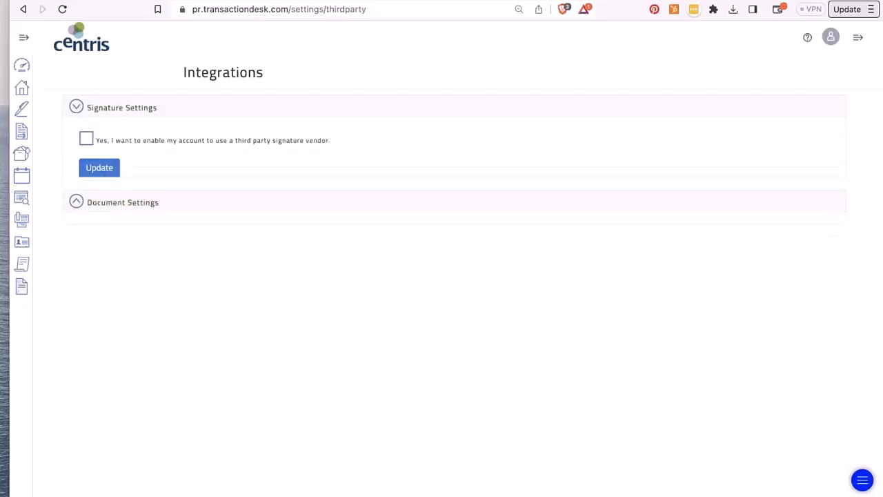
{"action": "left_click", "coordinate": [83, 107]}
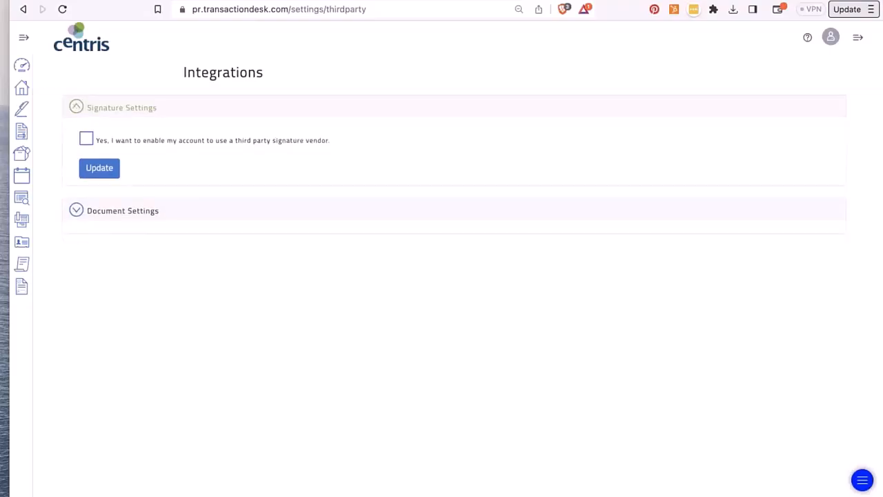
- Preview the third-party signature Vendor list, then untick the vendor option and collapse Signature Settings
{"action": "left_click", "coordinate": [86, 139]}
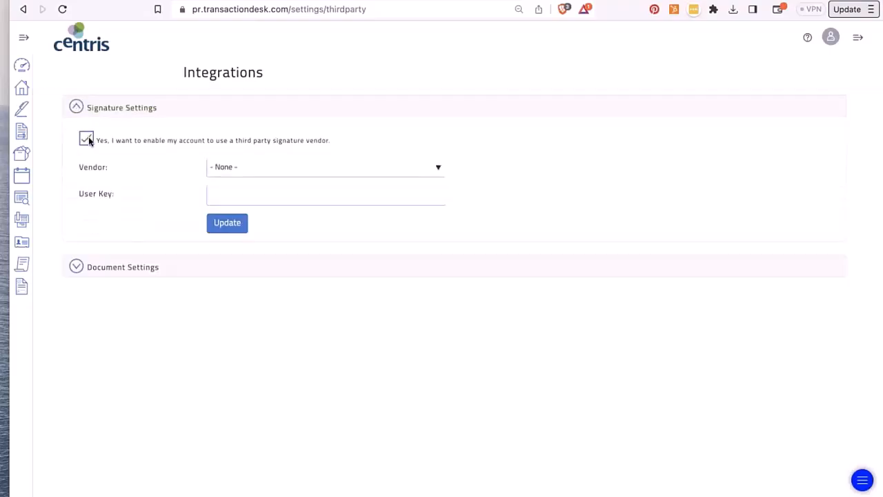
{"action": "left_click", "coordinate": [347, 174]}
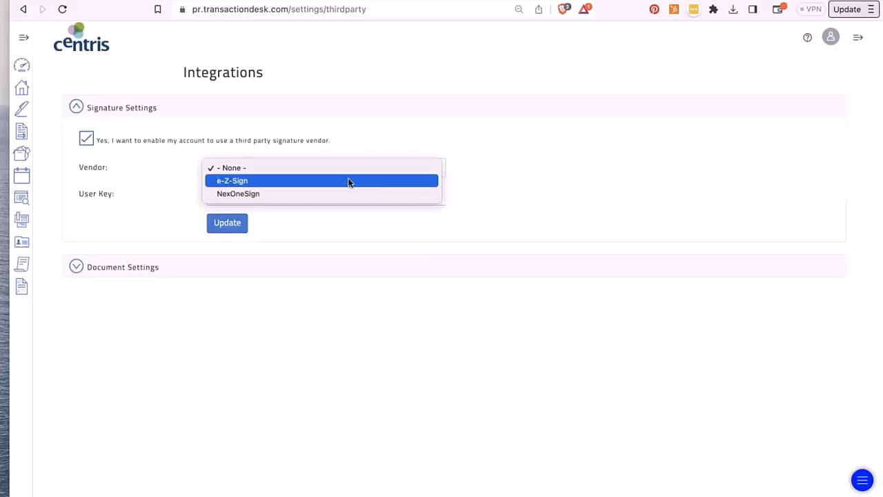
{"action": "left_click", "coordinate": [349, 124]}
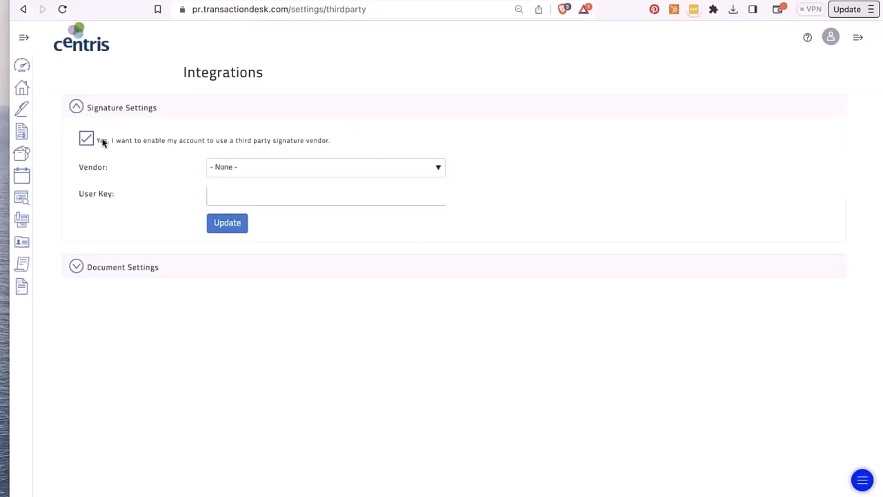
{"action": "left_click", "coordinate": [88, 140]}
{"action": "left_click", "coordinate": [76, 107]}
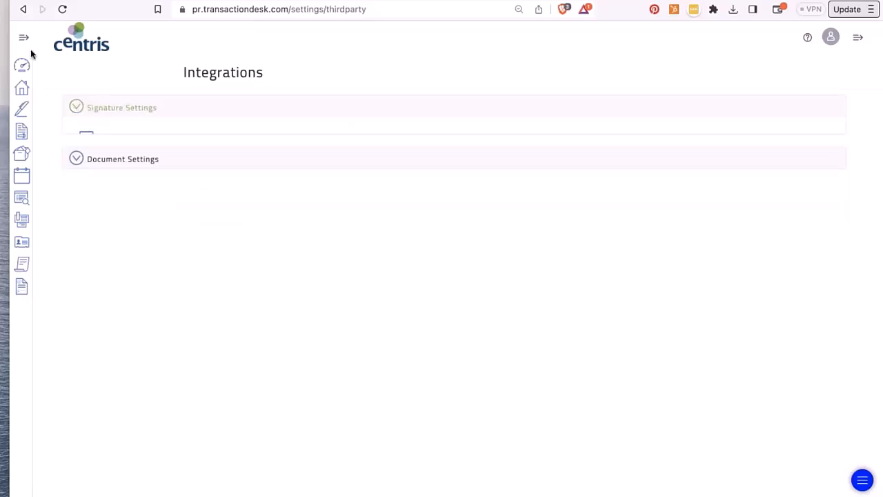
- View the empty Service Providers list and return to the settings list
{"action": "left_click", "coordinate": [23, 10]}
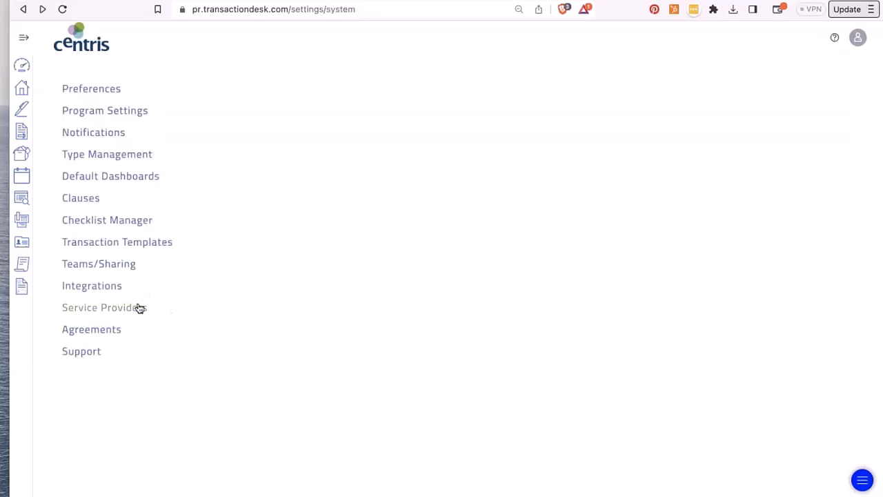
{"action": "left_click", "coordinate": [138, 307]}
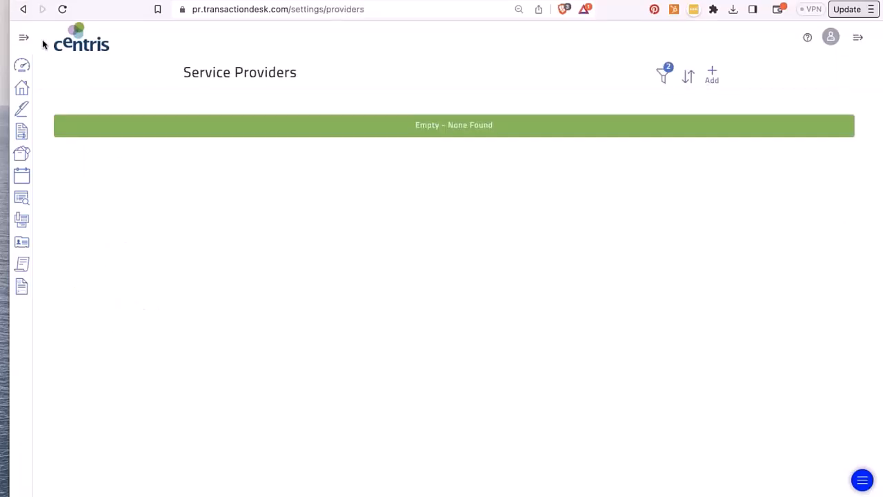
{"action": "left_click", "coordinate": [25, 10]}
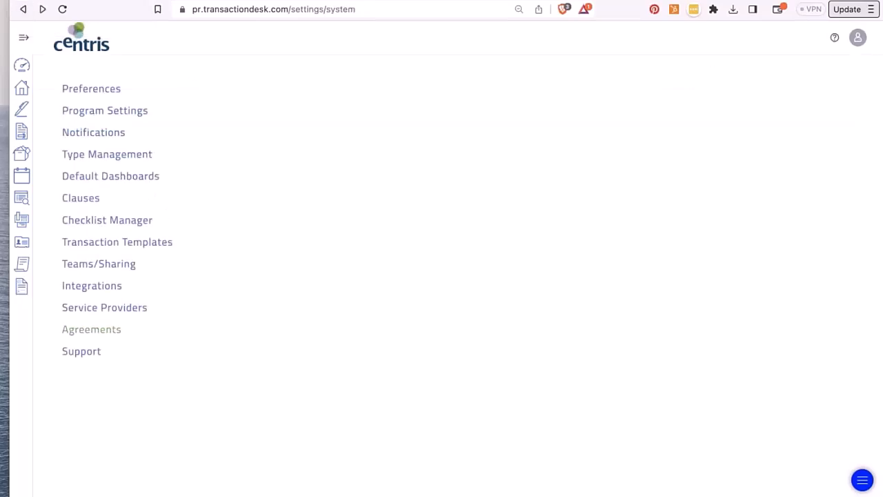
- Read the Terms of Service under Agreements, then go to the Support page
{"action": "left_click", "coordinate": [91, 329]}
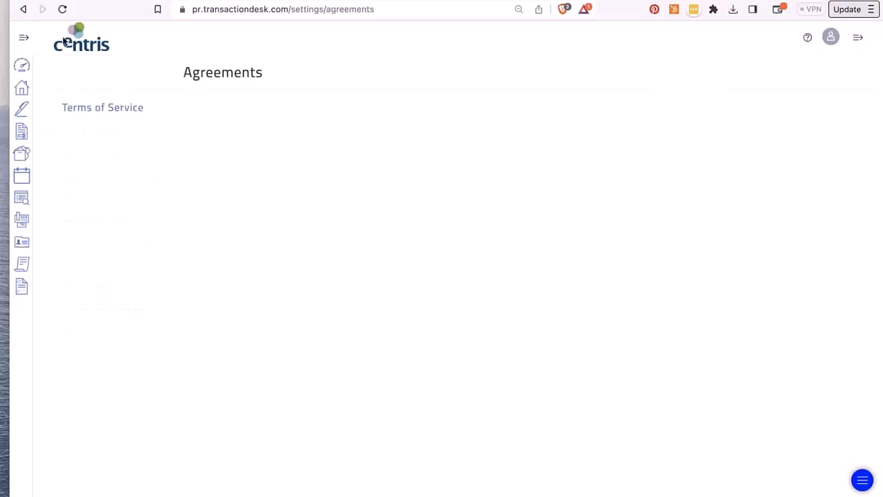
{"action": "left_click", "coordinate": [77, 107]}
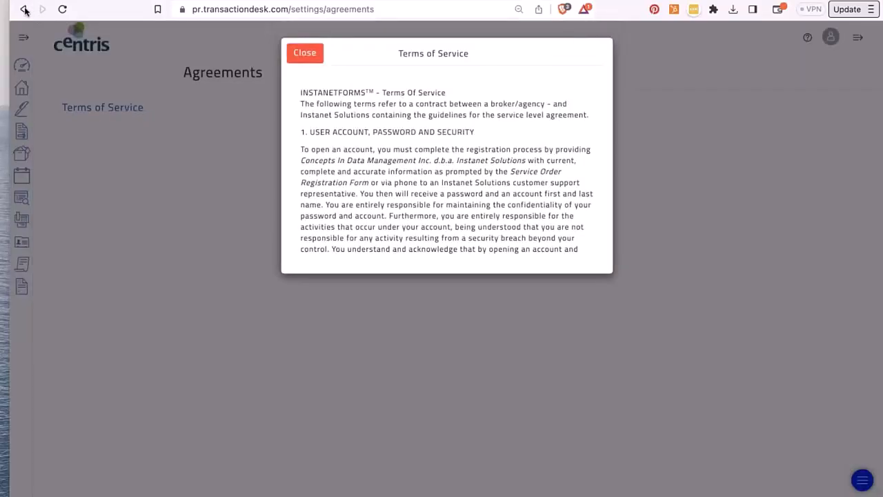
{"action": "left_click", "coordinate": [306, 54]}
{"action": "left_click", "coordinate": [31, 8]}
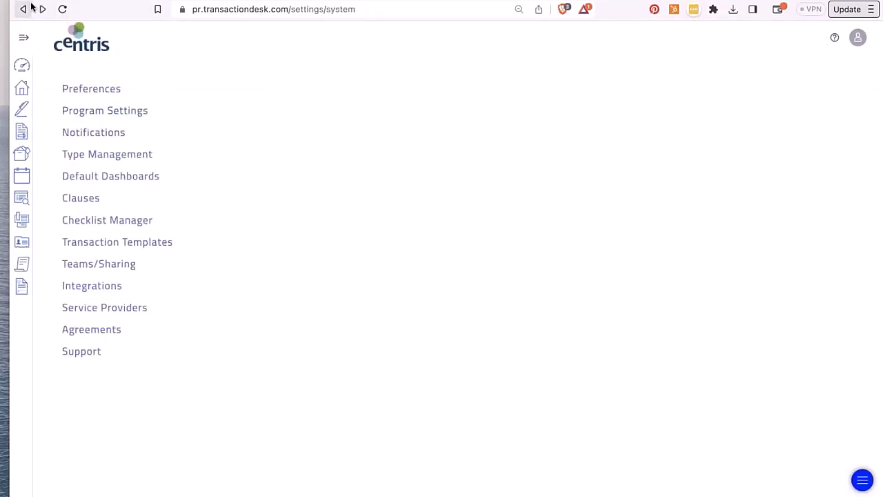
{"action": "left_click", "coordinate": [82, 352]}
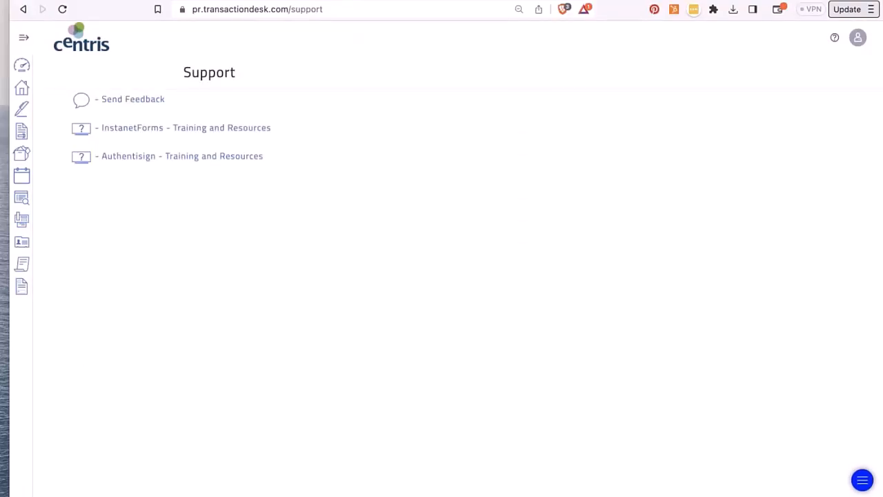
- Preview Send Feedback and InstanetForms Training and Resources, then return to the Broker Dashboard
{"action": "left_click", "coordinate": [119, 99]}
{"action": "left_click", "coordinate": [304, 53]}
{"action": "left_click", "coordinate": [240, 130]}
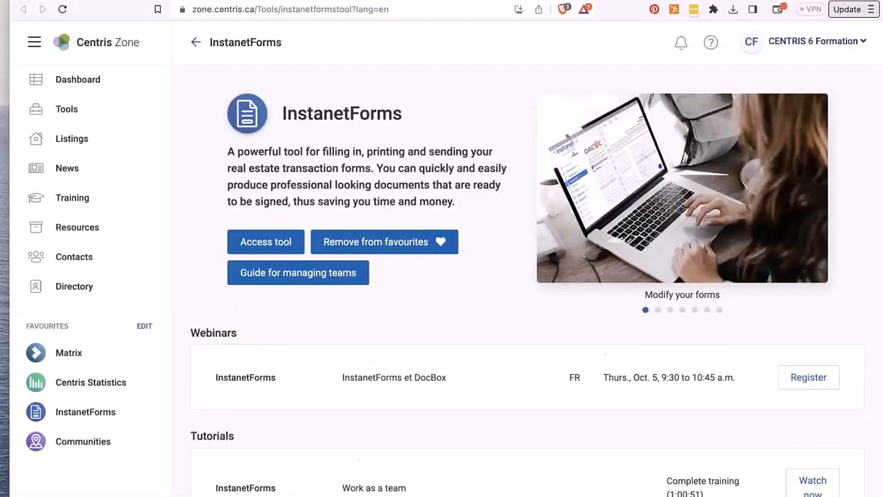
{"action": "left_click", "coordinate": [320, 1]}
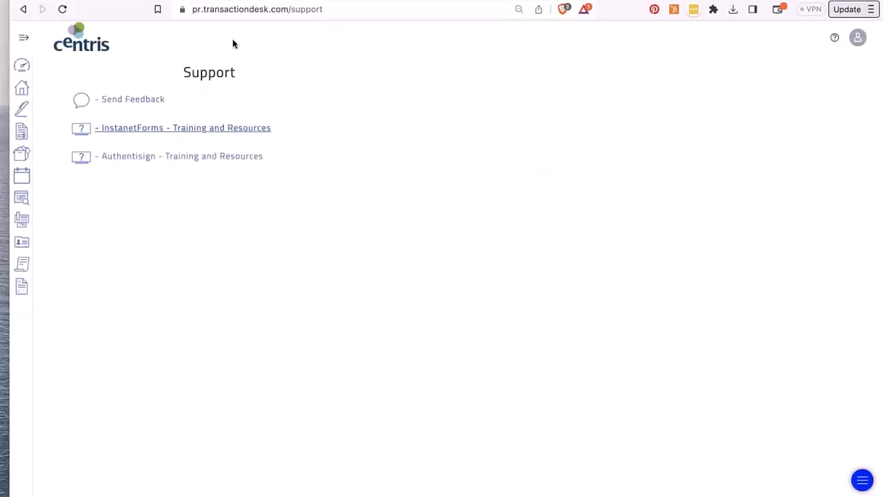
{"action": "left_click", "coordinate": [23, 67]}
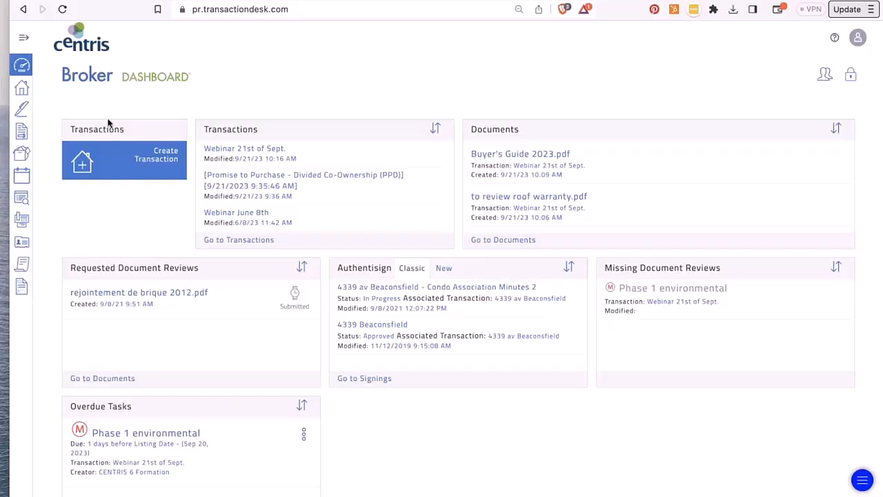
- Expand and collapse the sidebar labels, then open the Webinar 21st of Sept. transaction
{"action": "left_click", "coordinate": [24, 40]}
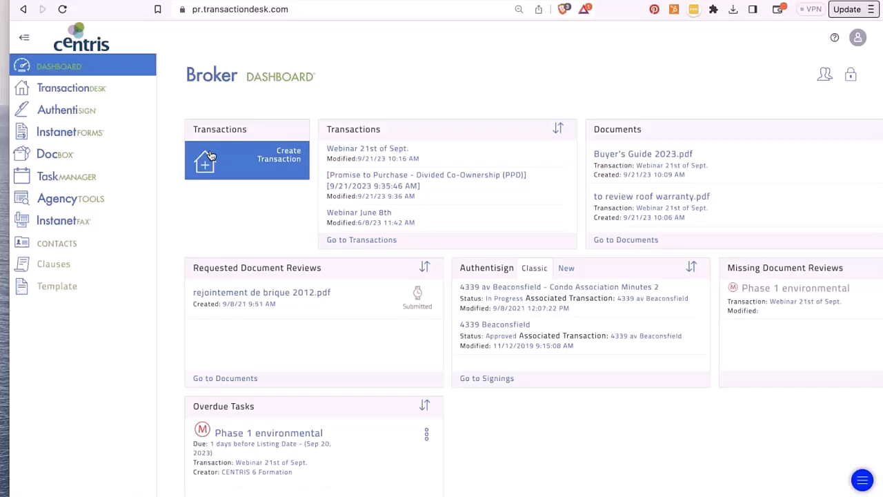
{"action": "left_click", "coordinate": [24, 37]}
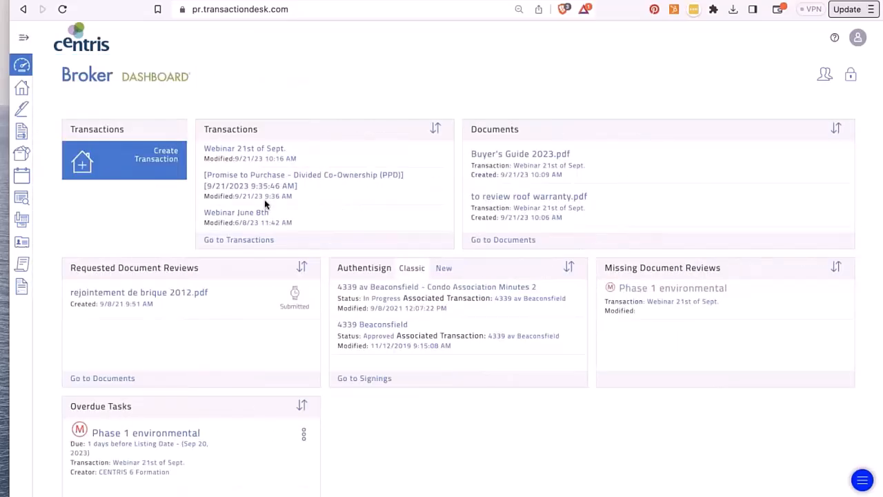
{"action": "left_click", "coordinate": [236, 149]}
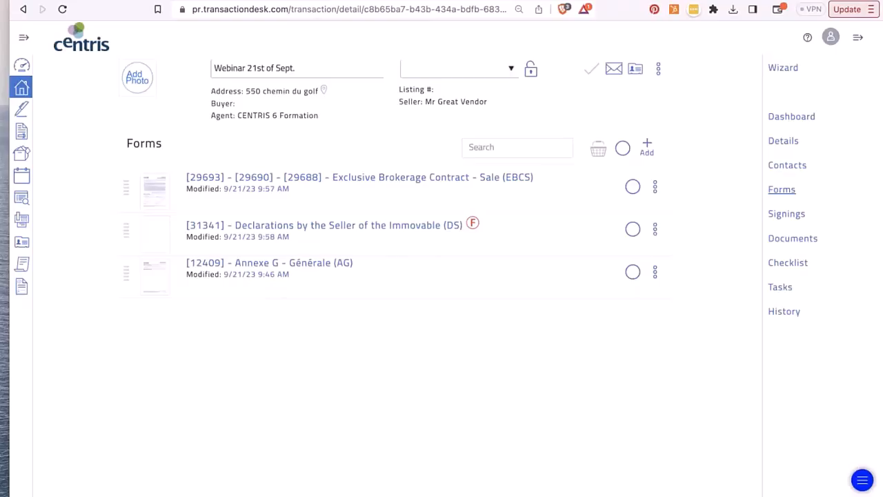
- Go to Centris Zone's Training page and show its support contact panel
{"action": "key", "text": "ctrl+shift+Tab"}
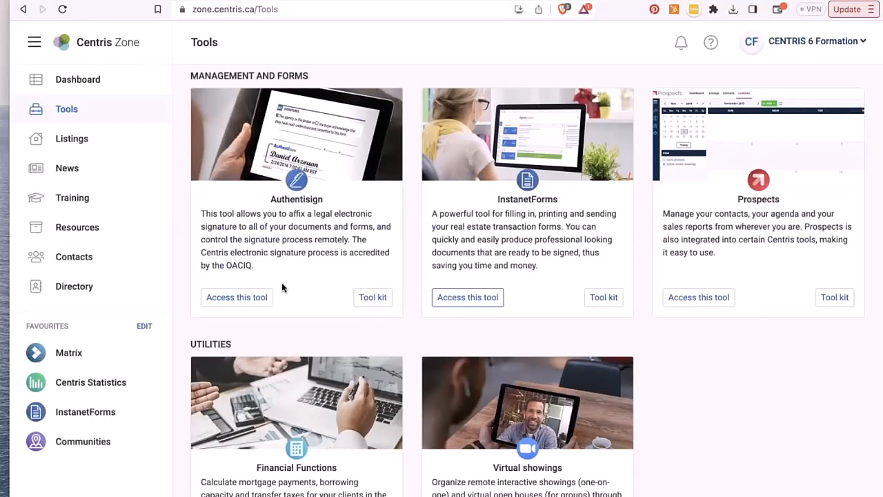
{"action": "scroll", "coordinate": [282, 287], "scroll_direction": "down", "scroll_amount": 15}
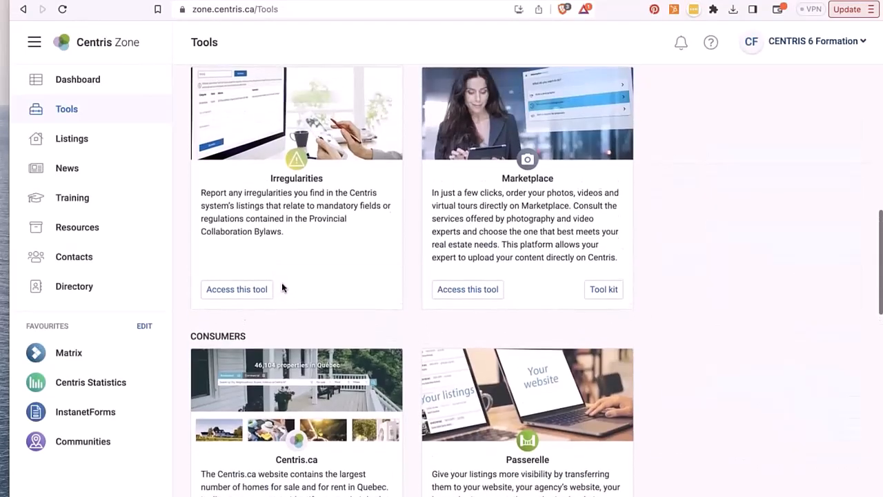
{"action": "scroll", "coordinate": [281, 283], "scroll_direction": "up", "scroll_amount": 3}
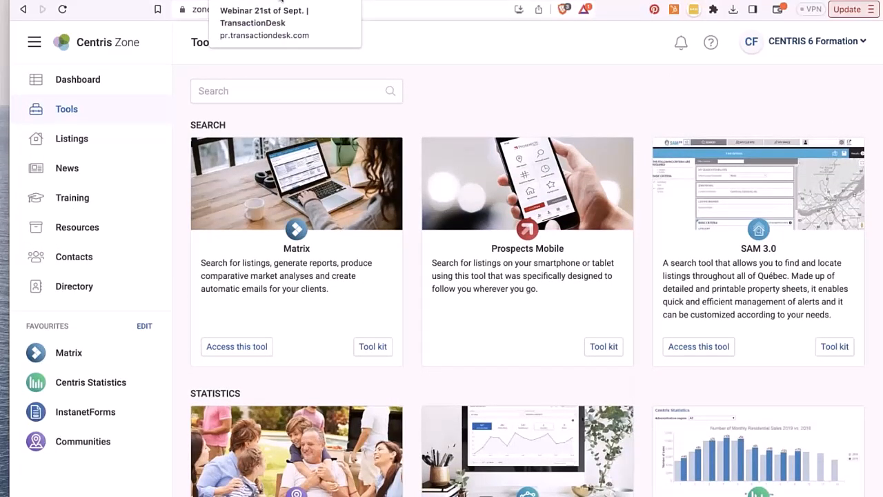
{"action": "left_click", "coordinate": [88, 198]}
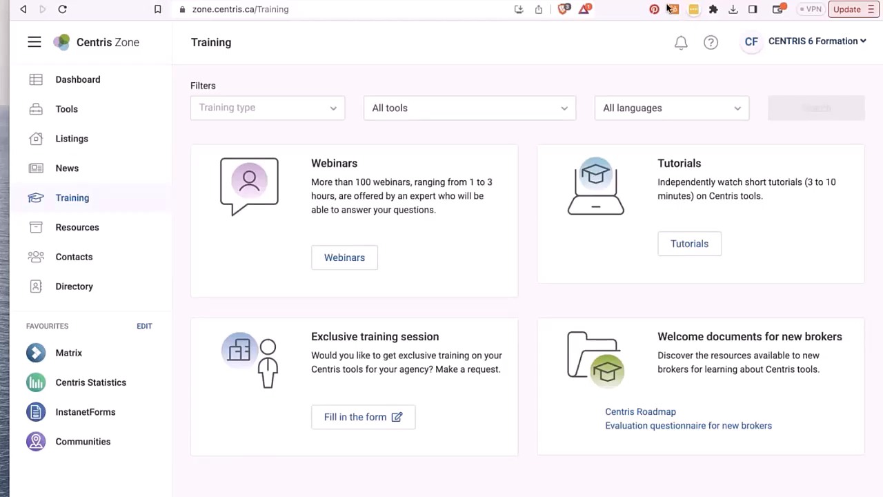
{"action": "left_click", "coordinate": [711, 43]}
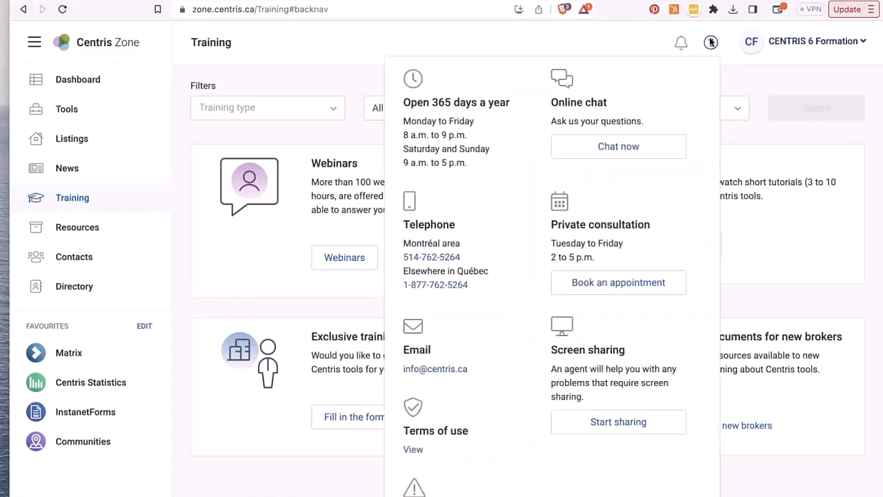